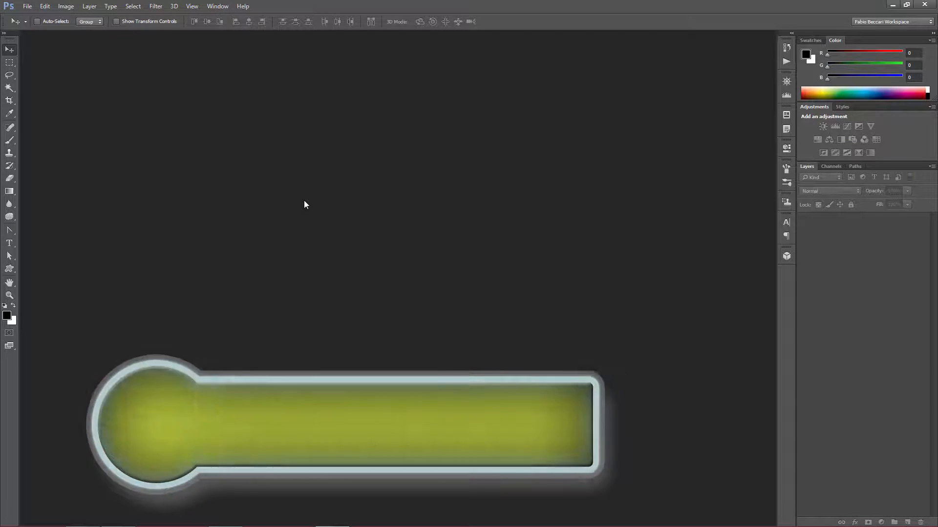
# Step: Switch to the Chrome browser, look through the Becck Studio home page's video lessons and close the browser
pyautogui.moveTo(158, 512)
pyautogui.click(84, 514)
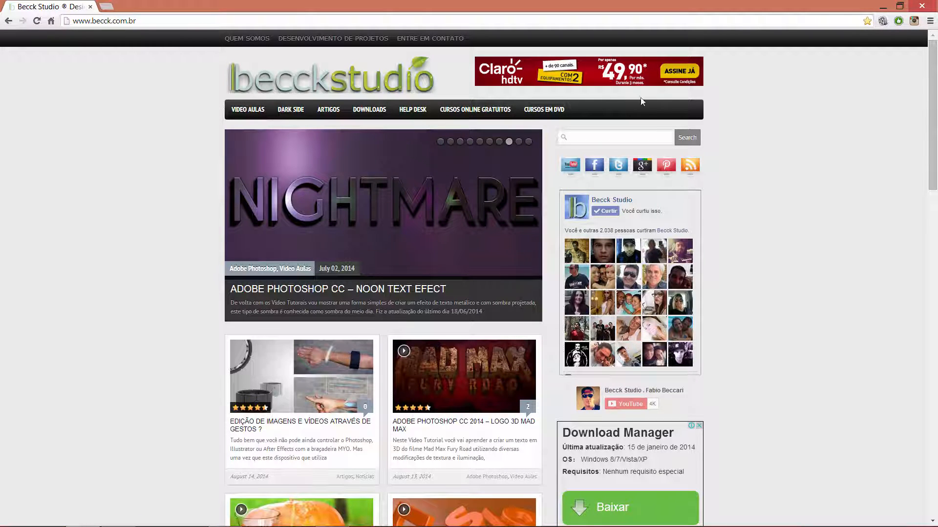
pyautogui.scroll(-4, 697, 334)
pyautogui.scroll(-2, 696, 331)
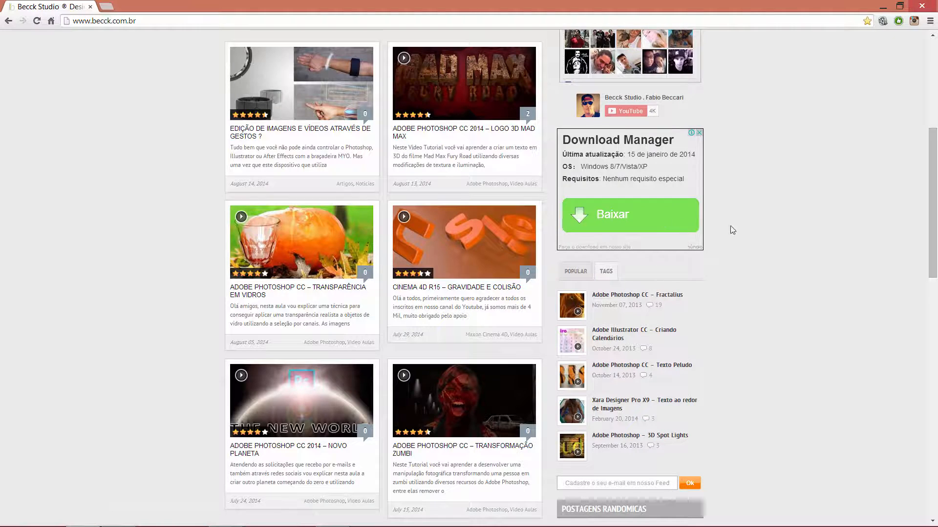
pyautogui.scroll(6, 785, 272)
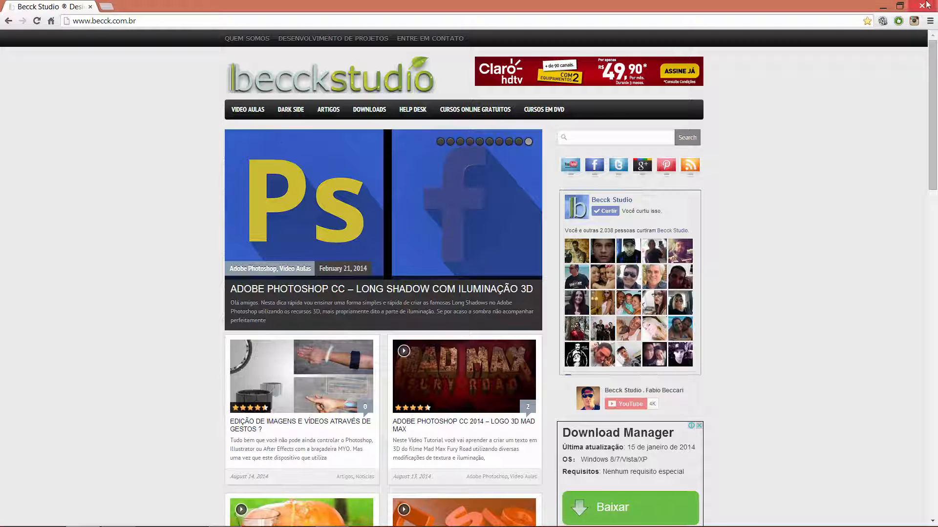
pyautogui.click(922, 5)
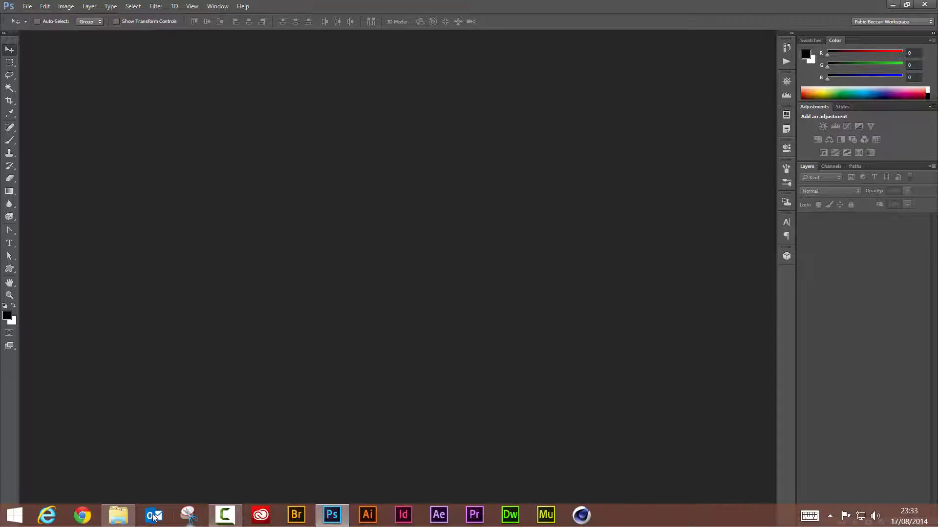
# Step: Switch to the Imagens para o Banner folder and preview the Camisa and Caneca images one after the other
pyautogui.click(118, 519)
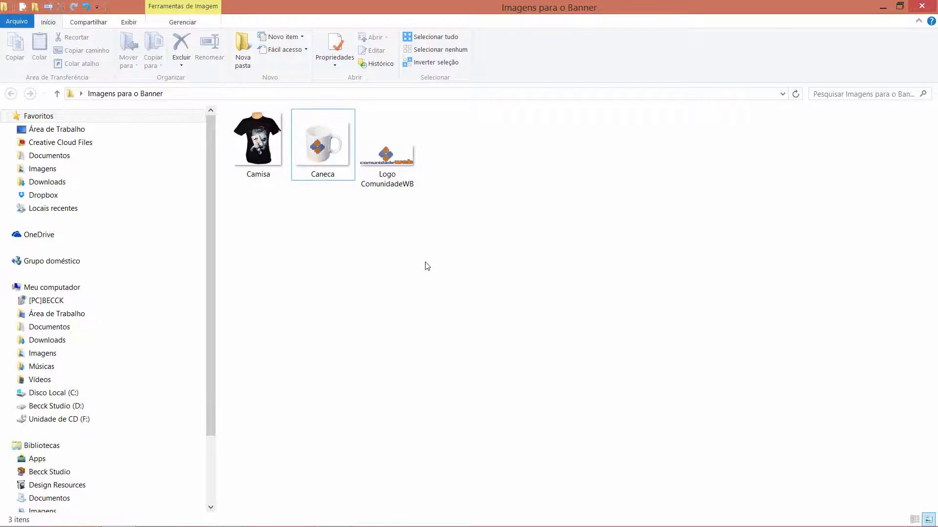
pyautogui.moveTo(425, 262); pyautogui.dragTo(257, 157)
pyautogui.click(299, 241)
pyautogui.click(265, 162)
pyautogui.doubleClick(266, 161)
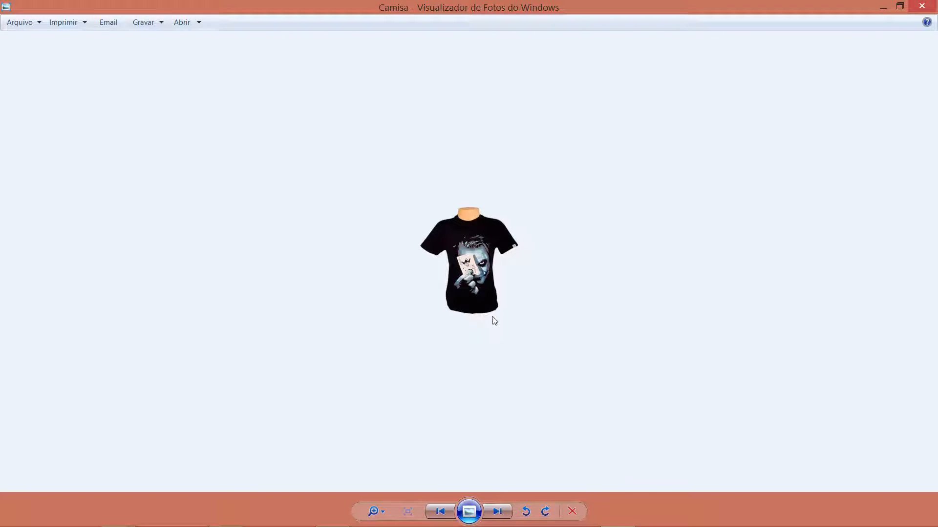
pyautogui.click(921, 6)
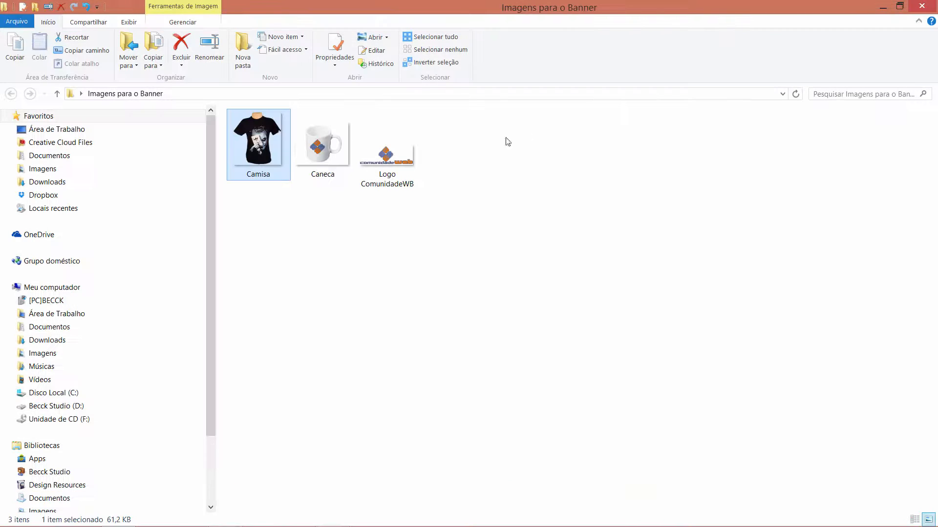
pyautogui.doubleClick(327, 154)
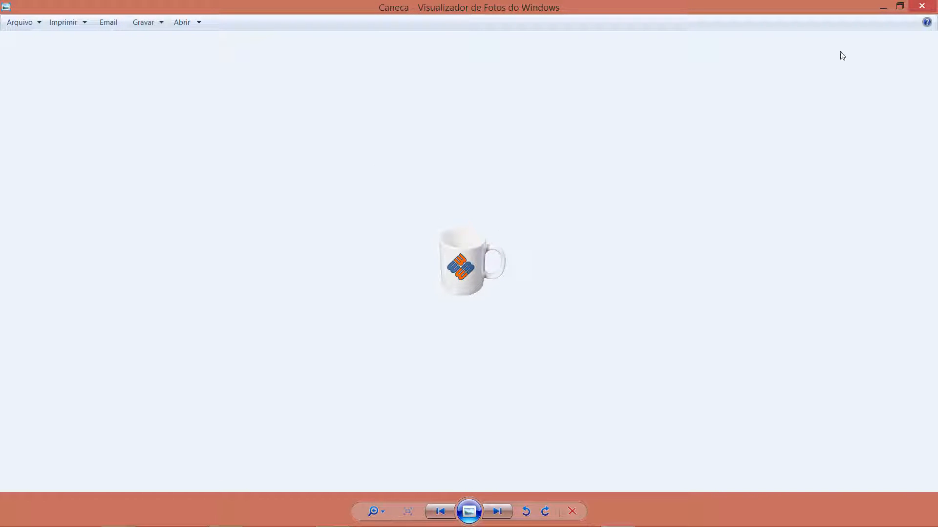
pyautogui.click(922, 5)
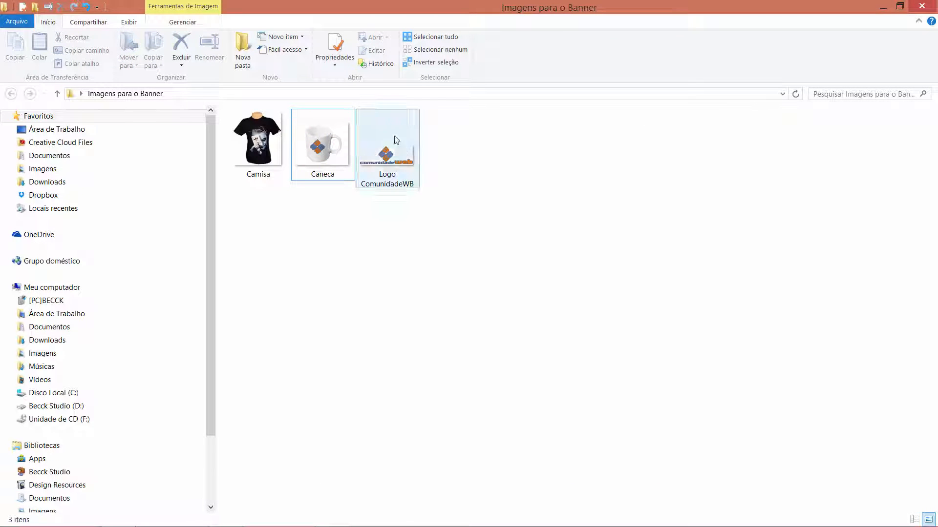
# Step: Examine the Camisa, Caneca and Logo ComunidadeWB files in the folder, including the Camisa image's file type and dimensions
pyautogui.click(400, 162)
pyautogui.click(399, 243)
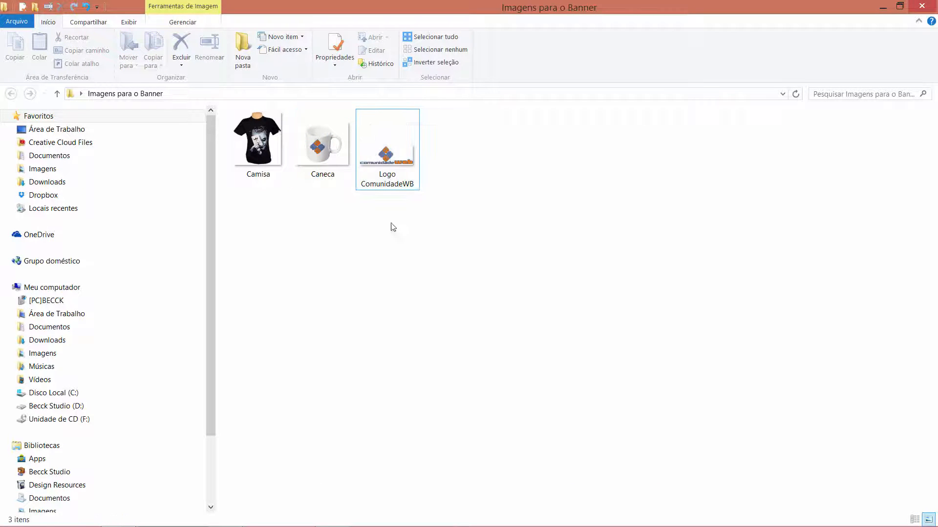
pyautogui.moveTo(404, 233); pyautogui.dragTo(279, 153)
pyautogui.click(305, 231)
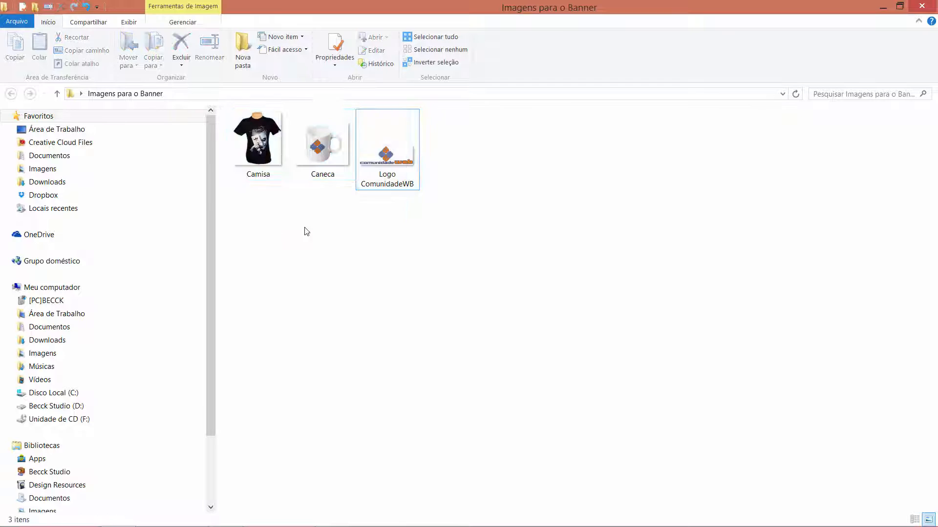
pyautogui.click(413, 157)
pyautogui.click(391, 251)
pyautogui.moveTo(401, 249); pyautogui.dragTo(268, 152)
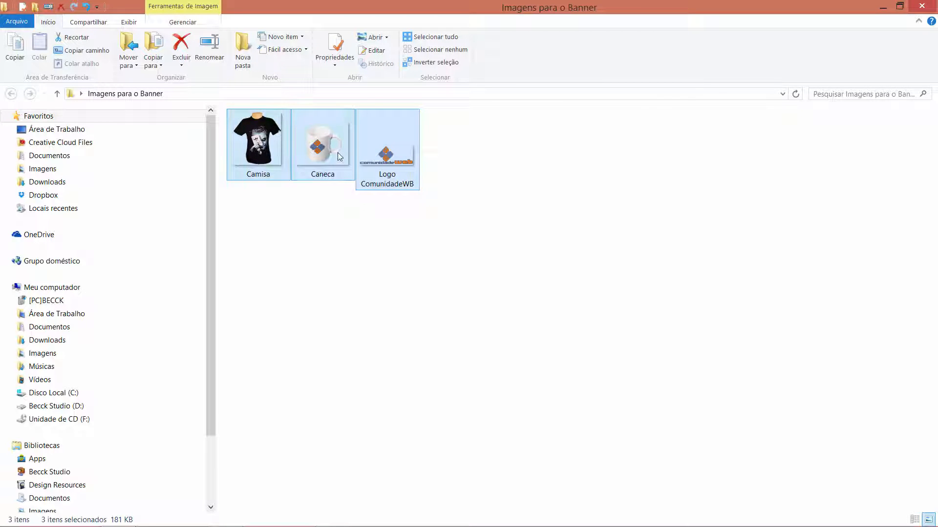
pyautogui.click(310, 251)
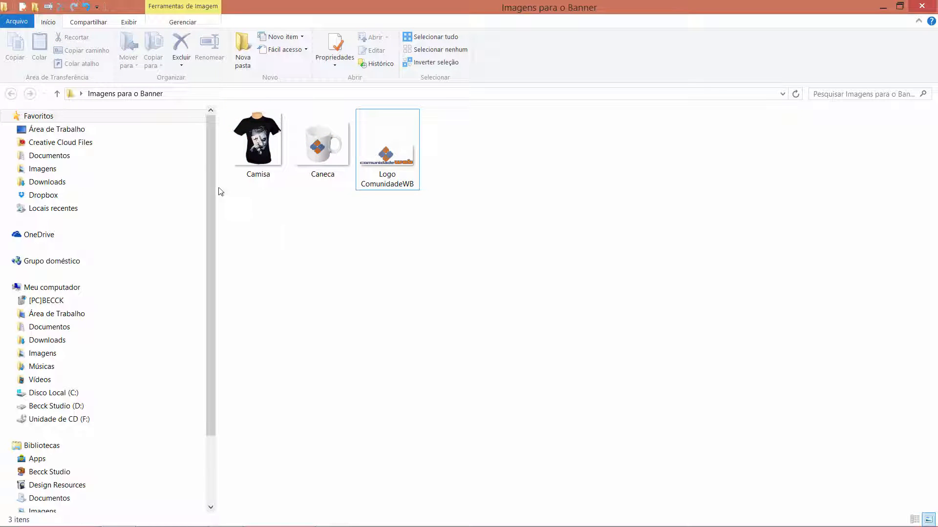
pyautogui.click(268, 155)
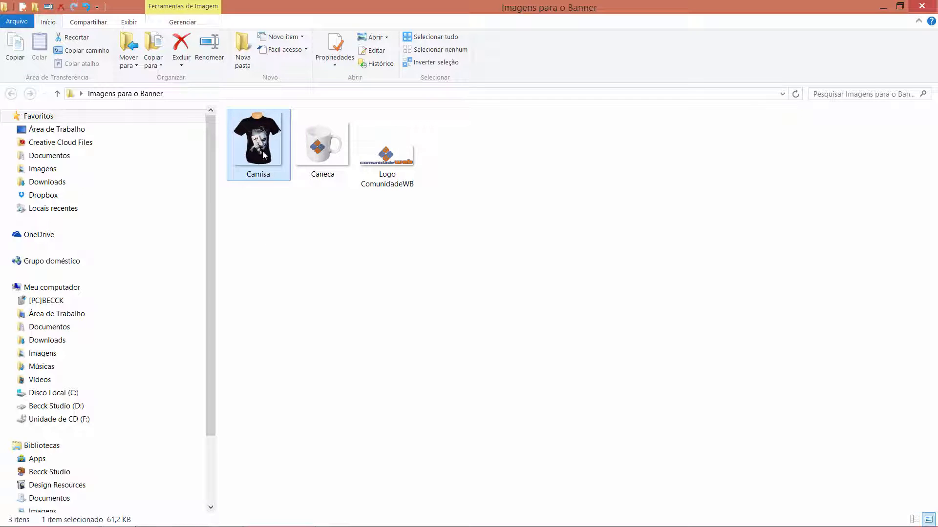
pyautogui.moveTo(263, 155)
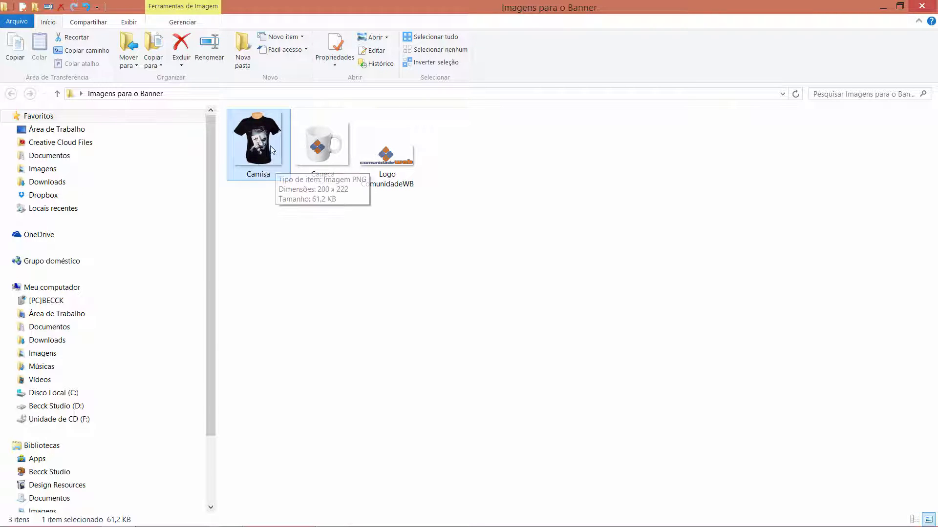
pyautogui.click(353, 293)
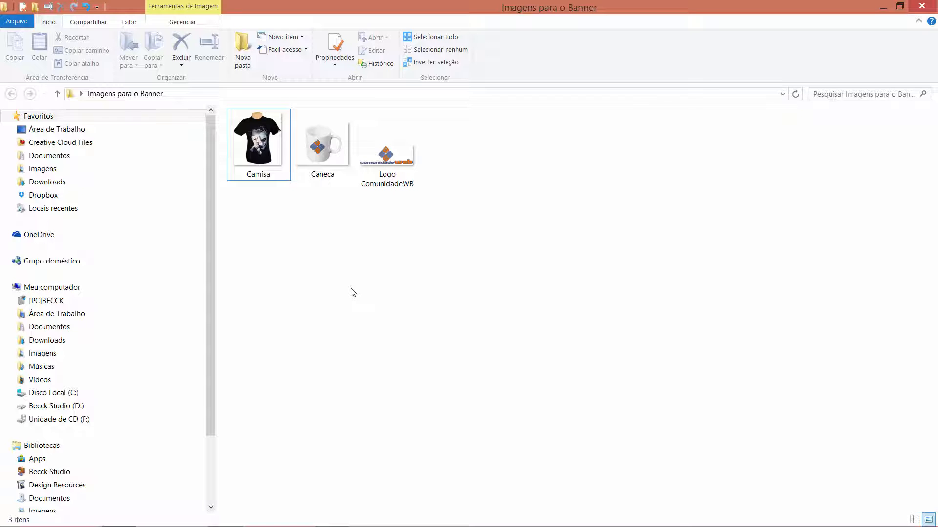
pyautogui.moveTo(385, 240); pyautogui.dragTo(244, 166)
pyautogui.click(323, 275)
# Step: Switch to Photoshop and create a new document named Banner 468x60, 468 pixels wide and 60 pixels high
pyautogui.click(342, 516)
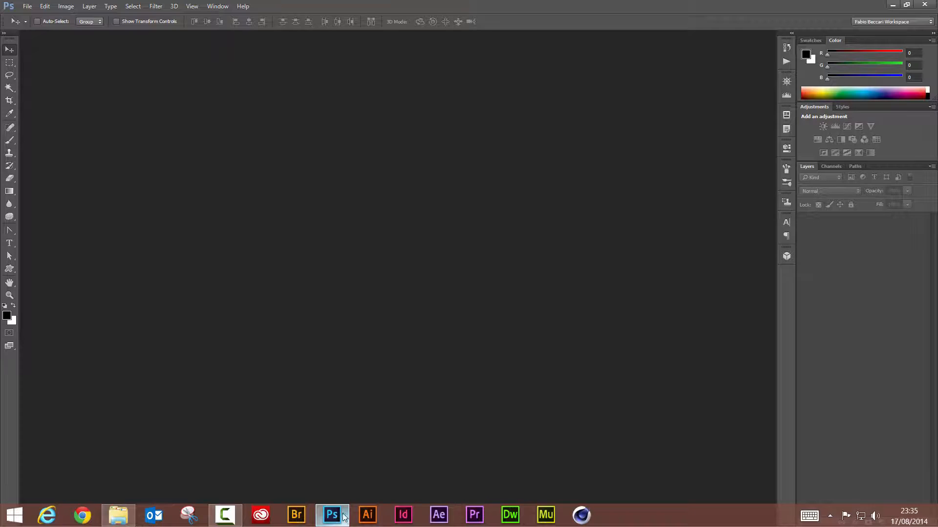
pyautogui.click(28, 6)
pyautogui.click(33, 15)
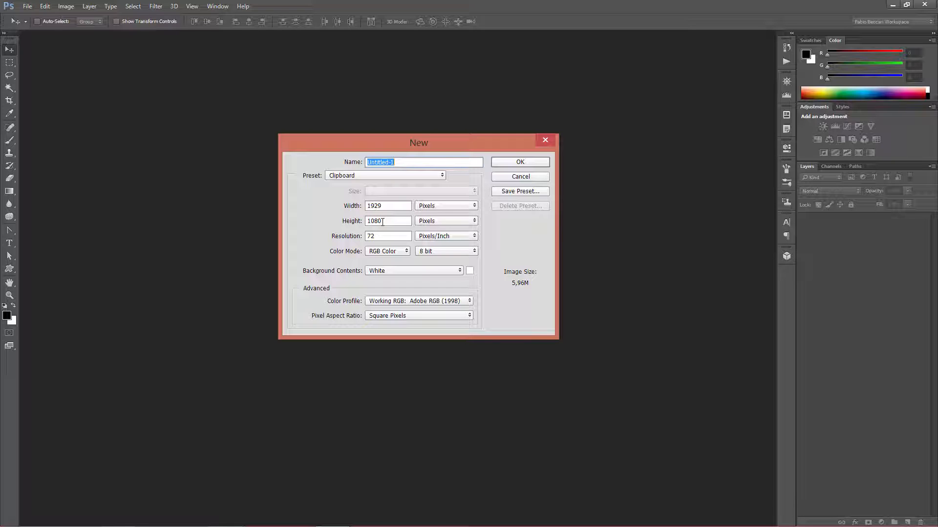
pyautogui.write('Banner 468x60')
pyautogui.doubleClick(386, 205)
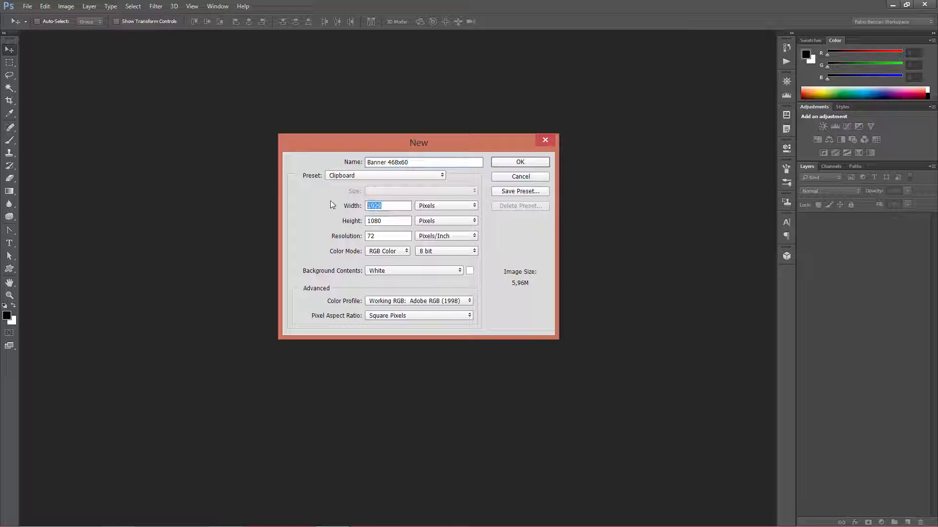
pyautogui.write('468')
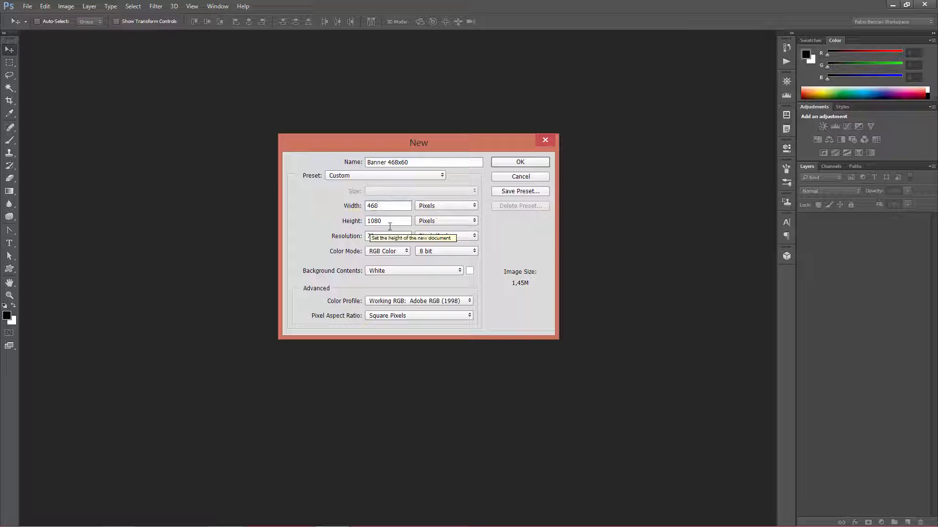
pyautogui.press('Tab')
pyautogui.write('60')
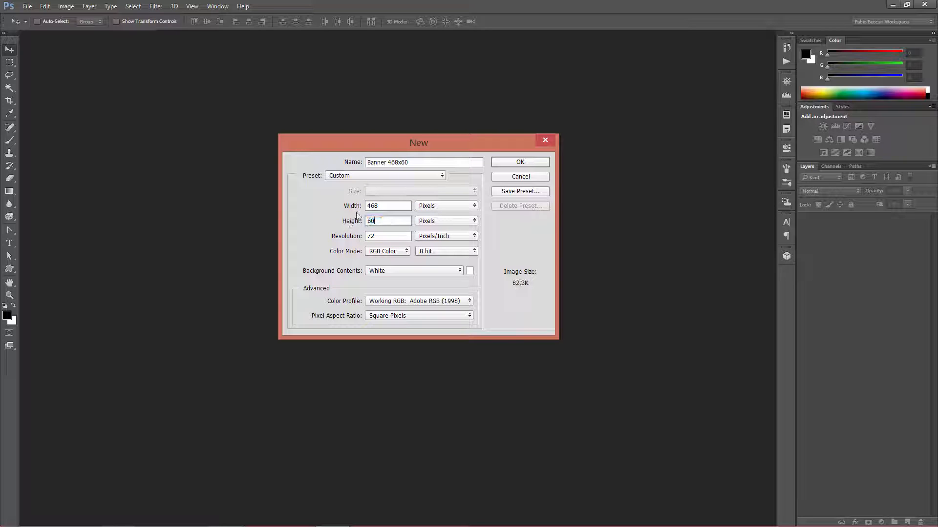
pyautogui.press('Tab')
pyautogui.click(508, 162)
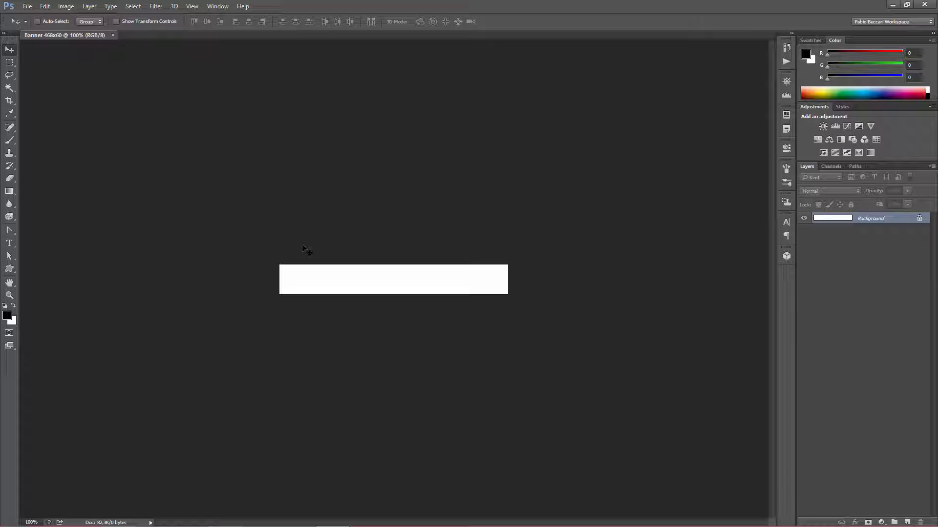
# Step: Resize the banner image proportionally to a width of 1400 pixels
pyautogui.click(66, 6)
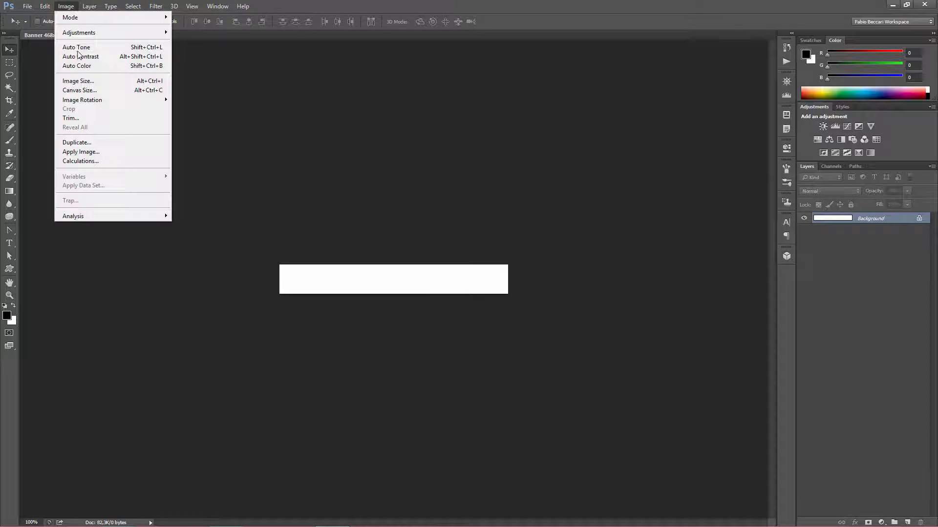
pyautogui.click(79, 81)
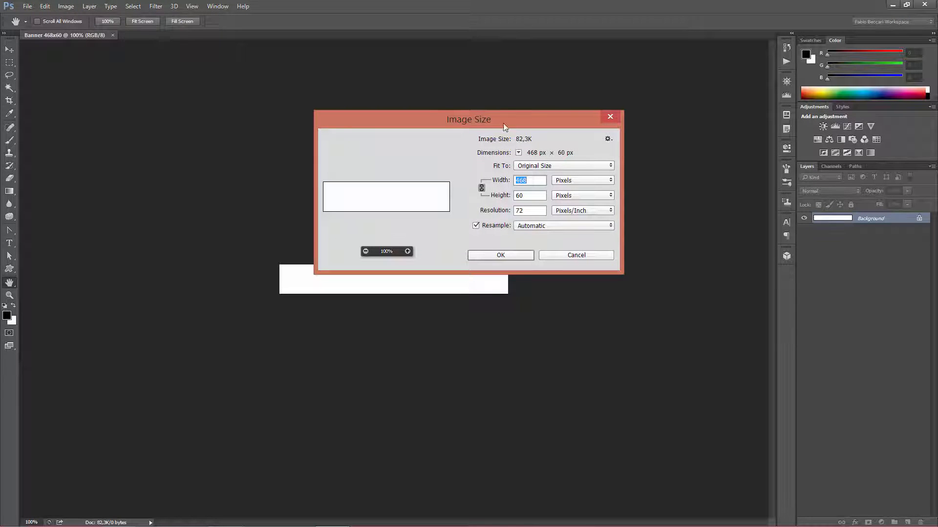
pyautogui.moveTo(505, 125); pyautogui.dragTo(438, 109)
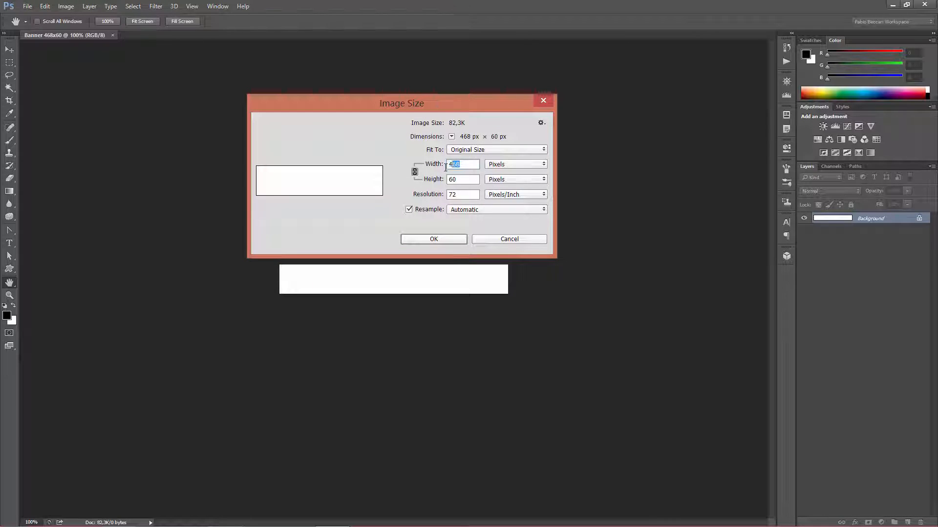
pyautogui.write('1400')
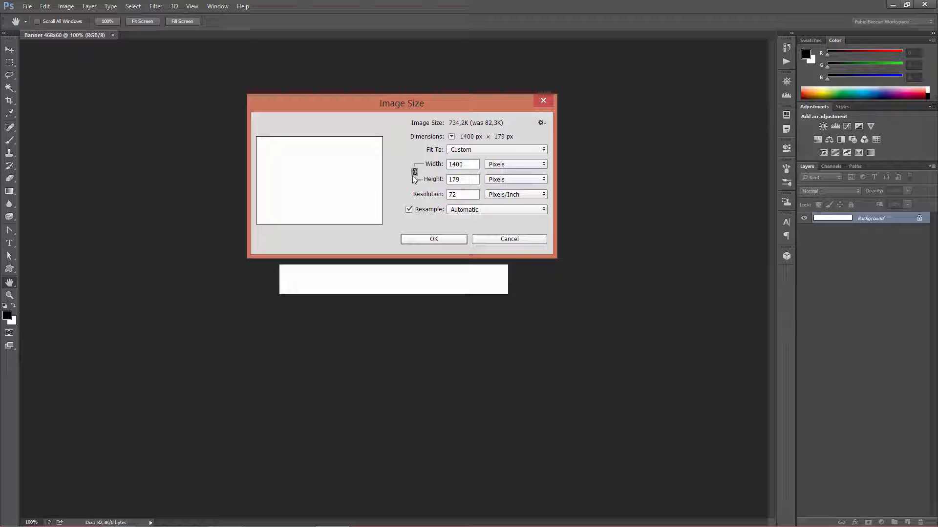
pyautogui.click(527, 165)
pyautogui.click(515, 181)
pyautogui.click(441, 238)
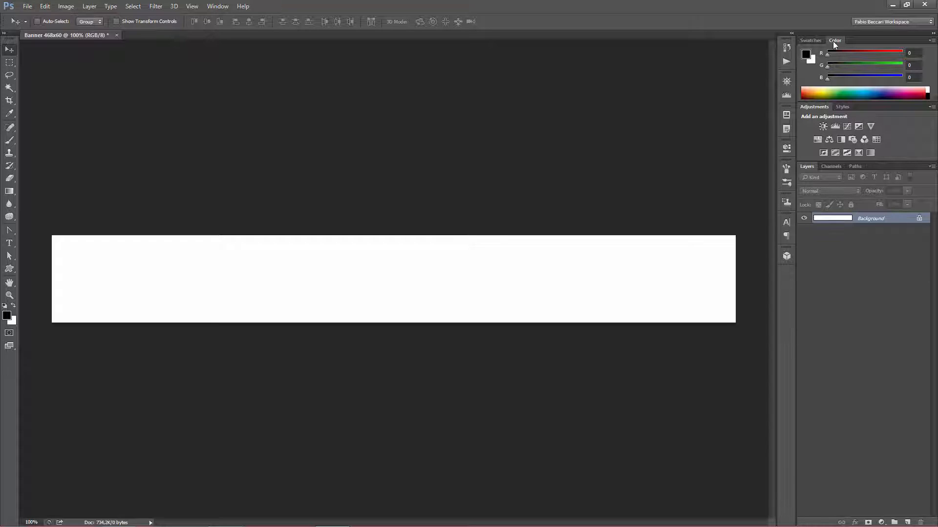
# Step: Set the foreground colour to light cyan with RGB values 172, 255, 255
pyautogui.moveTo(828, 54); pyautogui.dragTo(912, 55)
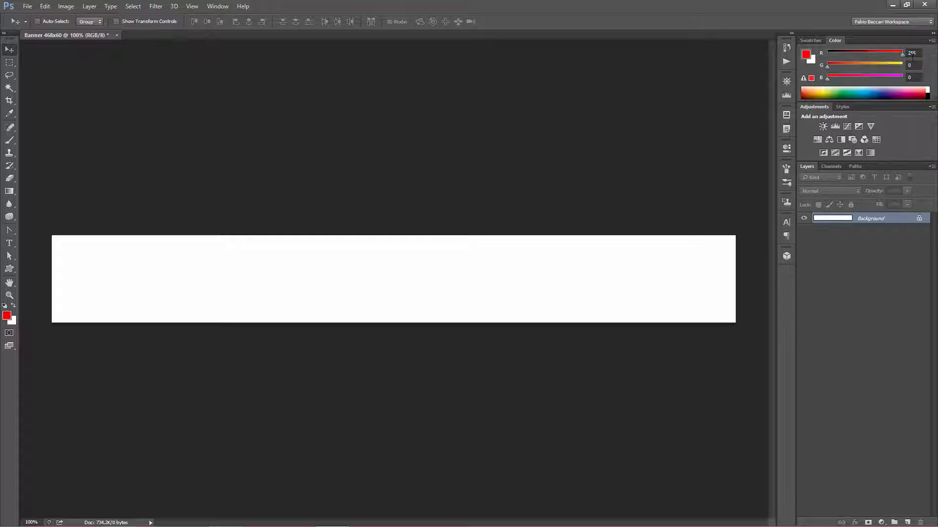
pyautogui.moveTo(827, 65); pyautogui.dragTo(904, 64)
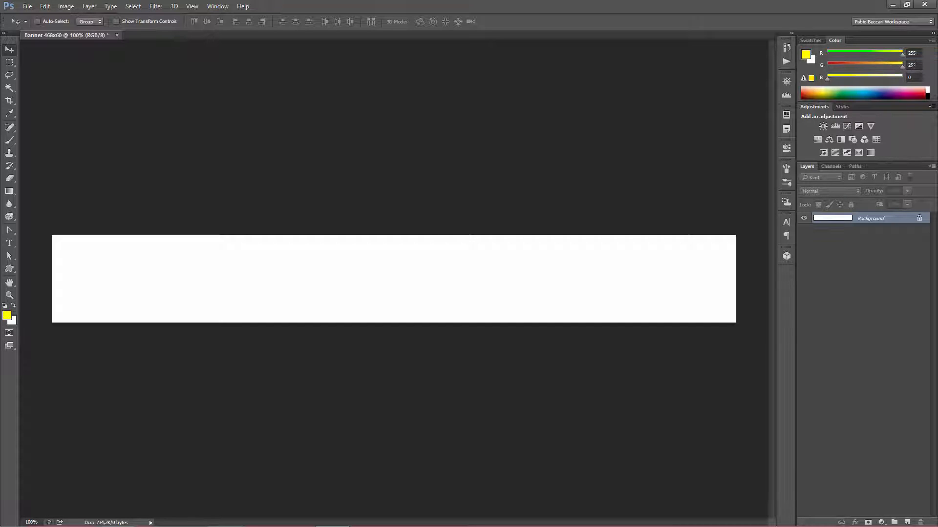
pyautogui.moveTo(855, 80); pyautogui.dragTo(878, 54)
pyautogui.click(813, 60)
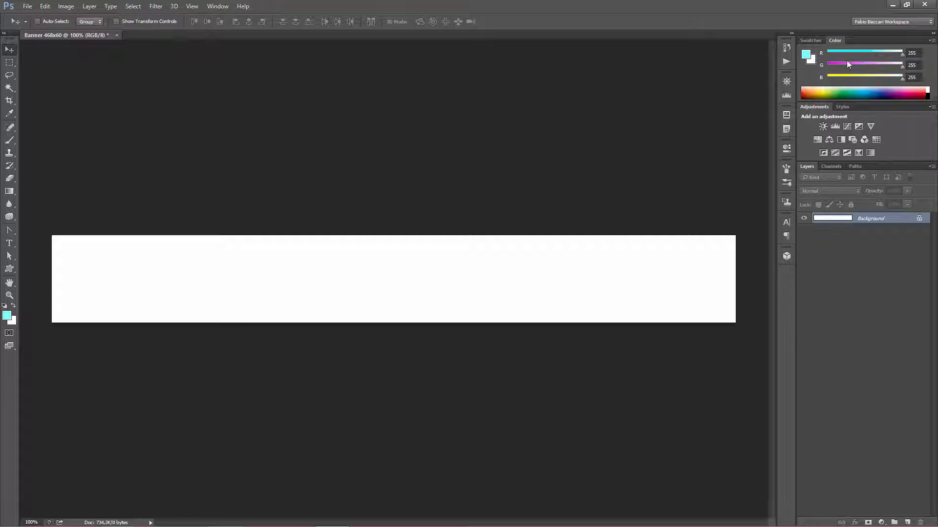
pyautogui.click(813, 60)
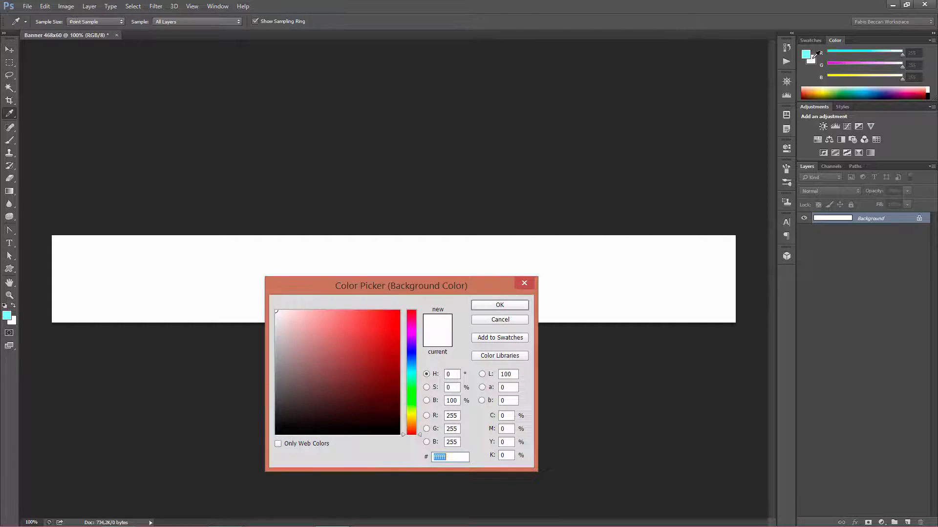
pyautogui.click(503, 321)
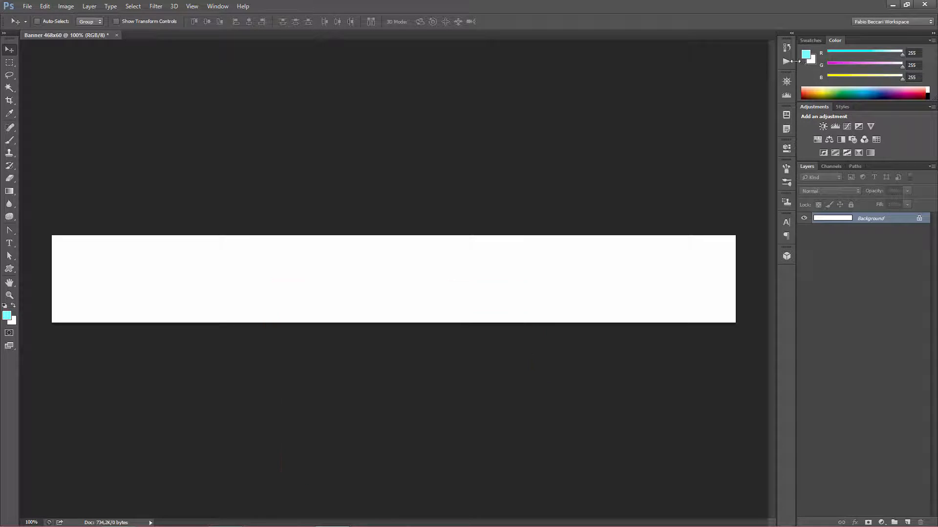
pyautogui.click(806, 55)
# Step: Set the background colour to light cyan and change the foreground colour to light blue, RGB 172, 209, 255
pyautogui.click(813, 61)
pyautogui.moveTo(899, 54); pyautogui.dragTo(887, 55)
pyautogui.click(808, 56)
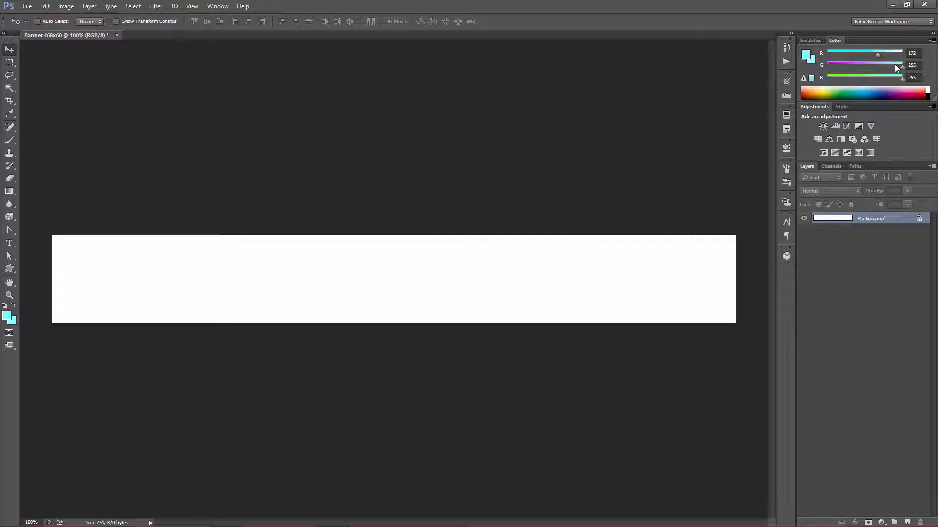
pyautogui.moveTo(892, 63); pyautogui.dragTo(890, 63)
# Step: Render Clouds over the banner background and apply a Patchwork texture with square size 4 and relief 1
pyautogui.click(155, 7)
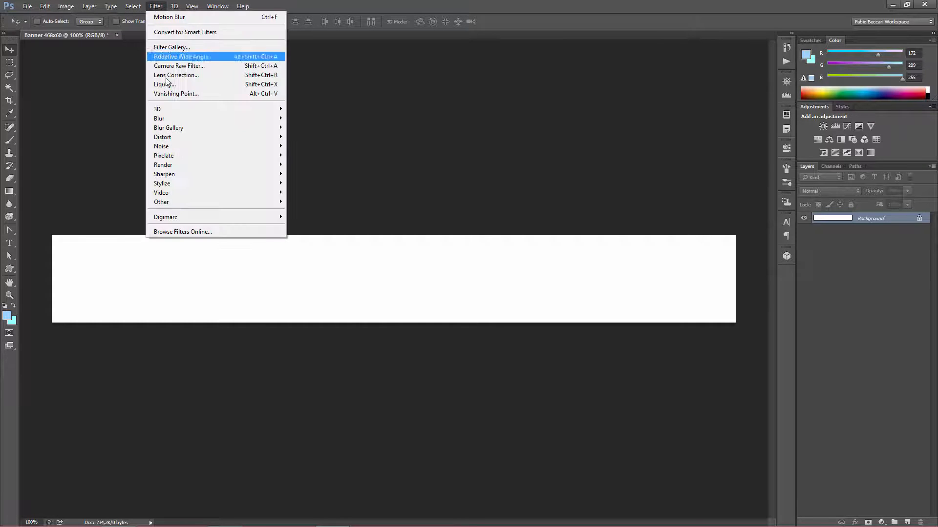
pyautogui.moveTo(232, 164)
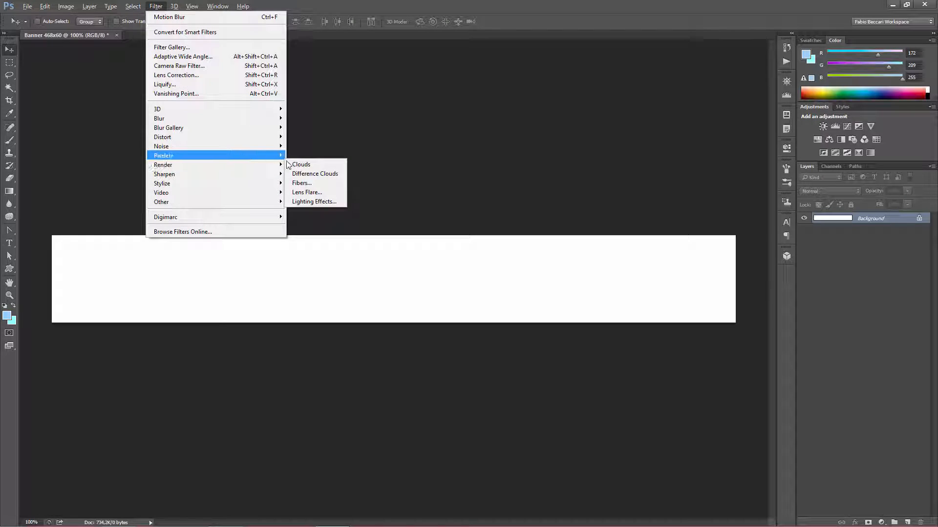
pyautogui.click(308, 164)
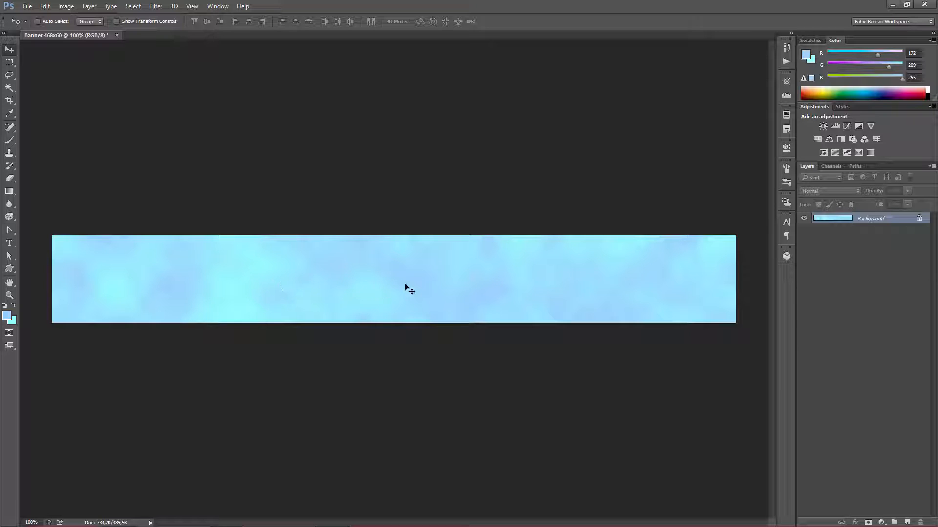
pyautogui.click(156, 6)
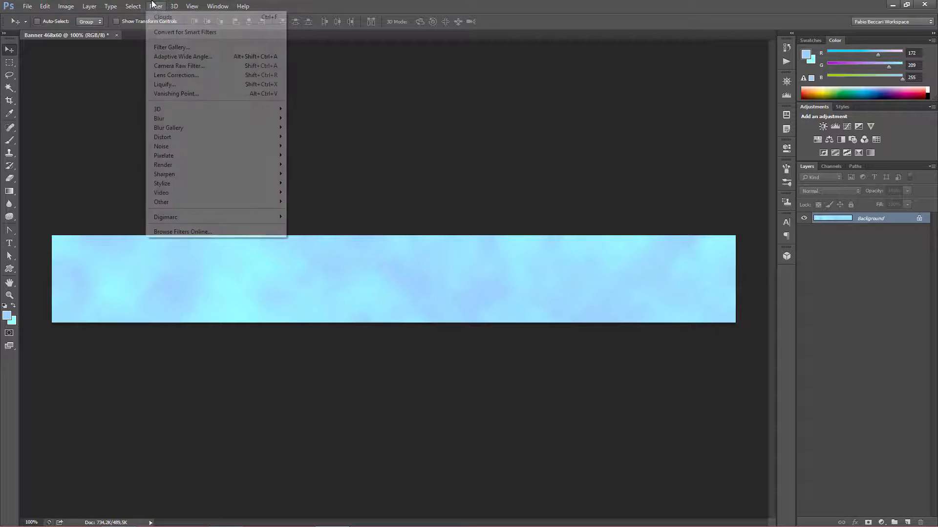
pyautogui.click(167, 48)
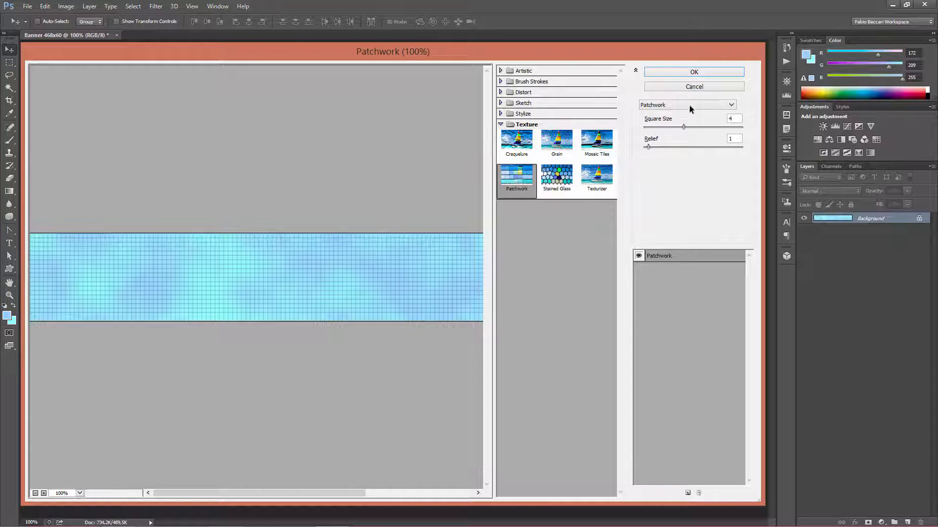
pyautogui.click(685, 73)
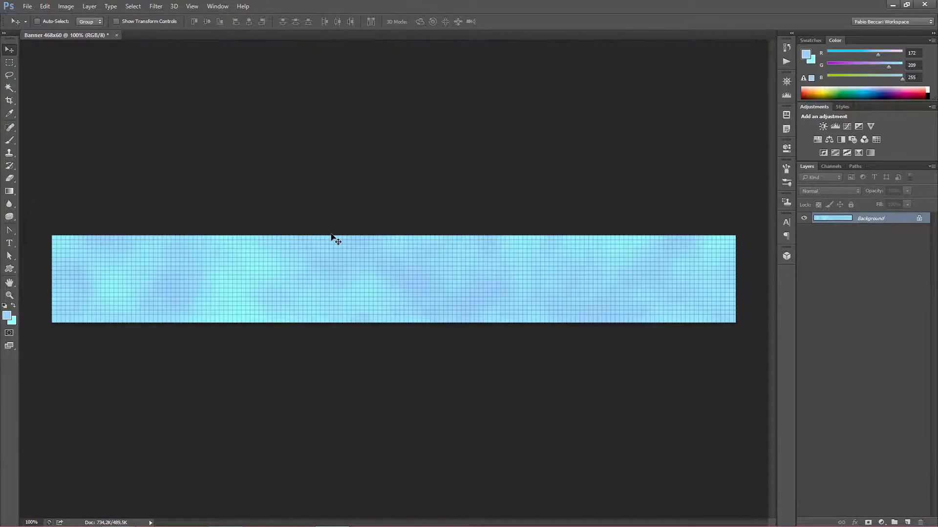
# Step: Apply a Motion Blur to the textured background with an angle of 0° and a distance of 190 pixels
pyautogui.click(156, 5)
pyautogui.moveTo(166, 119)
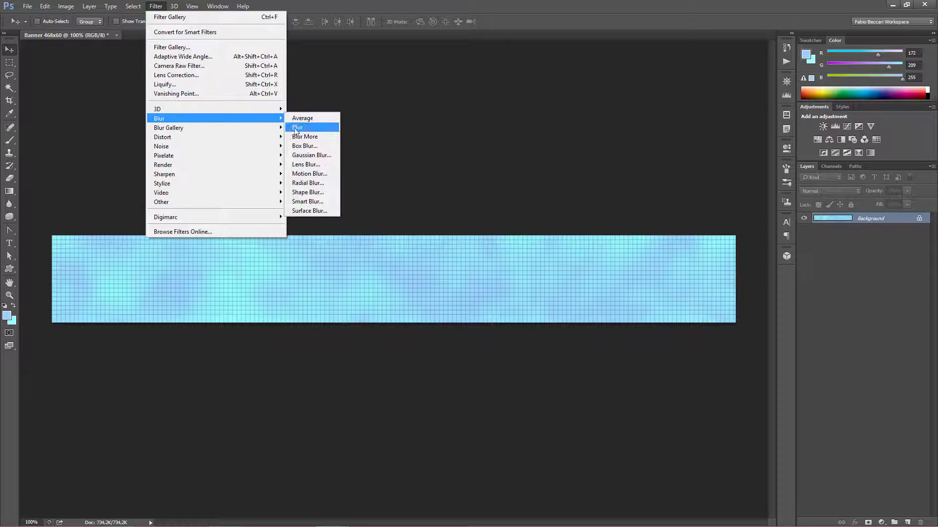
pyautogui.click(309, 173)
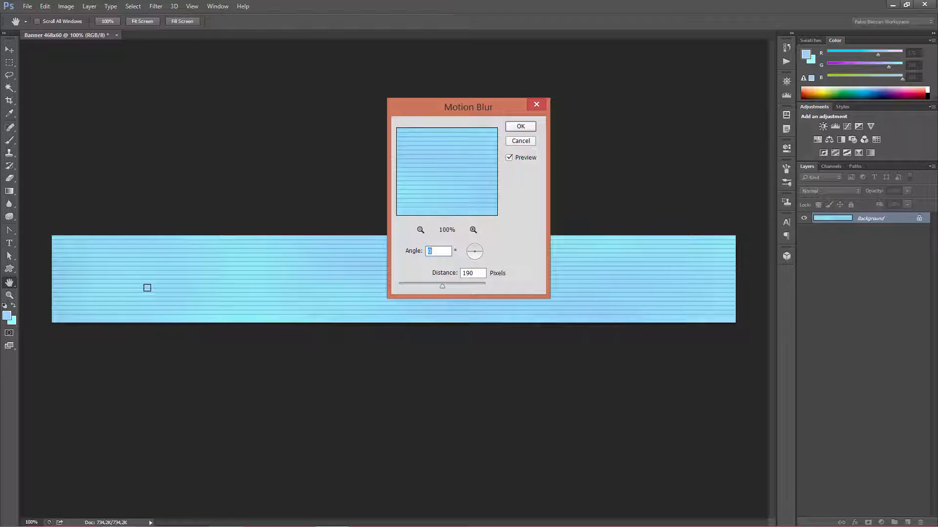
pyautogui.click(474, 272)
pyautogui.doubleClick(473, 273)
pyautogui.click(521, 127)
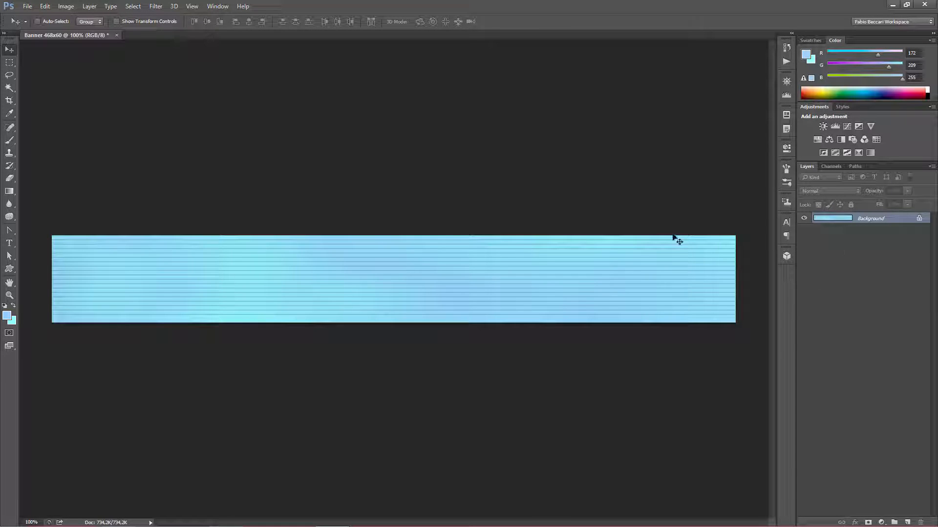
# Step: Create a new white document 4 pixels wide and 4 pixels high
pyautogui.click(28, 6)
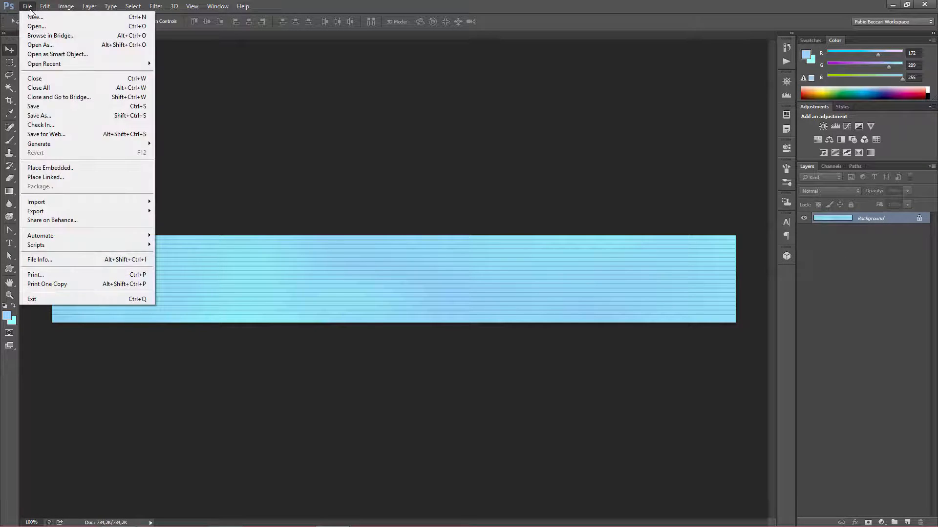
pyautogui.click(34, 15)
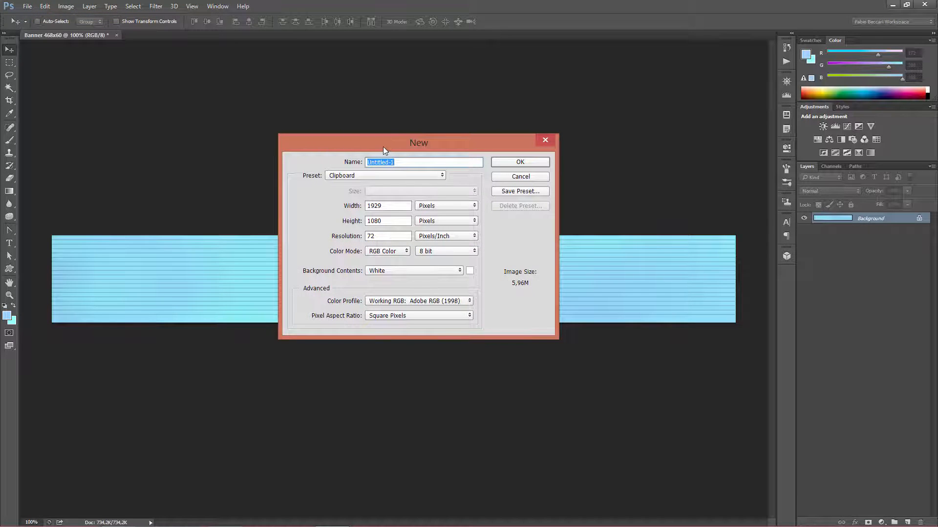
pyautogui.moveTo(383, 146); pyautogui.dragTo(395, 115)
pyautogui.moveTo(401, 175); pyautogui.dragTo(379, 175)
pyautogui.write('4')
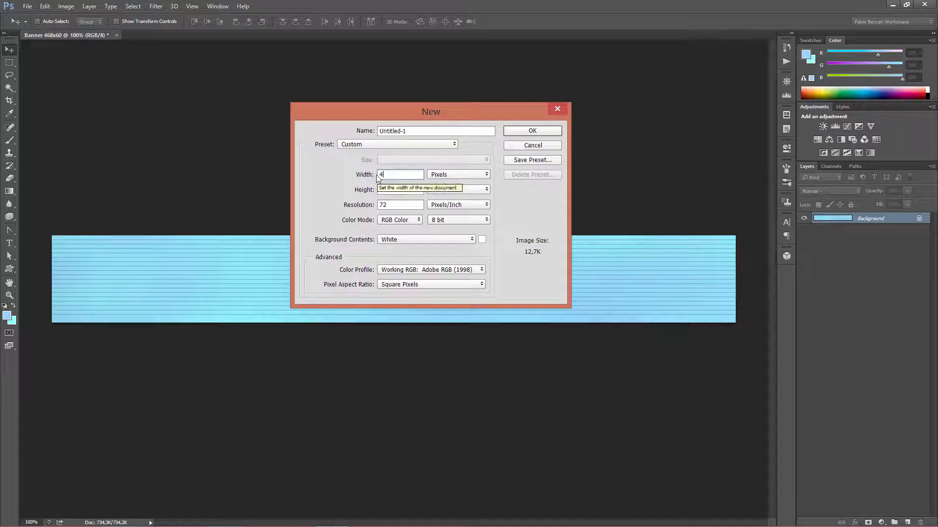
pyautogui.press('Tab')
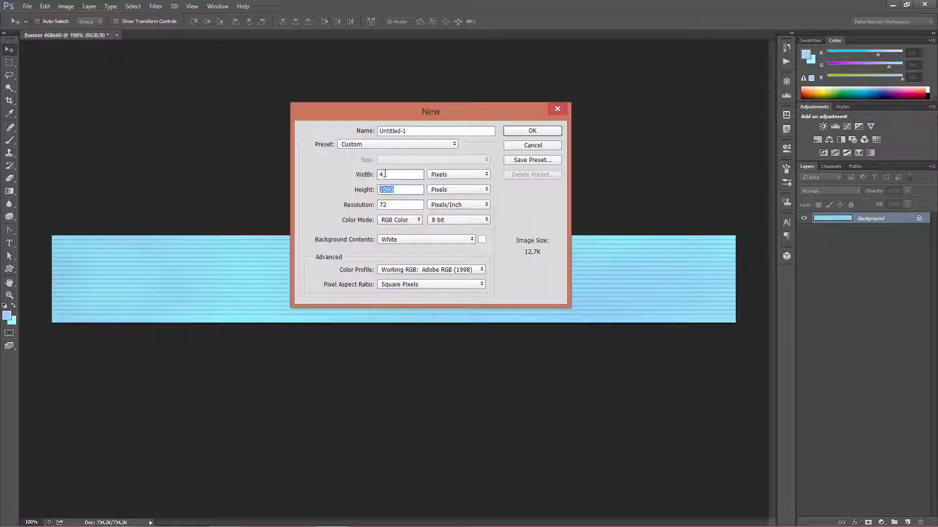
pyautogui.write('4')
pyautogui.click(528, 132)
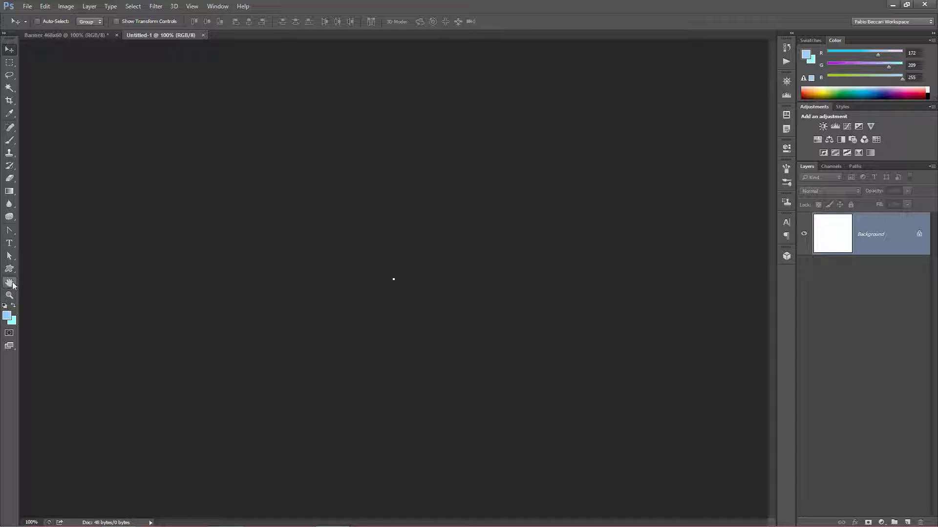
# Step: Fill the upper half of the 4x4 pixel canvas with the default black foreground colour and deselect it
pyautogui.hotkey('ctrl', '0')
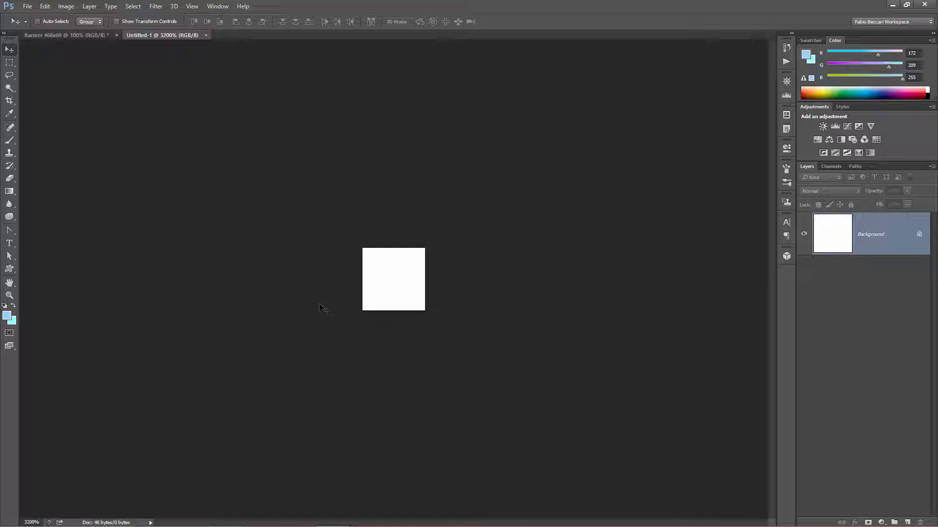
pyautogui.click(10, 63)
pyautogui.click(46, 62)
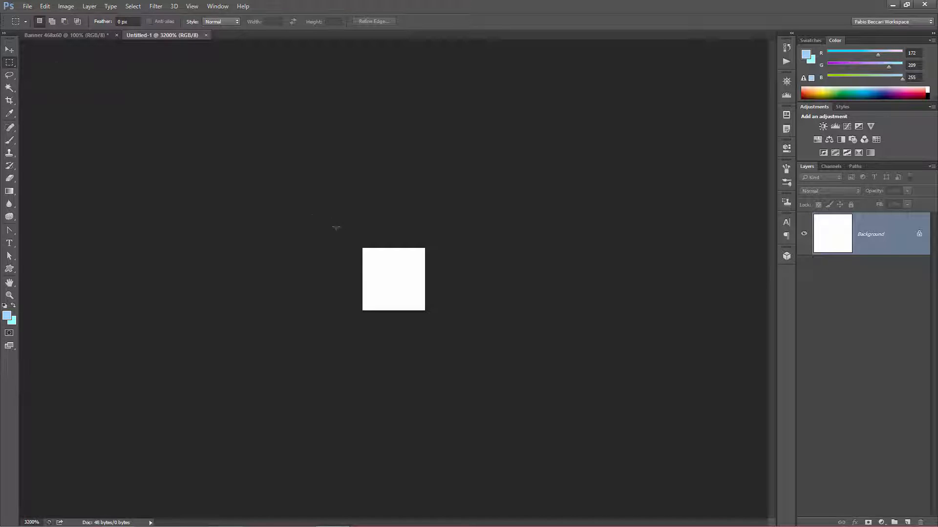
pyautogui.moveTo(362, 246); pyautogui.dragTo(420, 268)
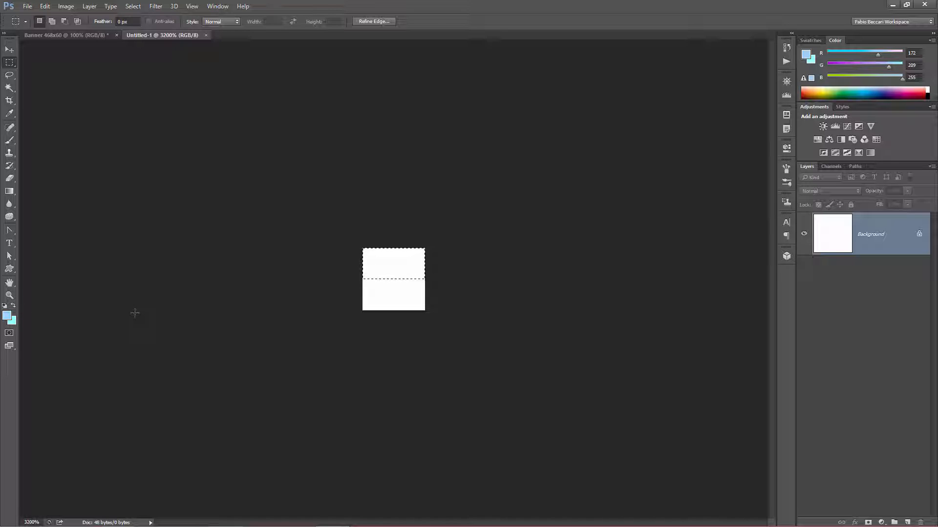
pyautogui.press('d')
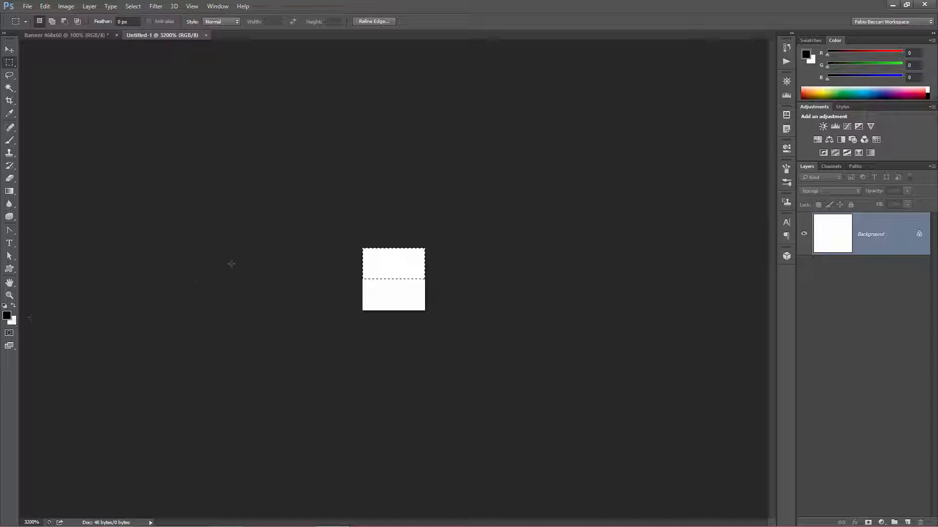
pyautogui.hotkey('alt', 'BackSpace')
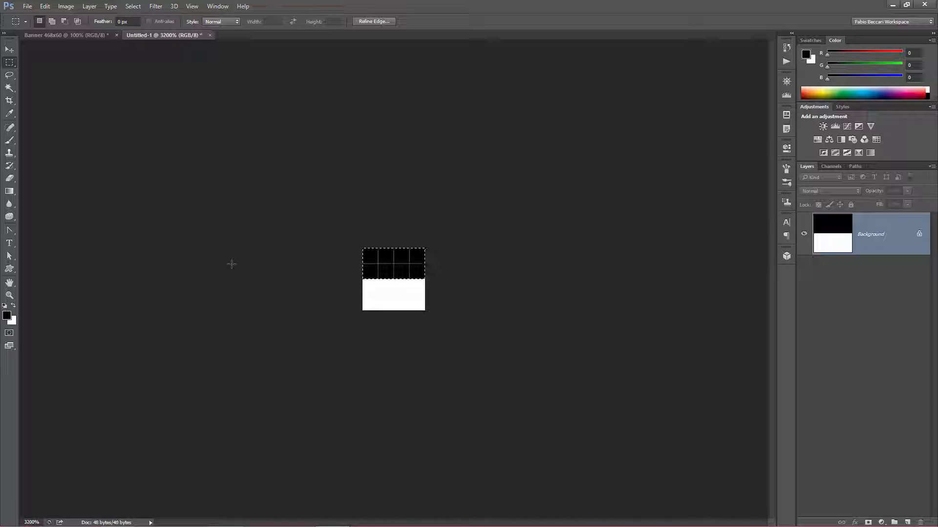
pyautogui.hotkey('ctrl', 'd')
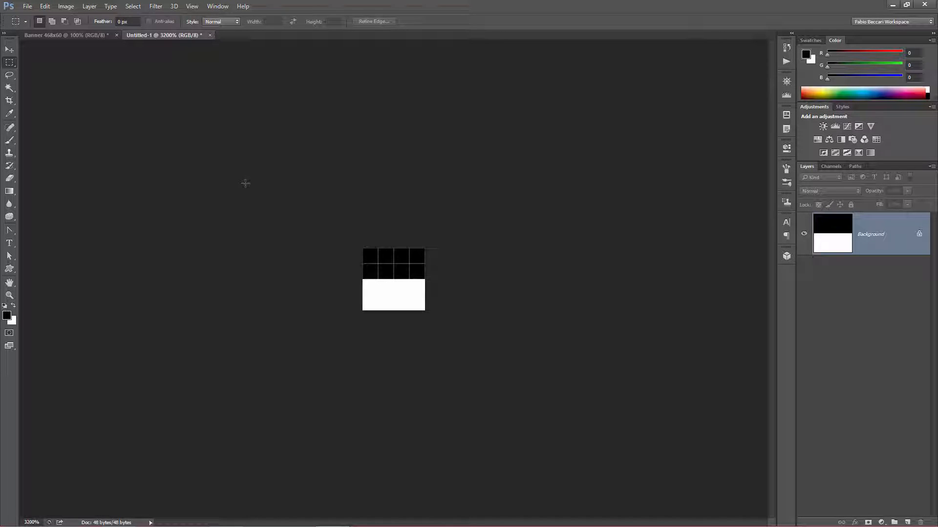
# Step: Hide the pixel grid and show it again
pyautogui.click(192, 6)
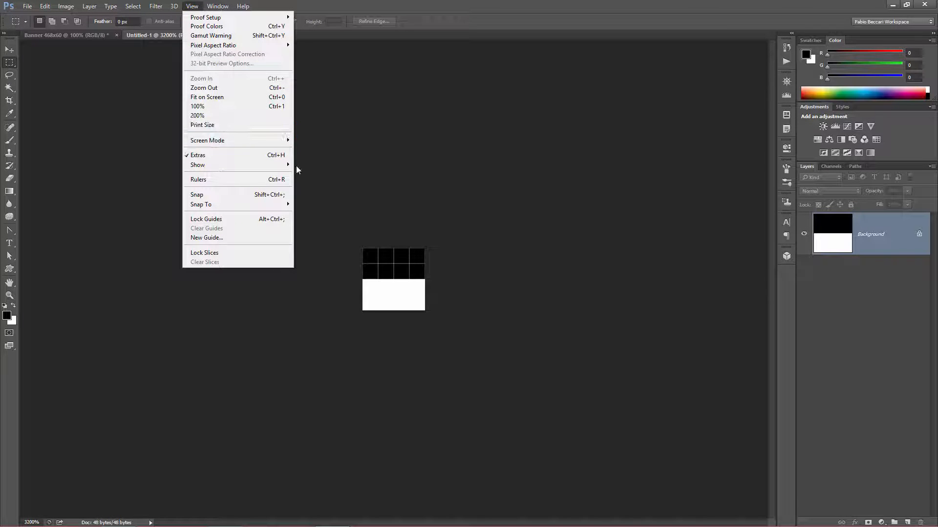
pyautogui.moveTo(279, 169)
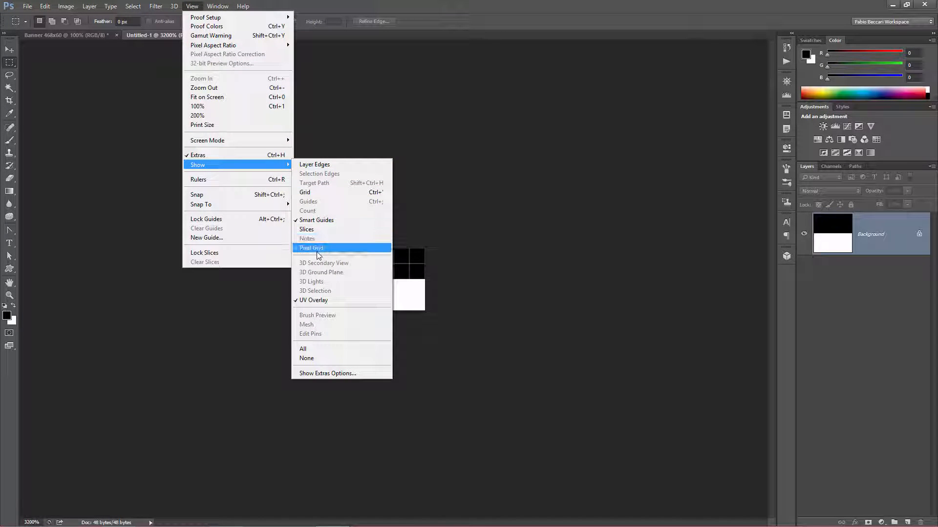
pyautogui.click(323, 250)
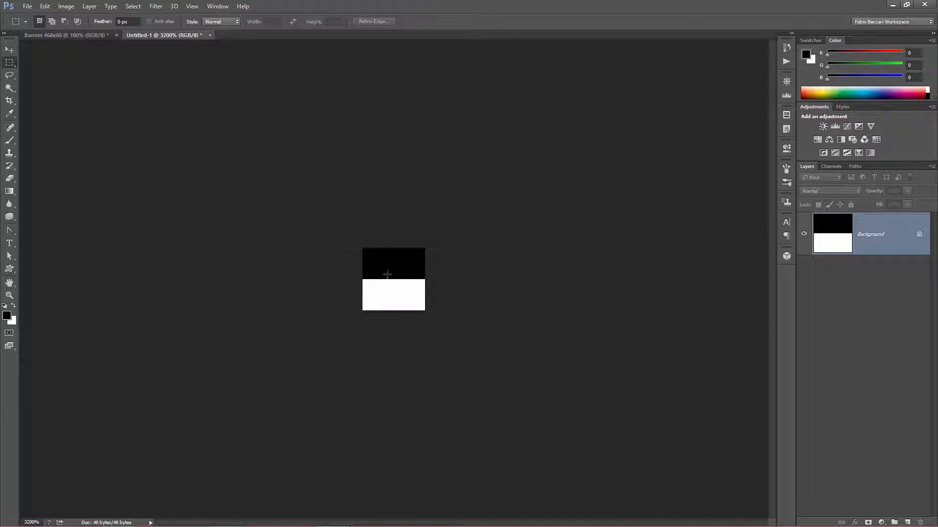
pyautogui.click(190, 6)
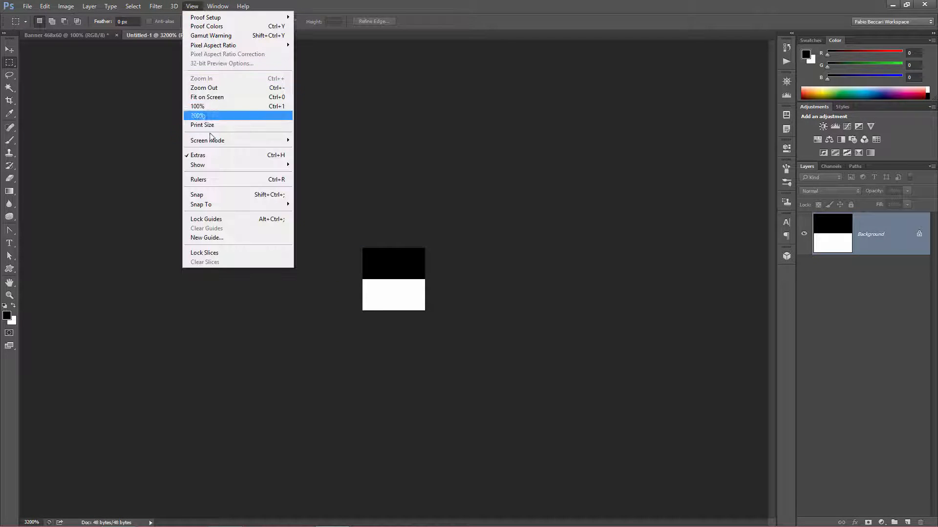
pyautogui.moveTo(222, 166)
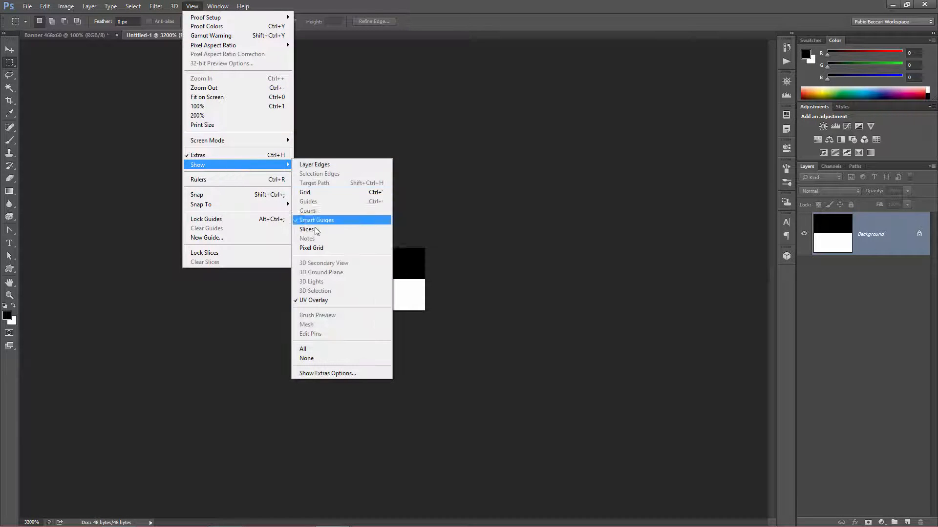
pyautogui.click(321, 250)
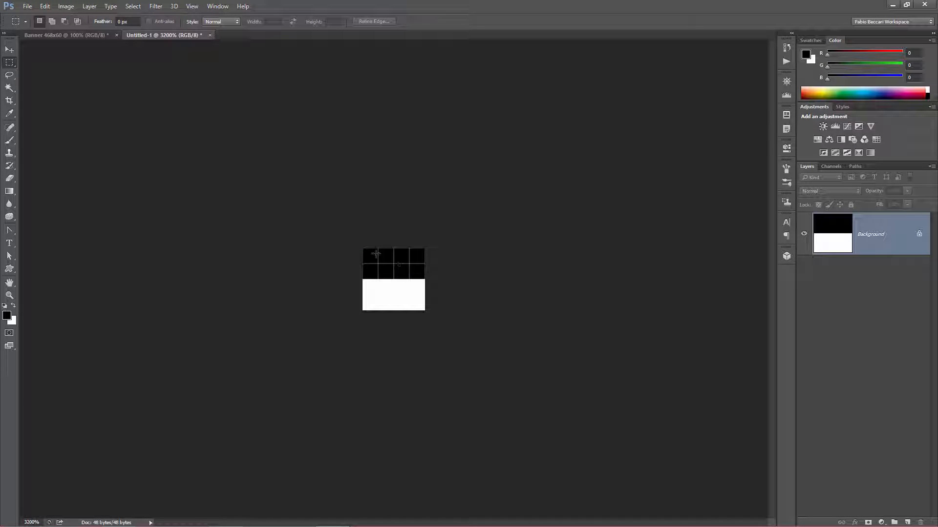
# Step: Define the black and white image as a pattern named Scanlines and close its document without saving
pyautogui.click(45, 7)
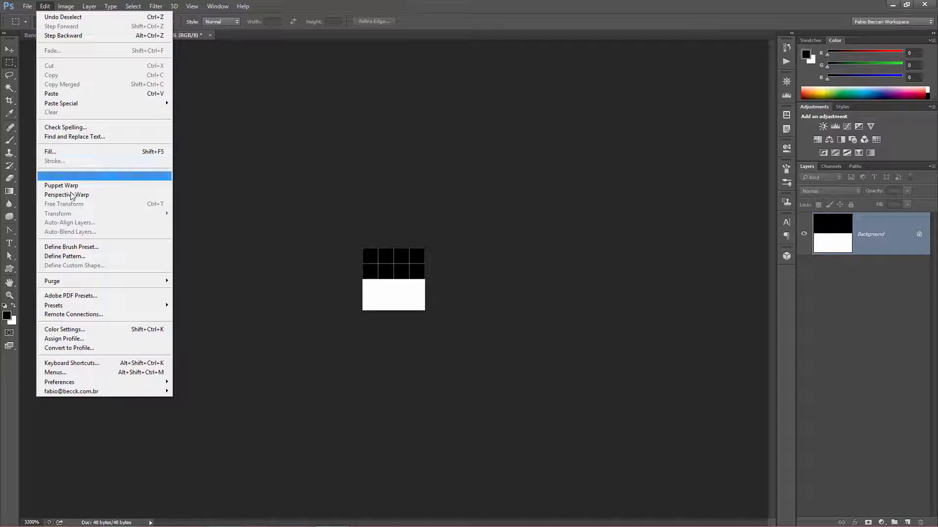
pyautogui.click(74, 259)
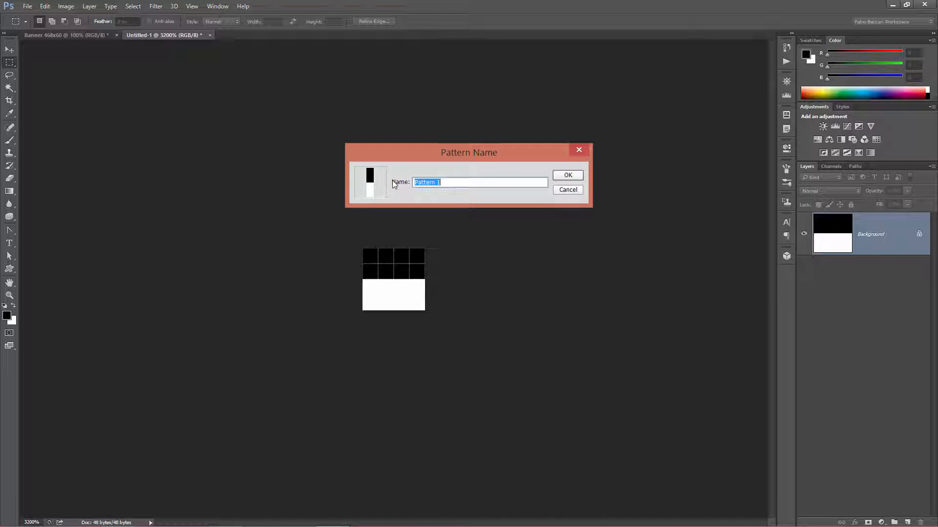
pyautogui.write('Scanlines')
pyautogui.click(568, 178)
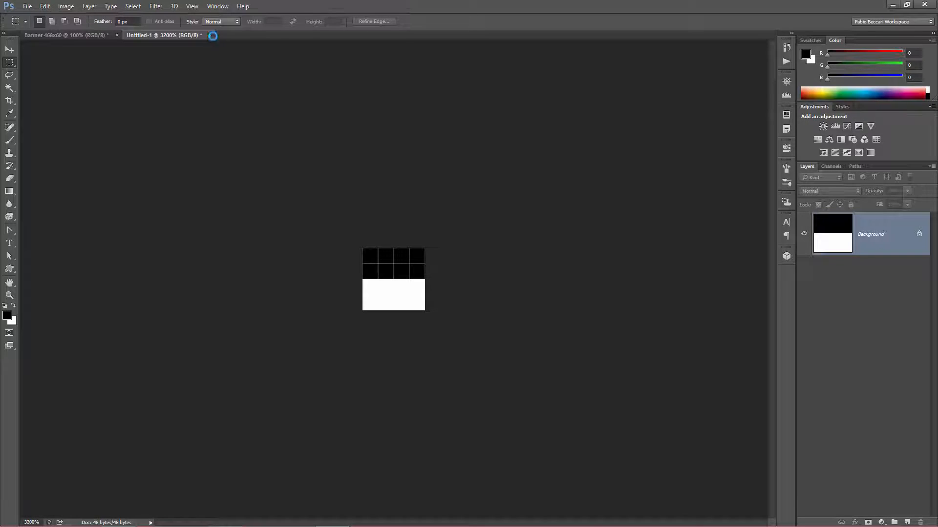
pyautogui.click(210, 36)
pyautogui.click(482, 204)
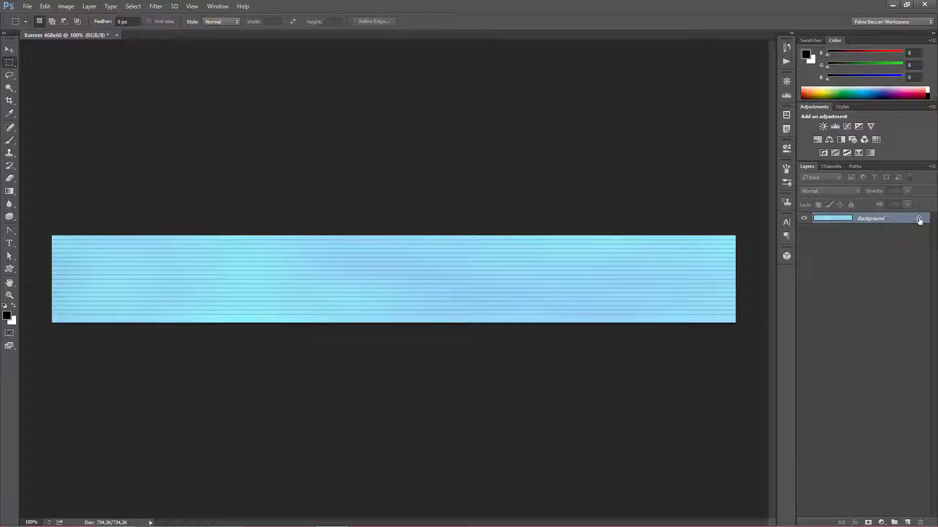
# Step: Unlock the background layer and give it a Pattern Overlay in Multiply mode using the black and white Scanlines pattern
pyautogui.moveTo(919, 219); pyautogui.dragTo(920, 522)
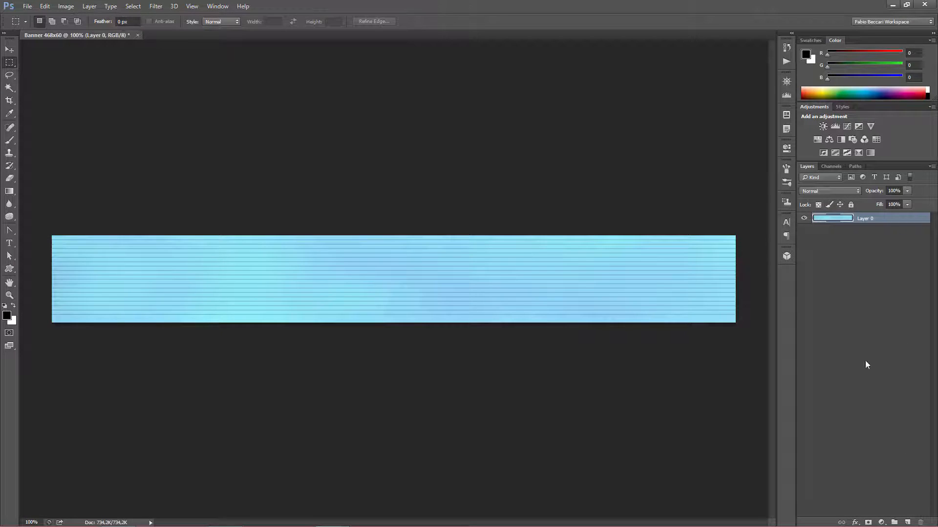
pyautogui.doubleClick(905, 224)
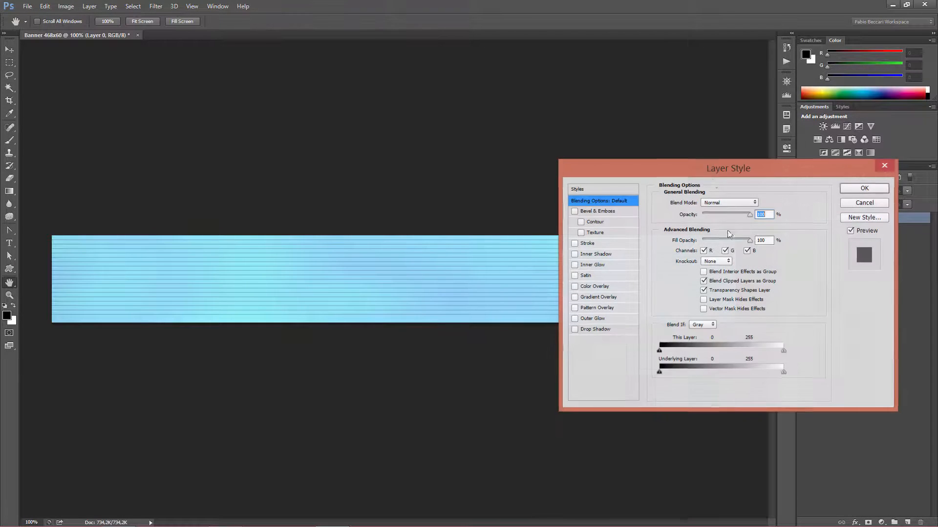
pyautogui.moveTo(716, 173); pyautogui.dragTo(634, 134)
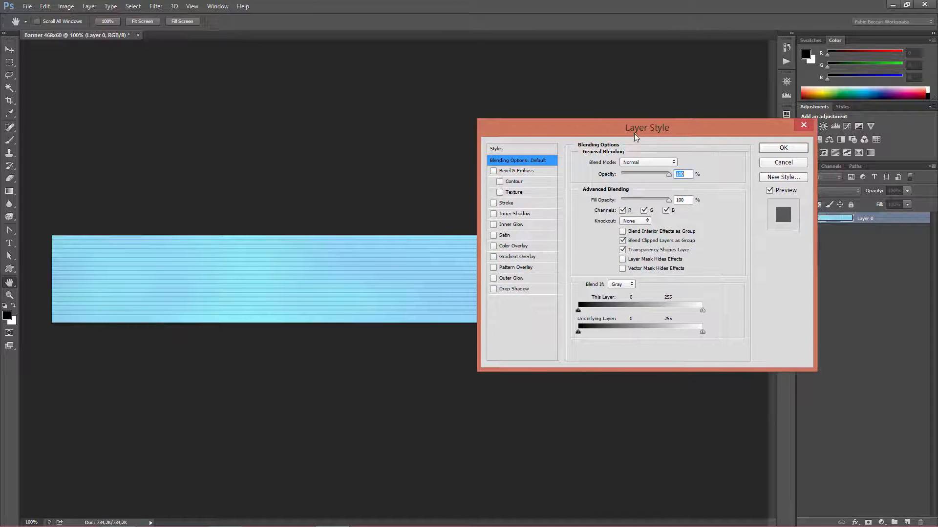
pyautogui.click(501, 268)
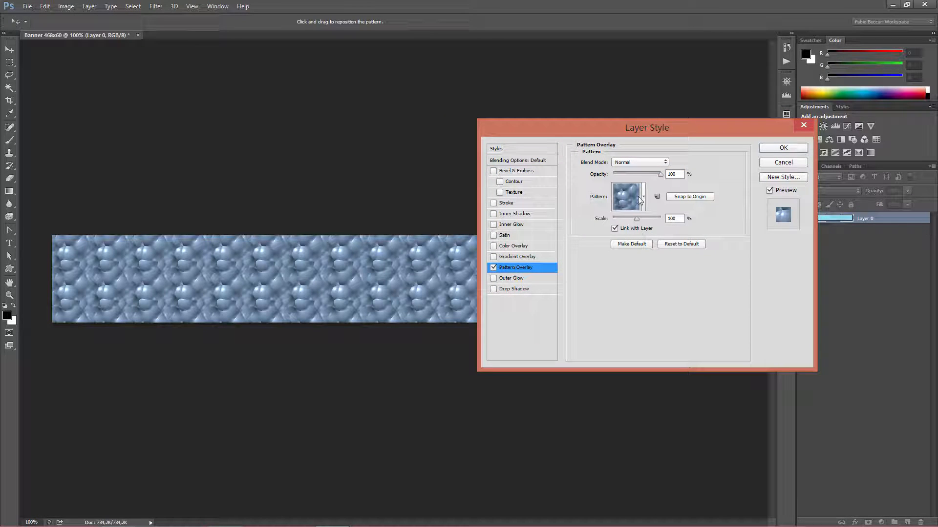
pyautogui.click(659, 163)
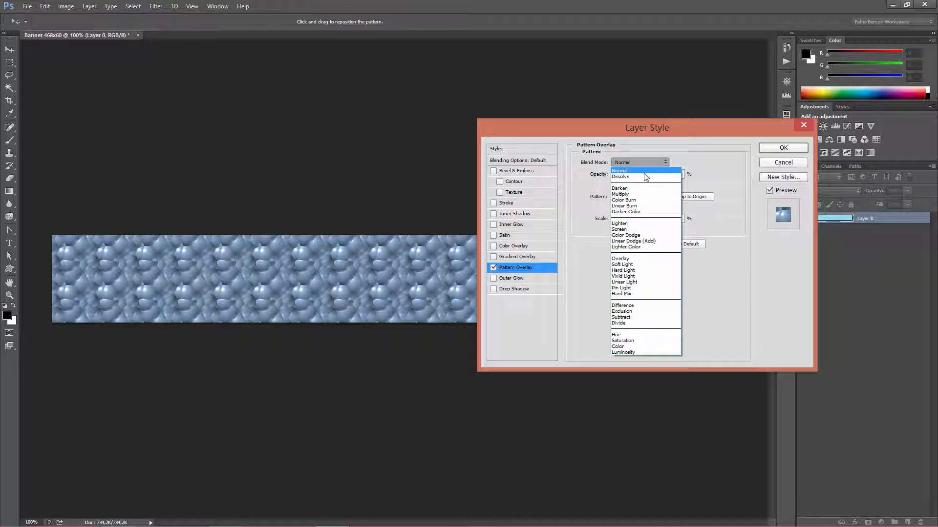
pyautogui.click(637, 194)
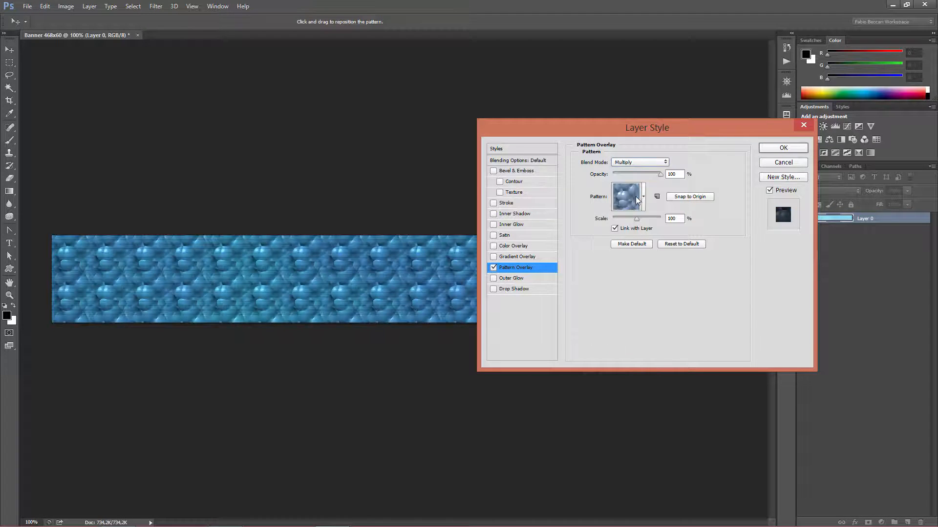
pyautogui.click(643, 198)
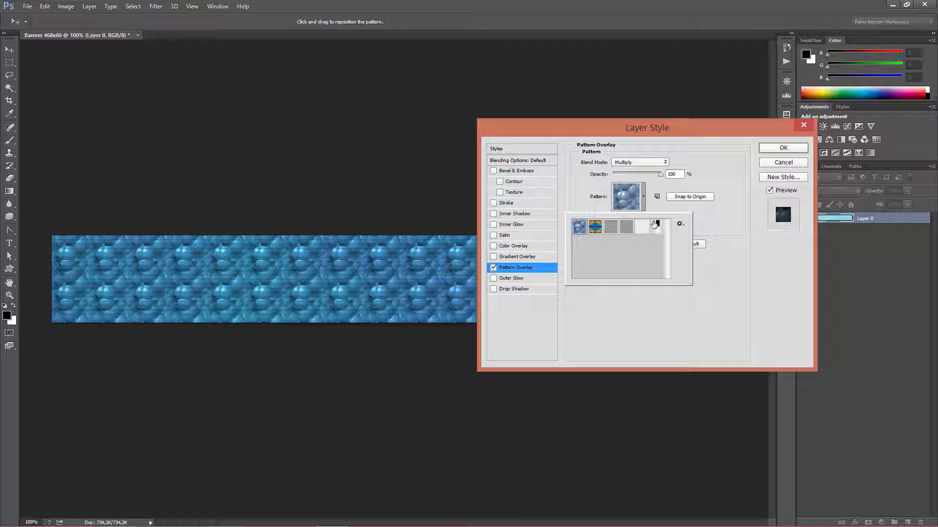
pyautogui.click(657, 225)
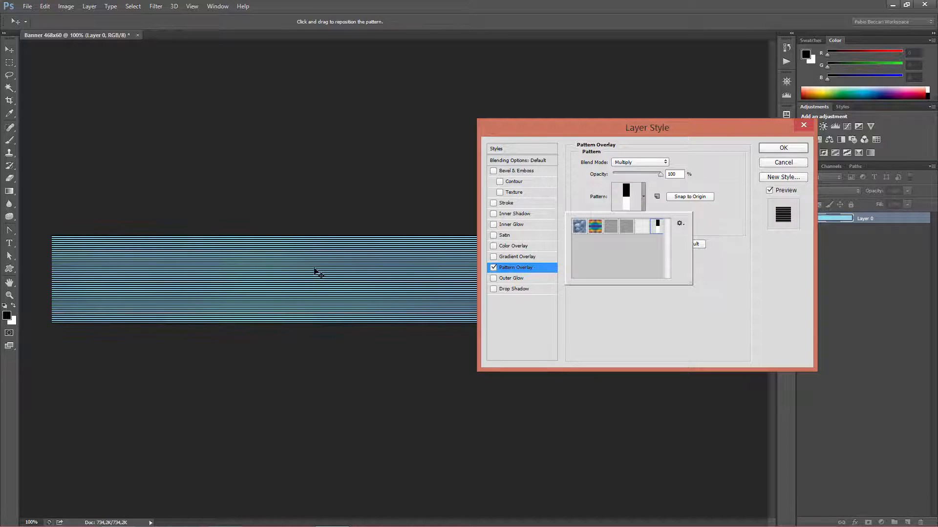
pyautogui.click(632, 292)
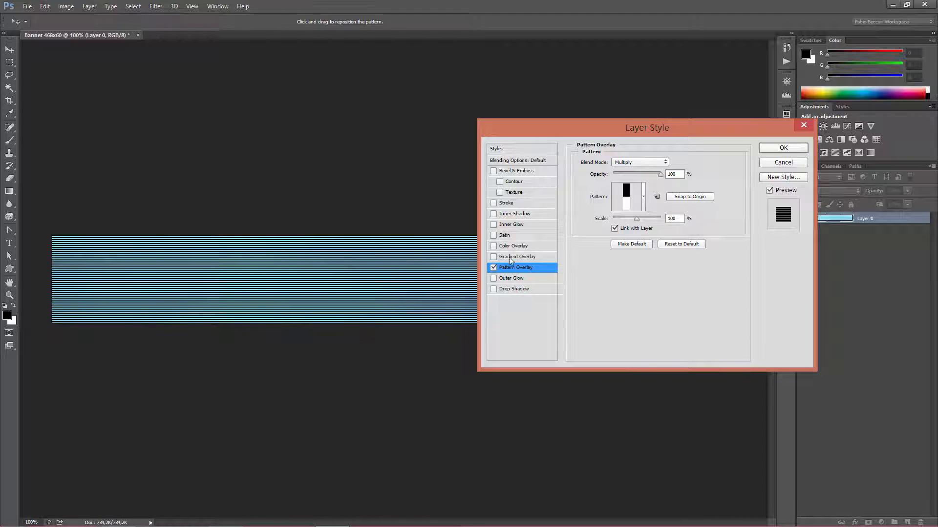
# Step: Set the pattern overlay's opacity to 15% and scale to 79%, and compare the layer with and without the effect
pyautogui.moveTo(637, 221); pyautogui.dragTo(642, 224)
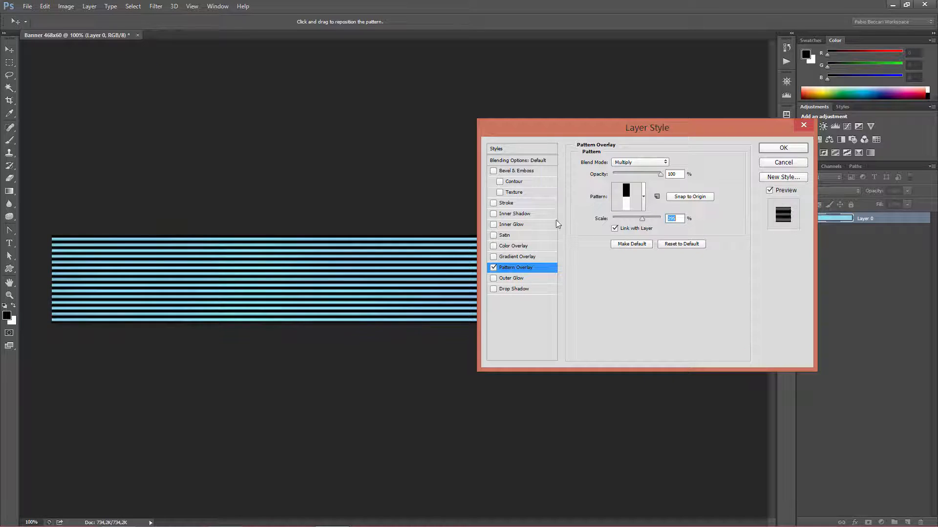
pyautogui.moveTo(658, 177); pyautogui.dragTo(620, 177)
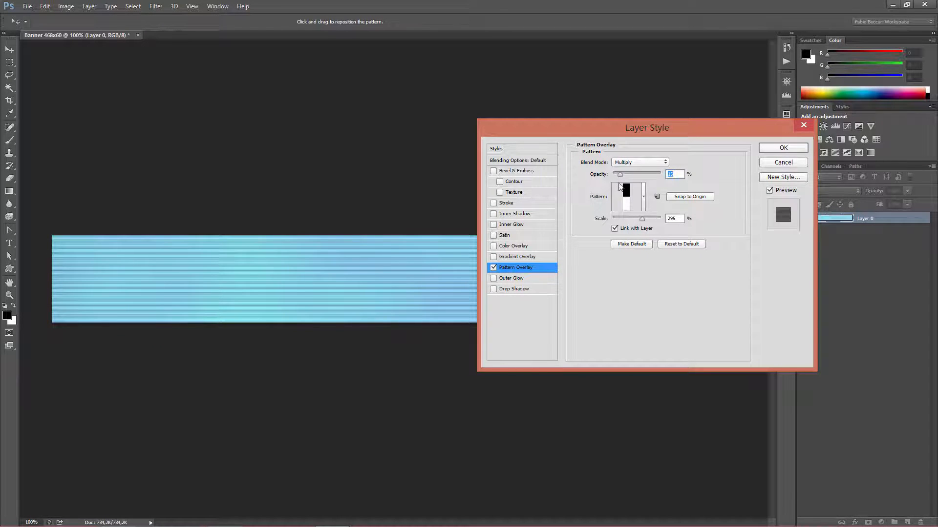
pyautogui.moveTo(642, 218); pyautogui.dragTo(637, 221)
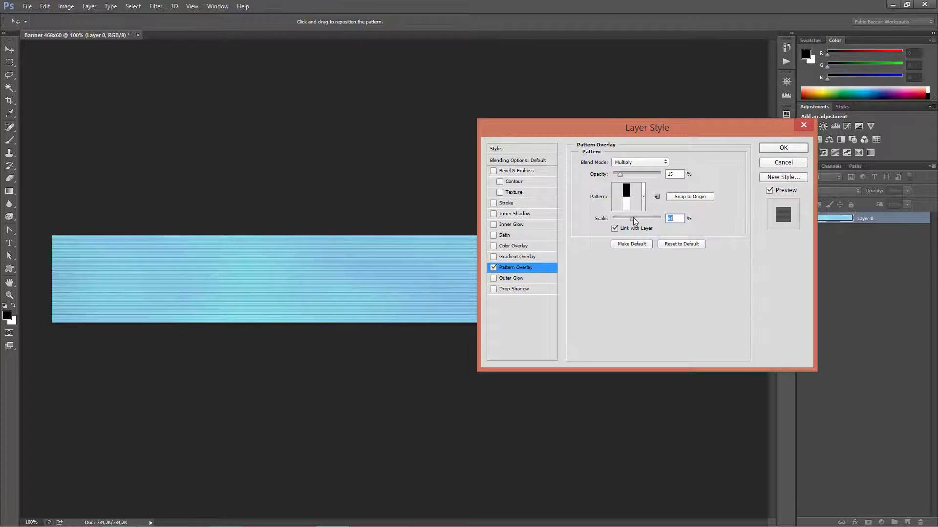
pyautogui.moveTo(637, 221); pyautogui.dragTo(633, 219)
pyautogui.click(493, 267)
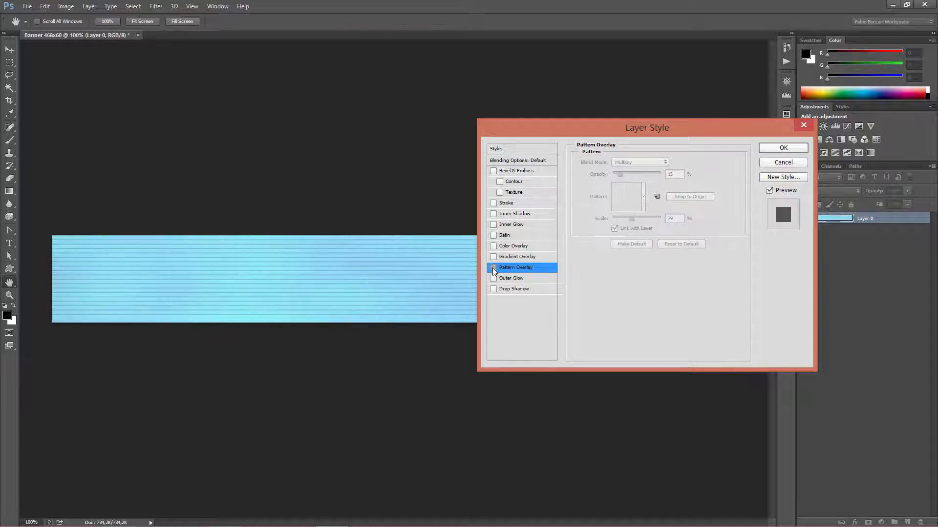
pyautogui.click(494, 268)
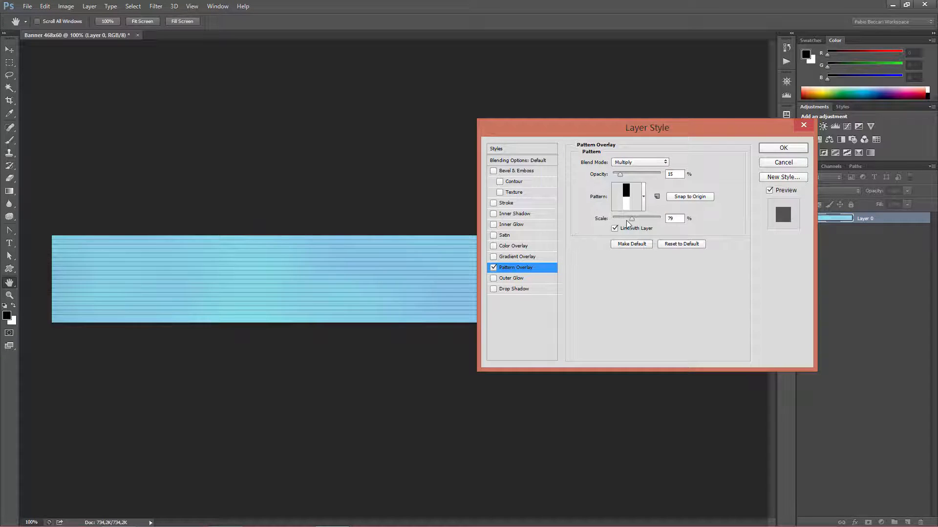
# Step: Set the pattern overlay's scale to 425%, compare the layer with and without the effect, and apply the layer style
pyautogui.moveTo(632, 221); pyautogui.dragTo(646, 221)
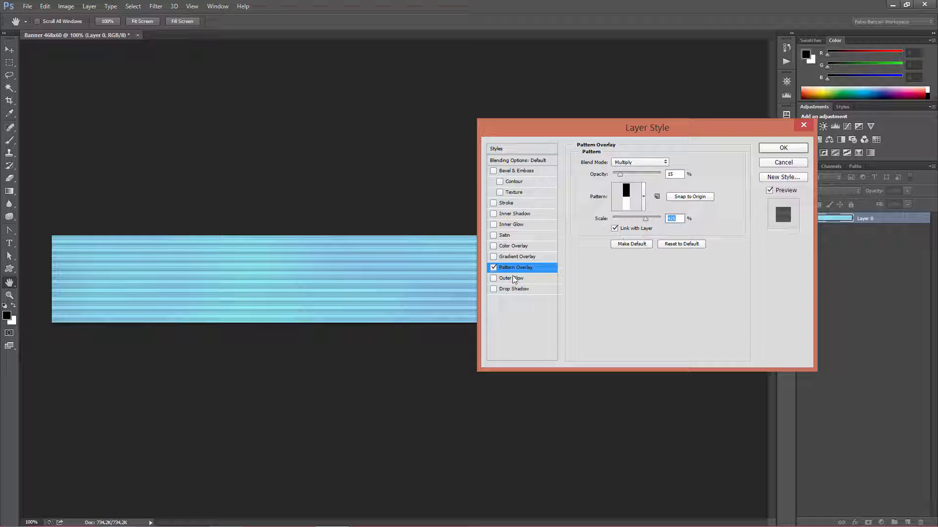
pyautogui.click(613, 230)
pyautogui.click(614, 230)
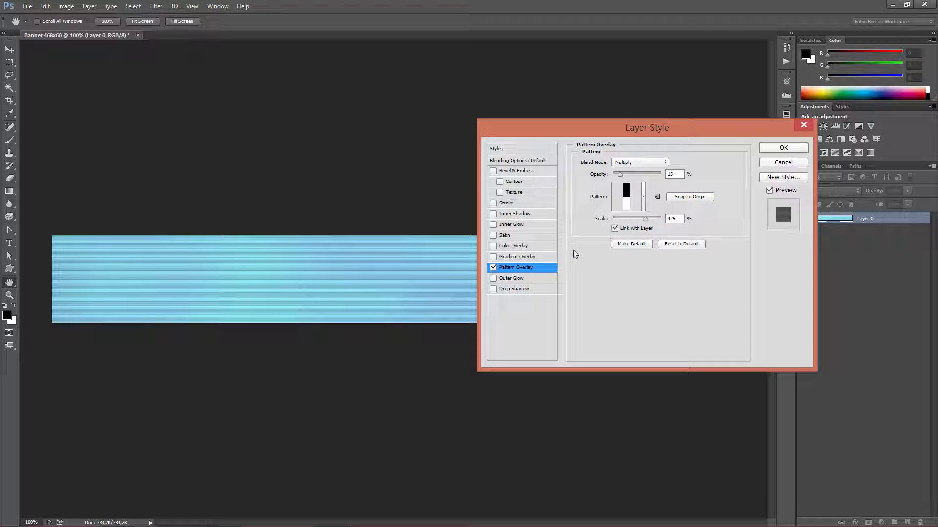
pyautogui.click(493, 267)
pyautogui.click(493, 267)
pyautogui.moveTo(583, 130); pyautogui.dragTo(537, 125)
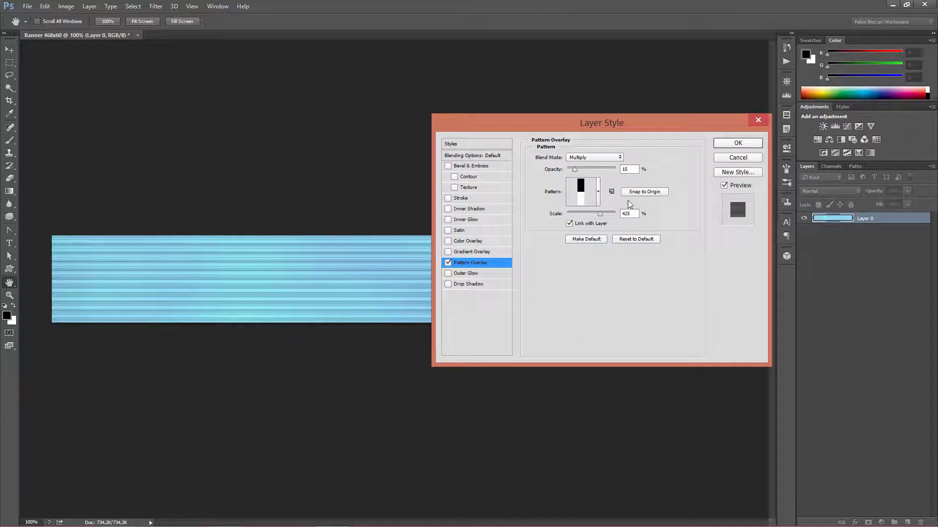
pyautogui.click(738, 143)
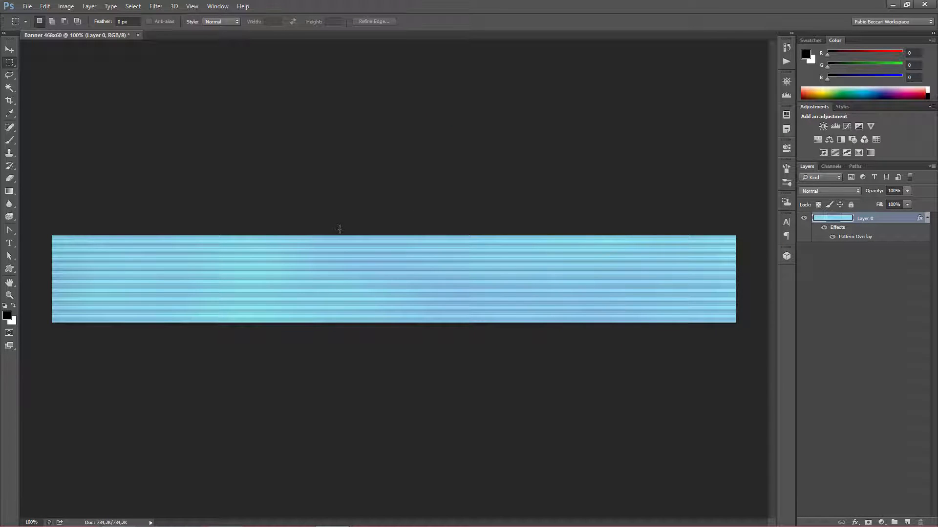
# Step: Switch to the Imagens para o Banner folder and place Camisa, Caneca and Logo ComunidadeWB together into the Photoshop banner
pyautogui.click(10, 49)
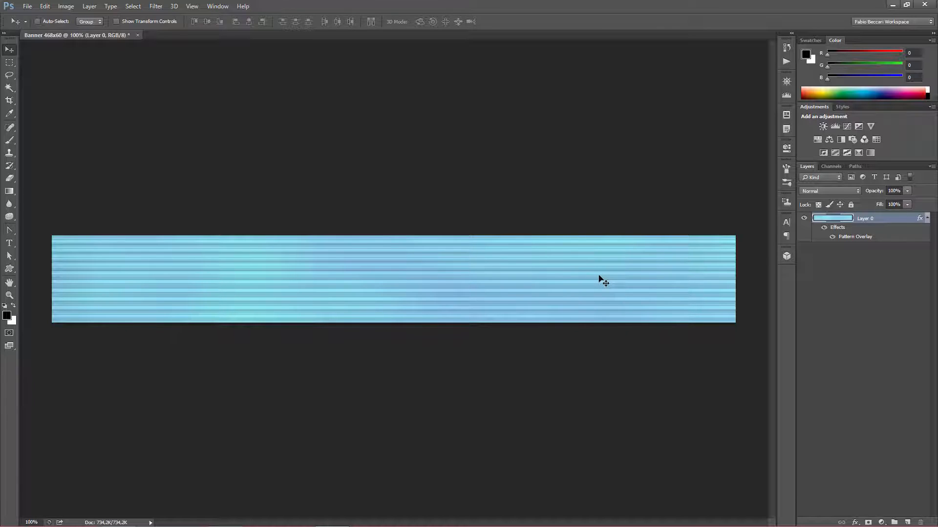
pyautogui.moveTo(249, 525)
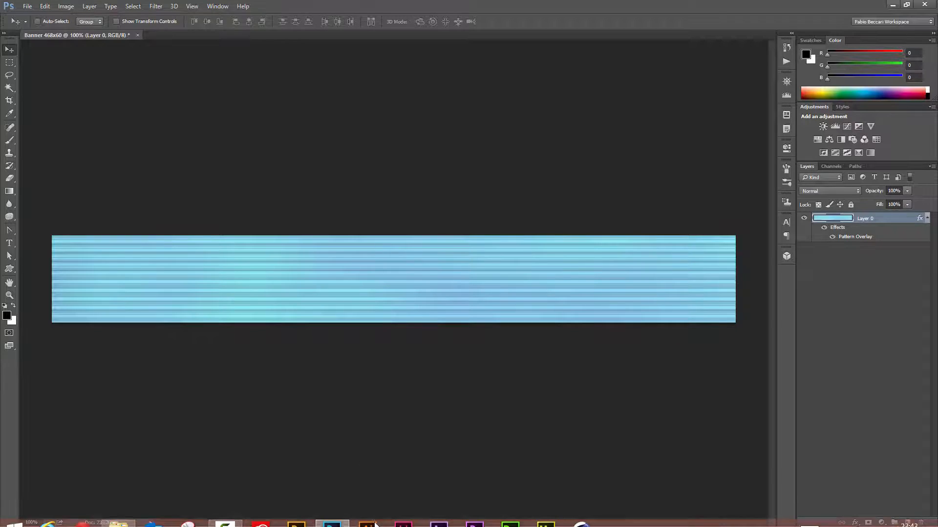
pyautogui.click(121, 515)
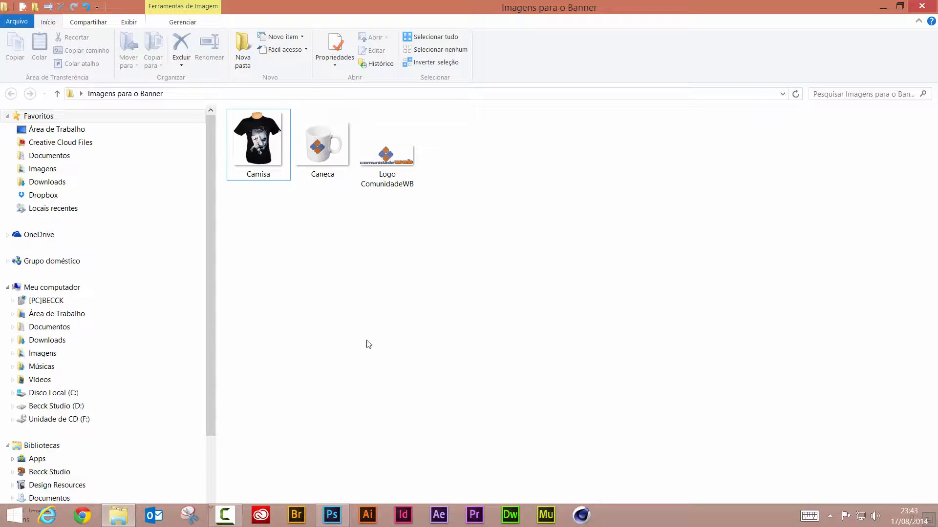
pyautogui.moveTo(455, 270); pyautogui.dragTo(257, 143)
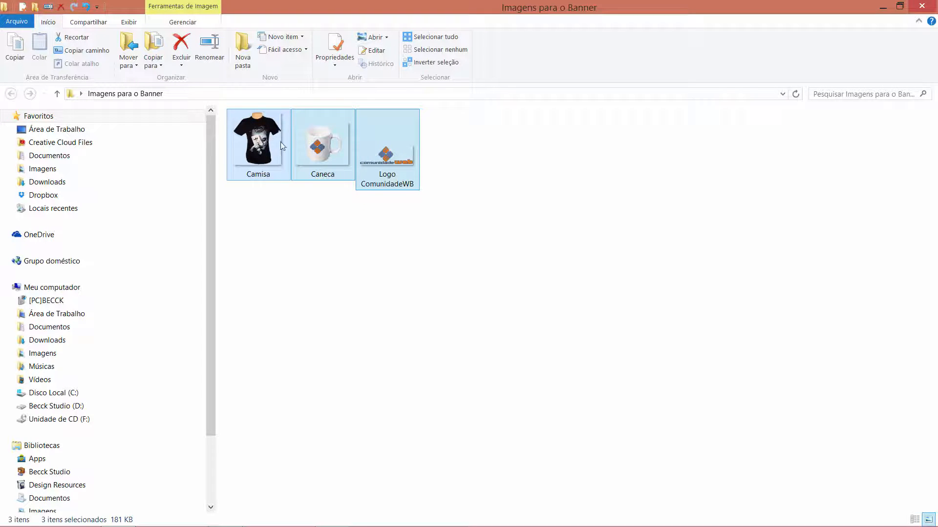
pyautogui.moveTo(282, 145); pyautogui.dragTo(374, 292)
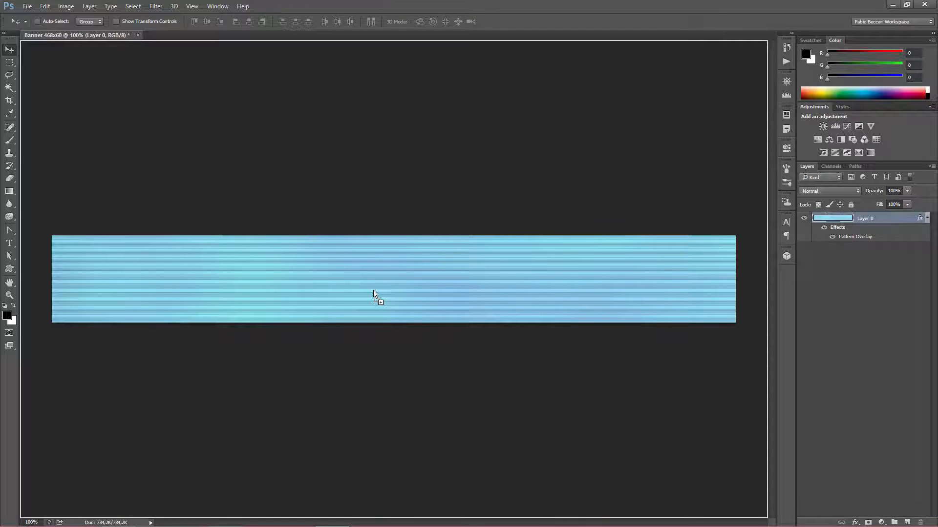
pyautogui.moveTo(373, 291); pyautogui.dragTo(373, 292)
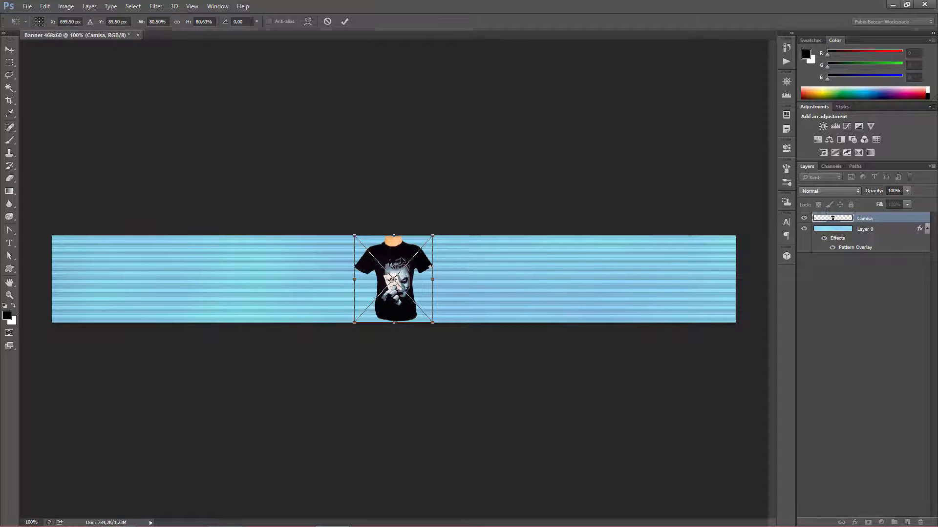
# Step: Place the shirt at the banner's left end, scaled to about 71%, and the mug at its right end at full size
pyautogui.moveTo(400, 260); pyautogui.dragTo(132, 243)
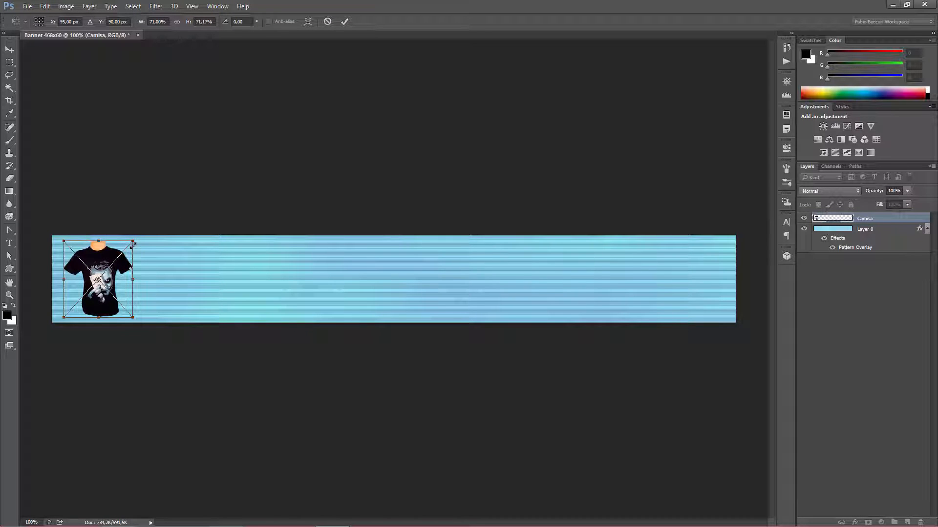
pyautogui.press('Return')
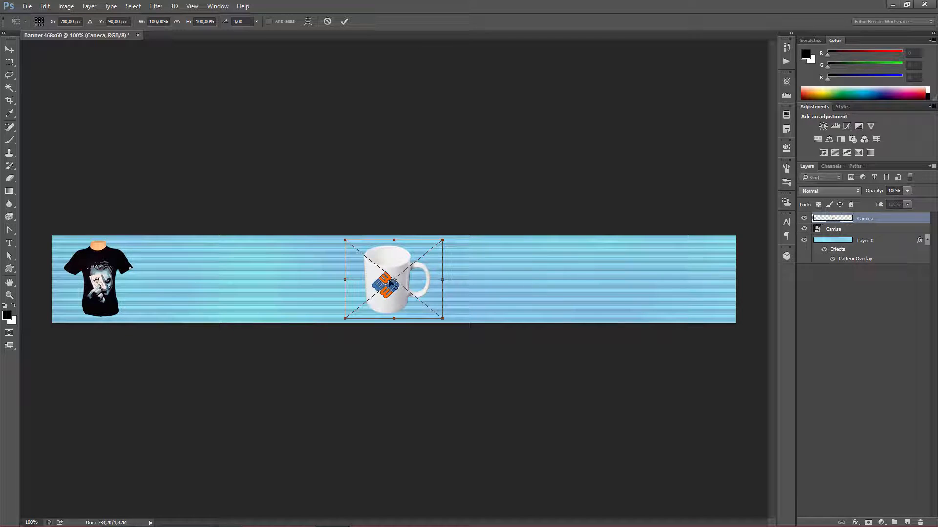
pyautogui.moveTo(393, 272); pyautogui.dragTo(686, 274)
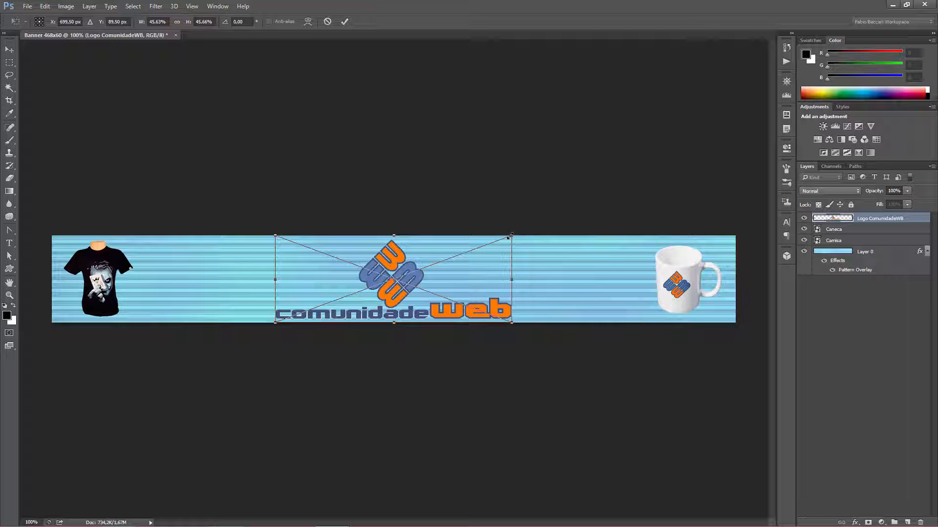
# Step: Scale the logo to about 40.5% around the banner's centre, commit its placement and hide its layer
pyautogui.moveTo(509, 237); pyautogui.dragTo(498, 241)
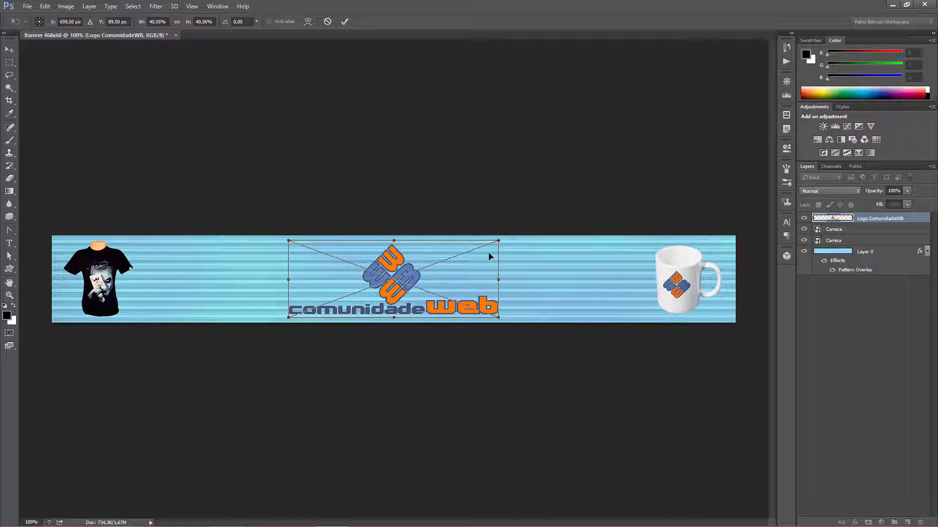
pyautogui.press('Return')
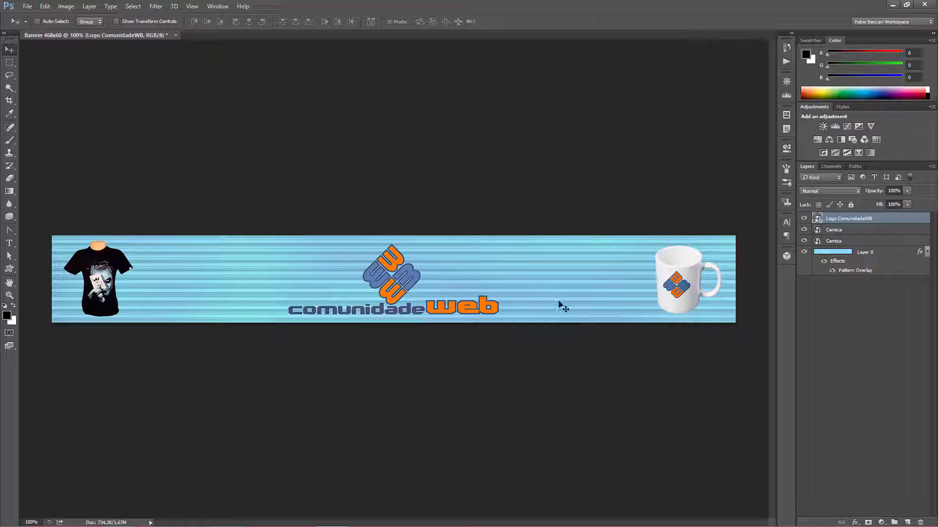
pyautogui.click(804, 219)
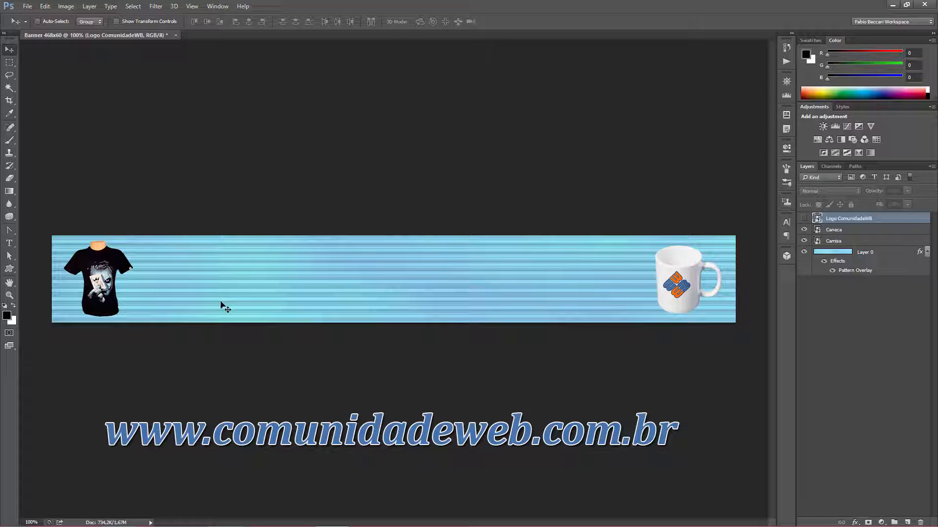
# Step: Set up the Type tool with white text colour and centred alignment
pyautogui.click(8, 244)
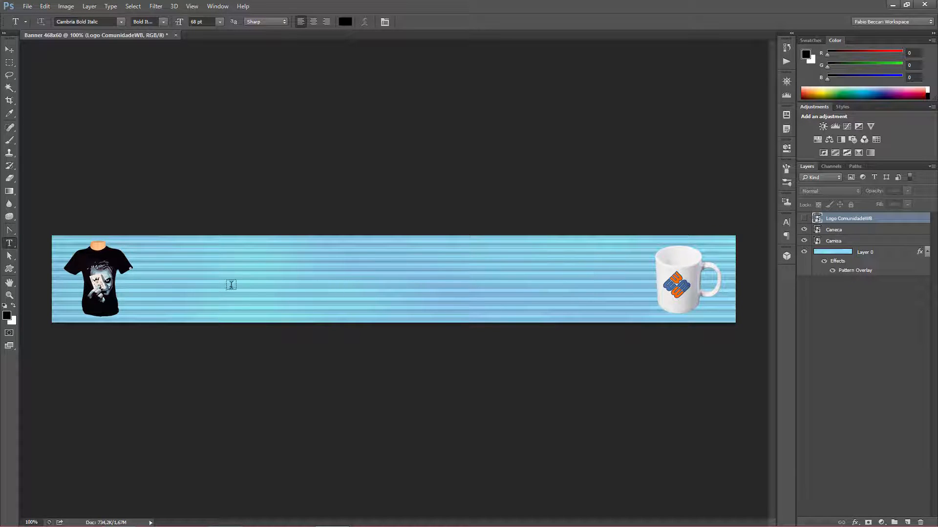
pyautogui.click(345, 22)
pyautogui.moveTo(331, 315); pyautogui.dragTo(262, 307)
pyautogui.click(500, 305)
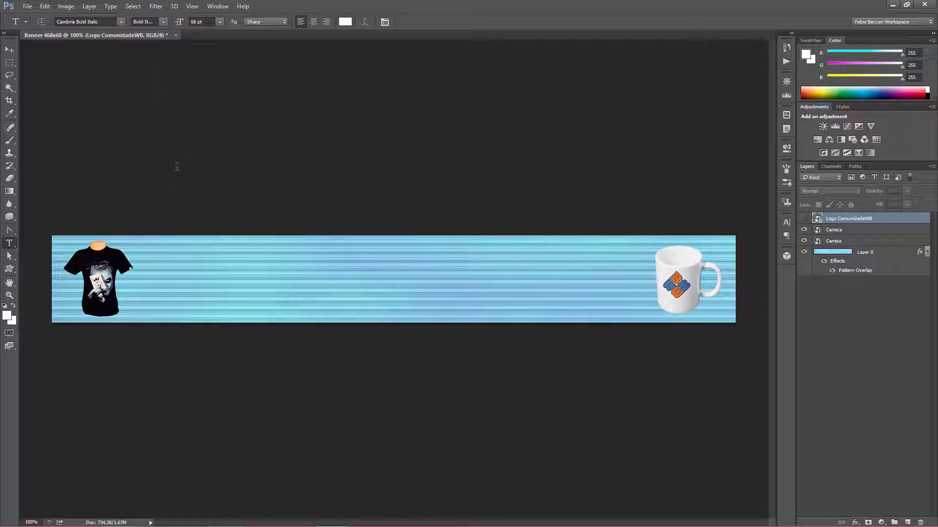
pyautogui.click(314, 22)
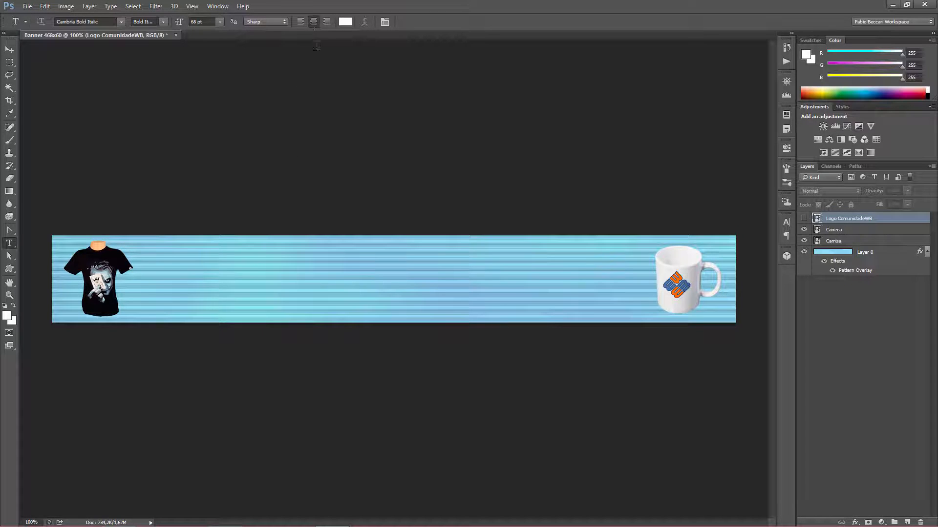
# Step: Add the text CURSO DE SUBLIMAÇÃO in 68 pt Cambria Bold Italic between the shirt and the mug
pyautogui.click(324, 285)
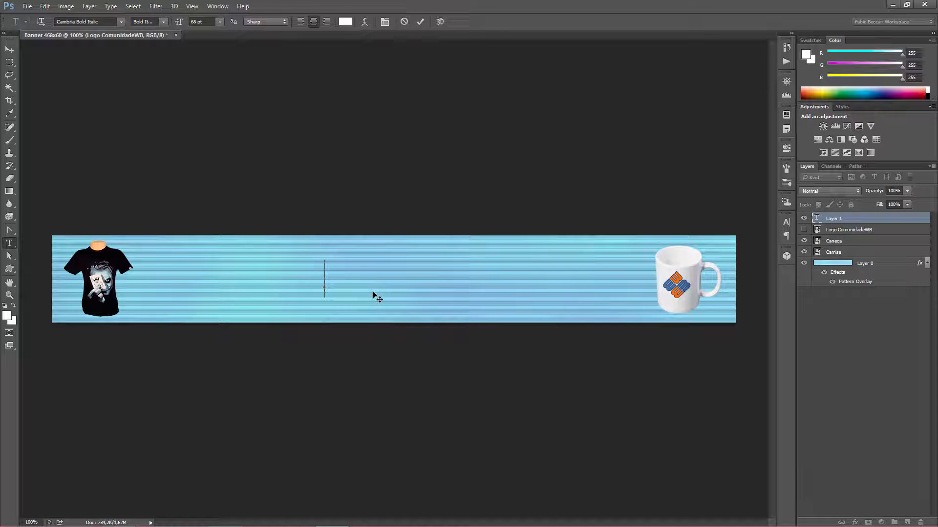
pyautogui.write('CURSO')
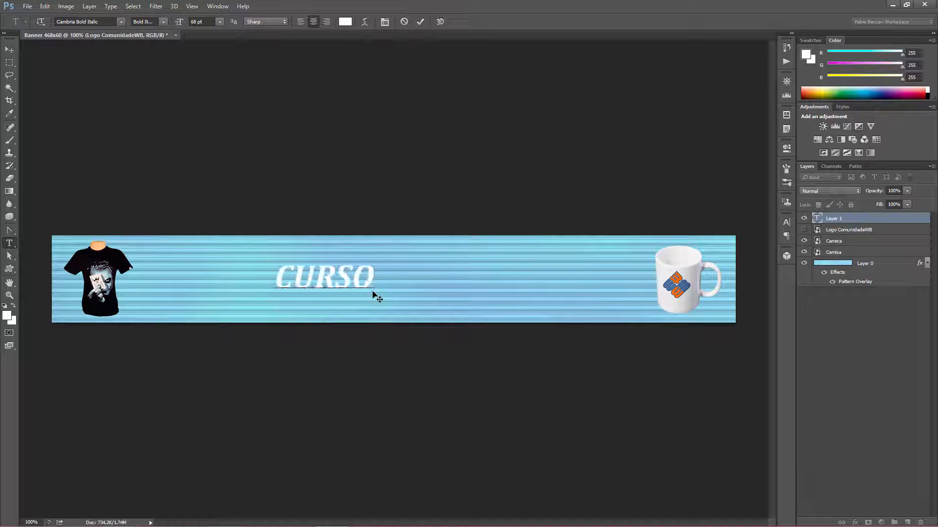
pyautogui.write(' DE S')
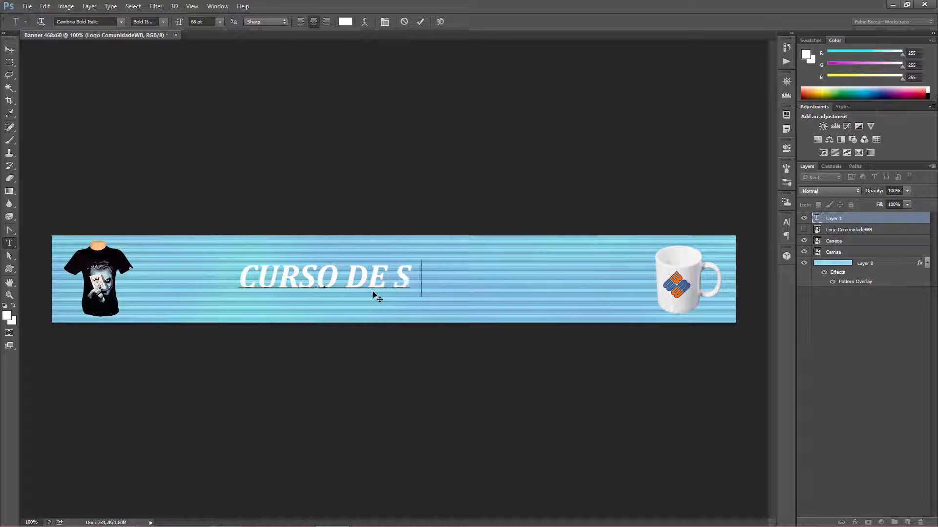
pyautogui.write('UBLIMAÇÃO')
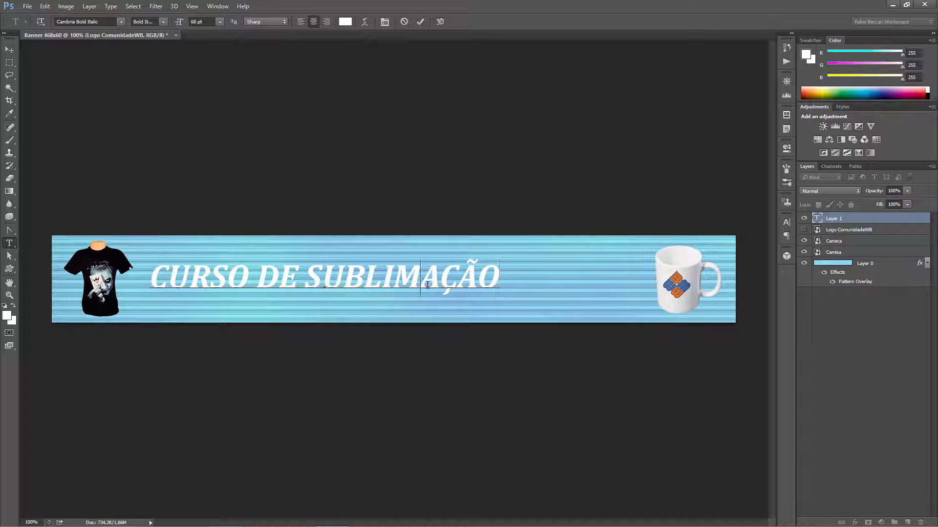
# Step: Fine-tune the spacing between individual letters of CURSO DE SUBLIMAÇÃO and commit the text
pyautogui.click(458, 284)
pyautogui.press('Left')
pyautogui.press('Left')
pyautogui.press('Left')
pyautogui.press('Left')
pyautogui.press('Right')
pyautogui.press('Right')
pyautogui.press('Right')
pyautogui.press('Right')
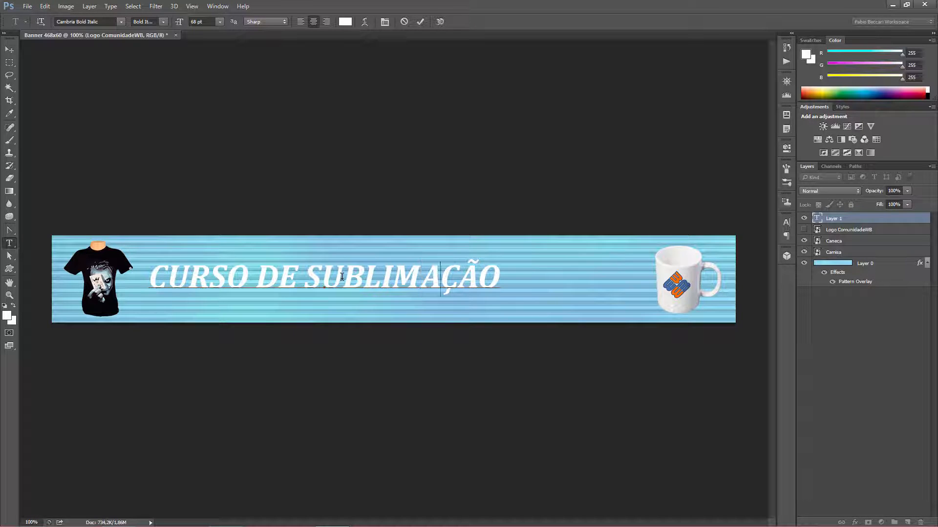
pyautogui.press('Right')
pyautogui.press('Left')
pyautogui.press('Left')
pyautogui.press('Left')
pyautogui.press('Left')
pyautogui.press('Left')
pyautogui.press('Left')
pyautogui.press('Left')
pyautogui.press('Left')
pyautogui.press('Left')
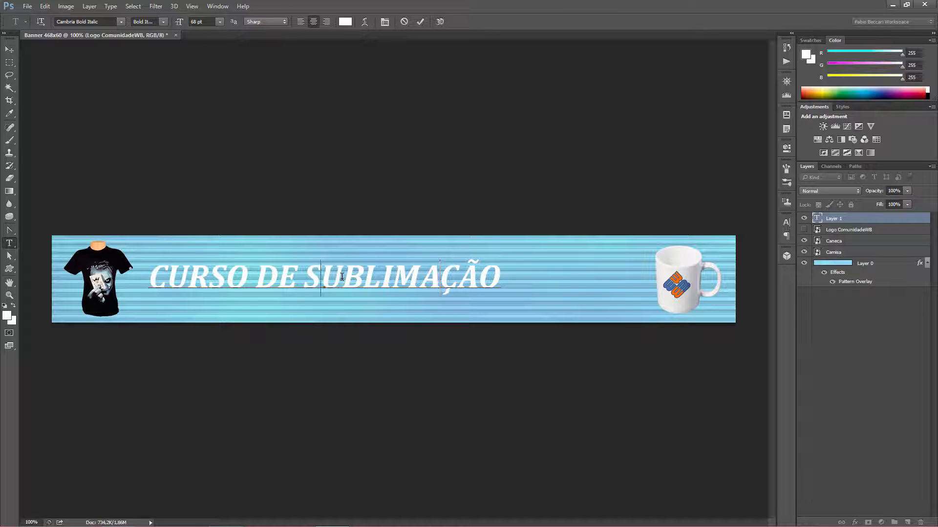
pyautogui.press('Left')
pyautogui.press('Left')
pyautogui.press('Left')
pyautogui.press('Left')
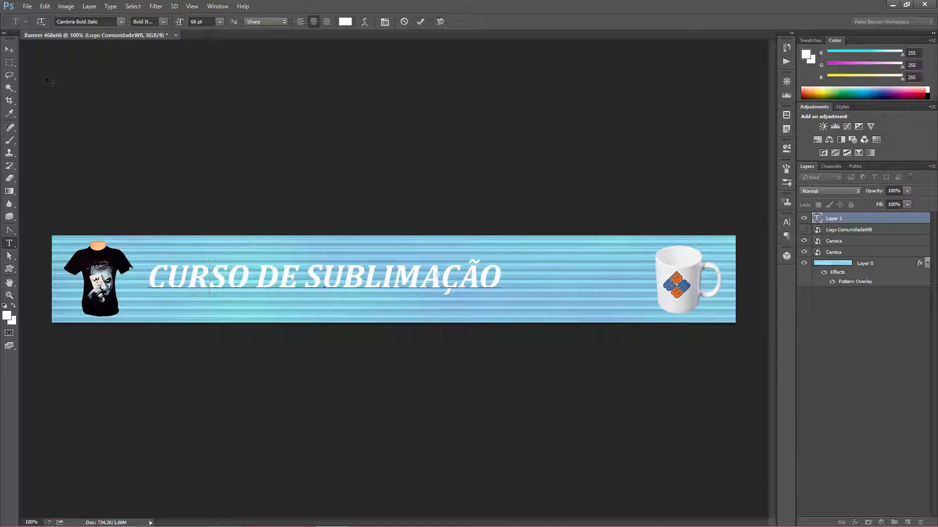
pyautogui.click(10, 49)
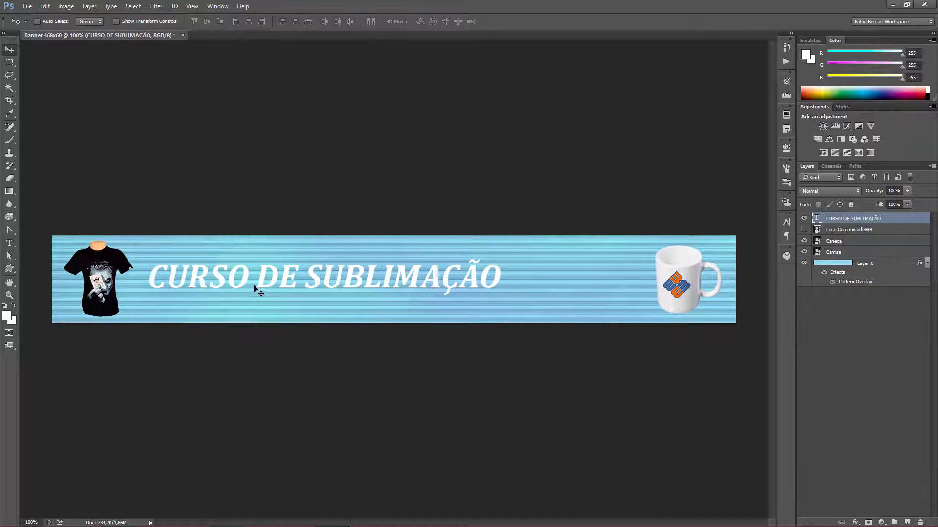
# Step: Move the text towards the banner's middle and enlarge it around its centre to fill most of the space between shirt and mug
pyautogui.moveTo(272, 287); pyautogui.dragTo(317, 291)
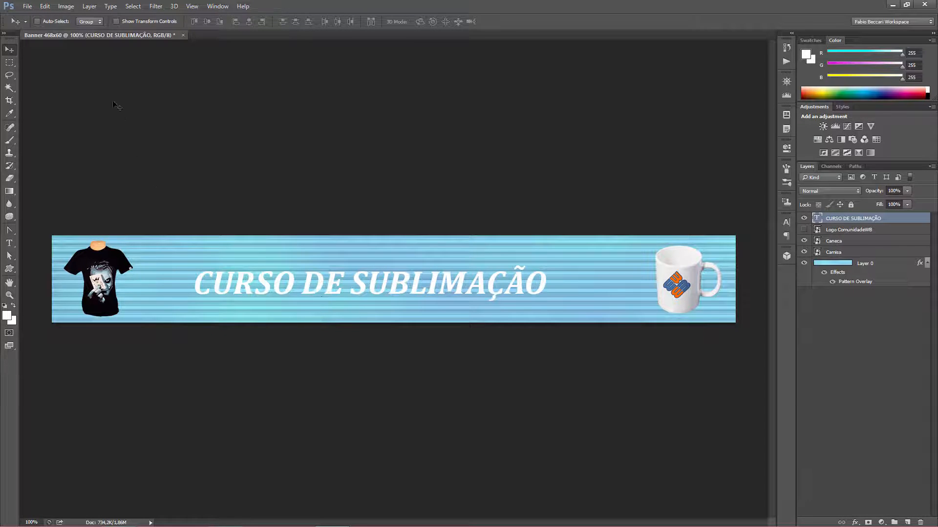
pyautogui.click(40, 9)
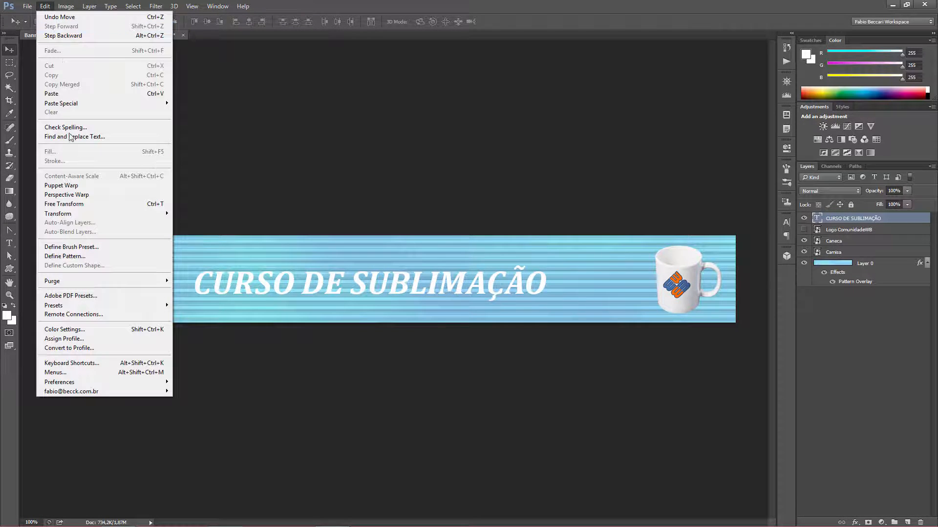
pyautogui.click(74, 204)
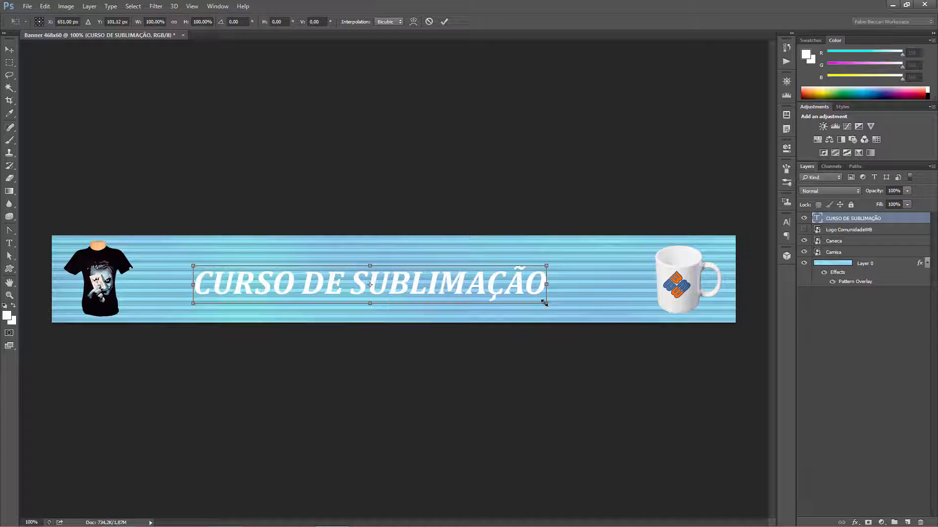
pyautogui.moveTo(544, 302); pyautogui.dragTo(589, 319)
pyautogui.press('Return')
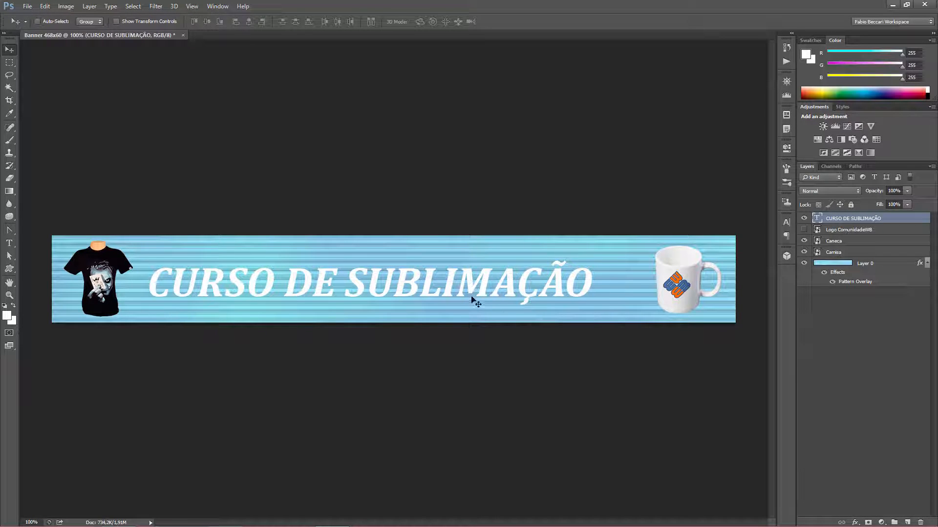
pyautogui.moveTo(455, 292); pyautogui.dragTo(462, 293)
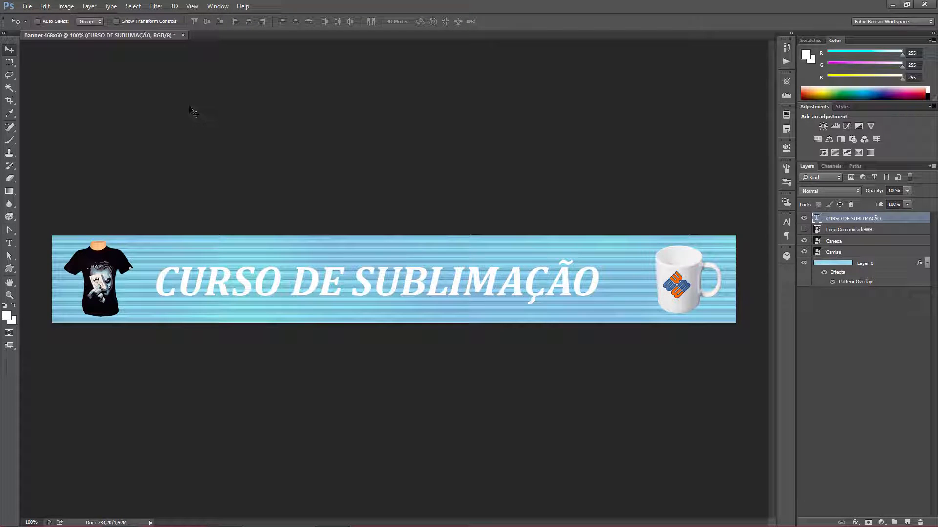
# Step: Centre the text layer horizontally on the whole canvas and clear the selection
pyautogui.click(133, 6)
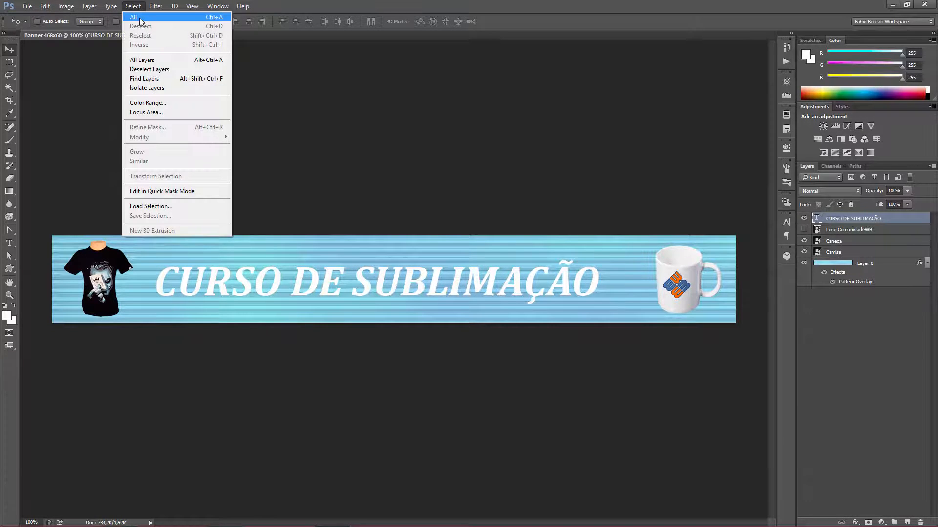
pyautogui.click(149, 18)
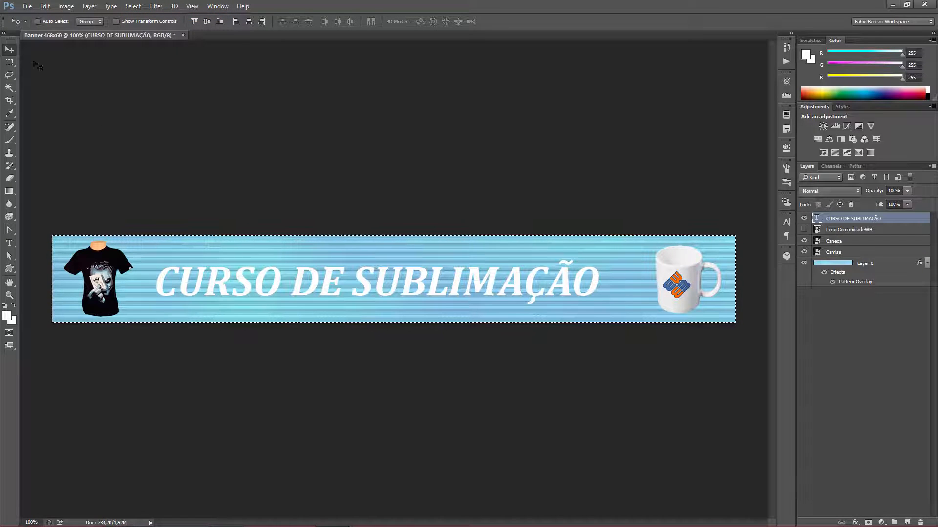
pyautogui.click(247, 24)
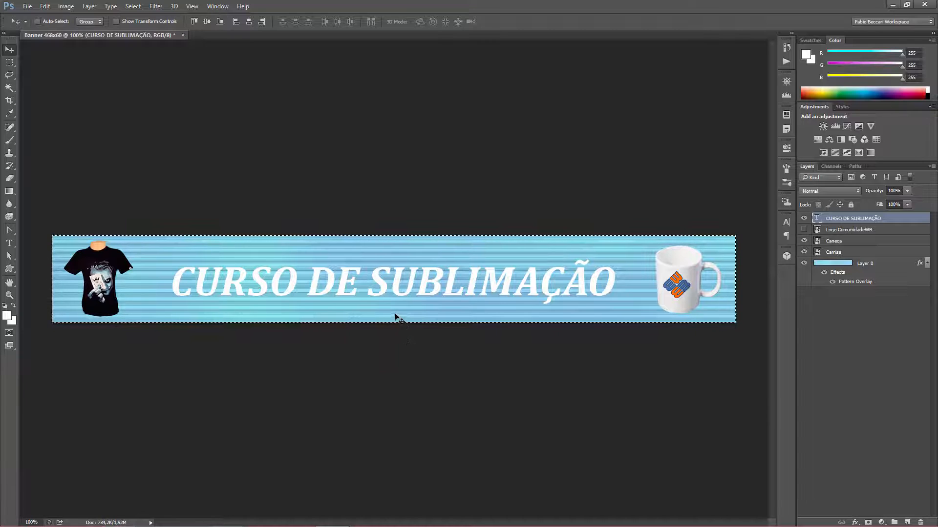
pyautogui.hotkey('ctrl', 'd')
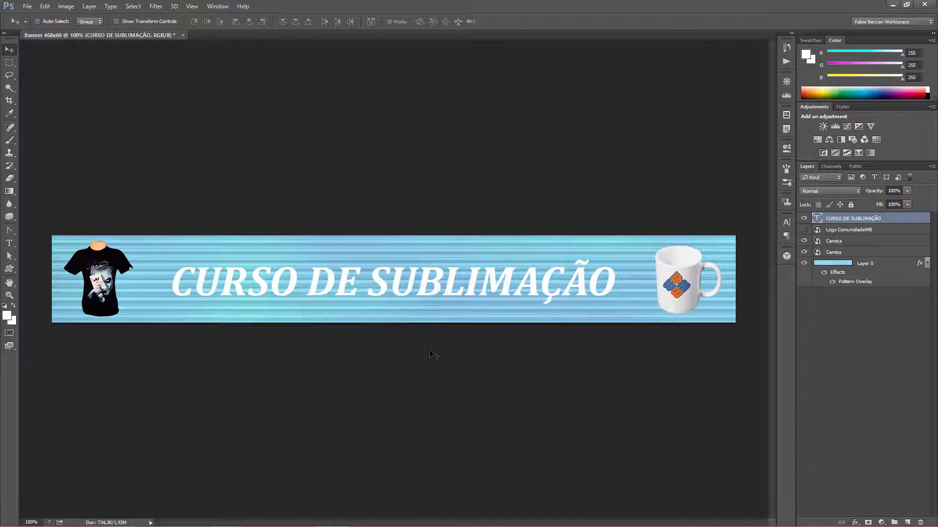
# Step: Give the Camisa layer a drop shadow with 43% opacity and 3 px distance, and copy the effect to the Caneca layer
pyautogui.click(899, 243)
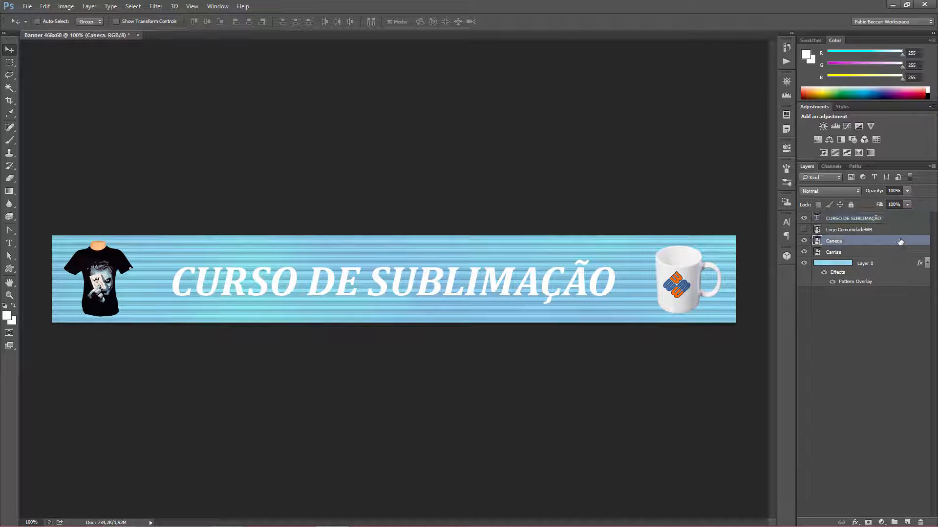
pyautogui.click(863, 254)
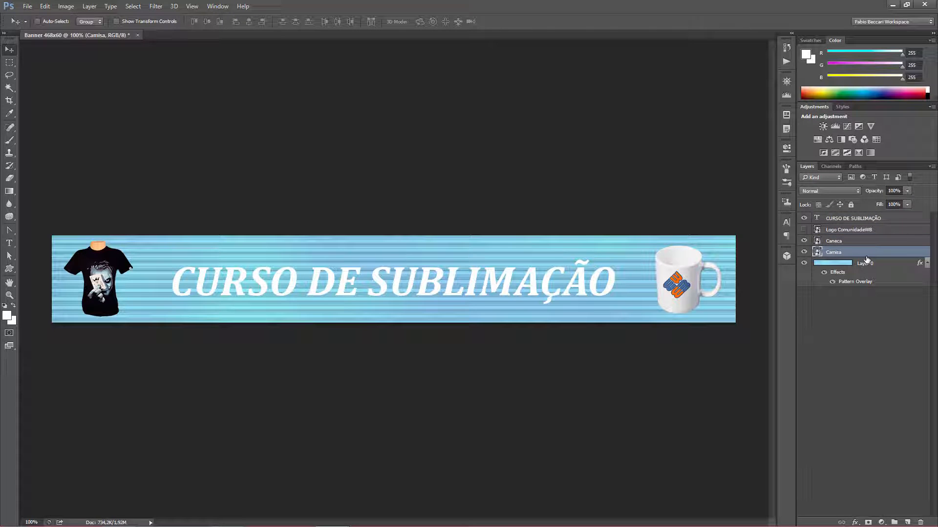
pyautogui.doubleClick(914, 253)
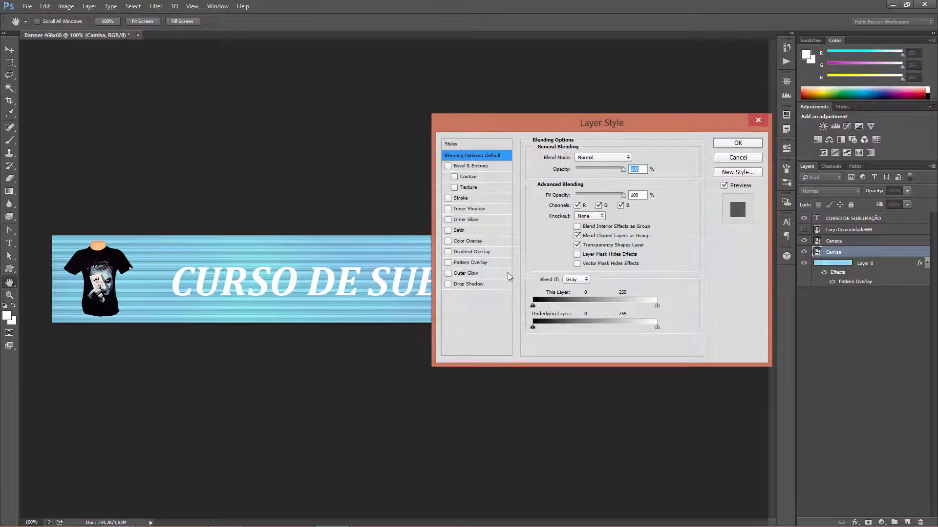
pyautogui.click(456, 285)
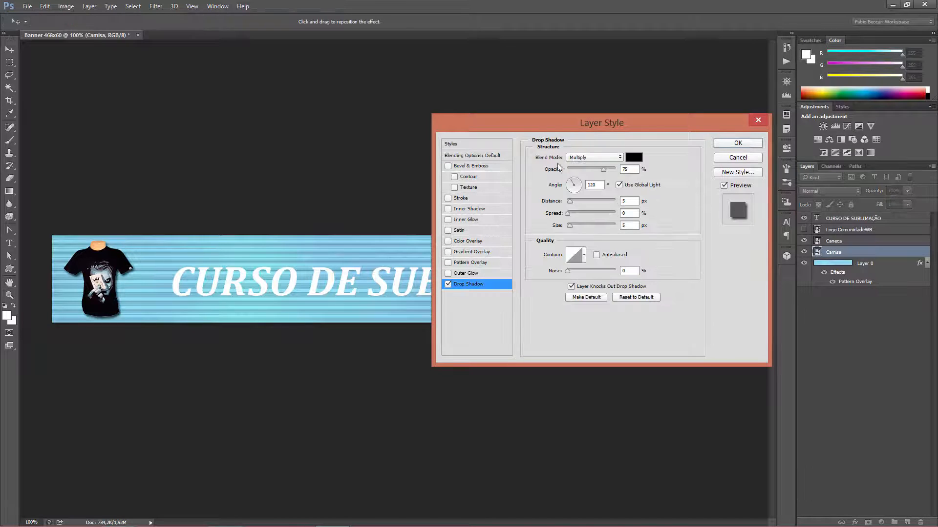
pyautogui.moveTo(586, 123); pyautogui.dragTo(555, 166)
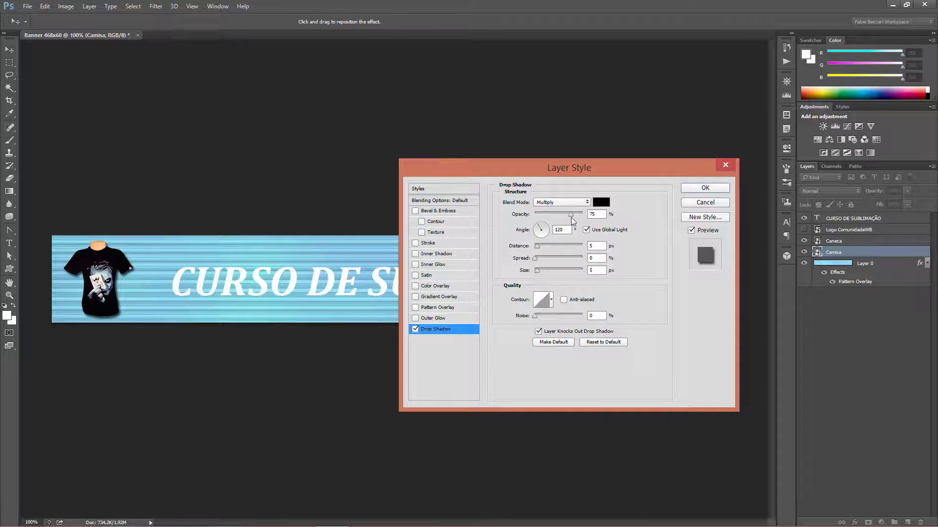
pyautogui.moveTo(570, 215); pyautogui.dragTo(562, 218)
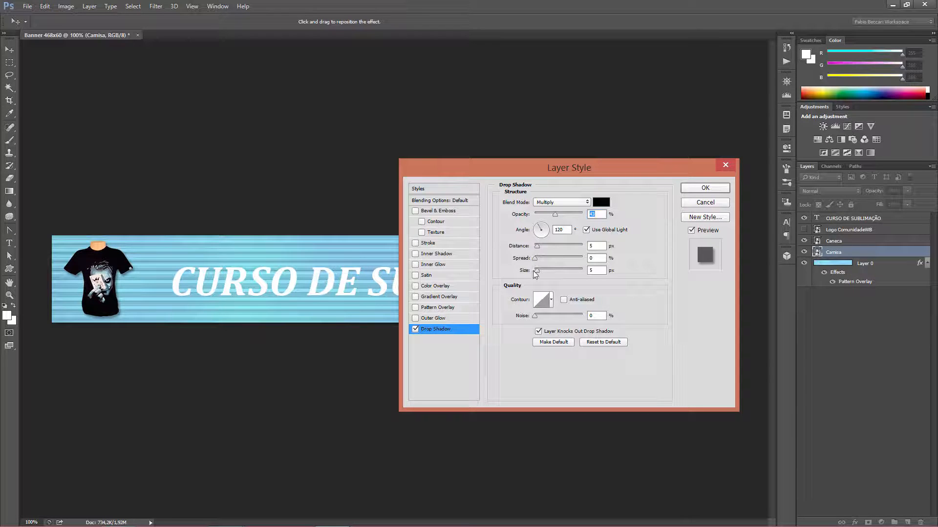
pyautogui.click(592, 246)
pyautogui.write('3')
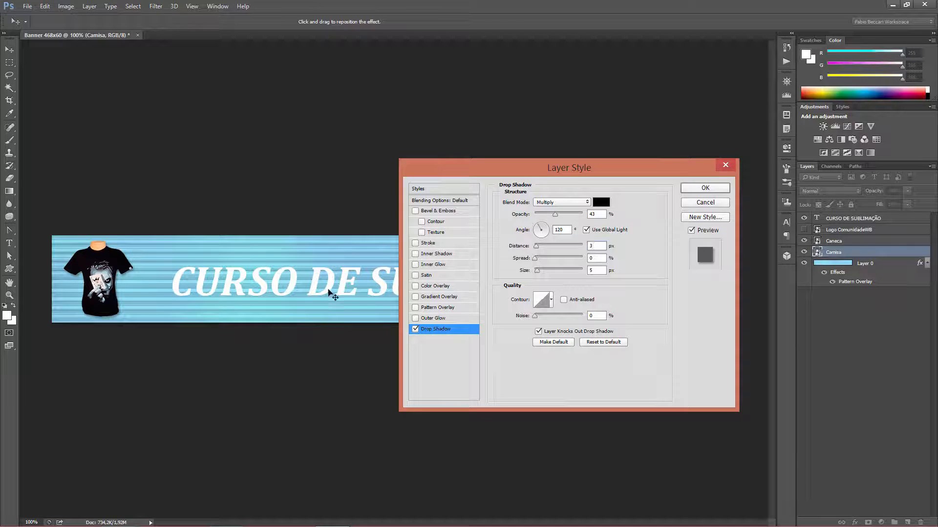
pyautogui.click(705, 188)
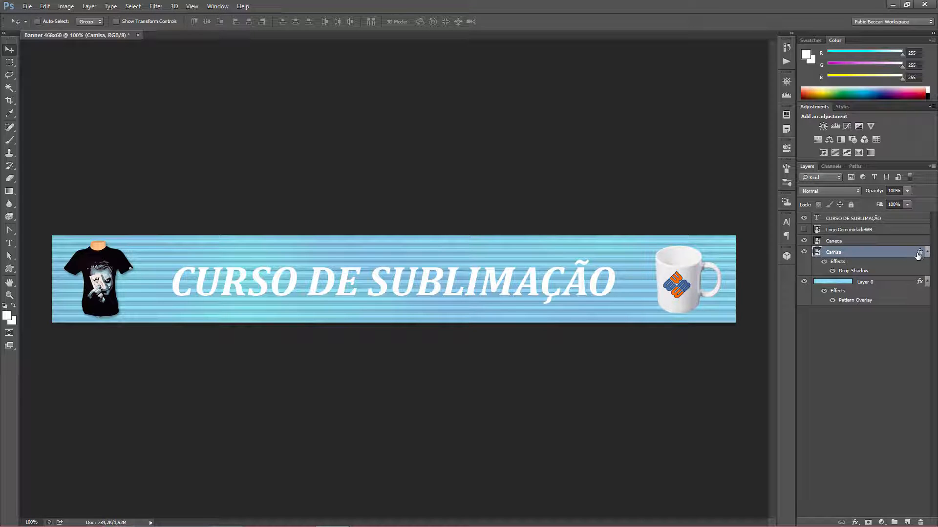
pyautogui.moveTo(918, 255); pyautogui.dragTo(918, 243)
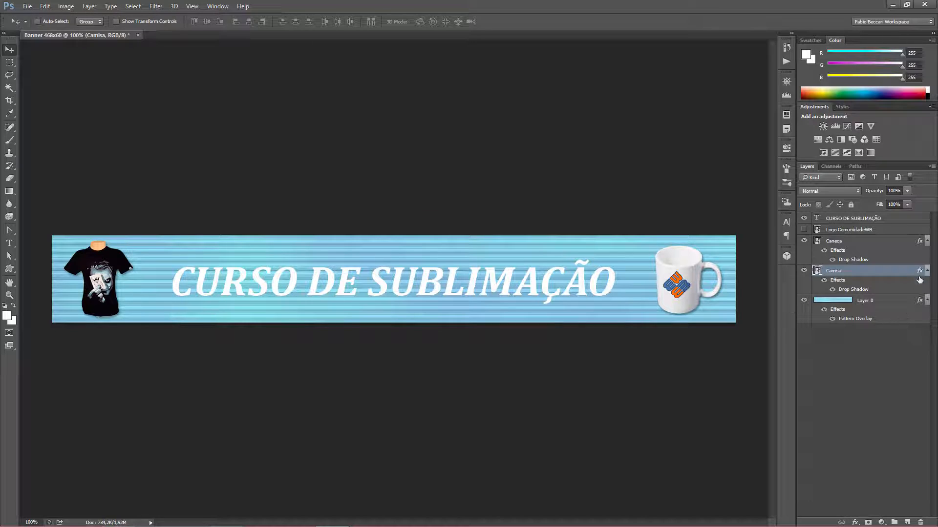
# Step: Add a drop shadow to the CURSO DE SUBLIMAÇÃO text layer and lower its opacity to about 60%
pyautogui.click(894, 220)
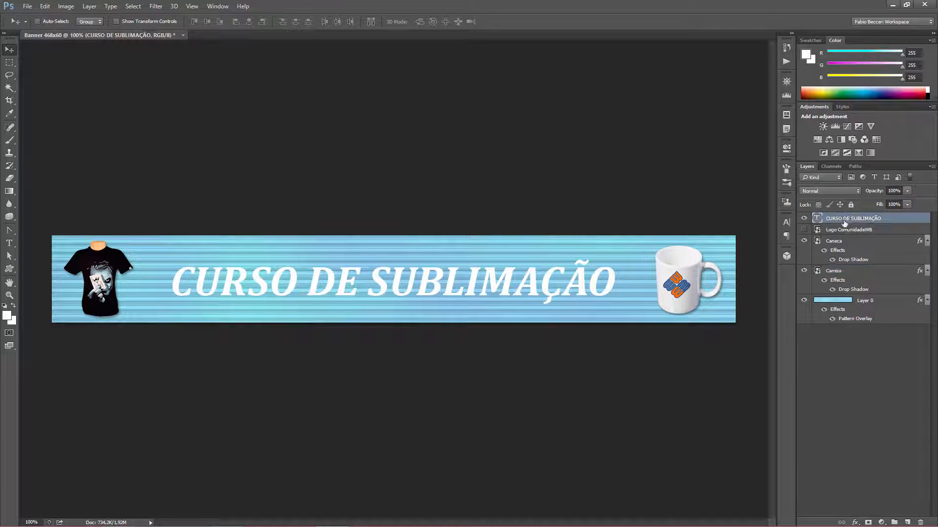
pyautogui.doubleClick(919, 222)
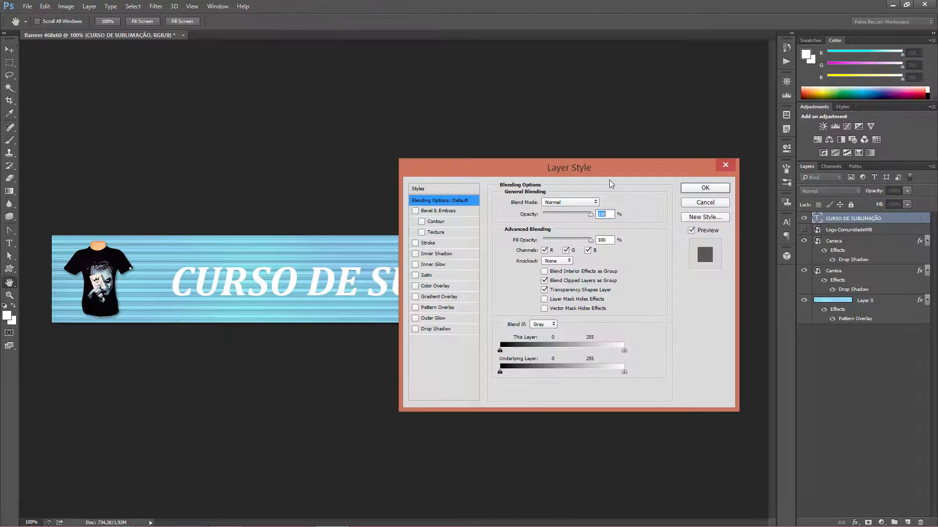
pyautogui.moveTo(572, 168); pyautogui.dragTo(635, 134)
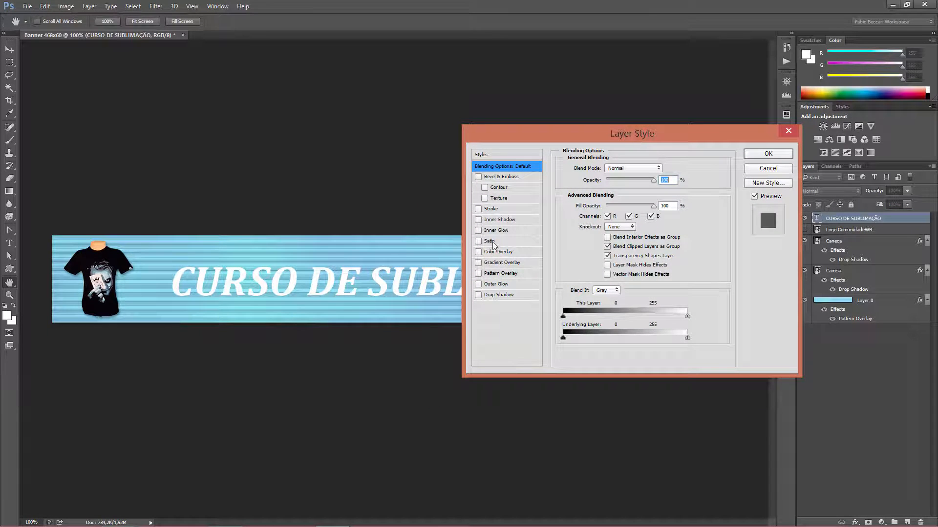
pyautogui.click(486, 295)
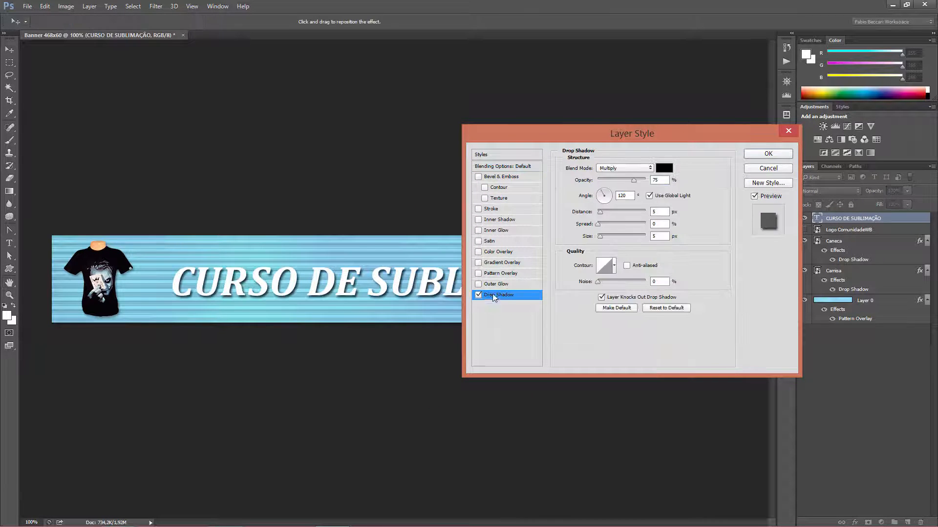
pyautogui.moveTo(633, 180); pyautogui.dragTo(627, 180)
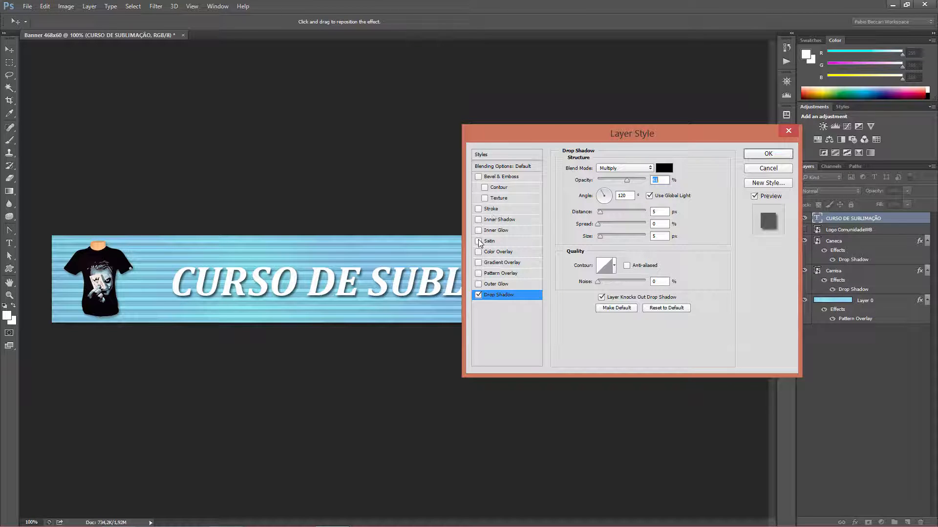
# Step: Add a 2 px black outside stroke to the text, lower its opacity to about 55%, and apply the layer style
pyautogui.click(478, 209)
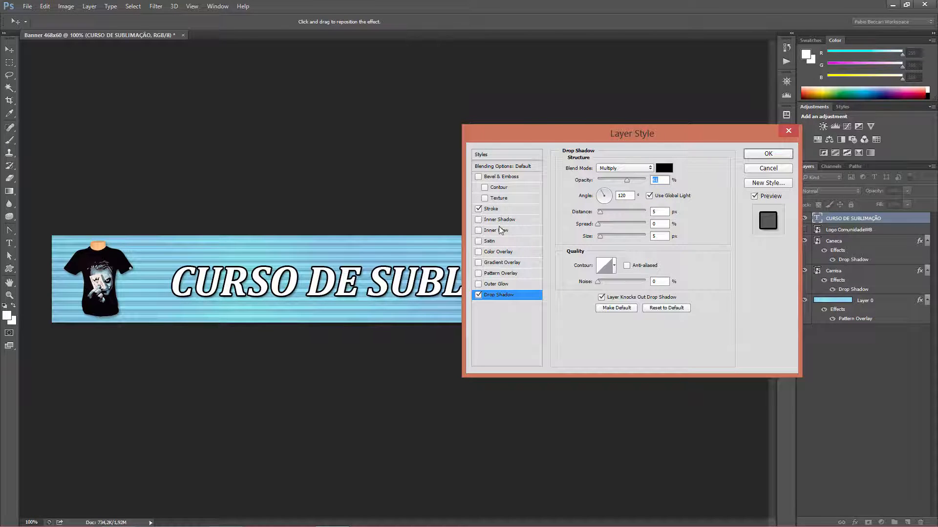
pyautogui.moveTo(582, 131); pyautogui.dragTo(667, 252)
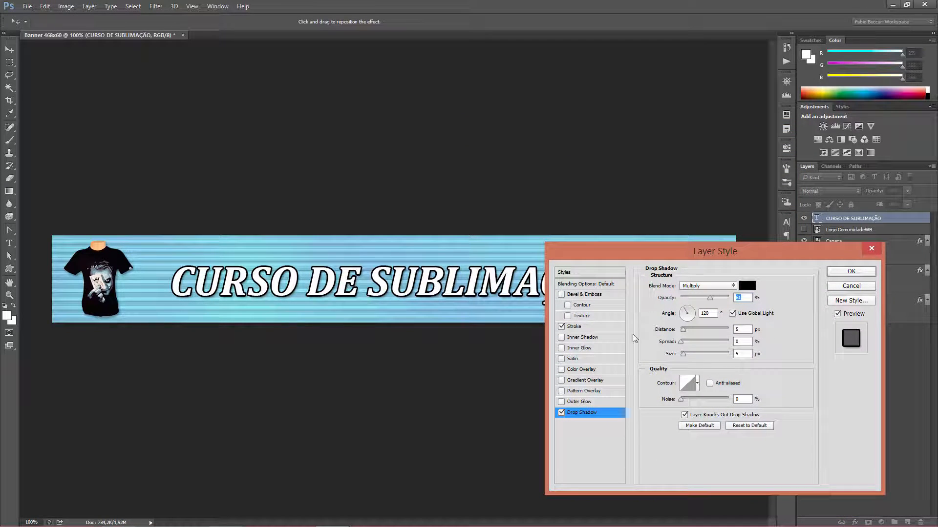
pyautogui.click(593, 326)
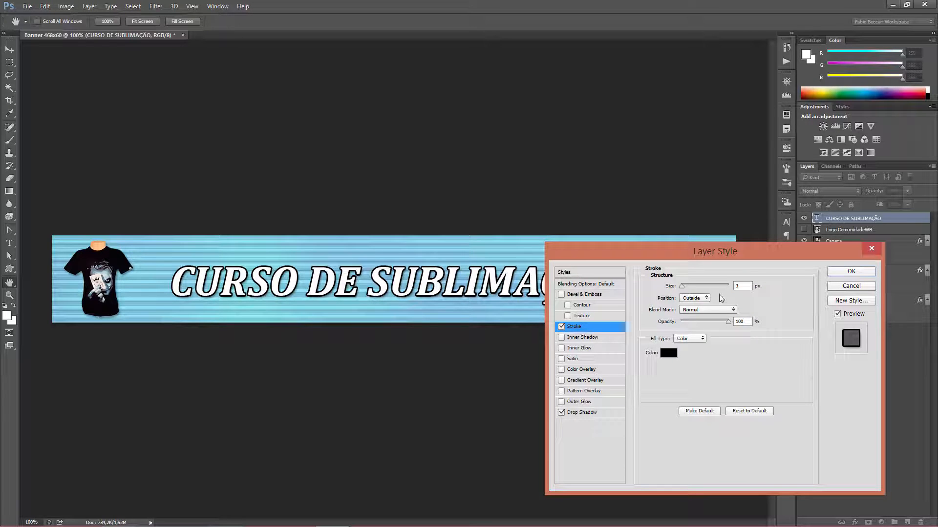
pyautogui.click(745, 285)
pyautogui.write('2')
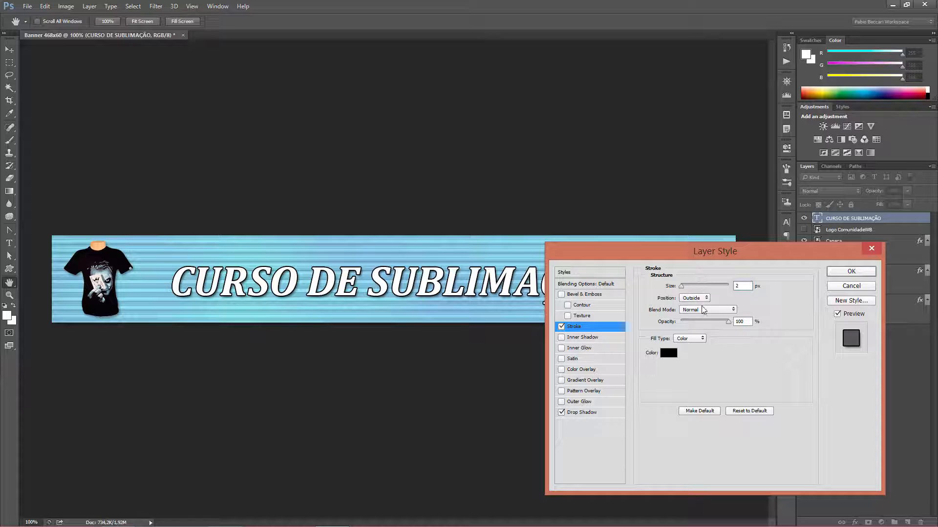
pyautogui.moveTo(728, 322); pyautogui.dragTo(707, 325)
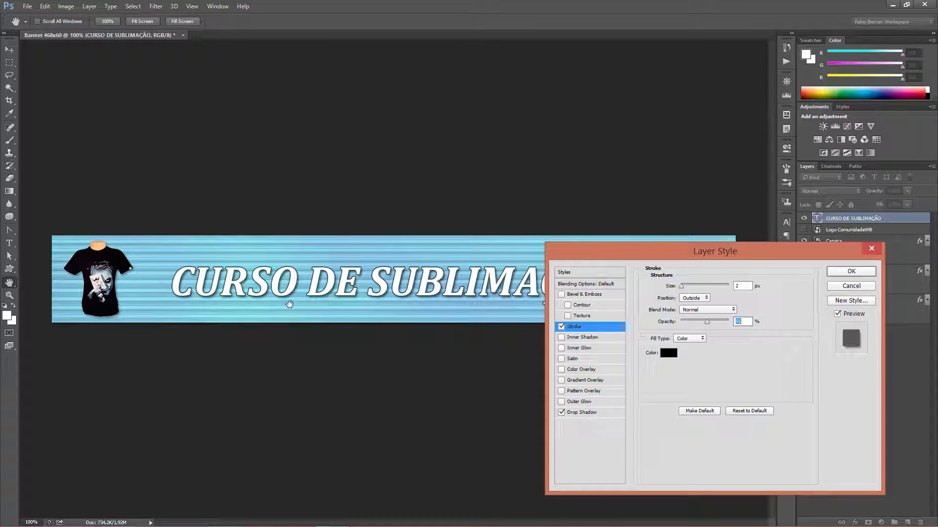
pyautogui.moveTo(637, 257); pyautogui.dragTo(428, 164)
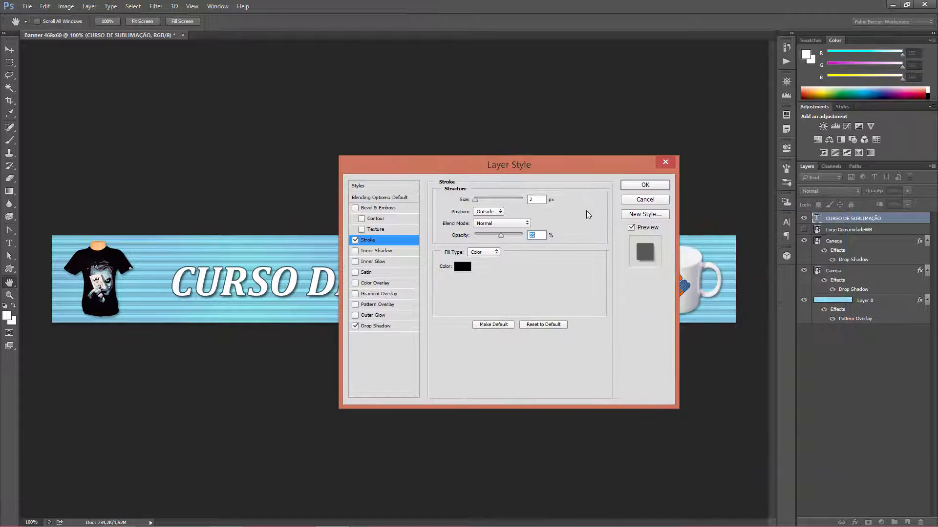
pyautogui.click(644, 185)
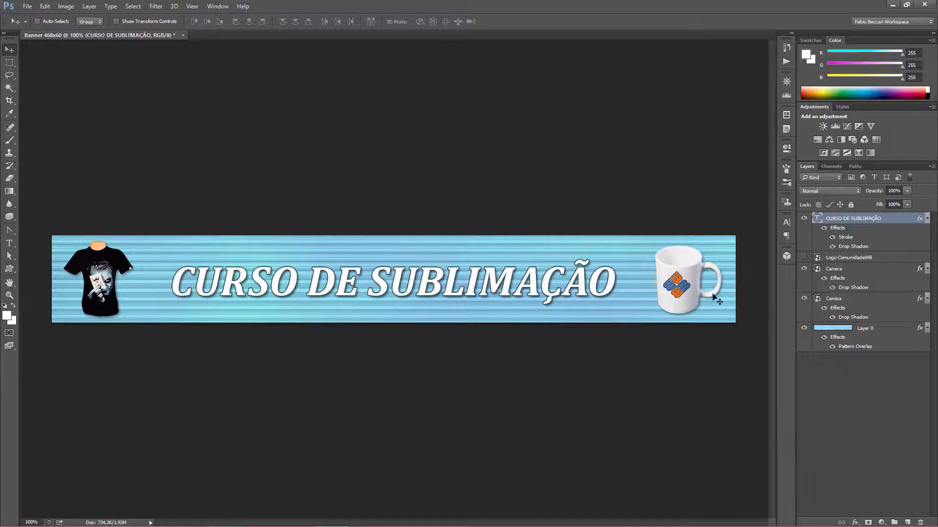
# Step: Enlarge the CURSO DE SUBLIMAÇÃO text slightly around its centre so it nearly fills the gap between shirt and mug
pyautogui.press('v')
pyautogui.hotkey('ctrl', 't')
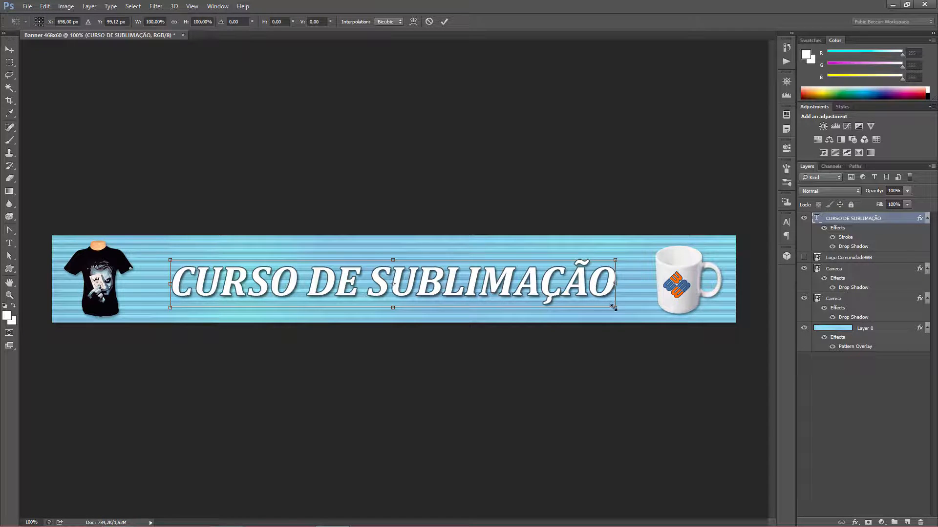
pyautogui.moveTo(614, 307); pyautogui.dragTo(626, 315)
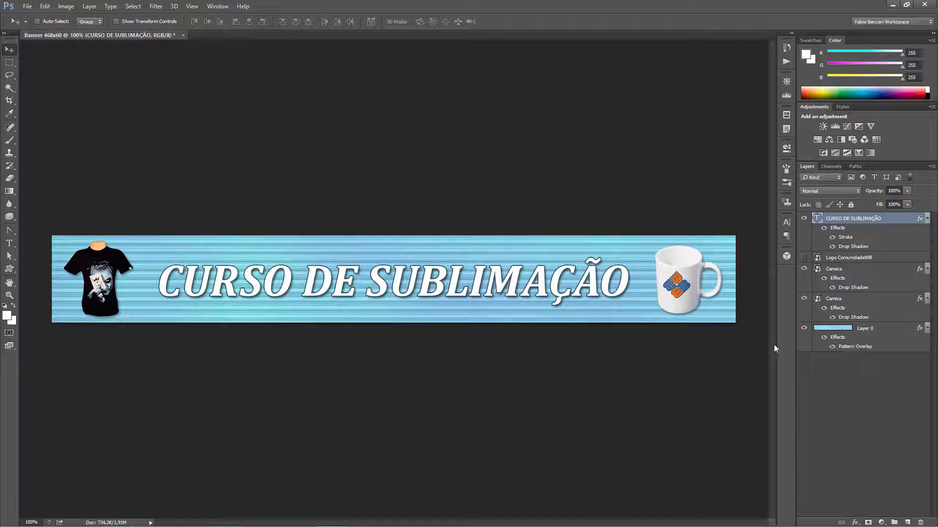
# Step: Duplicate the CURSO DE SUBLIMAÇÃO text layer with its effects and hide the original
pyautogui.click(803, 257)
pyautogui.click(804, 257)
pyautogui.hotkey('ctrl', 'j')
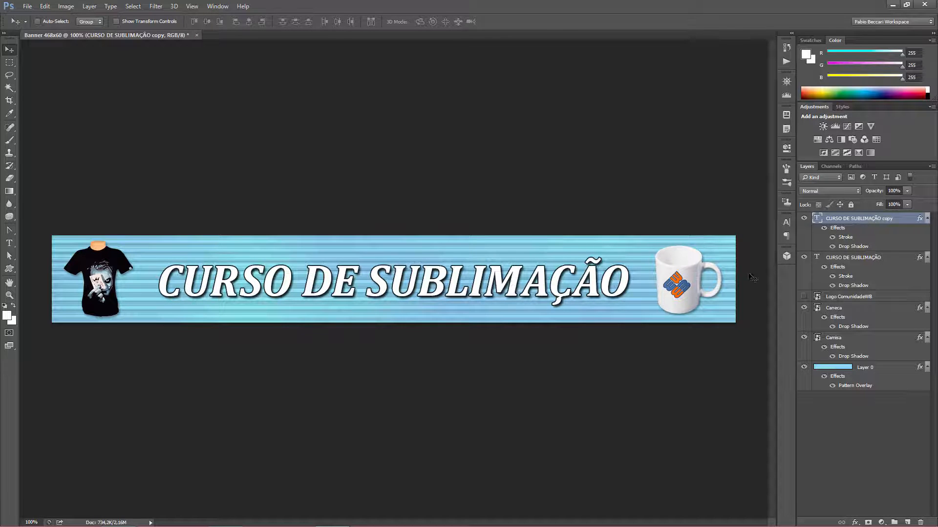
pyautogui.click(804, 258)
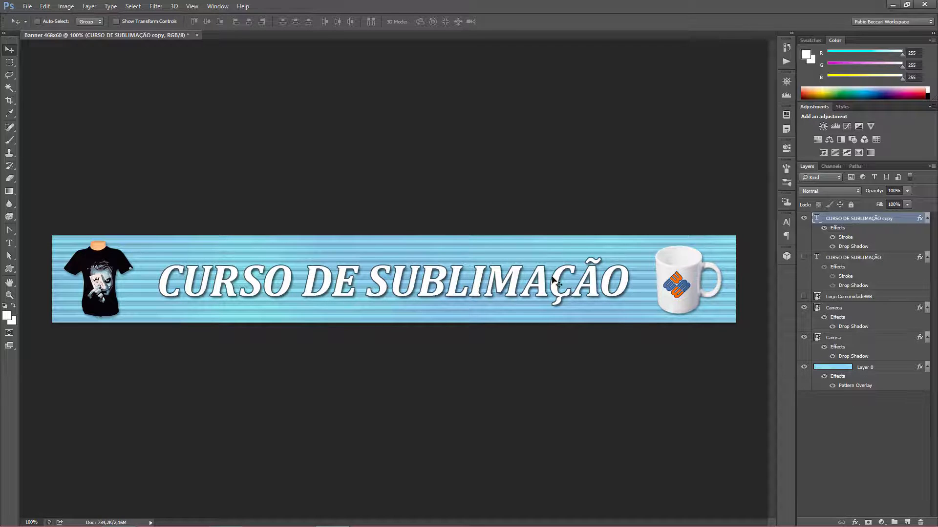
# Step: Replace the duplicated layer's text with the date 01.09.2014 and commit it
pyautogui.doubleClick(818, 220)
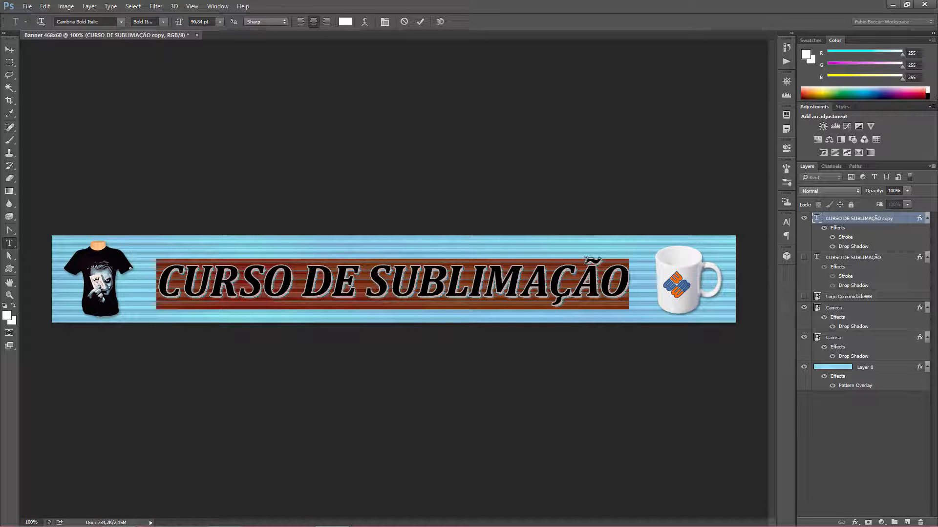
pyautogui.write('01/')
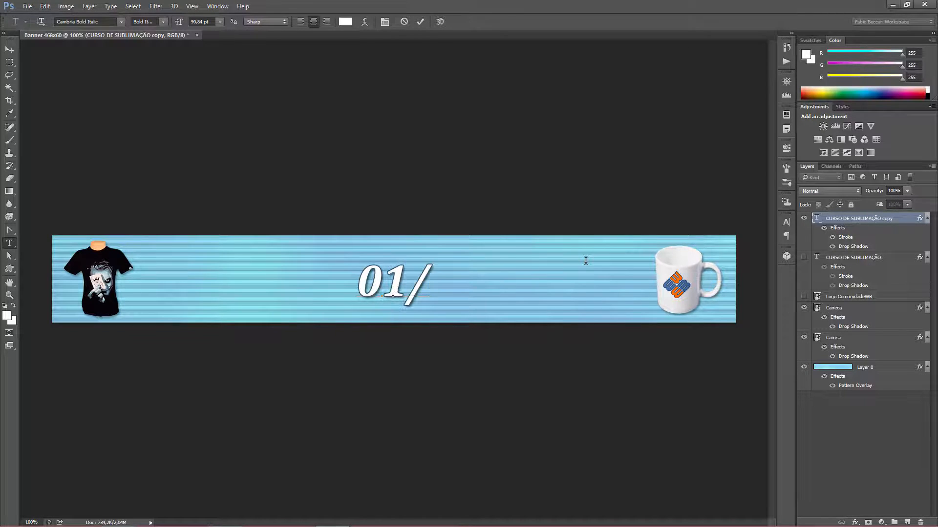
pyautogui.press('BackSpace')
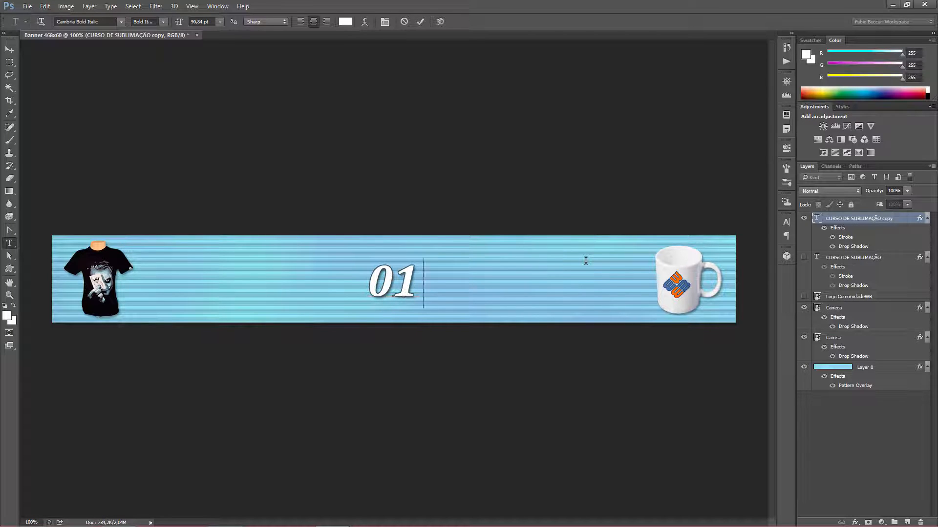
pyautogui.write('.09.2014')
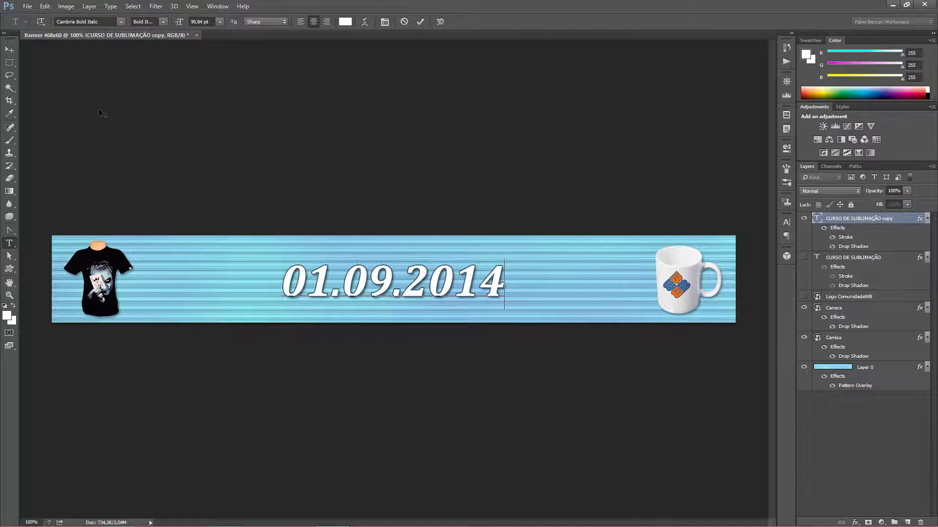
pyautogui.click(9, 49)
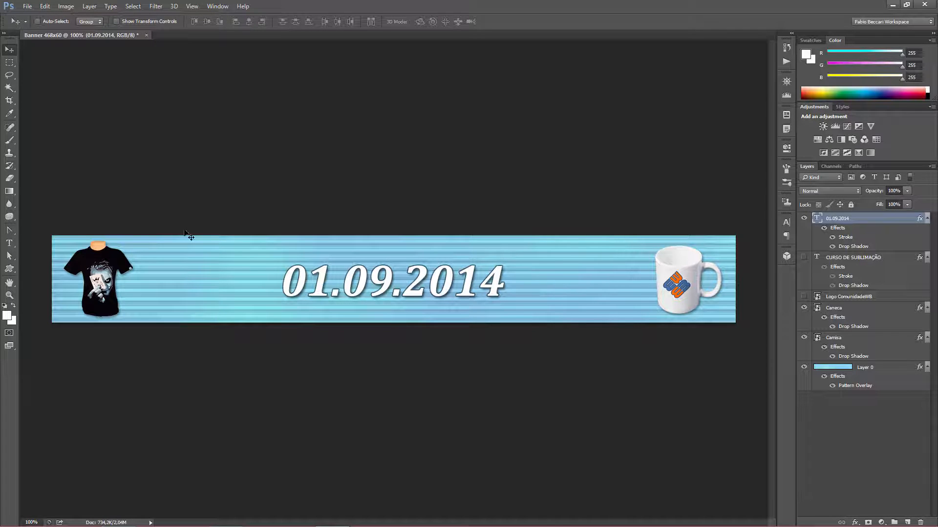
# Step: Scale the date text to 146.37% around its centre and briefly show the hidden title layer to compare them
pyautogui.click(44, 7)
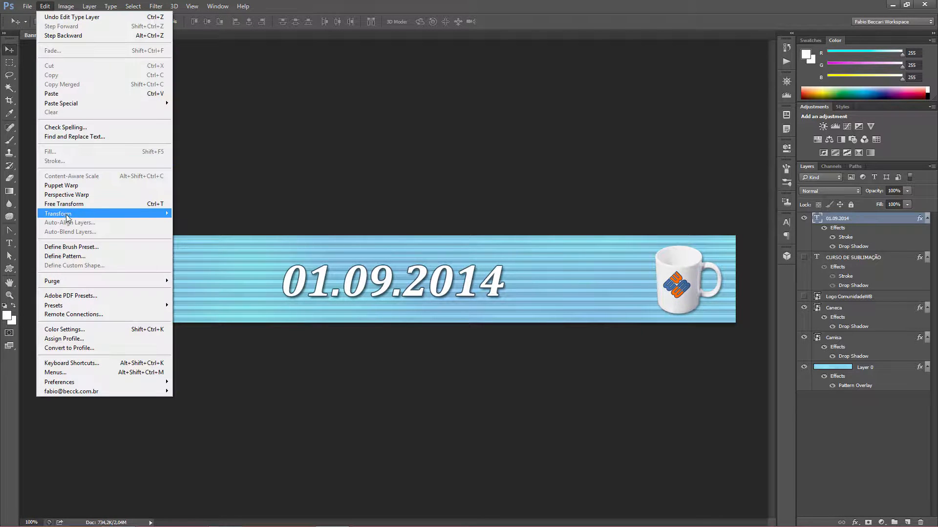
pyautogui.click(150, 204)
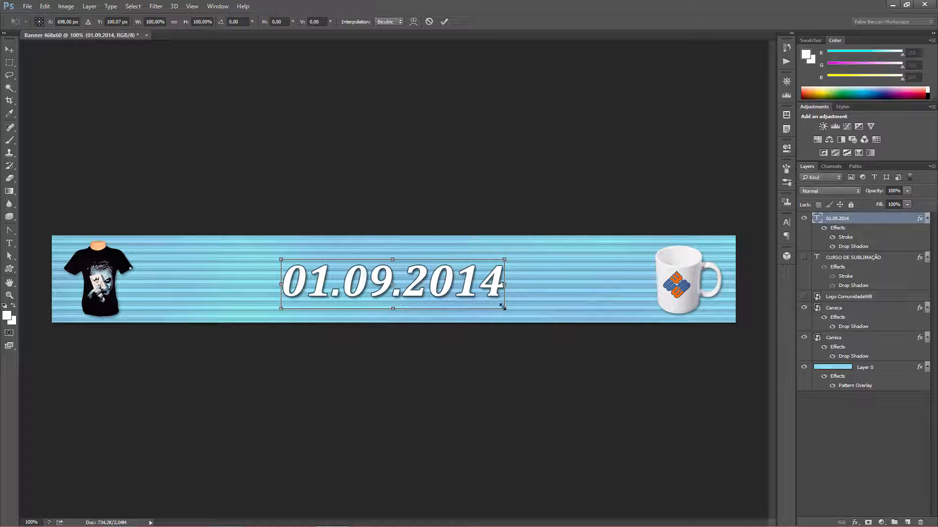
pyautogui.moveTo(502, 306); pyautogui.dragTo(553, 330)
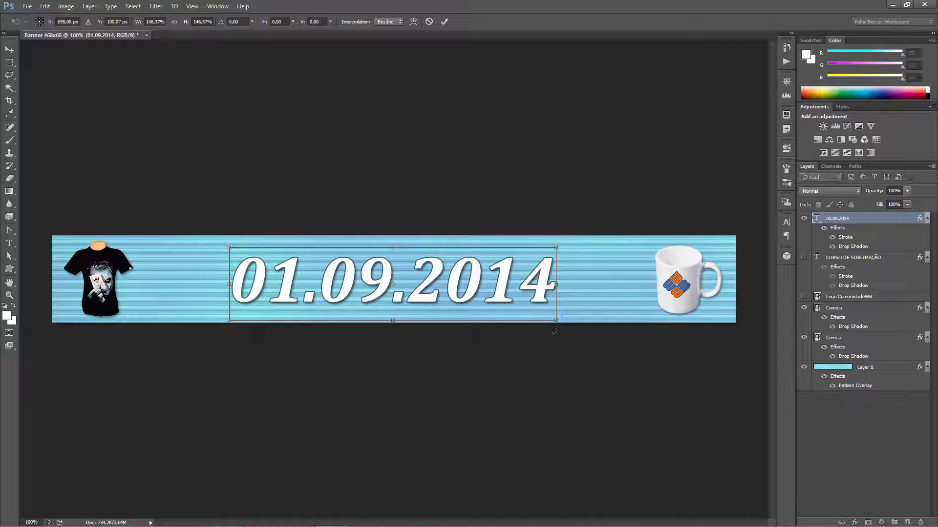
pyautogui.press('Return')
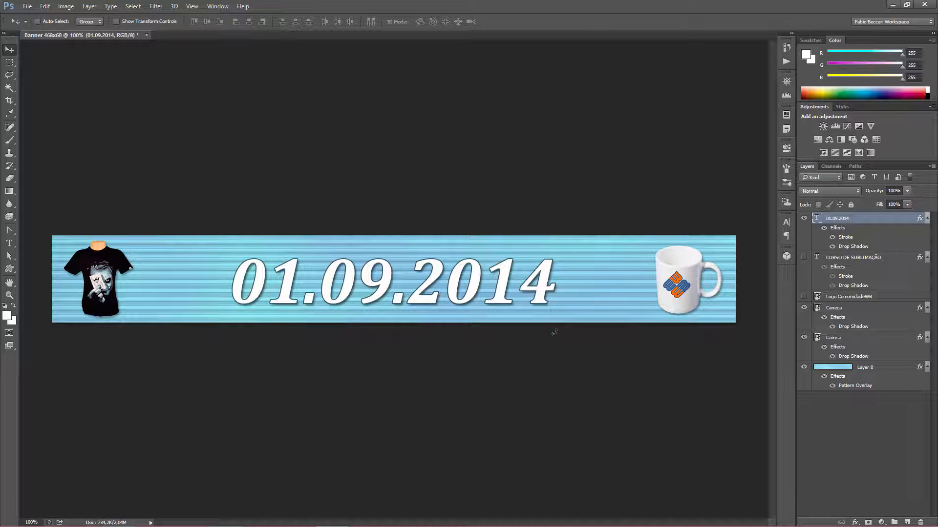
pyautogui.click(801, 259)
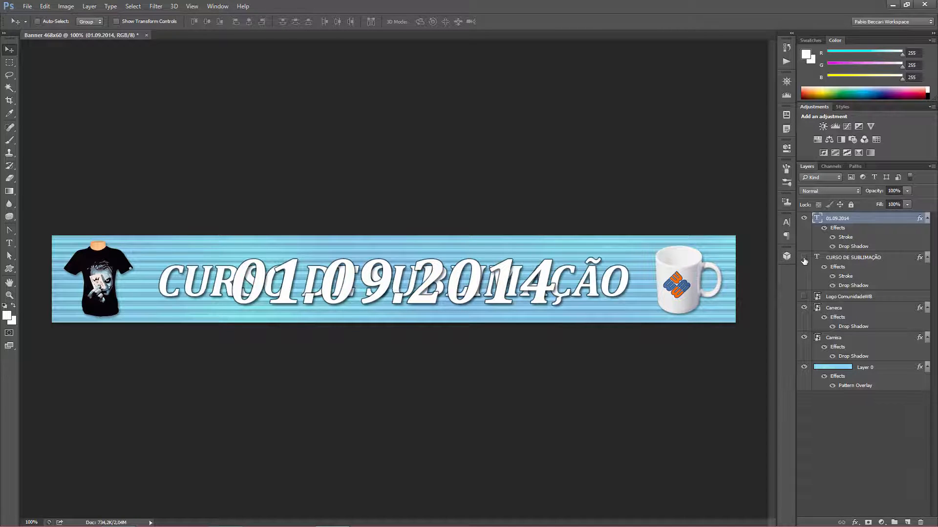
pyautogui.click(801, 259)
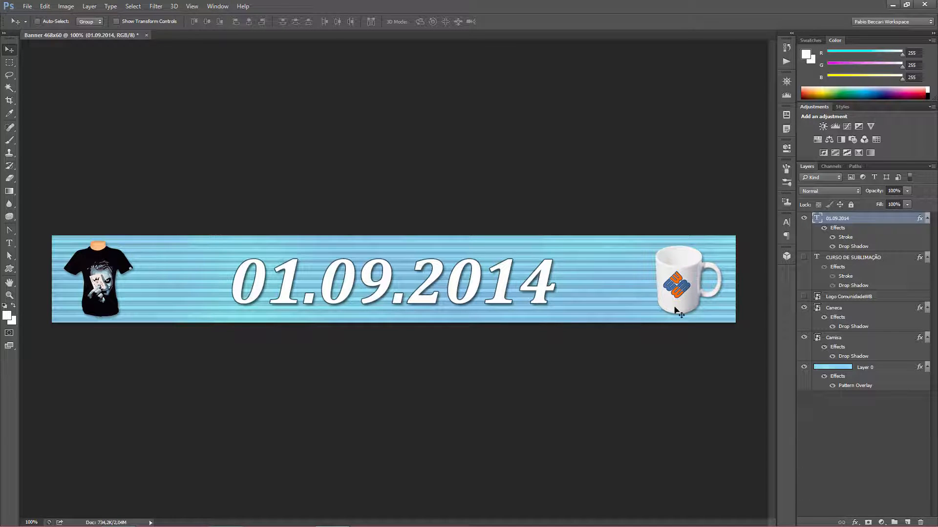
pyautogui.doubleClick(817, 220)
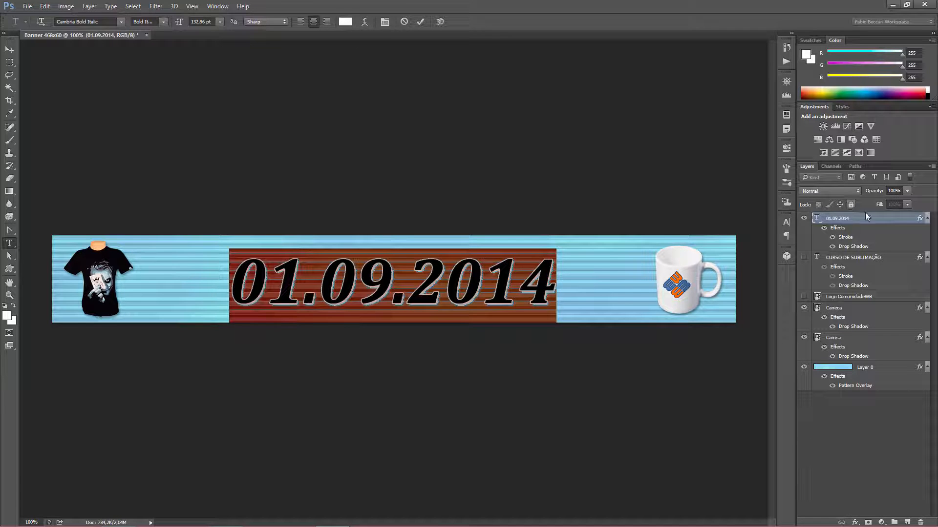
pyautogui.click(850, 258)
pyautogui.click(817, 220)
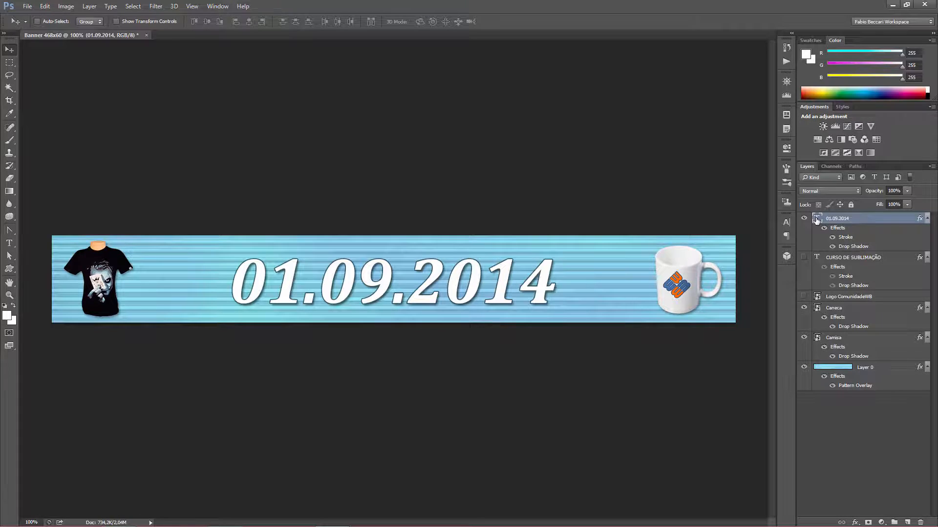
# Step: Recolour the 01.09.2014 text with the orange sampled from the mug's logo, lightened to df9352, and commit it
pyautogui.doubleClick(817, 220)
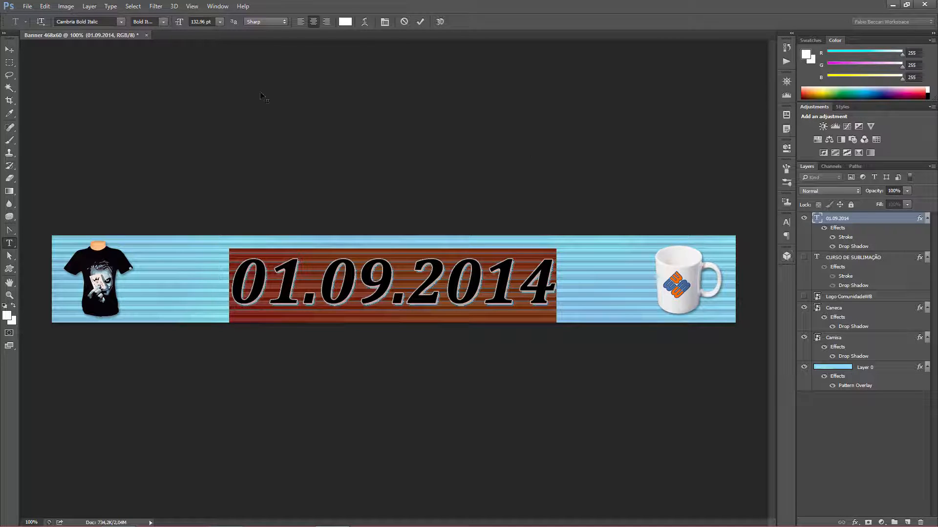
pyautogui.click(346, 22)
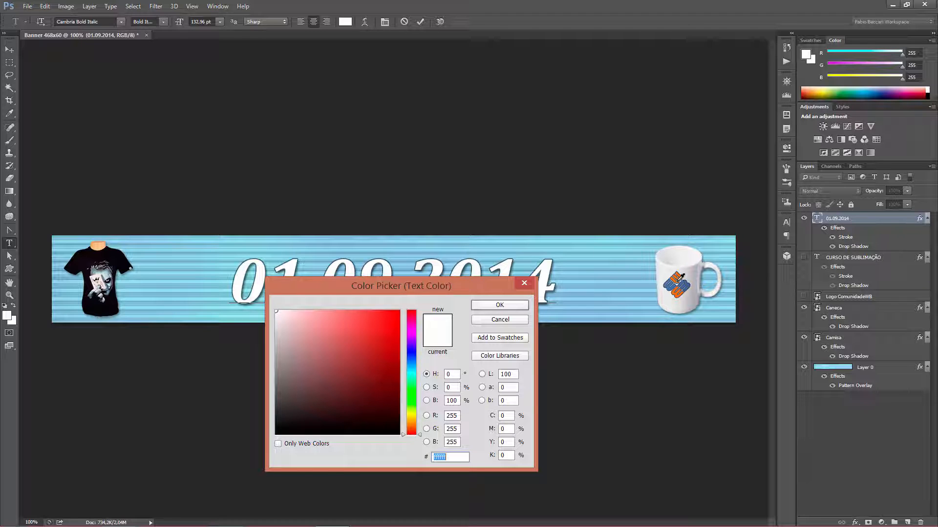
pyautogui.click(677, 281)
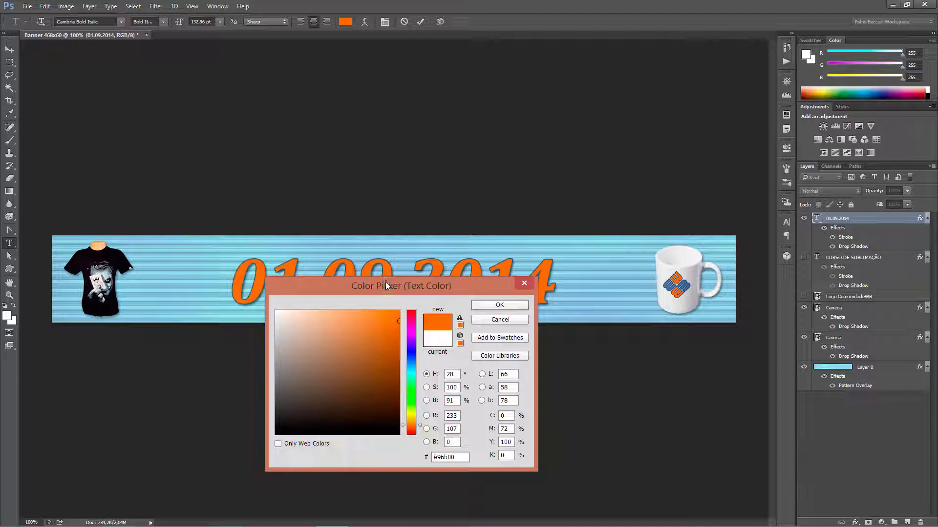
pyautogui.moveTo(385, 282); pyautogui.dragTo(585, 330)
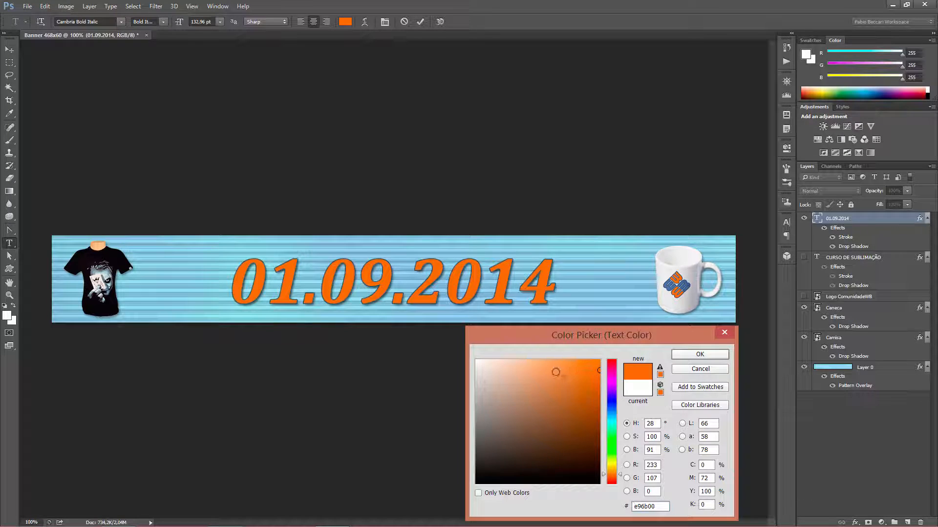
pyautogui.click(581, 372)
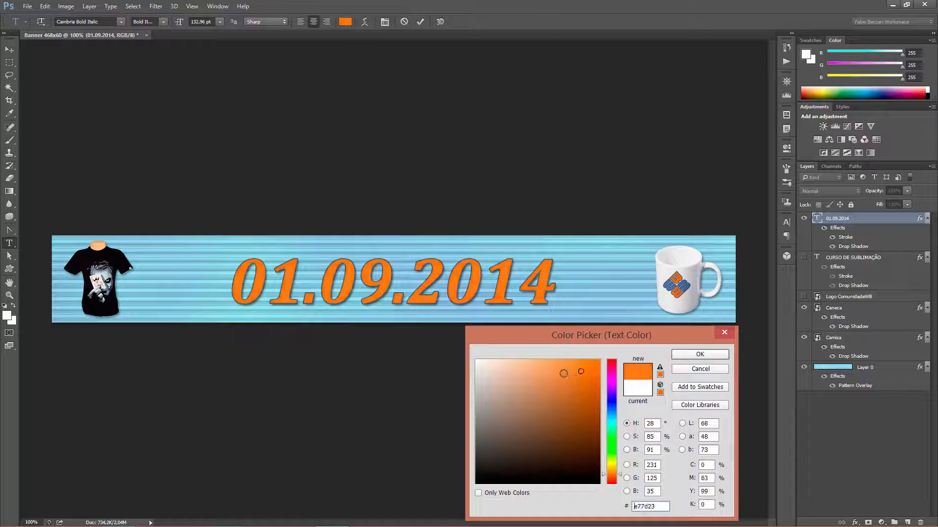
pyautogui.click(559, 374)
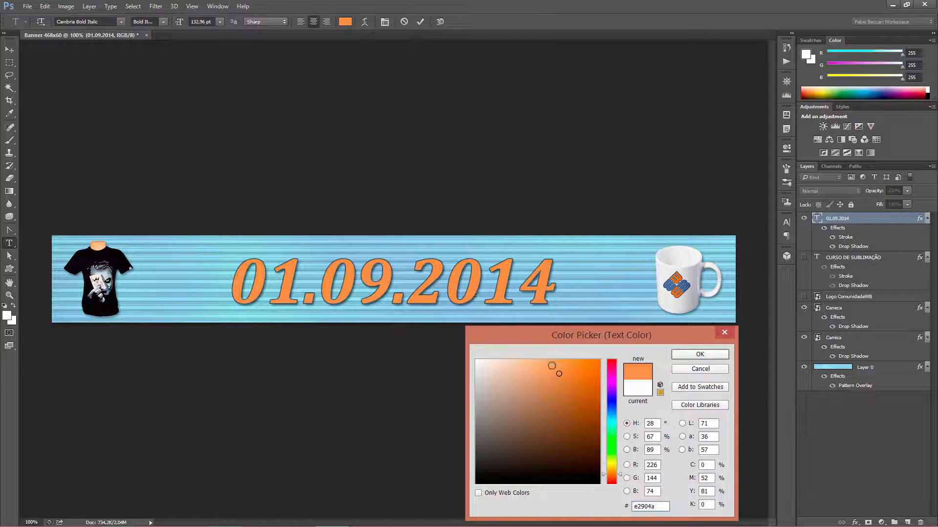
pyautogui.click(549, 376)
pyautogui.click(554, 375)
pyautogui.click(696, 354)
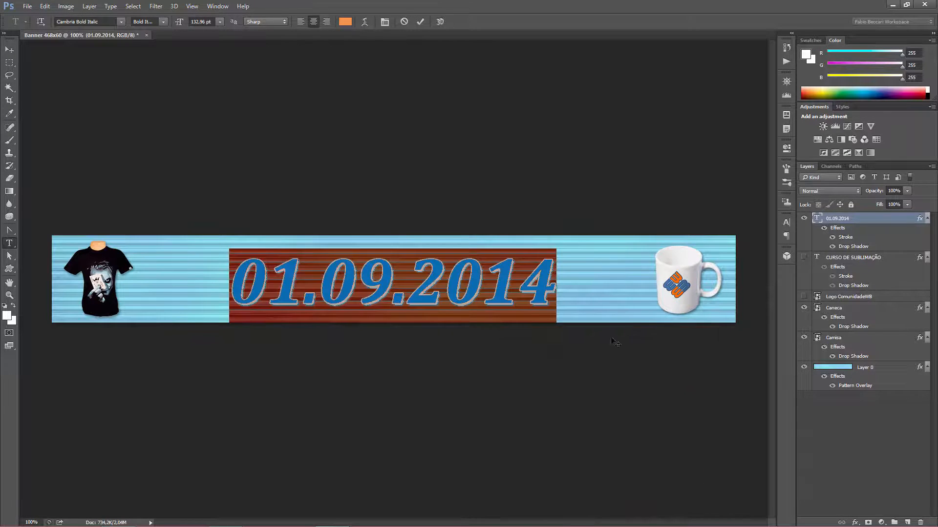
pyautogui.hotkey('ctrl', 'Return')
pyautogui.press('v')
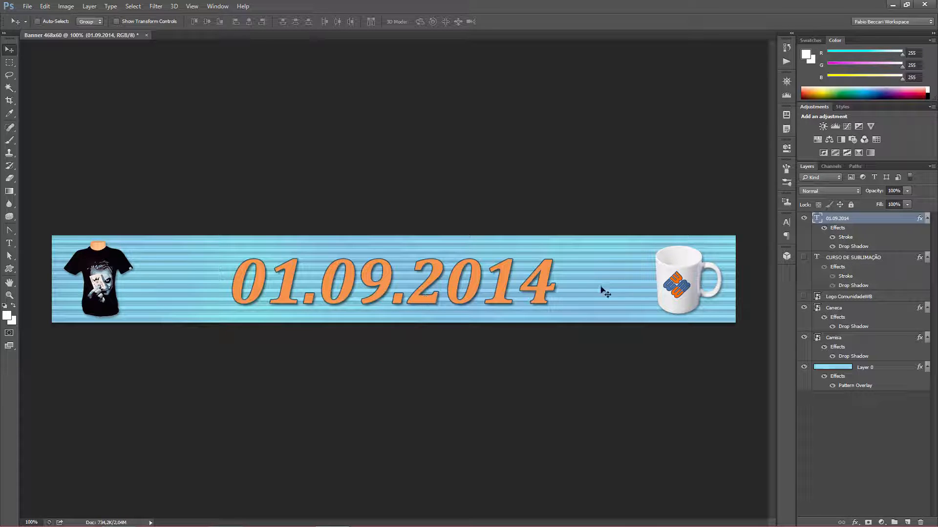
# Step: Change the date layer's stroke colour to white (ffffff) and set the stroke opacity to 100%
pyautogui.doubleClick(847, 239)
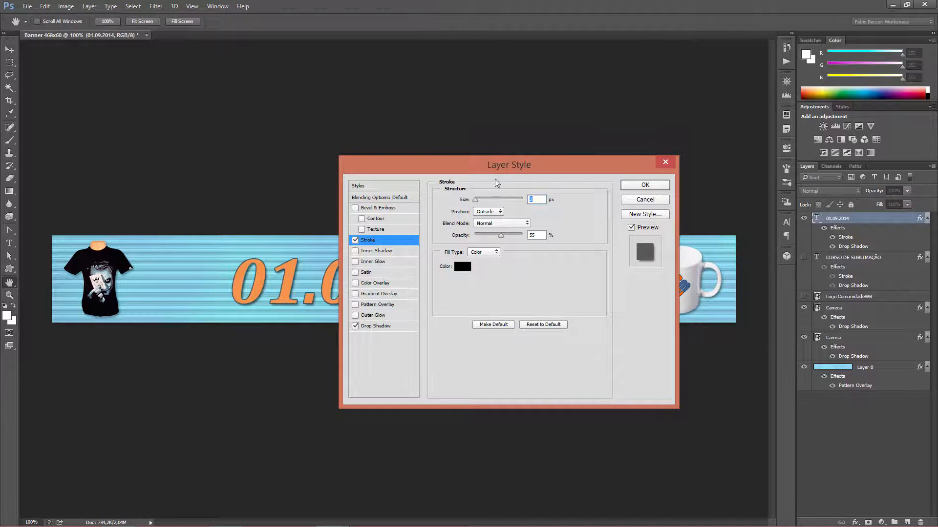
pyautogui.moveTo(491, 168)
pyautogui.mouseDown()
pyautogui.moveTo(613, 179)
pyautogui.moveTo(644, 151)
pyautogui.mouseUp()
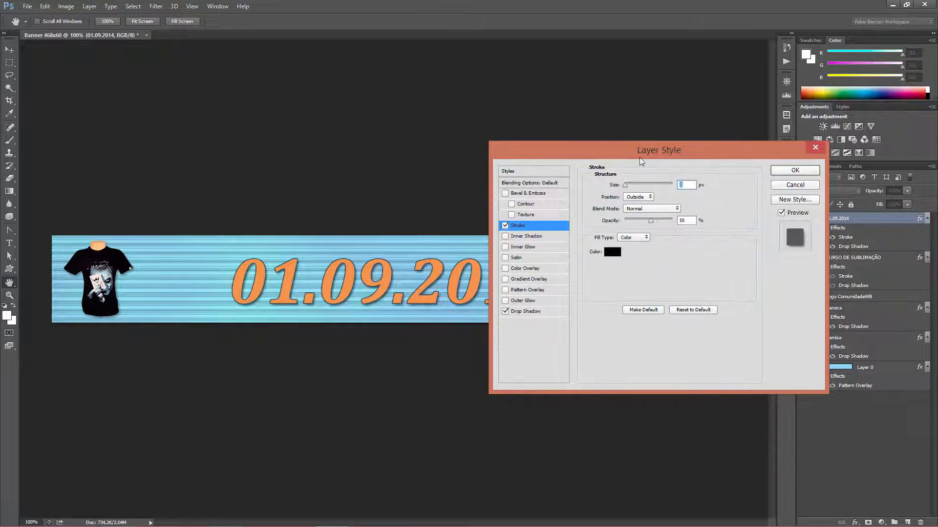
pyautogui.click(612, 251)
pyautogui.moveTo(502, 376); pyautogui.dragTo(447, 349)
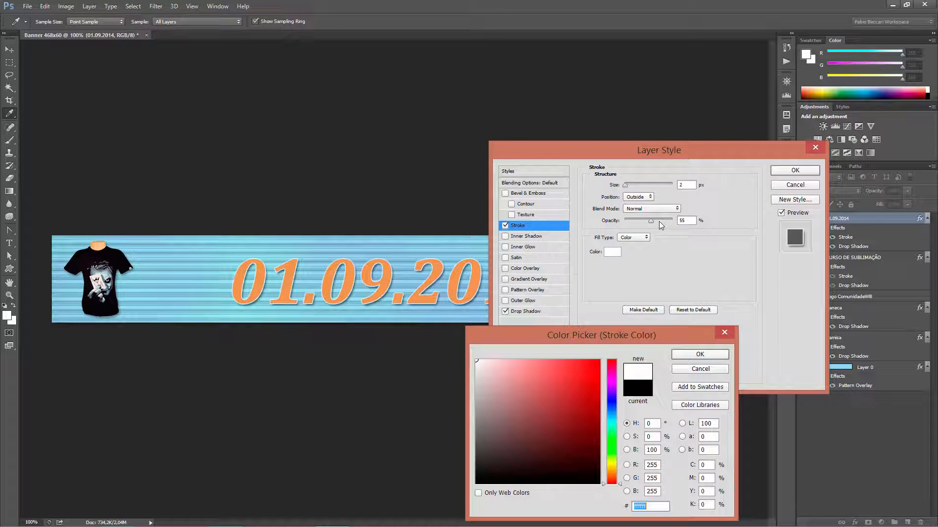
pyautogui.click(699, 355)
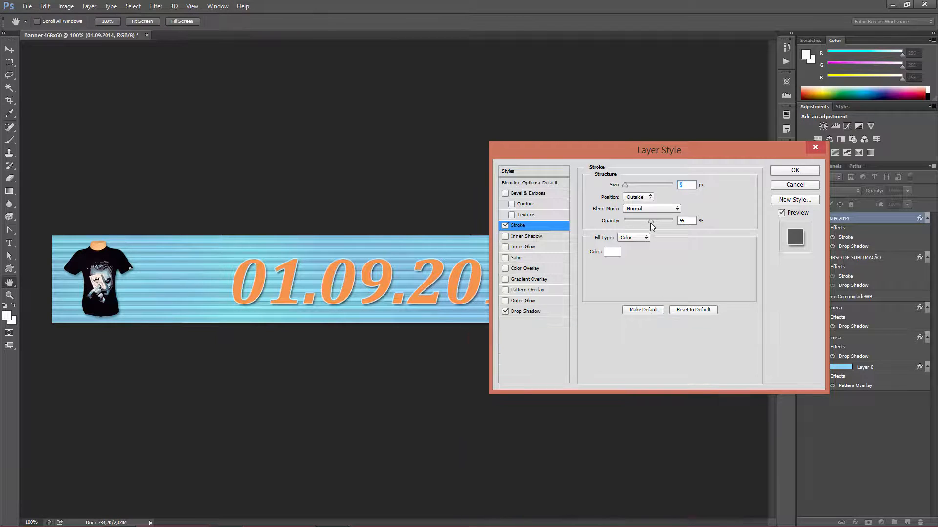
pyautogui.moveTo(661, 222); pyautogui.dragTo(673, 221)
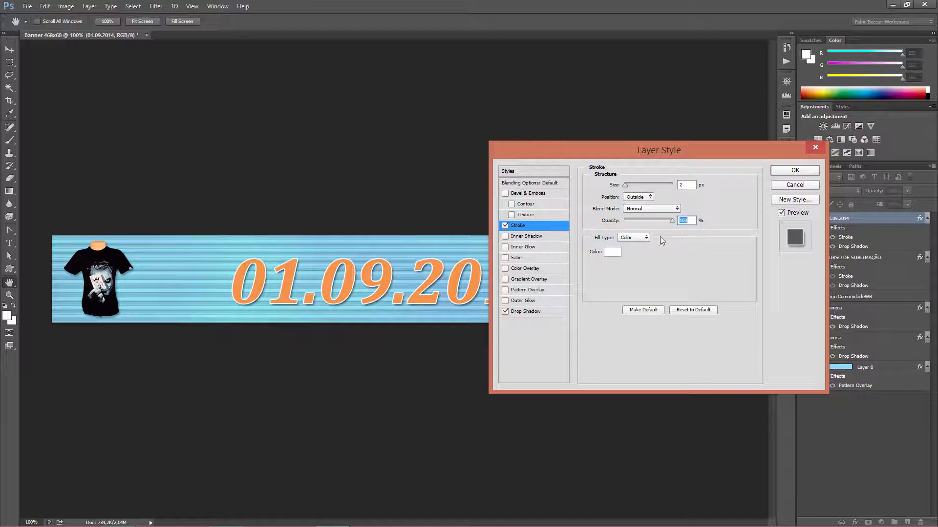
pyautogui.click(781, 174)
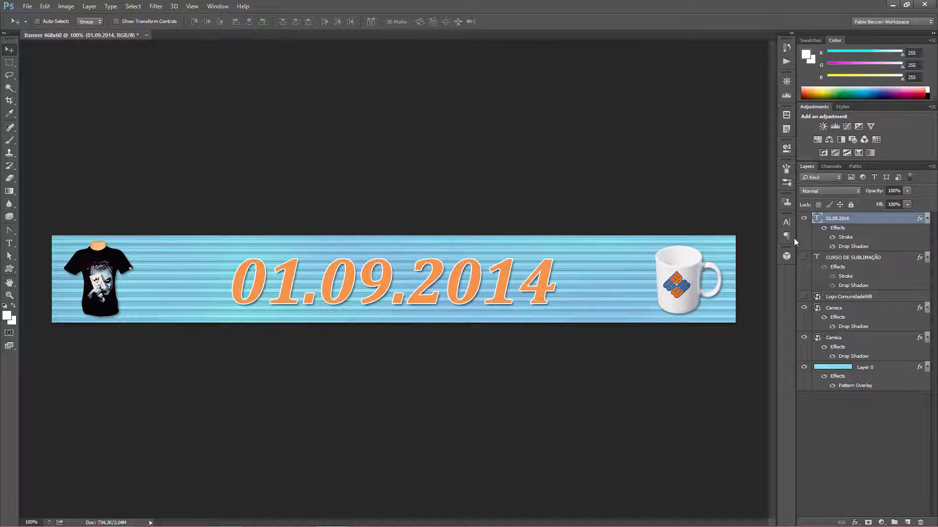
# Step: Duplicate the date layer, reduce the copy's font size to 90.96 pt and hide the original date layer
pyautogui.hotkey('ctrl', 'j')
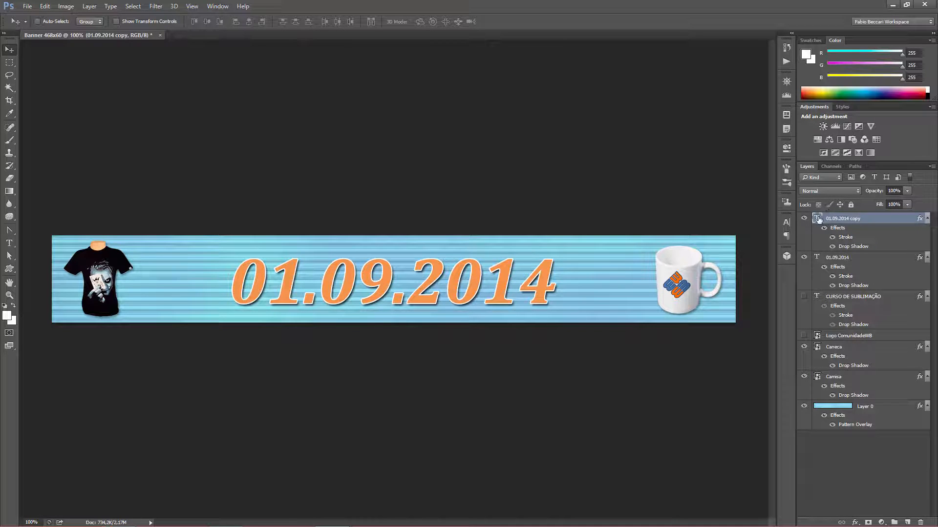
pyautogui.doubleClick(818, 221)
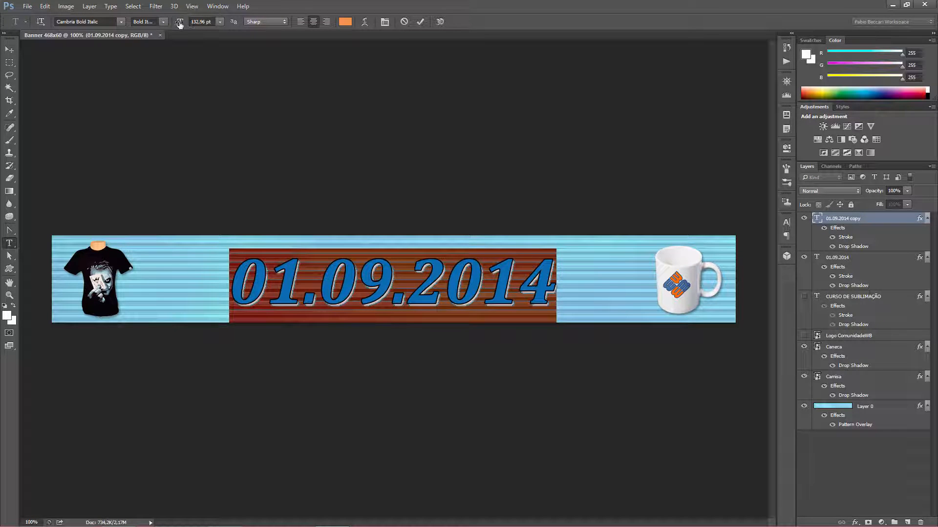
pyautogui.moveTo(180, 25); pyautogui.dragTo(159, 27)
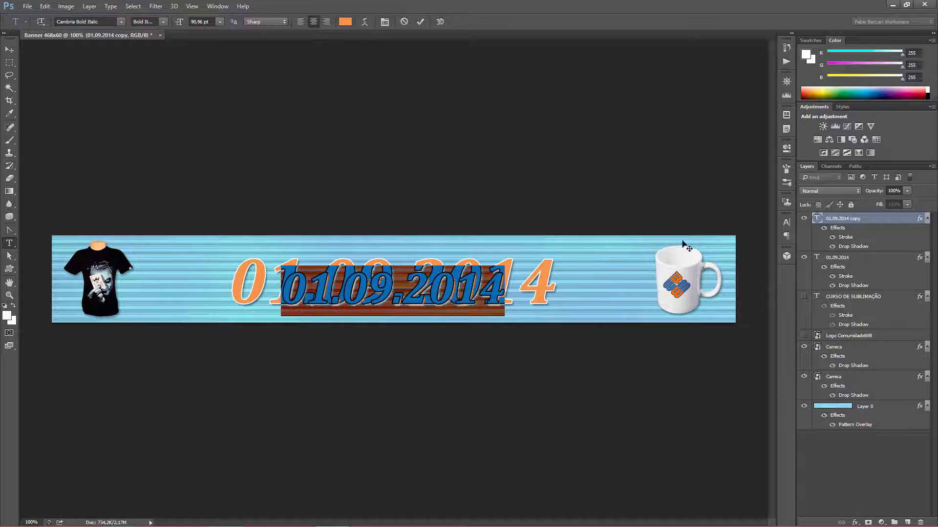
pyautogui.click(804, 258)
pyautogui.press('v')
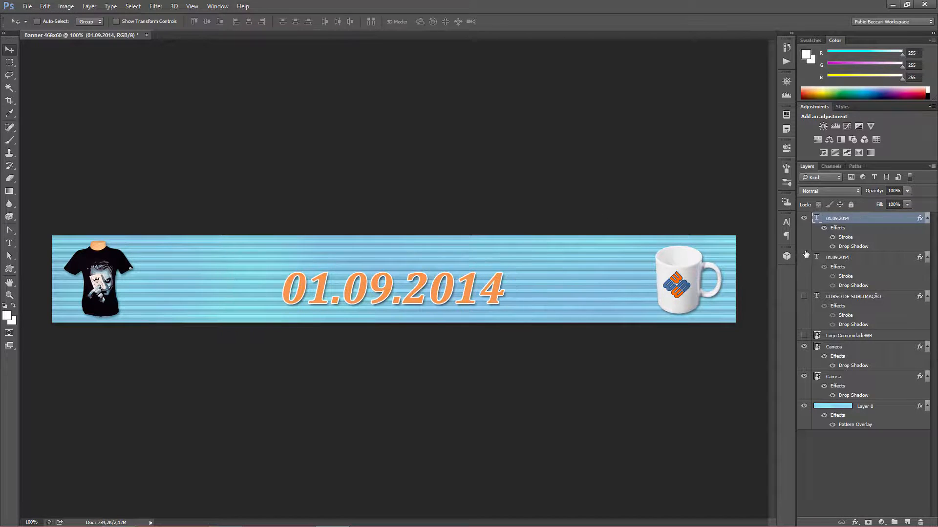
# Step: Replace the duplicated date layer's text with ECONOMIZE 50% NA PRÉ-COMPRA
pyautogui.doubleClick(818, 220)
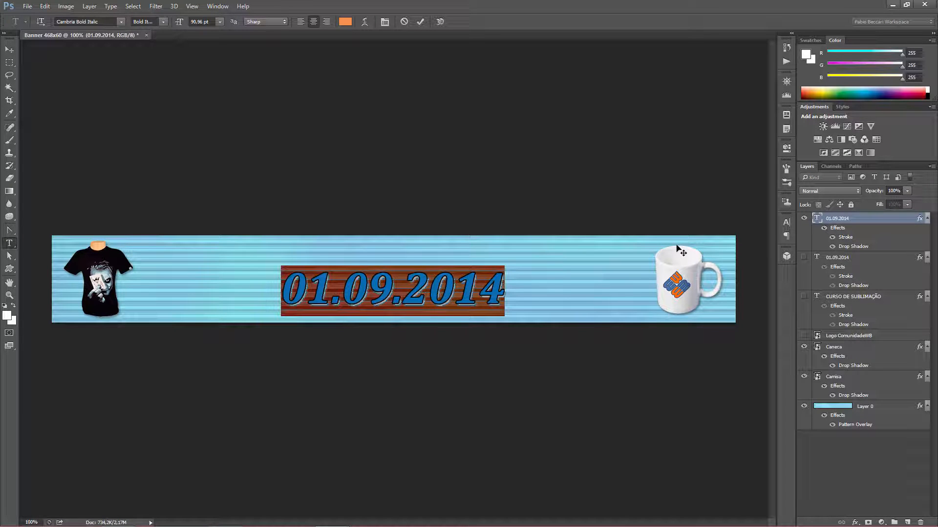
pyautogui.write('CO')
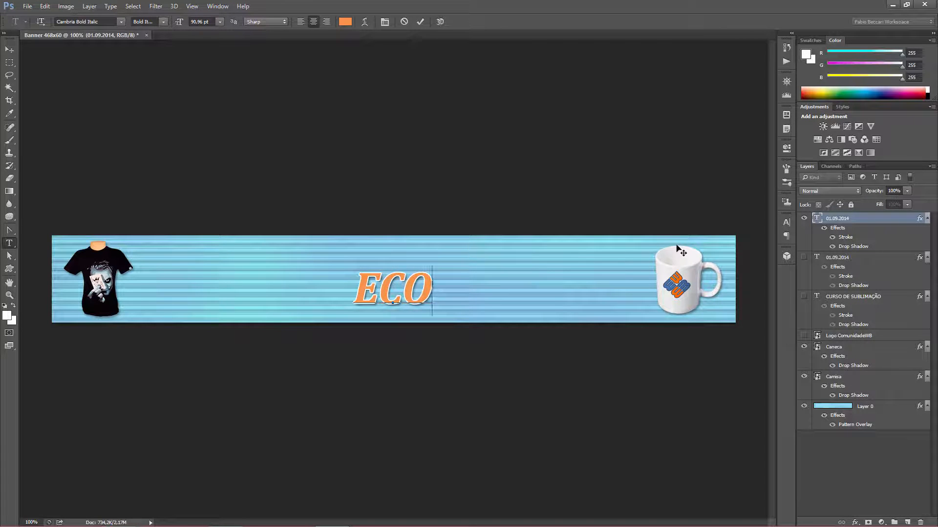
pyautogui.write('NOMIZE')
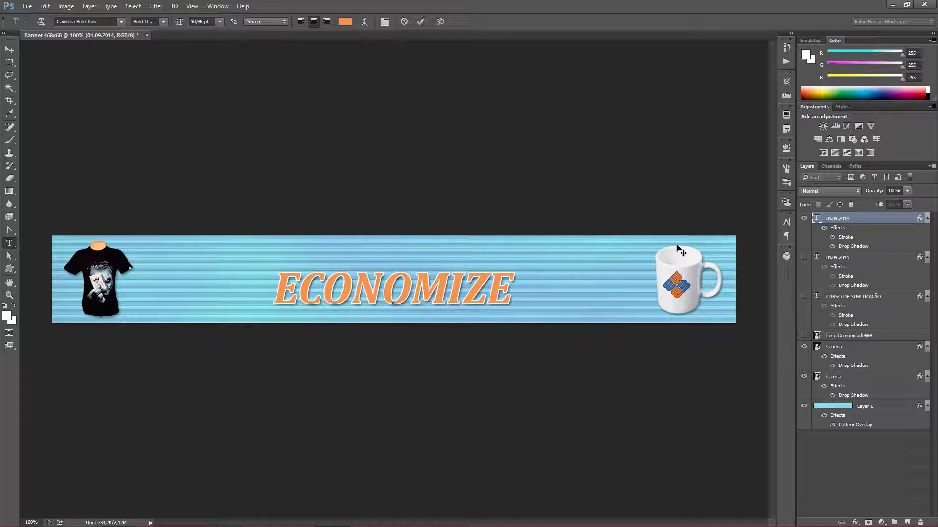
pyautogui.write(' 50')
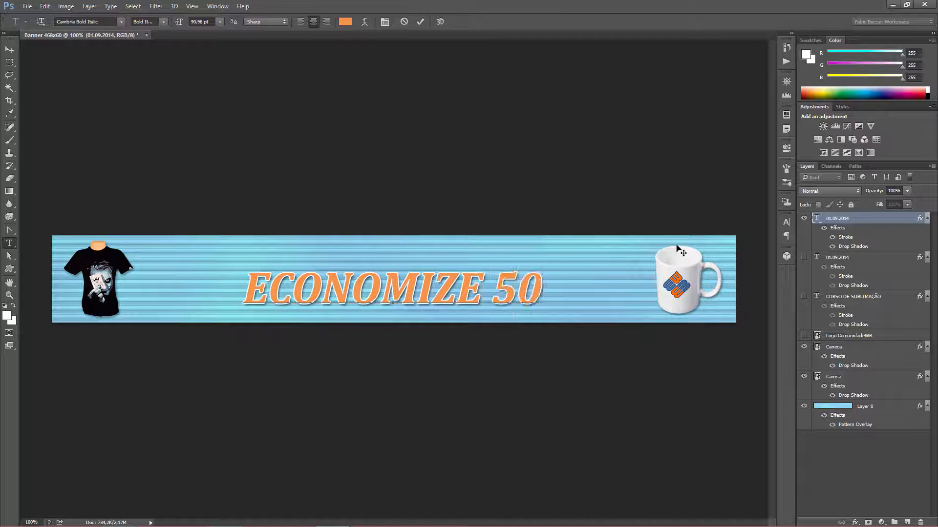
pyautogui.write('%')
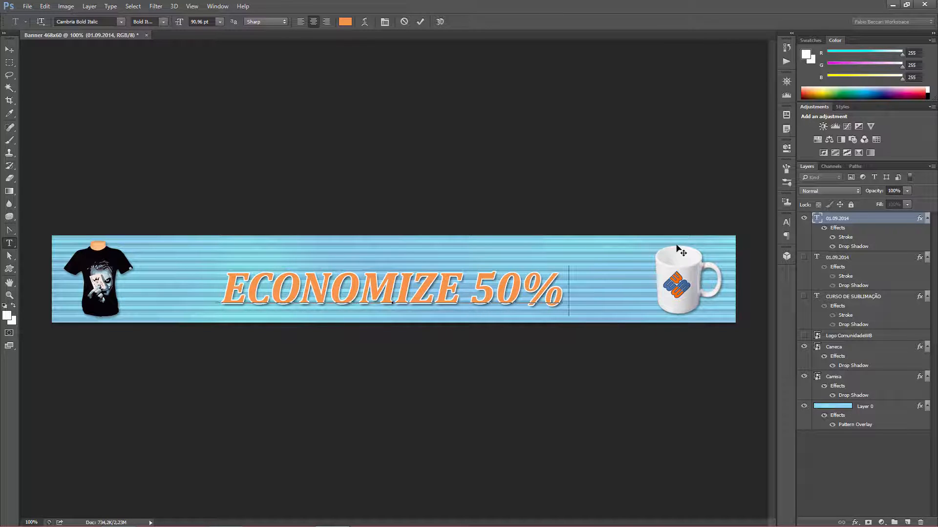
pyautogui.write(' NA PR')
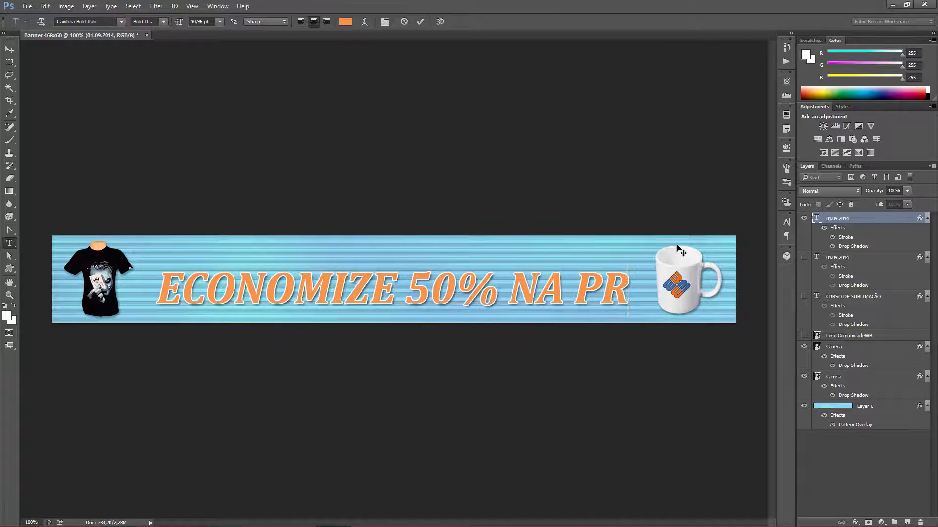
pyautogui.write('É')
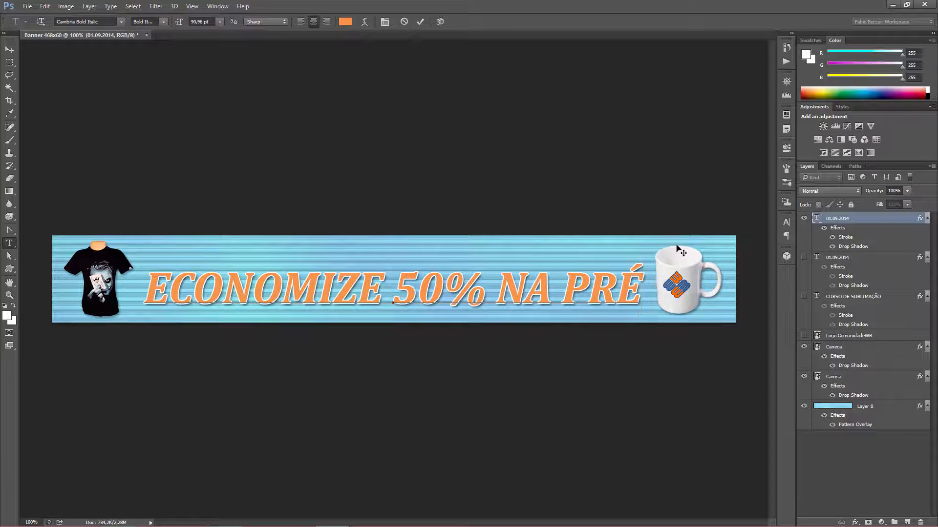
pyautogui.write('-COMPRA')
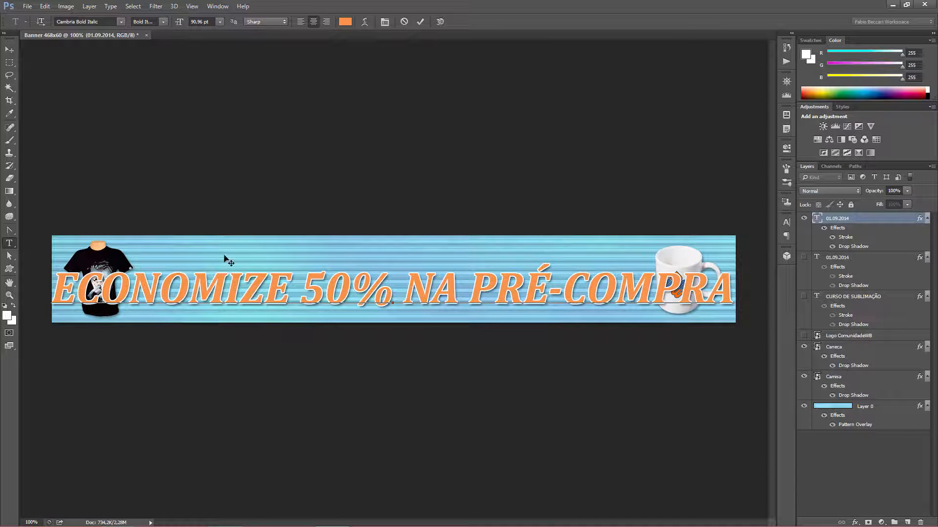
# Step: Set the whole ECONOMIZE 50% NA PRÉ-COMPRA line to 65.96 pt so it fits between shirt and mug
pyautogui.hotkey('ctrl', 'a')
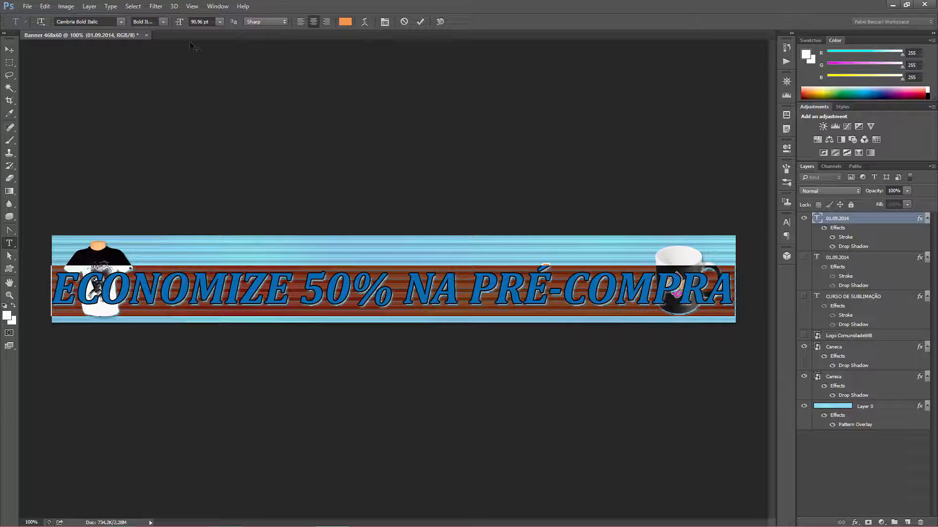
pyautogui.moveTo(180, 21); pyautogui.dragTo(171, 21)
pyautogui.click(350, 304)
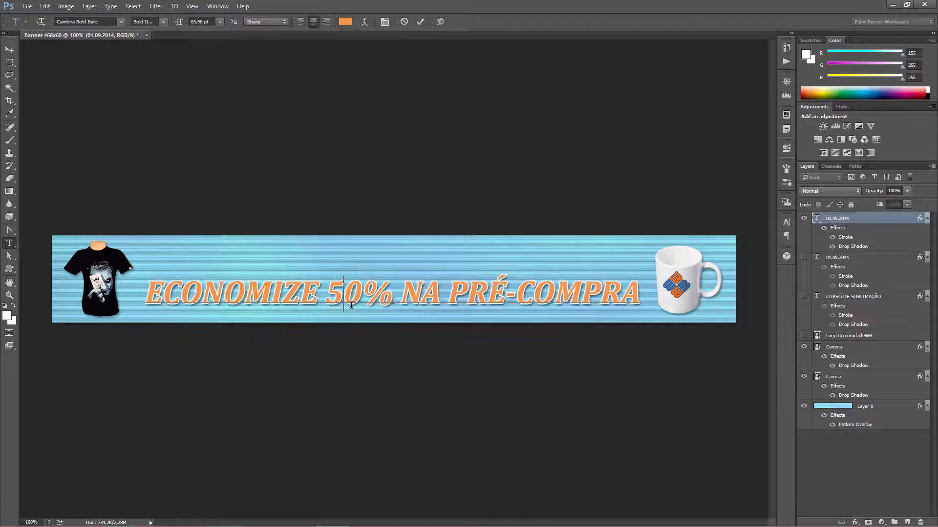
# Step: Enlarge only the 50% characters in the ECONOMIZE line to 94.96 pt and commit the text
pyautogui.moveTo(334, 297); pyautogui.dragTo(382, 299)
pyautogui.click(344, 297)
pyautogui.hotkey('ctrl', 'a')
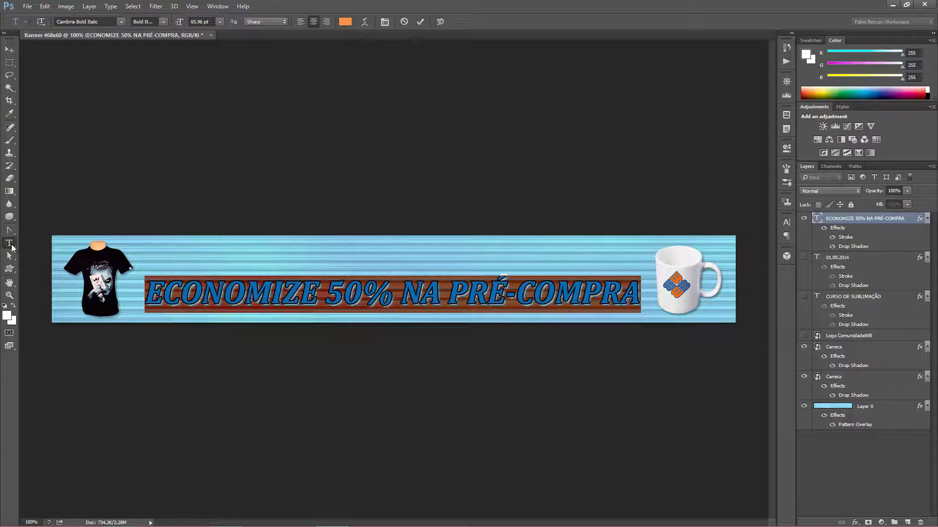
pyautogui.moveTo(327, 289); pyautogui.dragTo(391, 287)
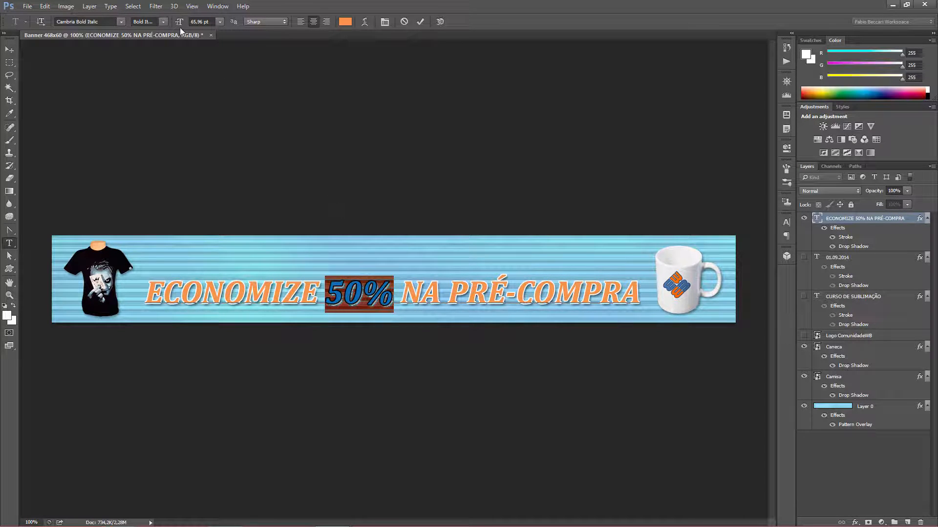
pyautogui.moveTo(180, 25); pyautogui.dragTo(193, 28)
pyautogui.press('Return')
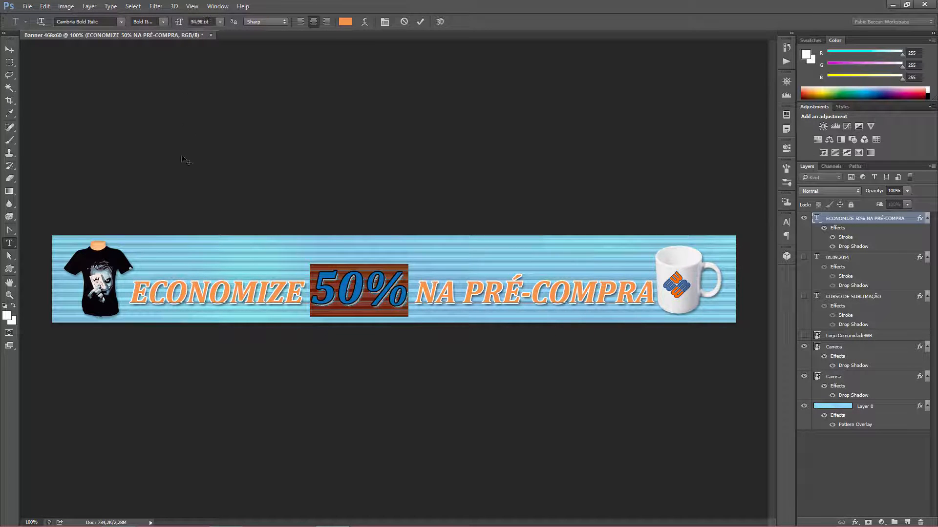
pyautogui.click(10, 49)
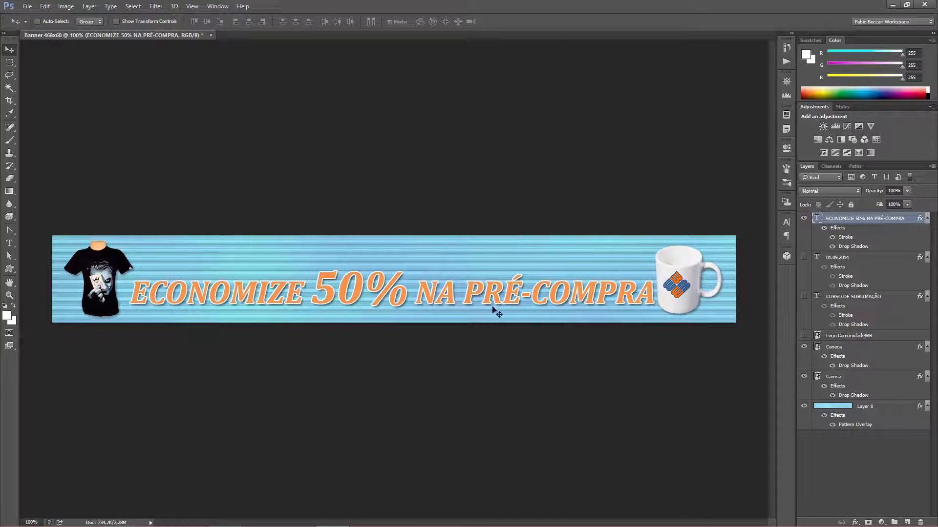
# Step: Recolour only the NA PRÉ-COMPRA characters blue (#5571a8), based on the blue of the mug's logo
pyautogui.doubleClick(815, 220)
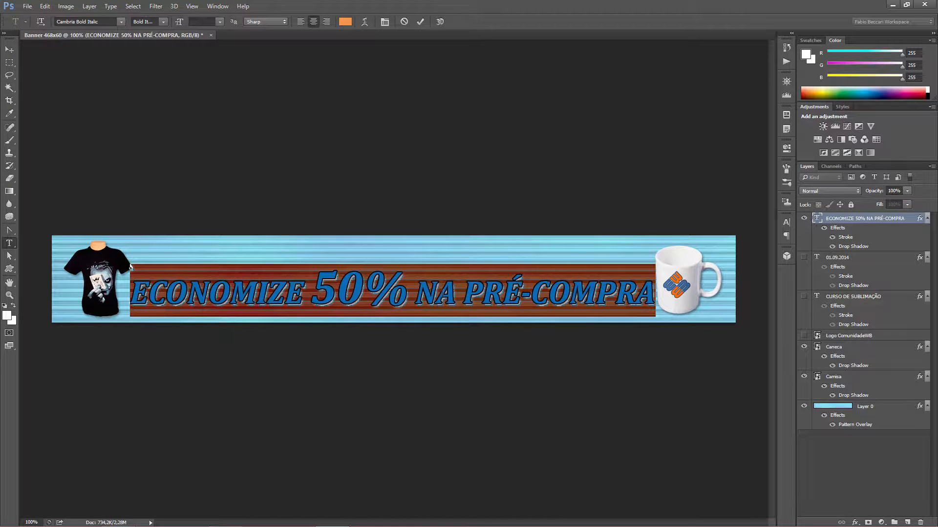
pyautogui.click(421, 296)
pyautogui.moveTo(430, 295); pyautogui.dragTo(647, 302)
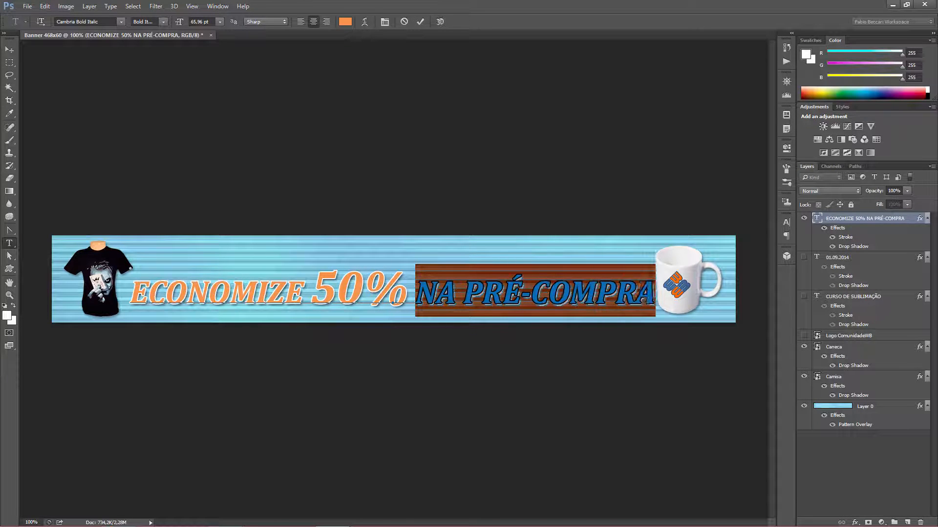
pyautogui.click(345, 22)
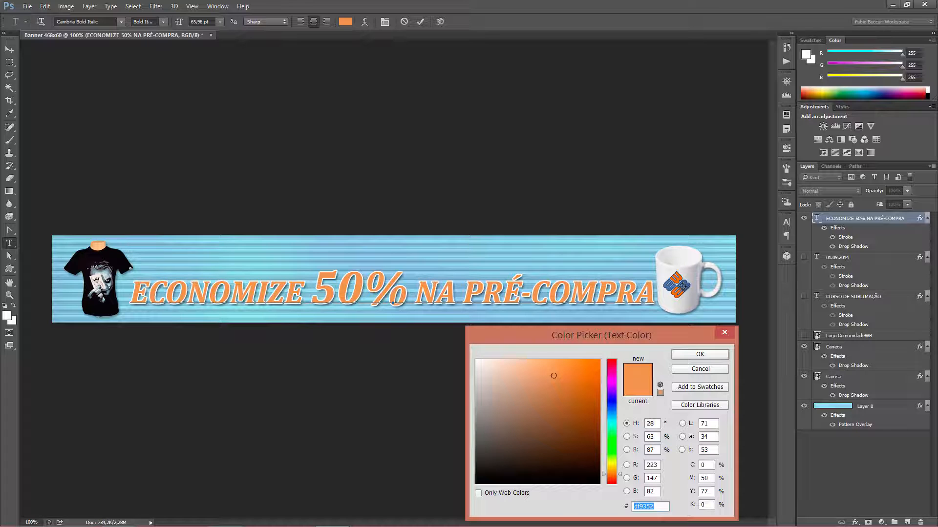
pyautogui.click(679, 288)
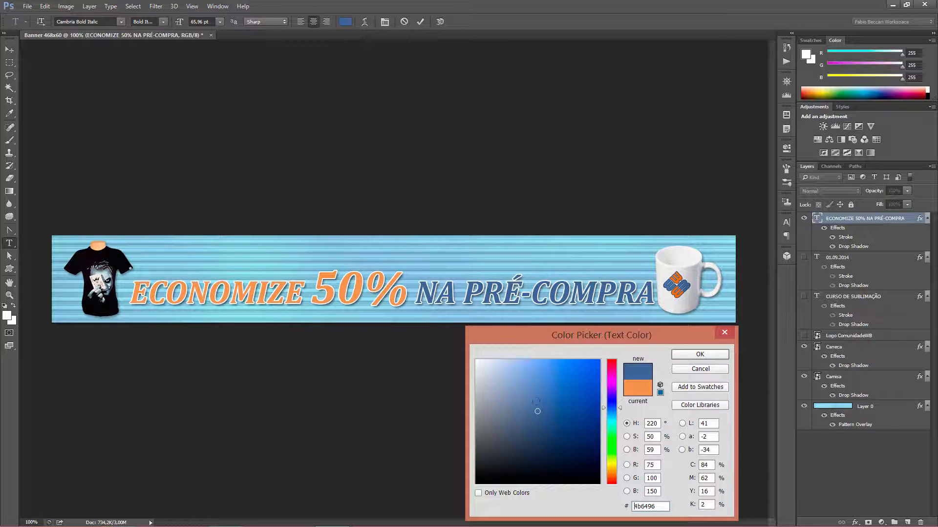
pyautogui.click(535, 401)
pyautogui.click(539, 411)
pyautogui.moveTo(495, 374); pyautogui.dragTo(450, 341)
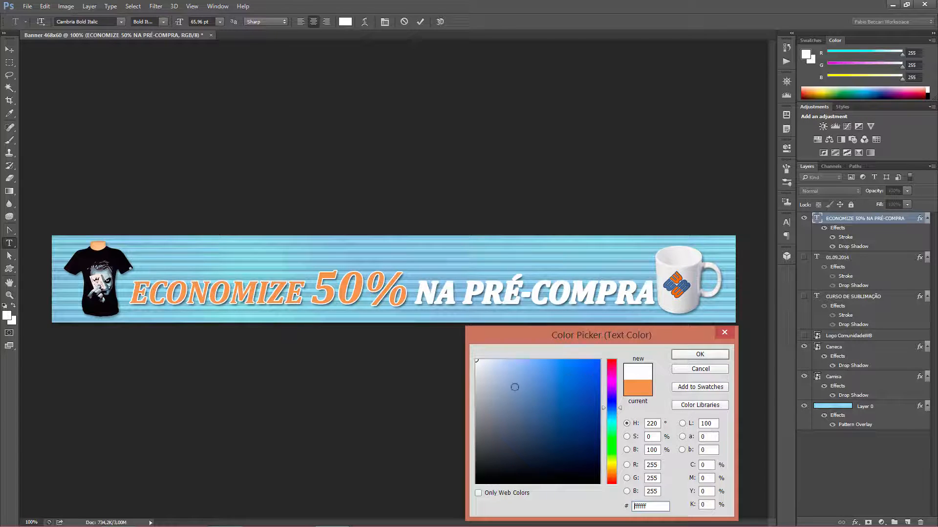
pyautogui.click(539, 405)
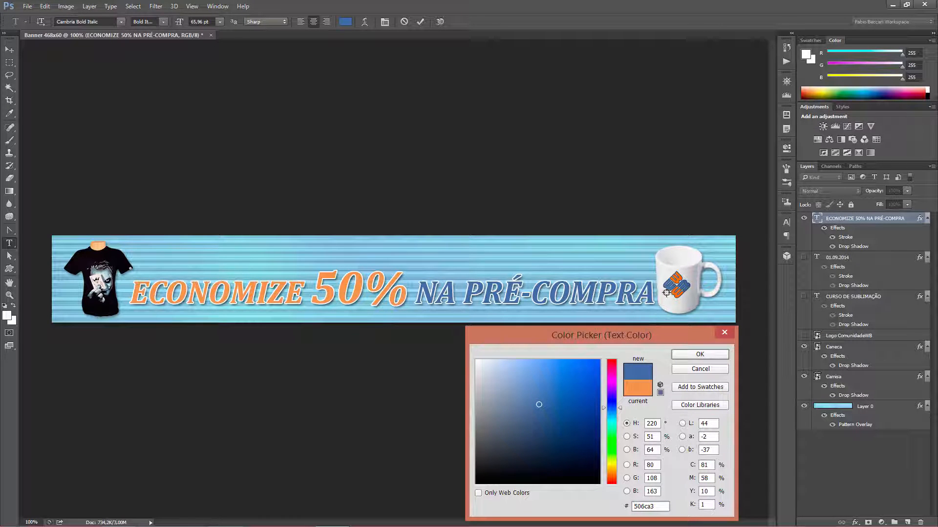
pyautogui.click(537, 402)
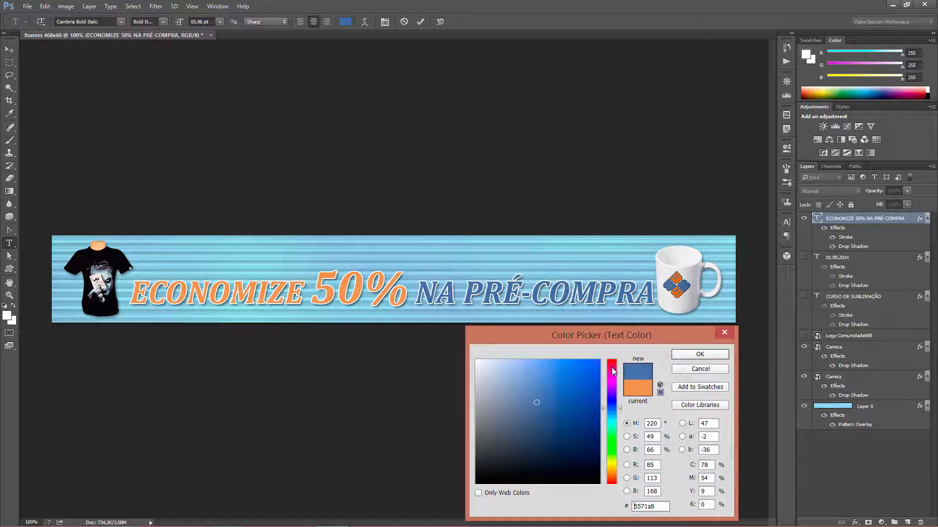
pyautogui.click(699, 355)
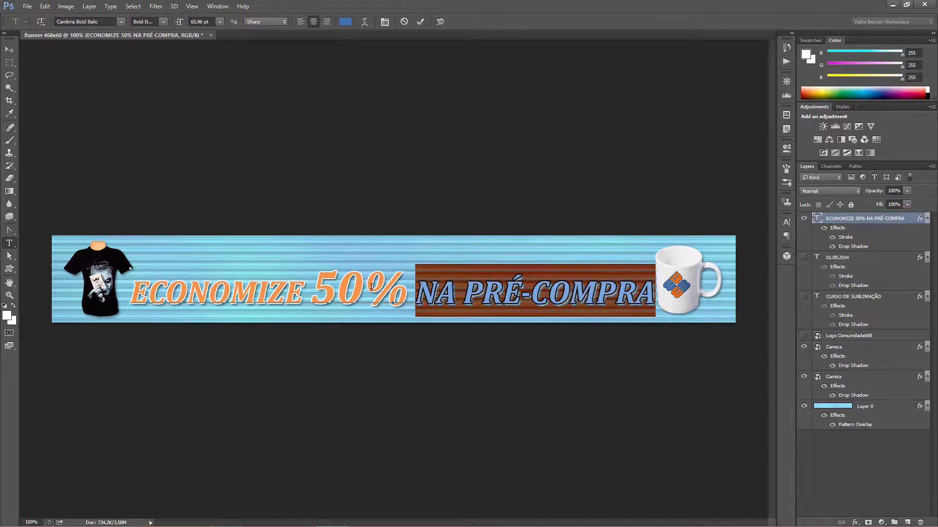
# Step: Recolour the word ECONOMIZE with the blue of NA PRÉ-COMPRA (#5571a8) and shift the whole text line slightly upward
pyautogui.moveTo(307, 291); pyautogui.dragTo(130, 299)
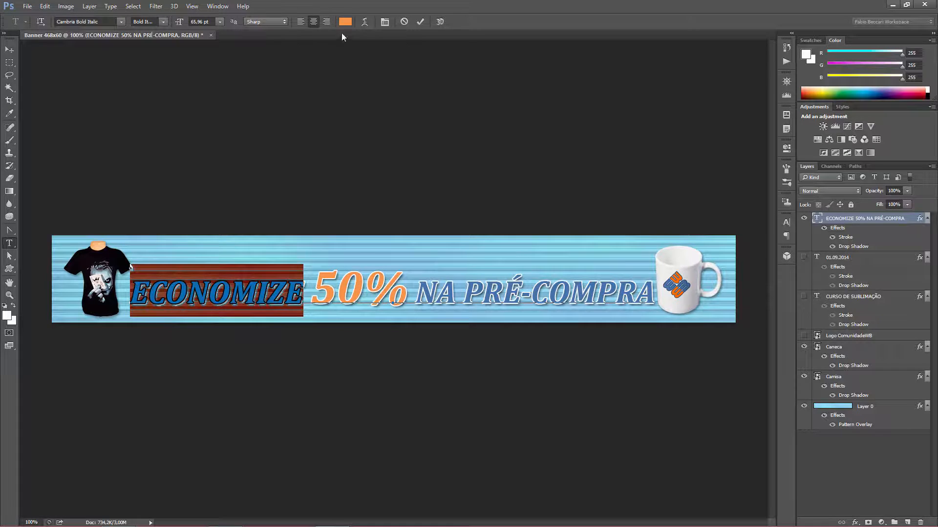
pyautogui.click(344, 21)
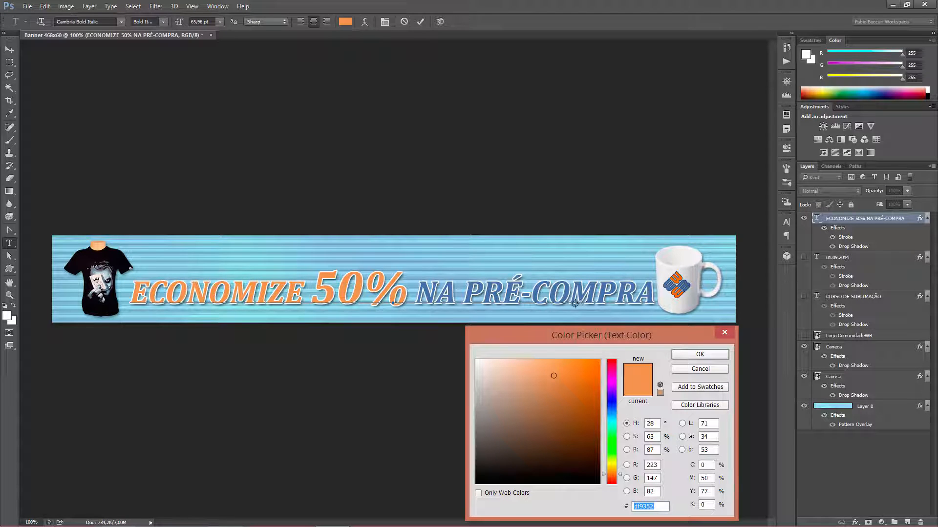
pyautogui.click(448, 293)
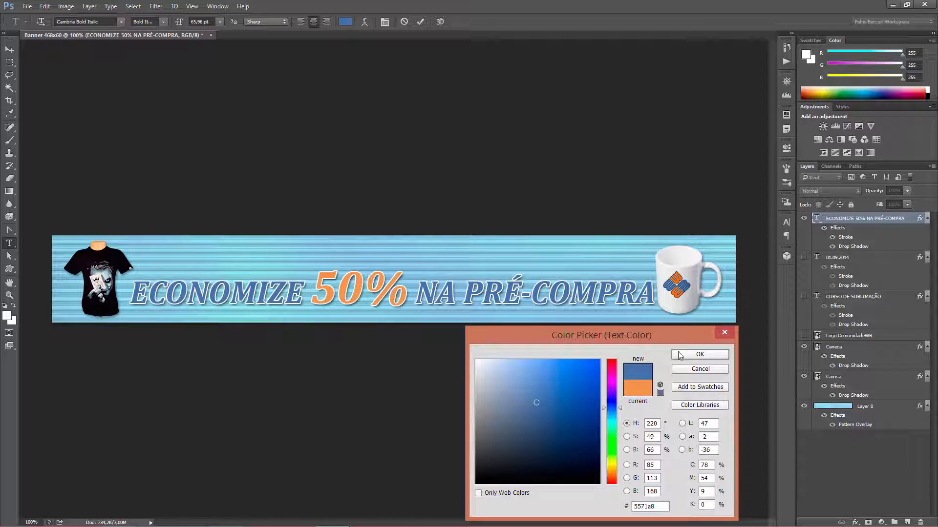
pyautogui.click(680, 354)
pyautogui.click(9, 49)
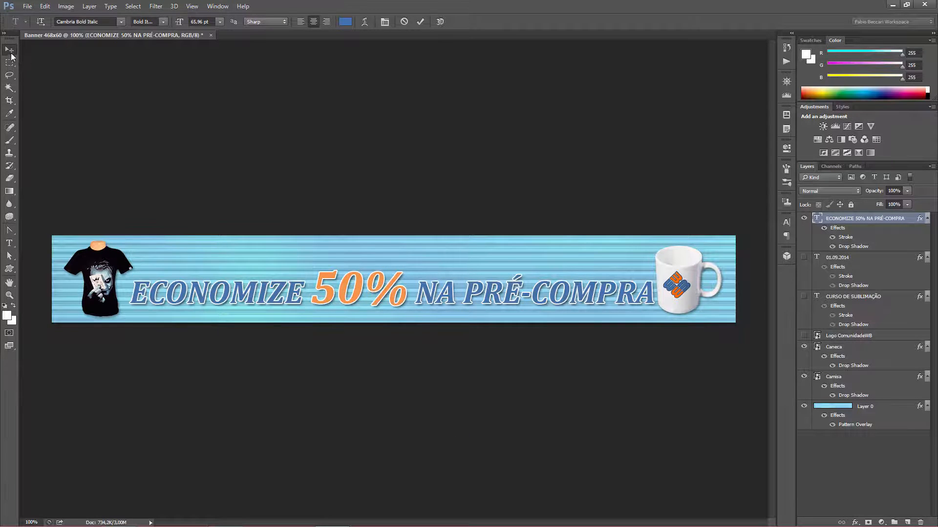
pyautogui.moveTo(351, 306); pyautogui.dragTo(349, 299)
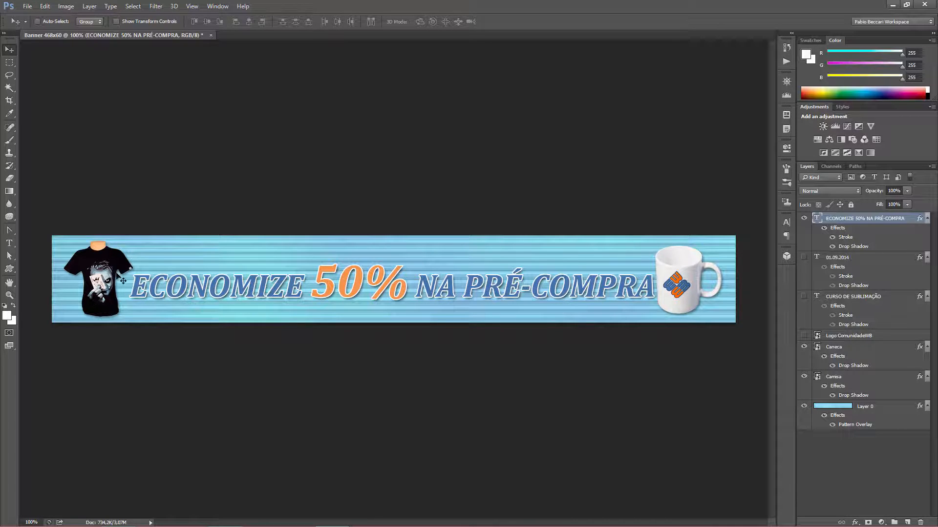
# Step: Nudge the Caneca mug layer to the right to open a gap between it and the ECONOMIZE line
pyautogui.press('ctrl')
pyautogui.press('ctrl')
pyautogui.keyDown('ctrl'); pyautogui.click(685, 270); pyautogui.keyUp('ctrl')
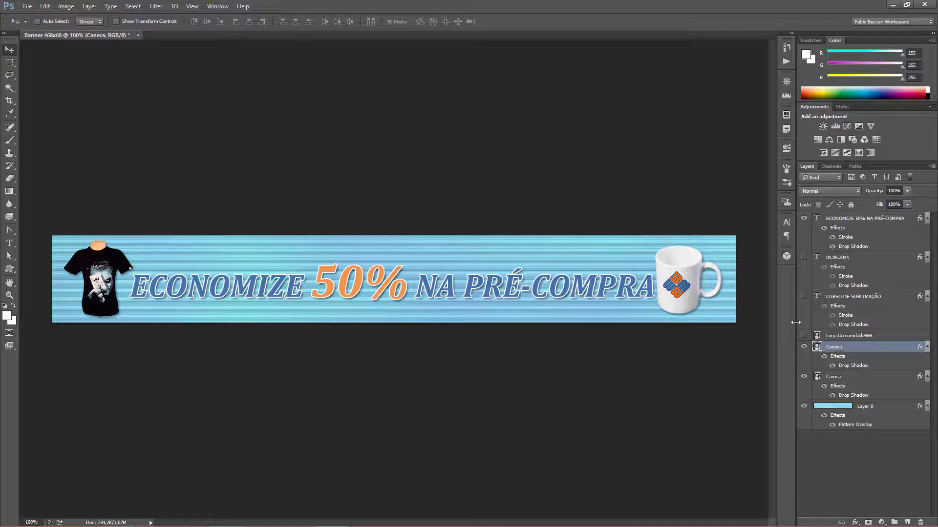
pyautogui.hotkey('shift', 'Right')
pyautogui.hotkey('shift', 'Right')
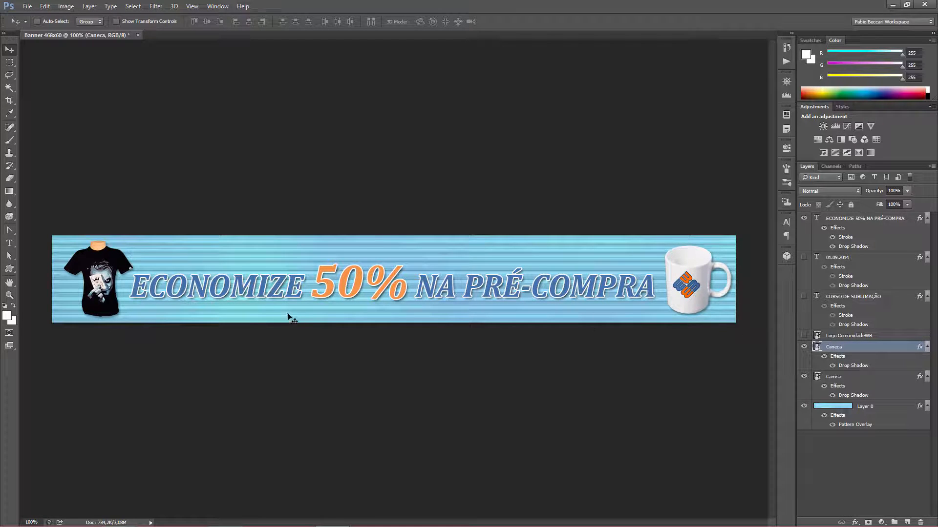
# Step: Nudge the Camisa shirt layer a little to the left to separate it from the start of the ECONOMIZE line
pyautogui.press('ctrl')
pyautogui.moveTo(143, 278)
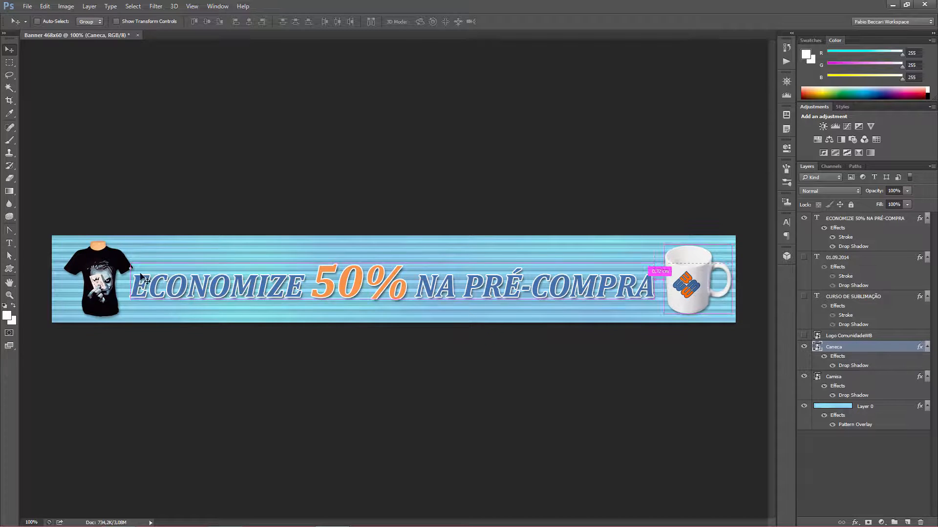
pyautogui.keyDown('ctrl'); pyautogui.click(100, 269); pyautogui.keyUp('ctrl')
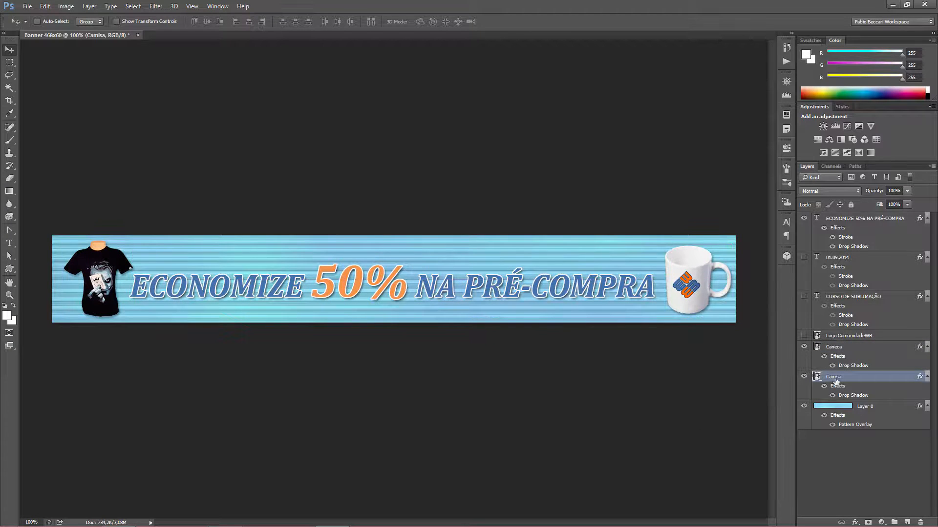
pyautogui.hotkey('shift', 'Left')
pyautogui.press('Left')
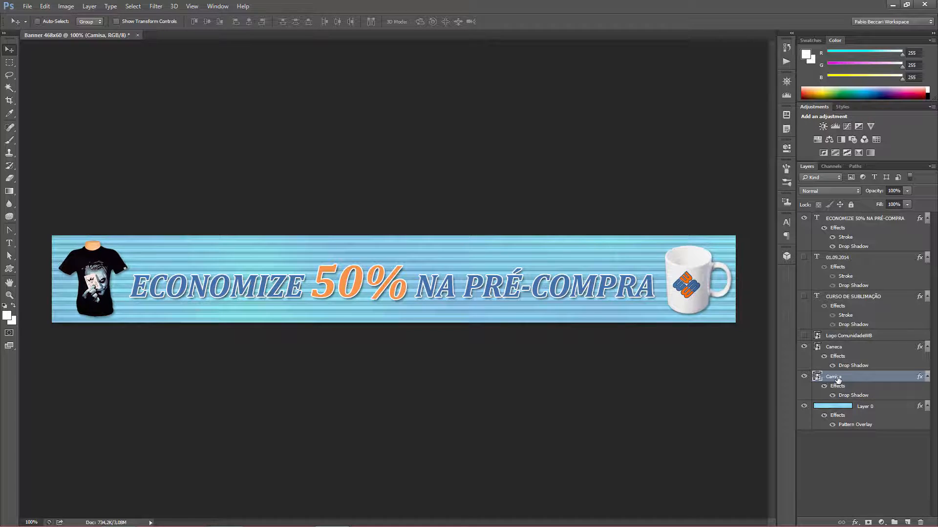
pyautogui.press('Left')
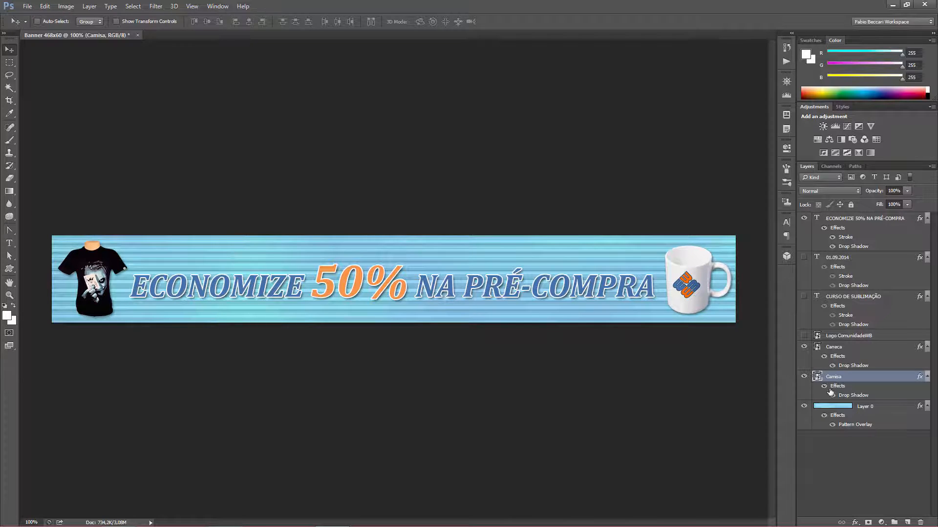
# Step: Try Auto-Select to pick the ECONOMIZE text and the mug directly on the canvas
pyautogui.click(37, 22)
pyautogui.click(158, 296)
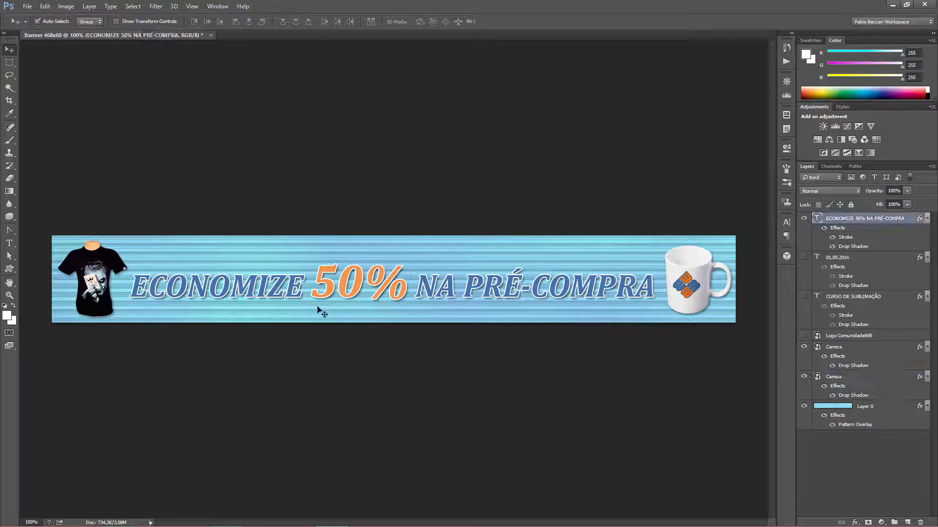
pyautogui.click(701, 275)
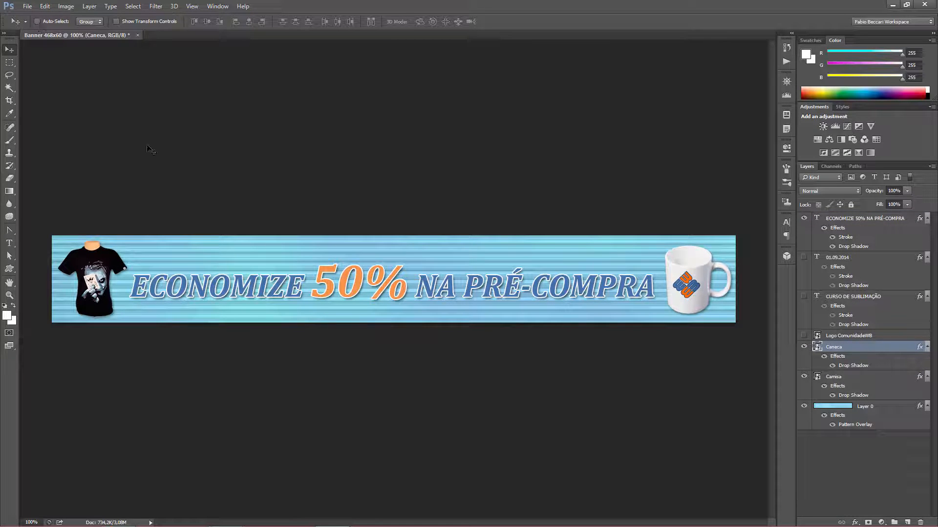
pyautogui.hotkey('ctrl', 'c')
# Step: Collapse the effects lists of the Caneca and Camisa layers and put both layers into one group
pyautogui.click(927, 349)
pyautogui.click(927, 359)
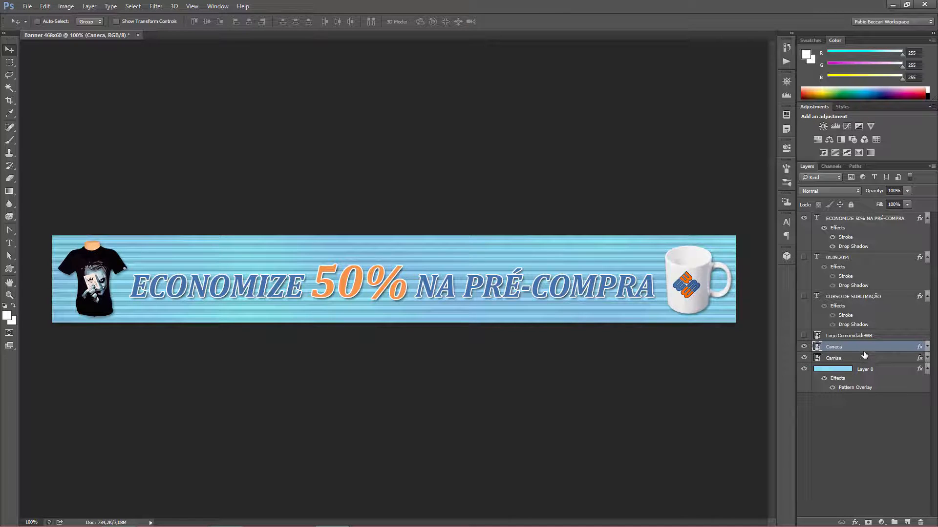
pyautogui.click(852, 360)
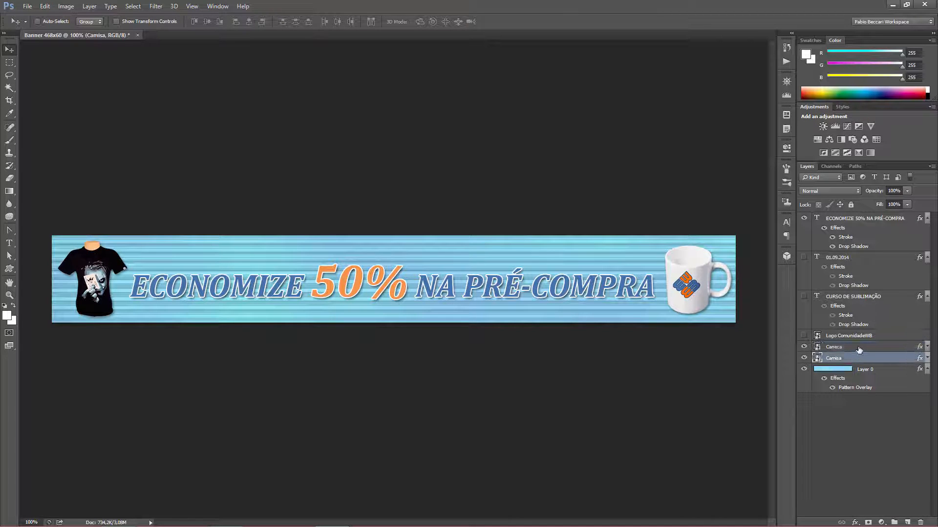
pyautogui.click(859, 348)
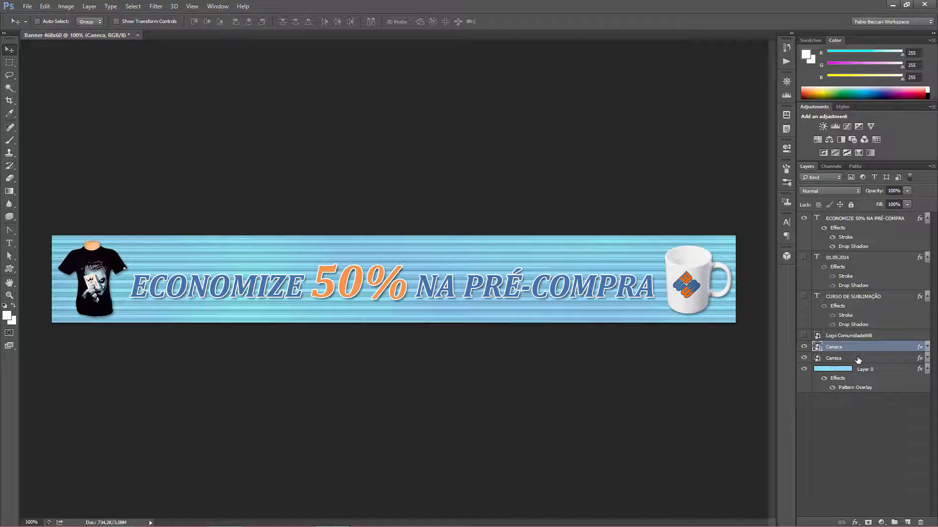
pyautogui.keyDown('shift'); pyautogui.click(860, 360); pyautogui.keyUp('shift')
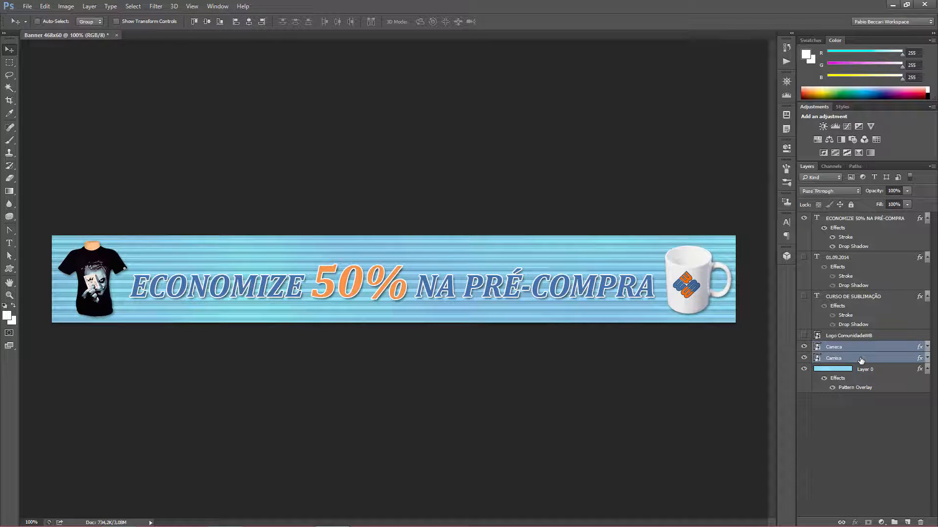
pyautogui.hotkey('ctrl', 'g')
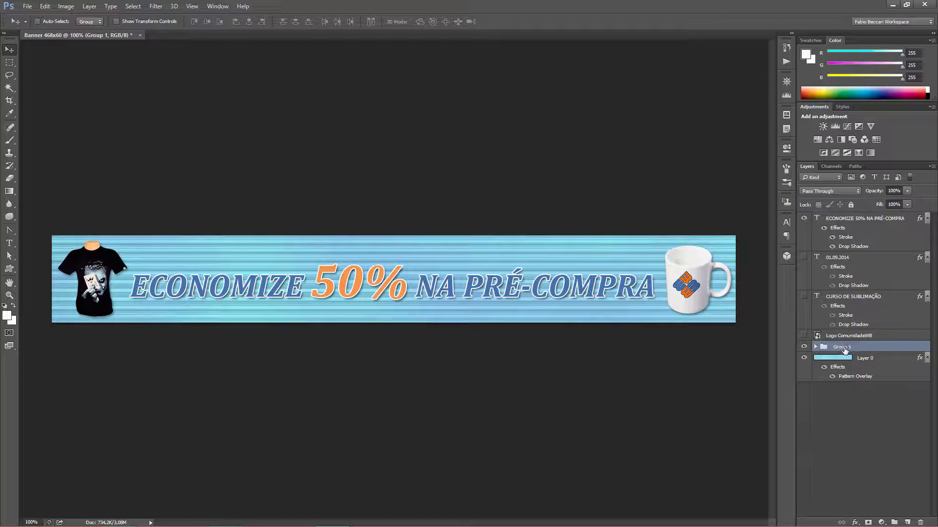
pyautogui.click(814, 347)
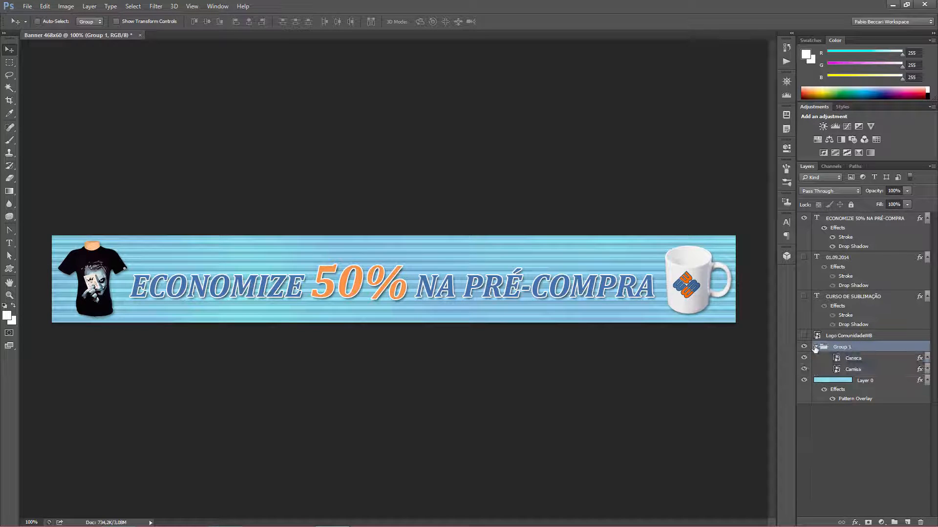
pyautogui.click(814, 347)
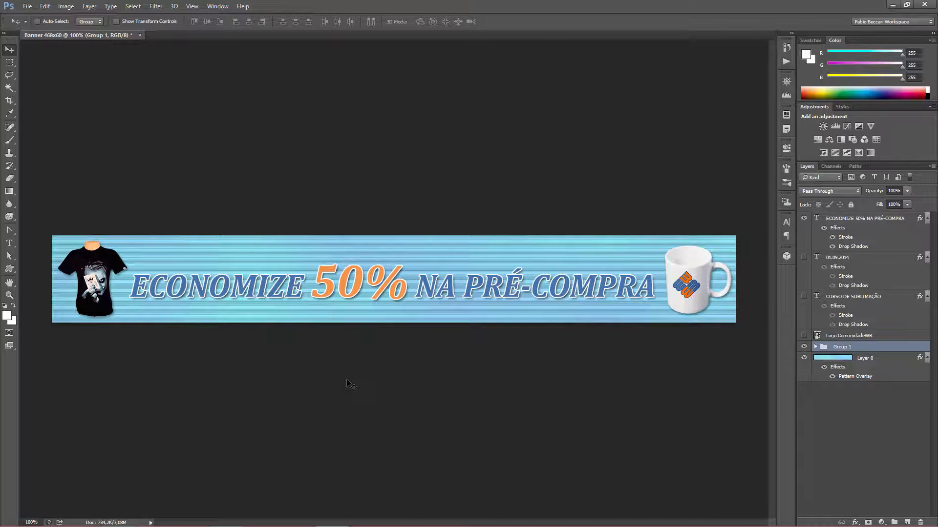
# Step: Show the Timeline and leave only Logo ComunidadeWB visible over the background, hiding Group 1 and the ECONOMIZE text
pyautogui.click(213, 7)
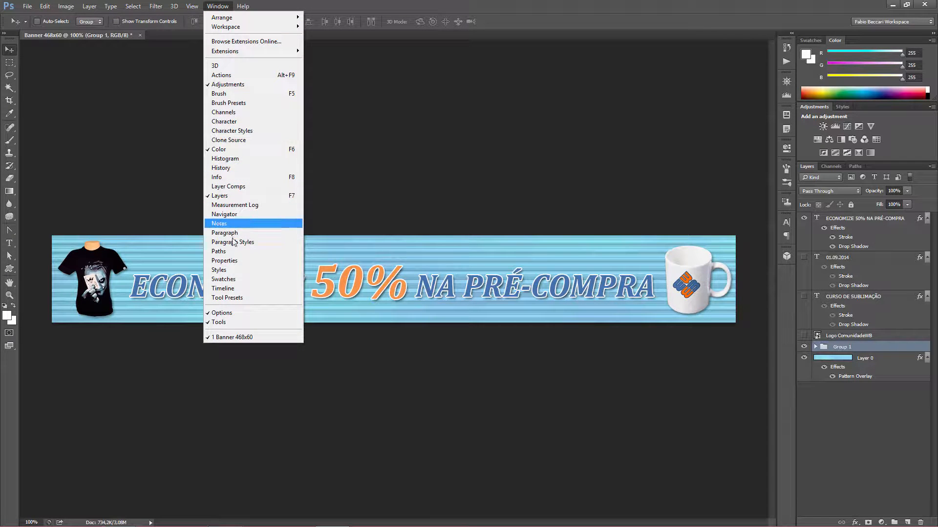
pyautogui.click(229, 290)
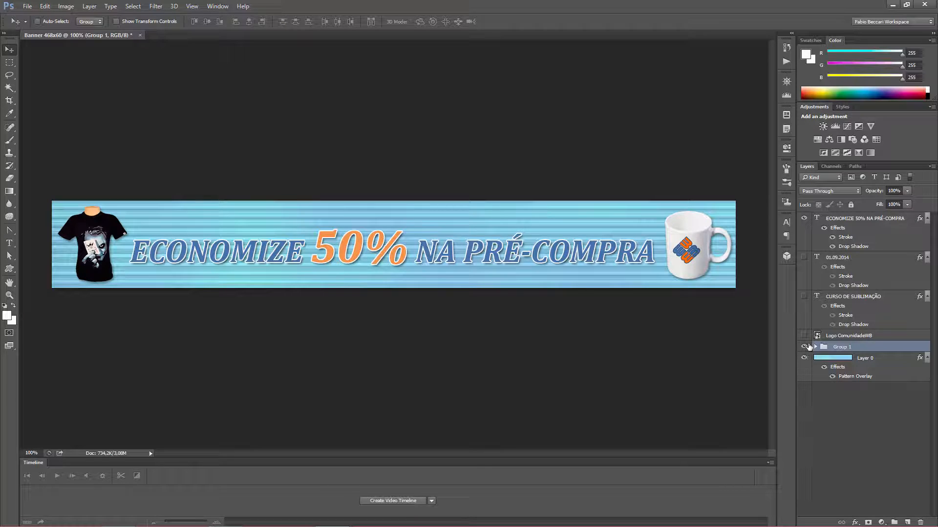
pyautogui.click(804, 347)
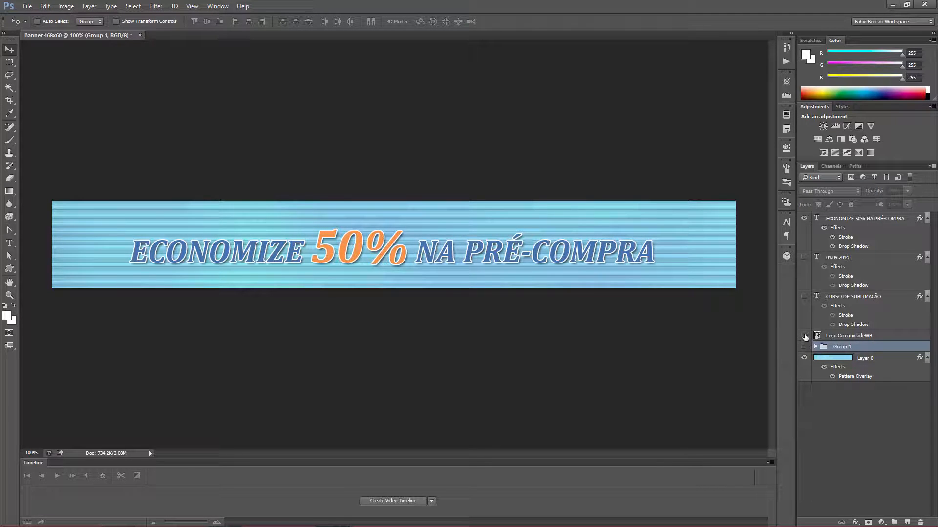
pyautogui.click(804, 336)
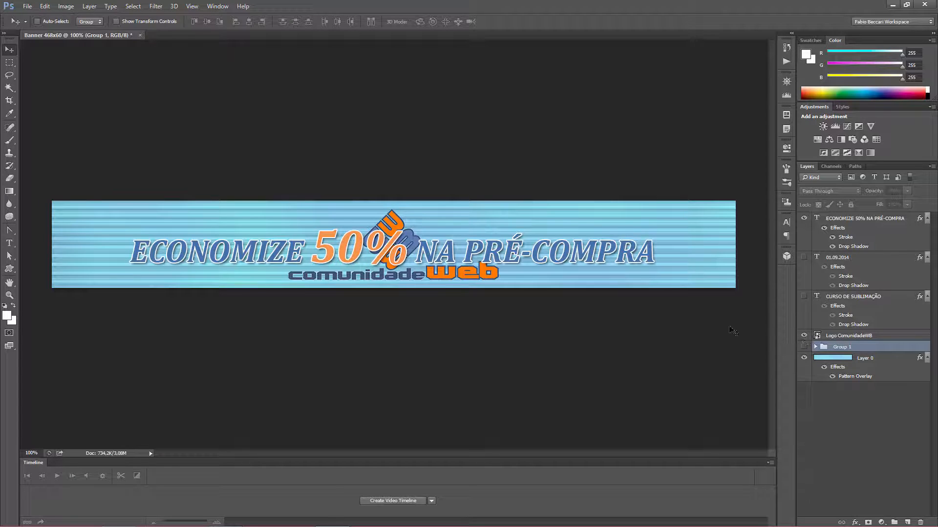
pyautogui.click(804, 219)
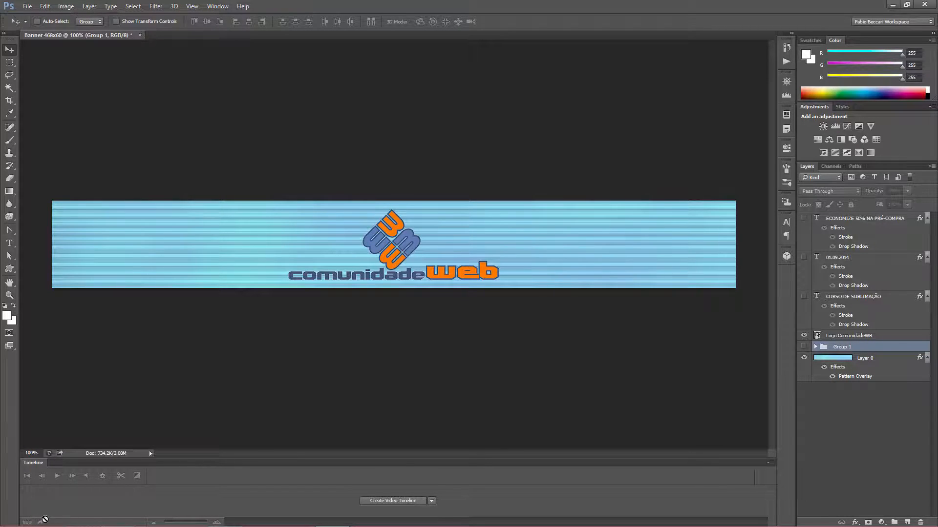
# Step: Create a frame animation in the Timeline and make Logo ComunidadeWB the active layer
pyautogui.click(433, 501)
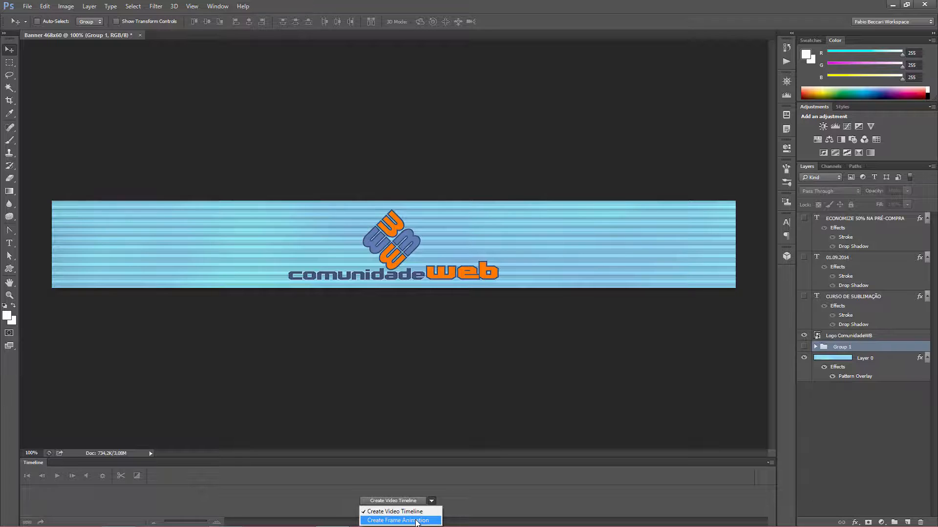
pyautogui.click(385, 521)
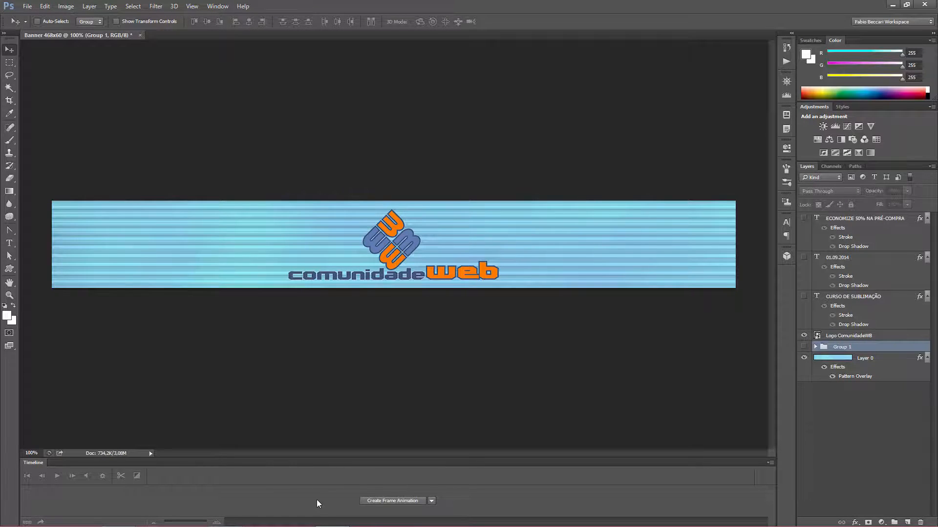
pyautogui.click(389, 501)
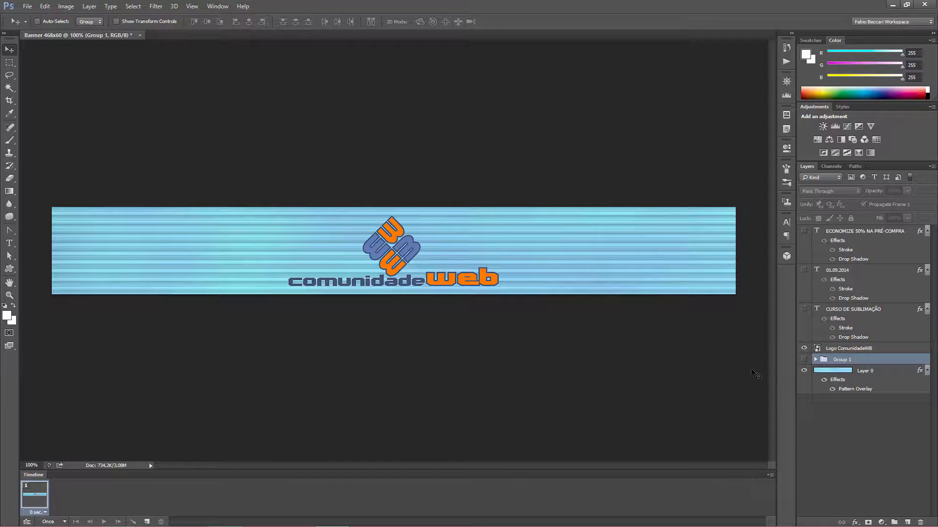
pyautogui.click(835, 350)
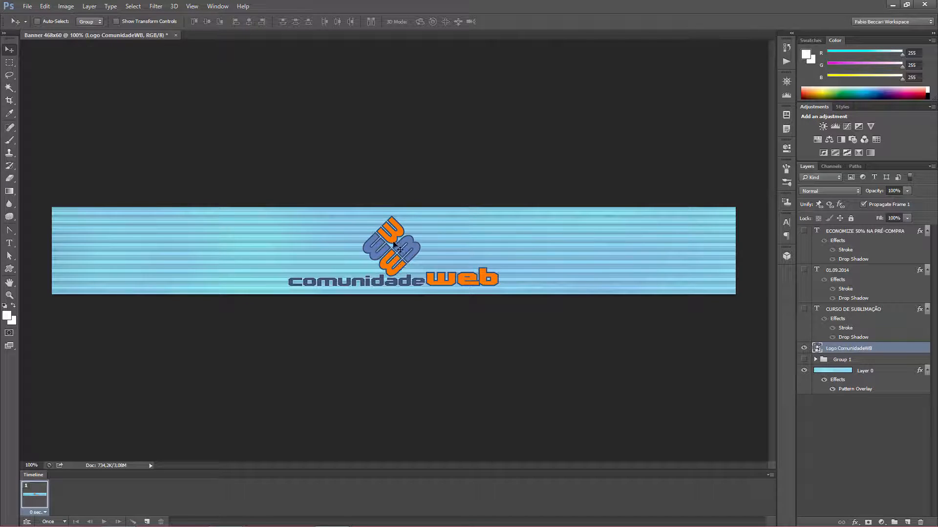
# Step: Try moving the logo down out of the banner area and undo the move
pyautogui.moveTo(394, 245); pyautogui.dragTo(391, 325)
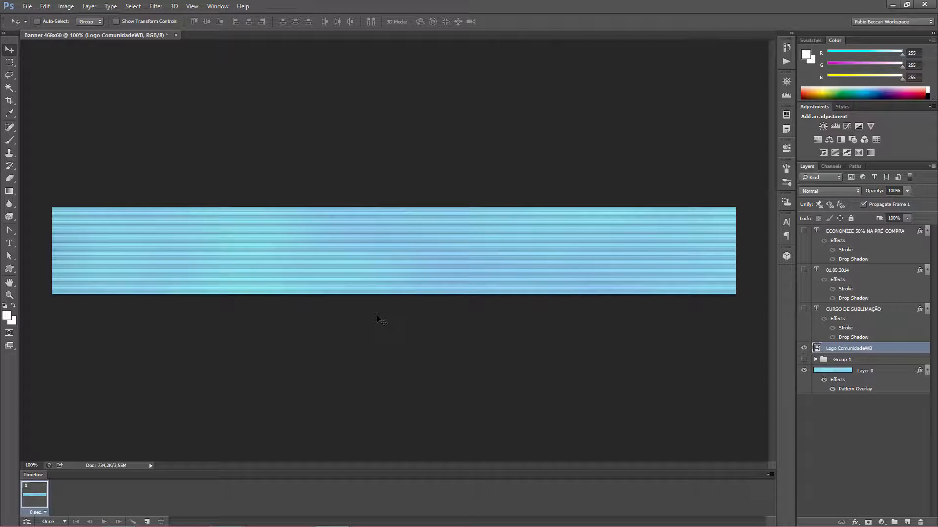
pyautogui.hotkey('ctrl', 'z')
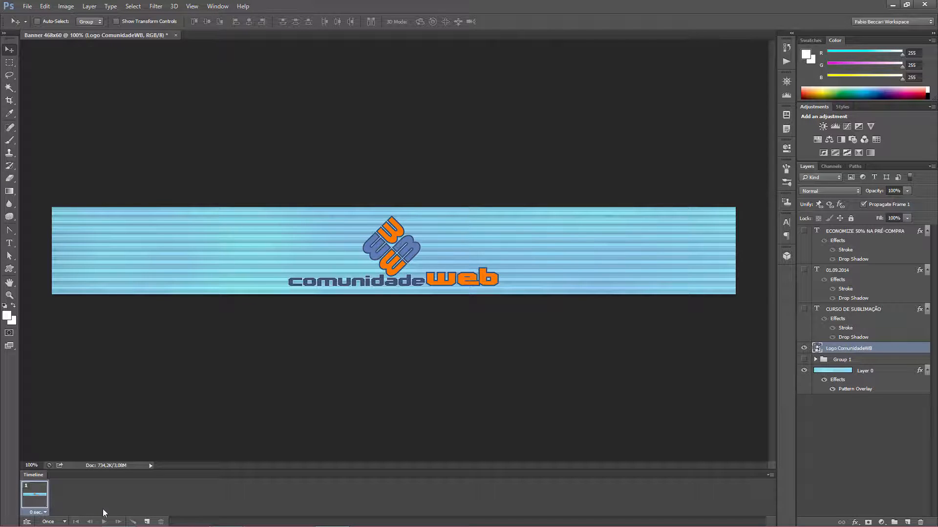
# Step: Set frame 1's delay to 0.5 seconds and lower the Logo ComunidadeWB layer's opacity to 0%
pyautogui.click(45, 512)
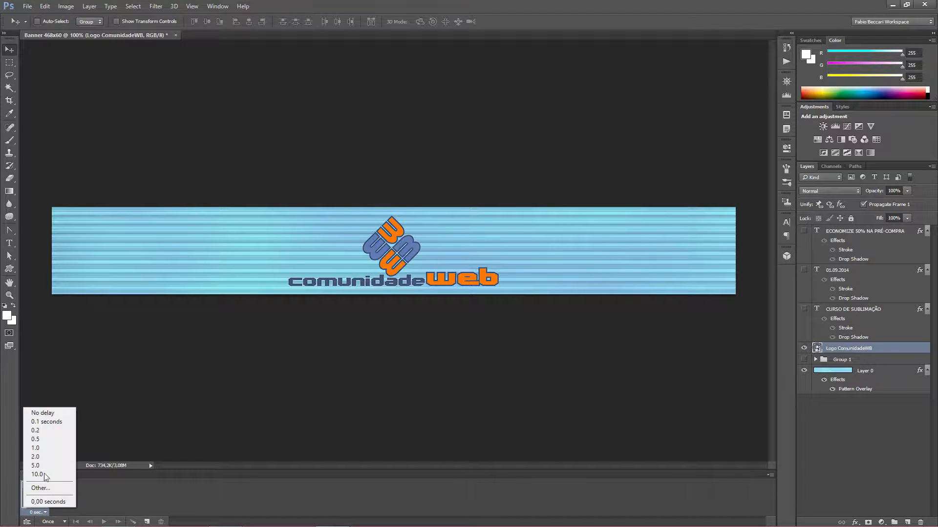
pyautogui.click(41, 442)
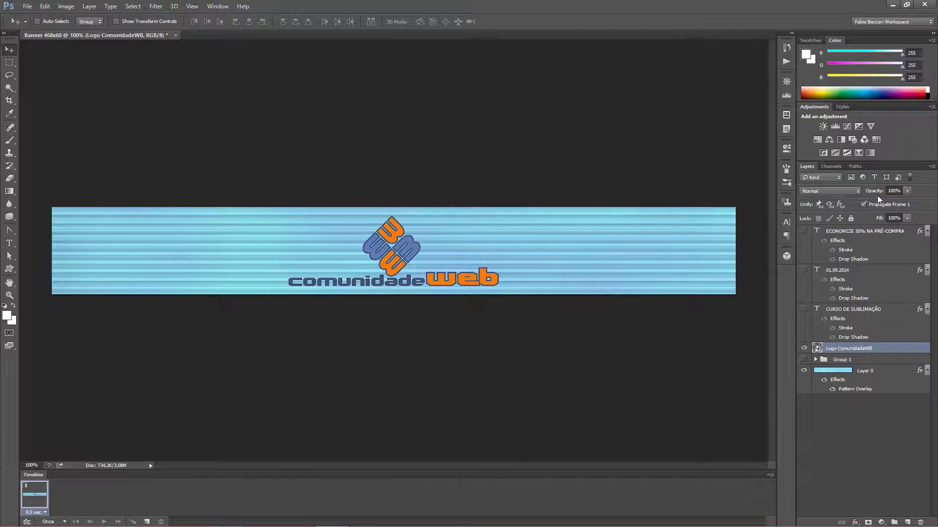
pyautogui.moveTo(877, 195); pyautogui.dragTo(797, 195)
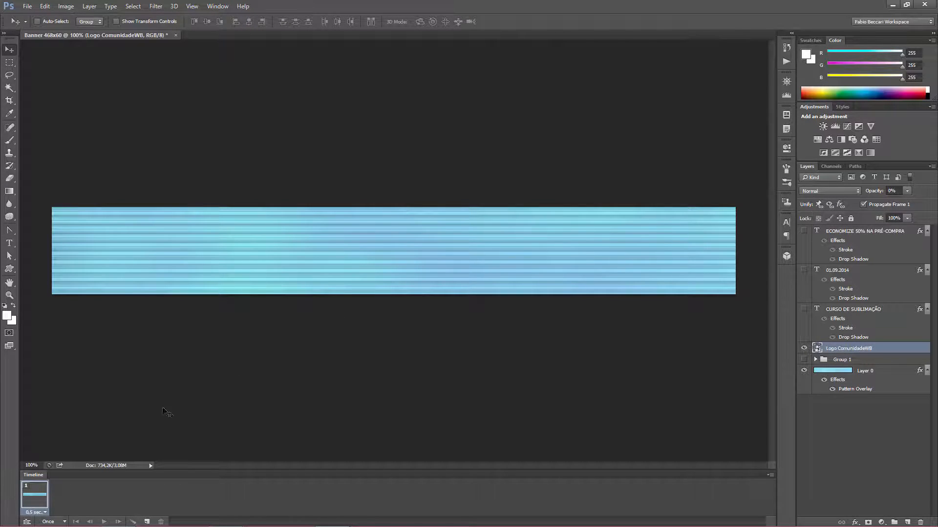
# Step: Duplicate frame 1 as a second frame and set the logo's opacity there to 35%
pyautogui.click(147, 522)
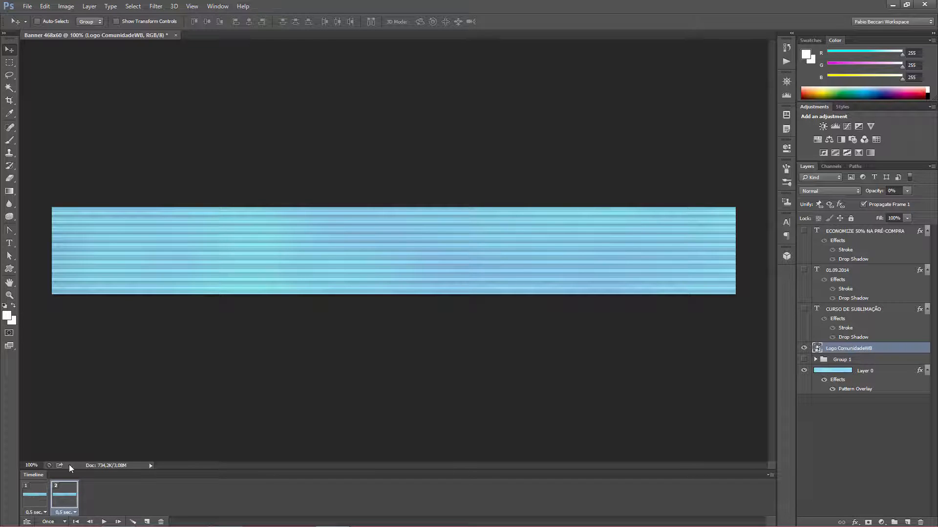
pyautogui.click(38, 497)
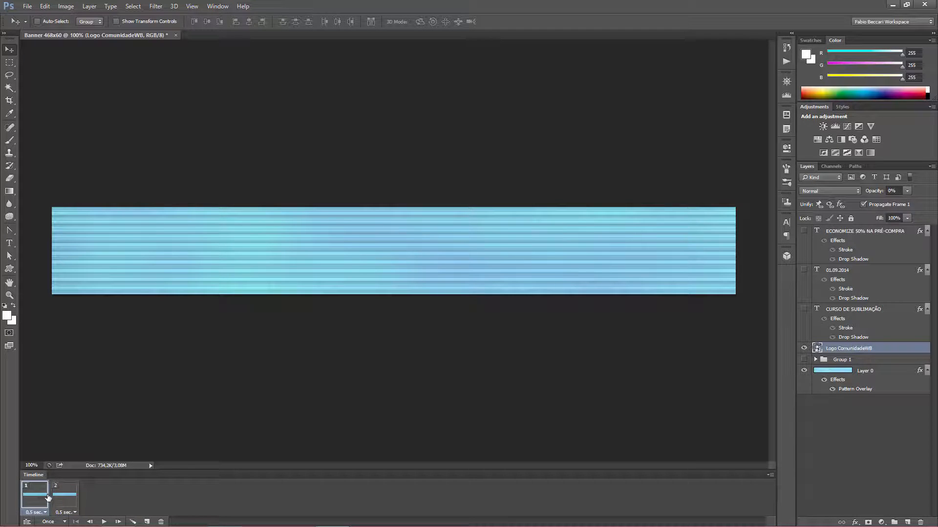
pyautogui.click(61, 497)
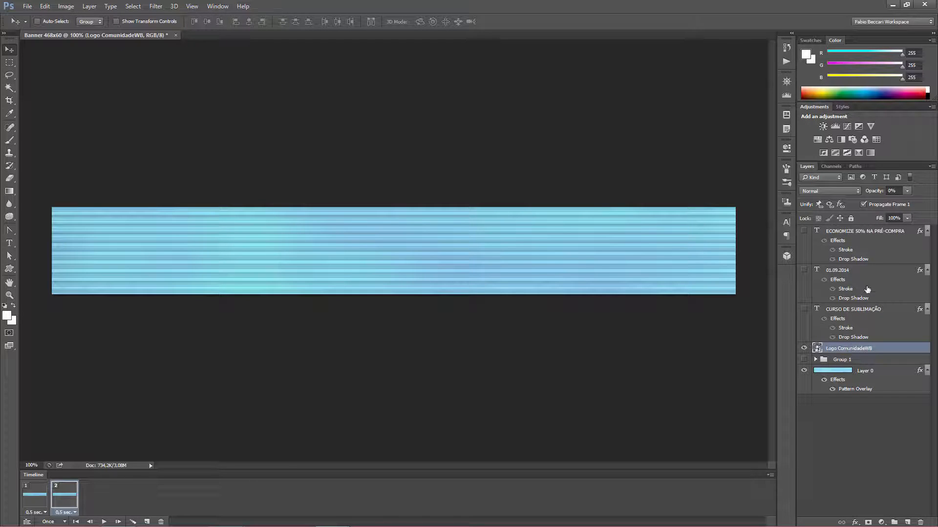
pyautogui.moveTo(874, 189); pyautogui.dragTo(885, 196)
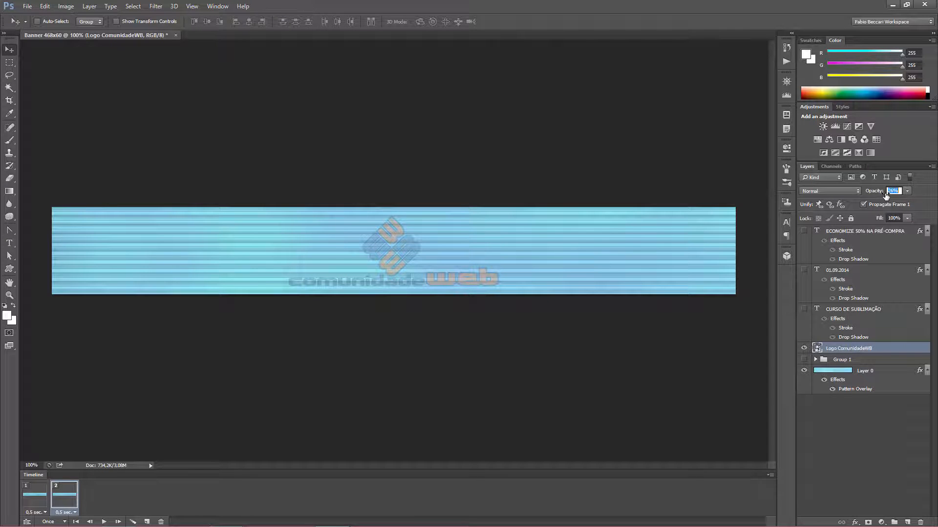
pyautogui.moveTo(888, 196); pyautogui.dragTo(889, 197)
# Step: Add frame 3 with the logo at 73% opacity and frame 4 at 100%, and return to frame 1
pyautogui.click(147, 522)
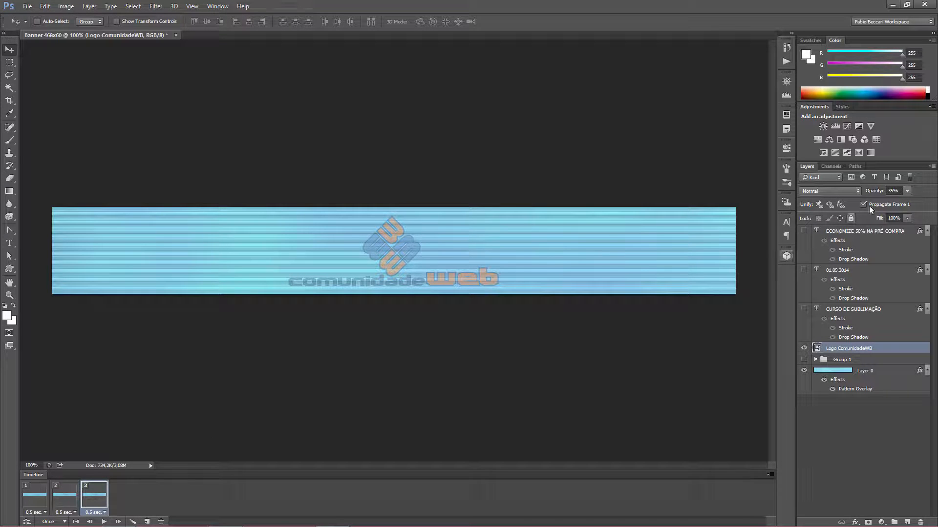
pyautogui.moveTo(872, 192); pyautogui.dragTo(894, 192)
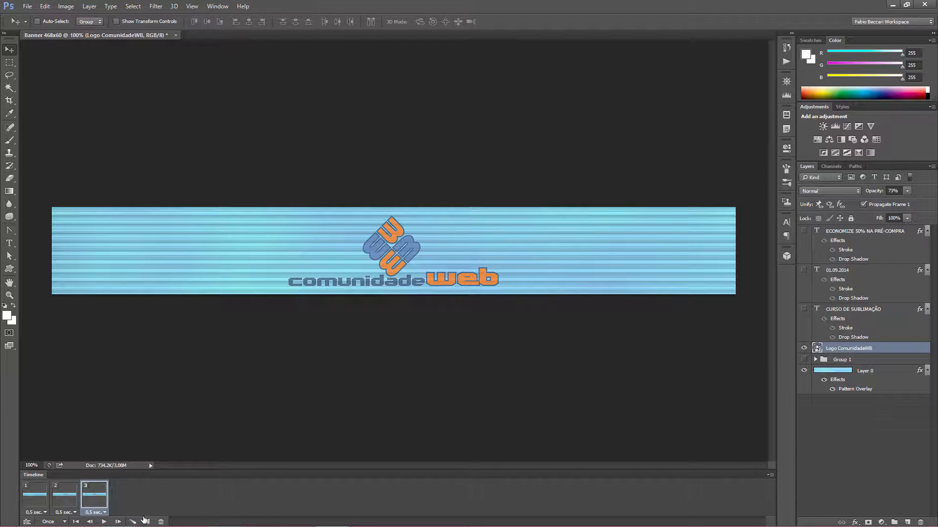
pyautogui.click(147, 522)
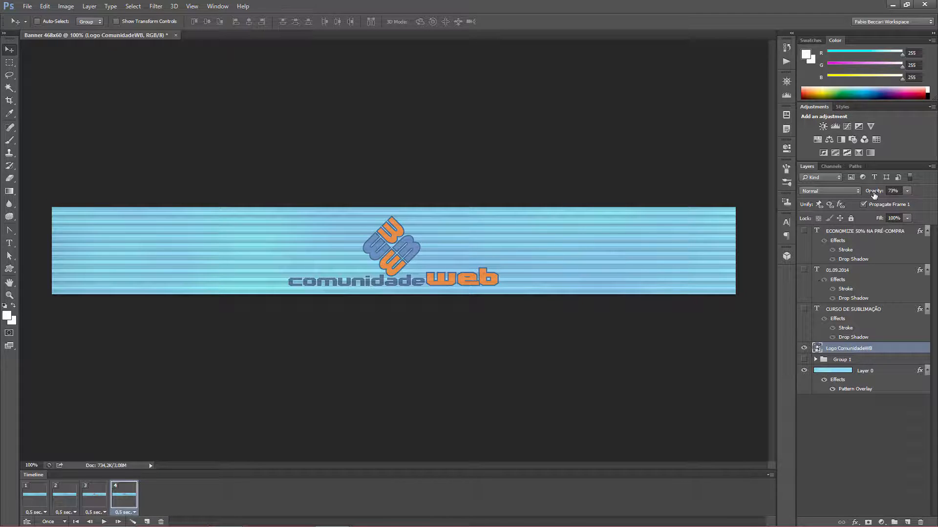
pyautogui.moveTo(873, 193); pyautogui.dragTo(909, 199)
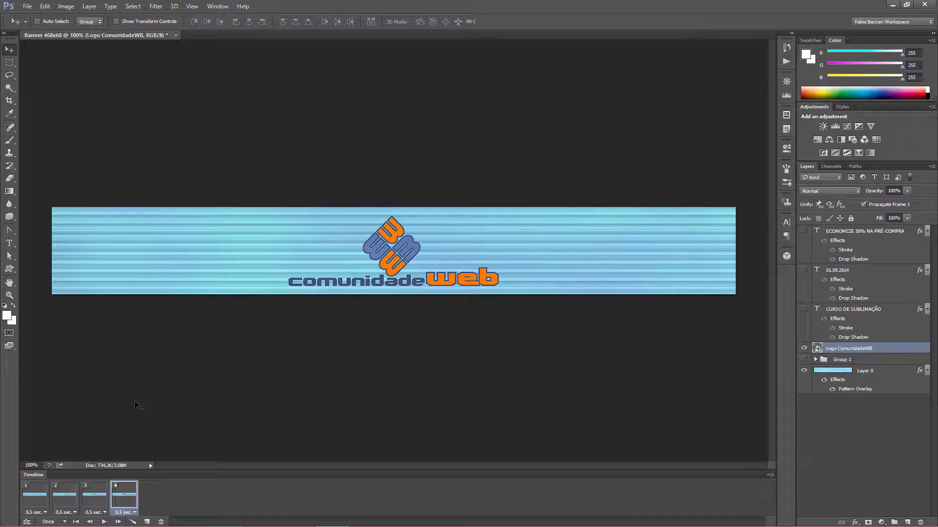
pyautogui.click(38, 496)
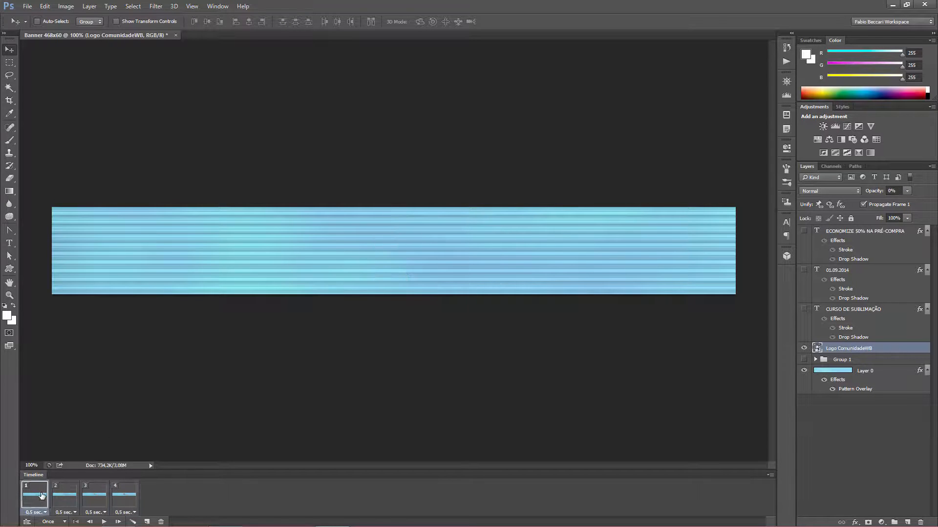
# Step: Check the logo fade across frames 1 to 4 and set the logo layer's opacity to 73% in frame 3
pyautogui.click(65, 497)
pyautogui.click(91, 496)
pyautogui.click(125, 496)
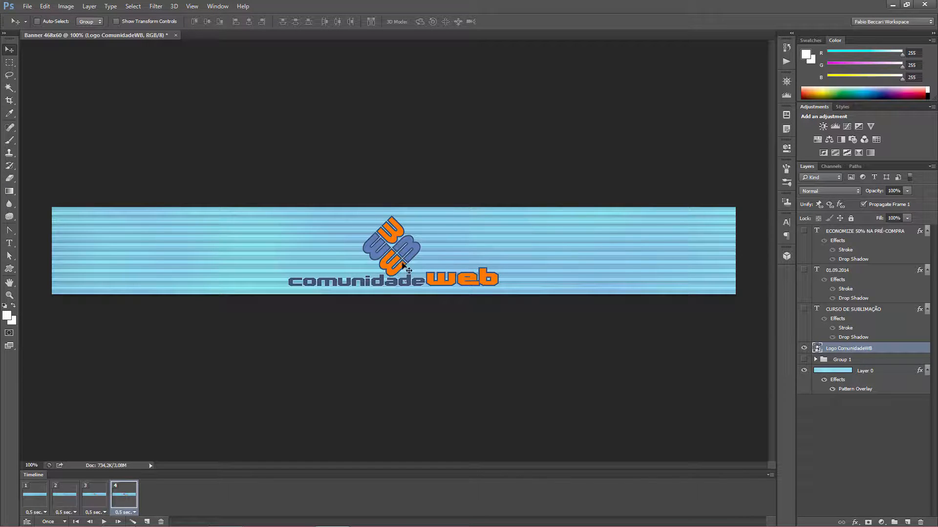
pyautogui.click(40, 504)
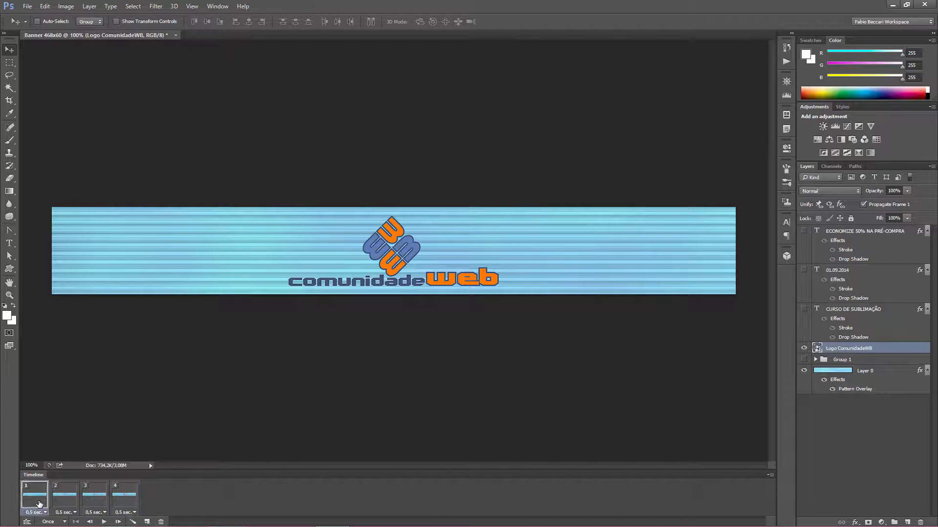
pyautogui.click(63, 503)
pyautogui.click(90, 503)
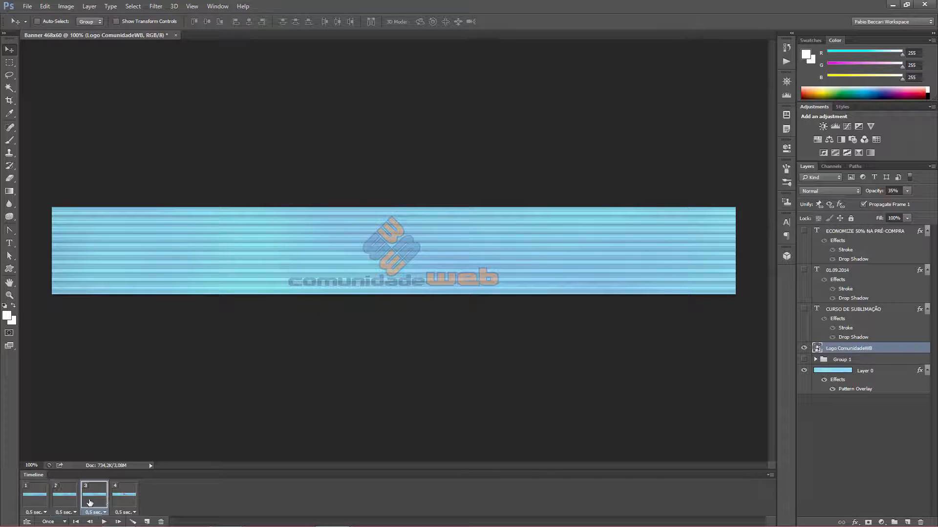
pyautogui.press('7')
pyautogui.press('3')
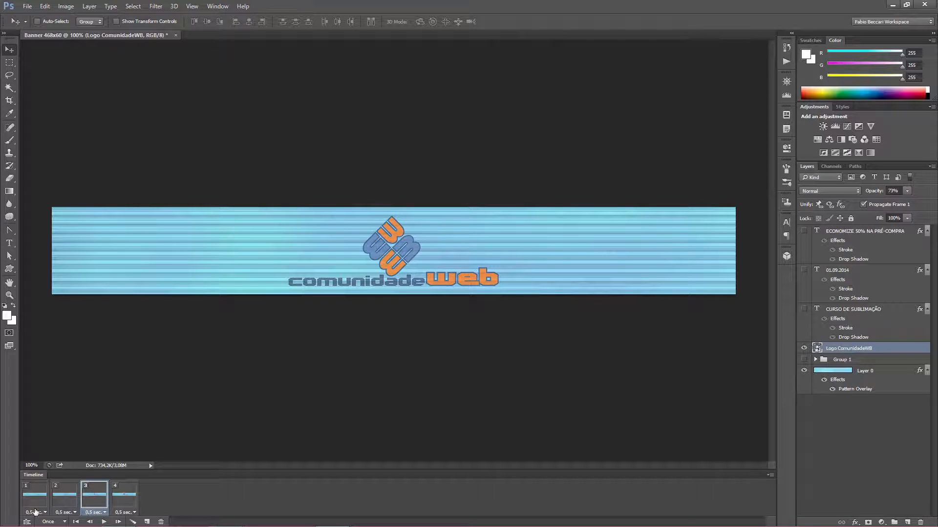
# Step: Duplicate frame 4 as a fifth frame, with the logo moved partly below the banner's lower edge and its opacity at 70%
pyautogui.click(121, 503)
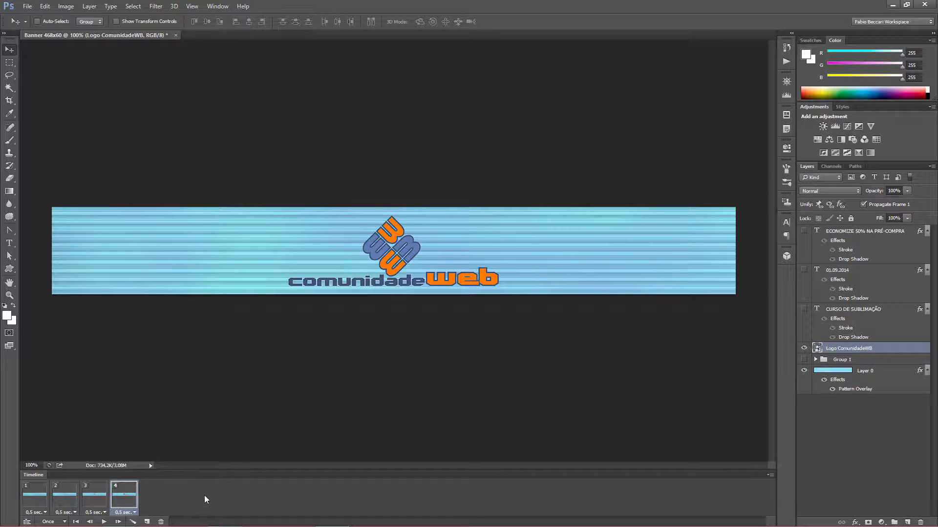
pyautogui.click(134, 513)
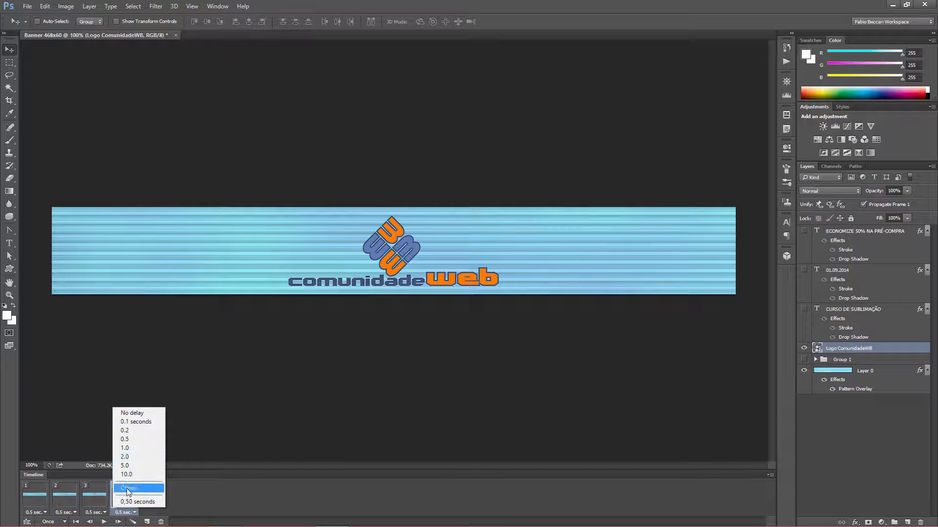
pyautogui.click(194, 503)
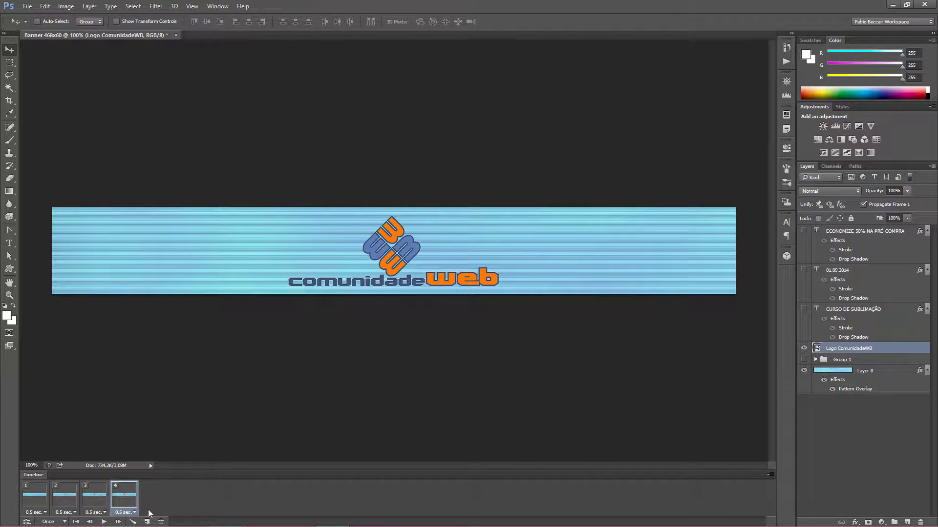
pyautogui.click(147, 522)
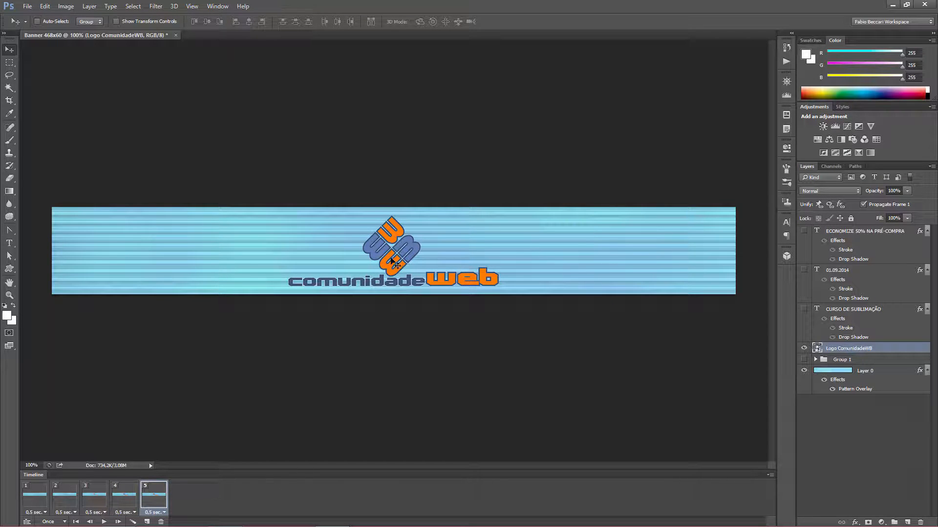
pyautogui.moveTo(391, 258); pyautogui.dragTo(389, 281)
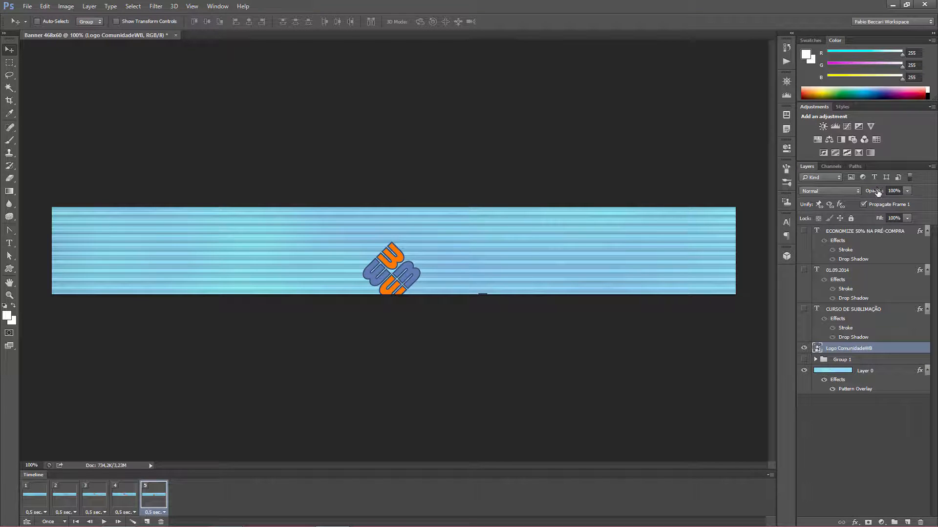
pyautogui.click(874, 192)
pyautogui.moveTo(874, 192); pyautogui.dragTo(856, 198)
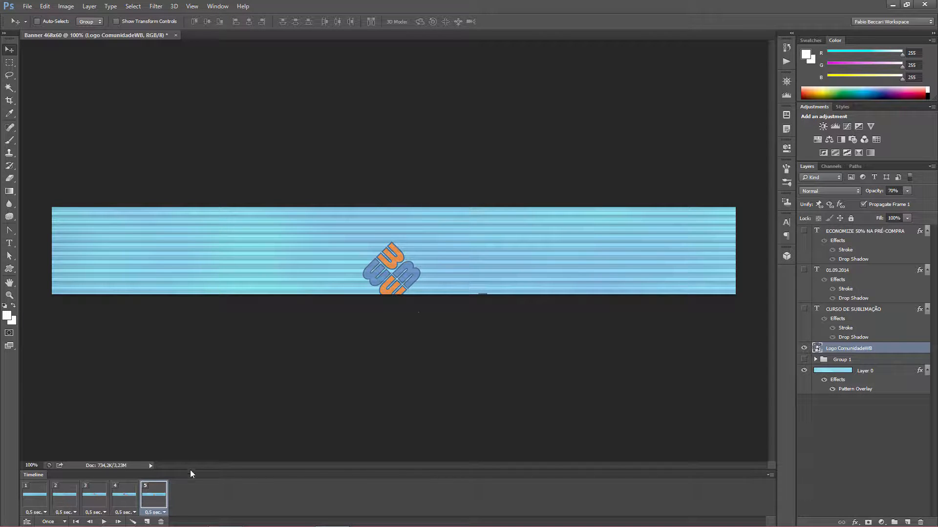
# Step: Add a sixth frame with the logo moved further down until only its tip remains in the banner, and duplicate it as frame 7
pyautogui.click(147, 522)
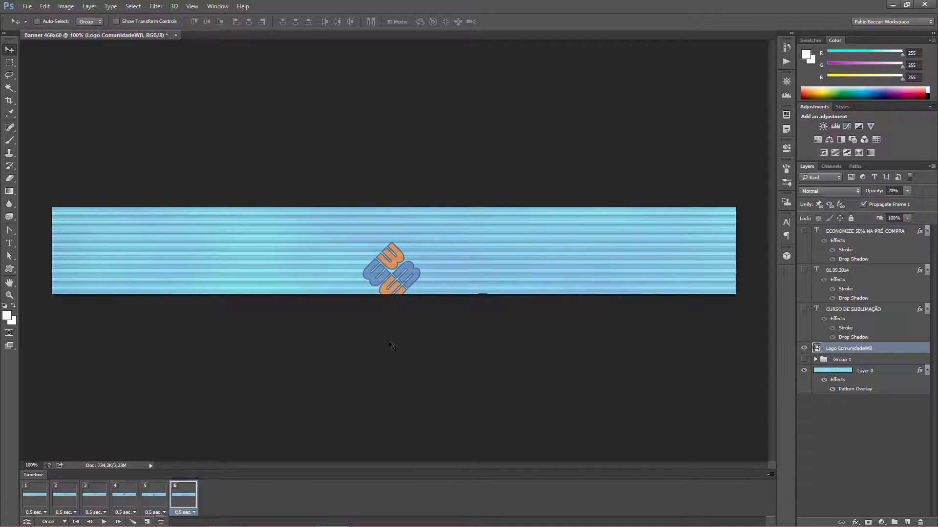
pyautogui.moveTo(395, 266); pyautogui.dragTo(395, 295)
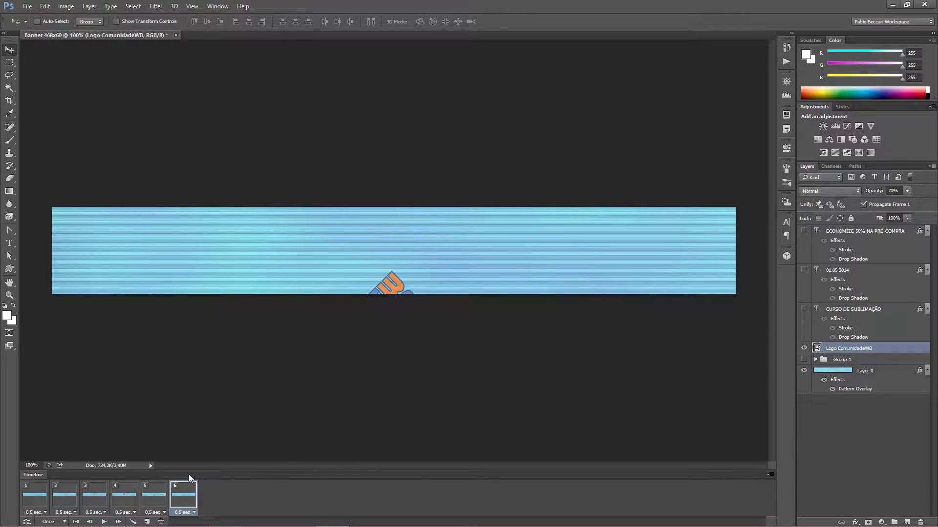
pyautogui.click(146, 521)
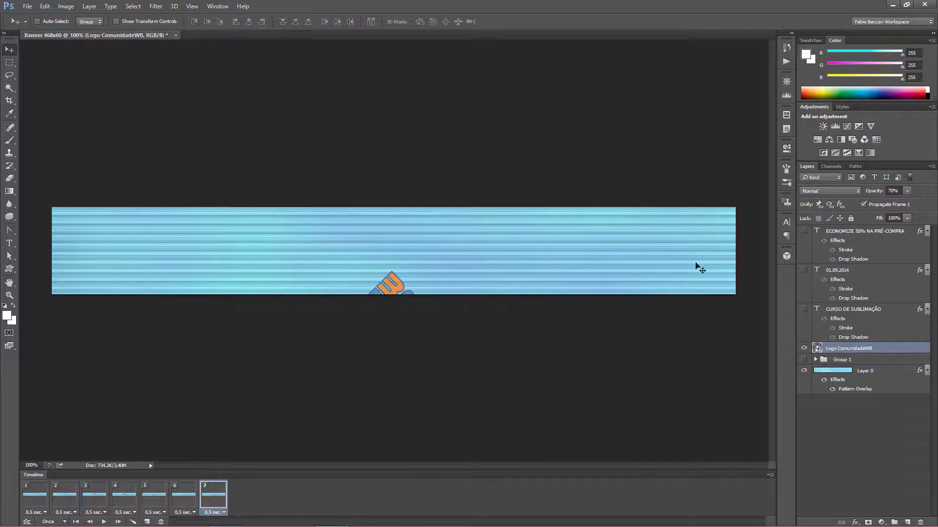
# Step: Compare frames 5 and 6 and set the logo layer's opacity to 32% in frame 6
pyautogui.click(190, 495)
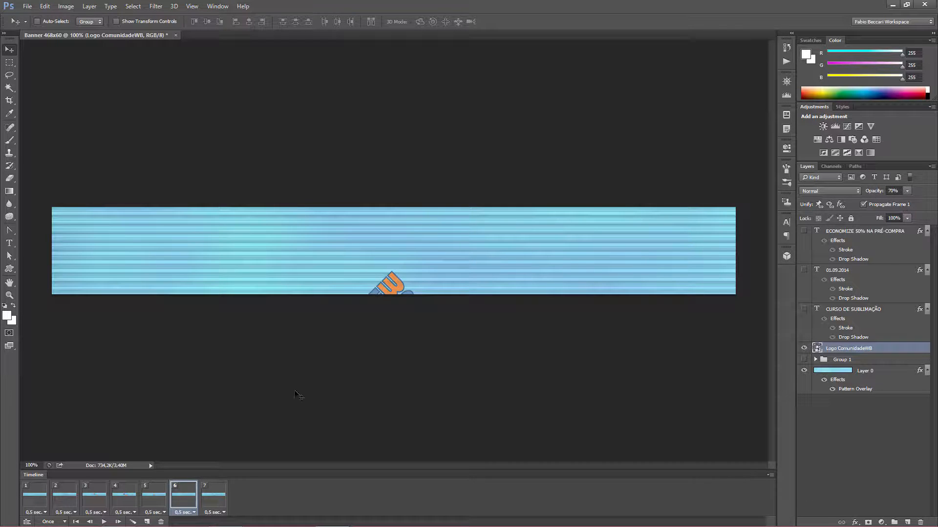
pyautogui.click(153, 499)
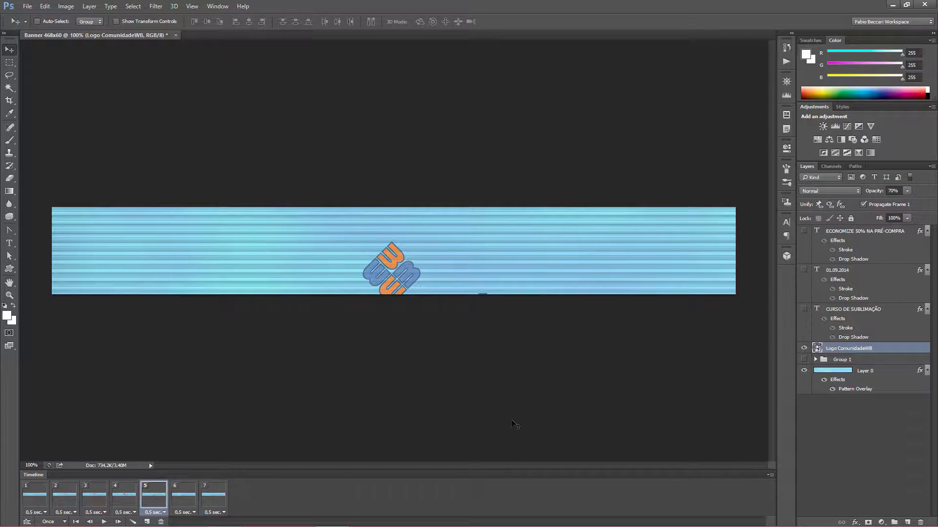
pyautogui.click(181, 501)
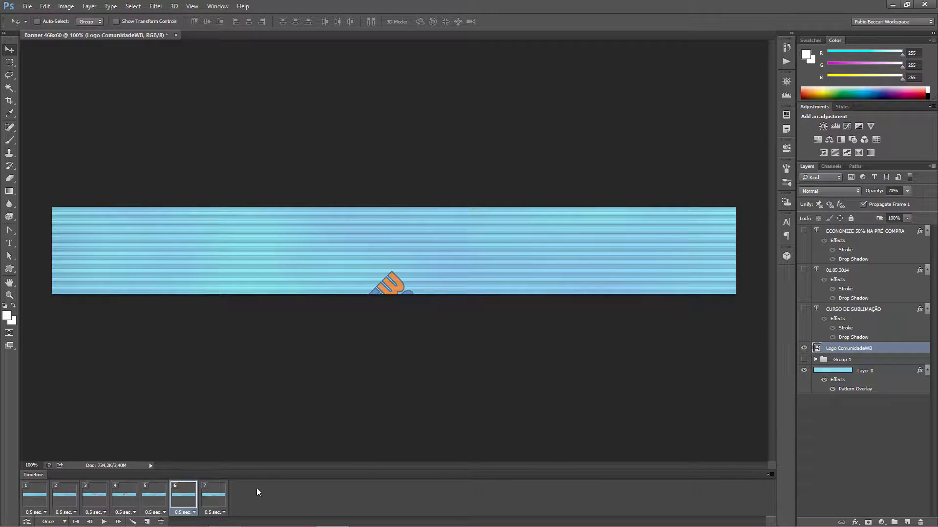
pyautogui.moveTo(872, 195); pyautogui.dragTo(851, 194)
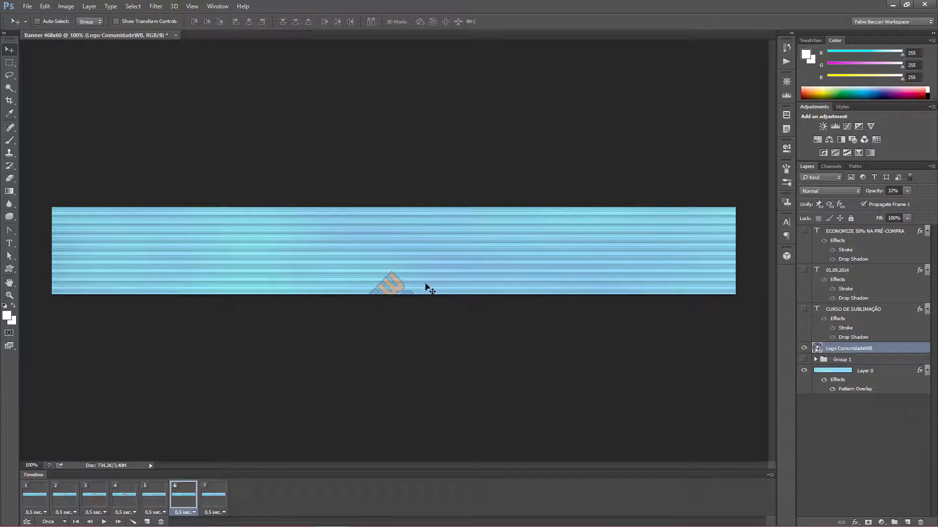
# Step: In frame 7, move the logo down out of the banner and set its opacity to 0%
pyautogui.click(212, 498)
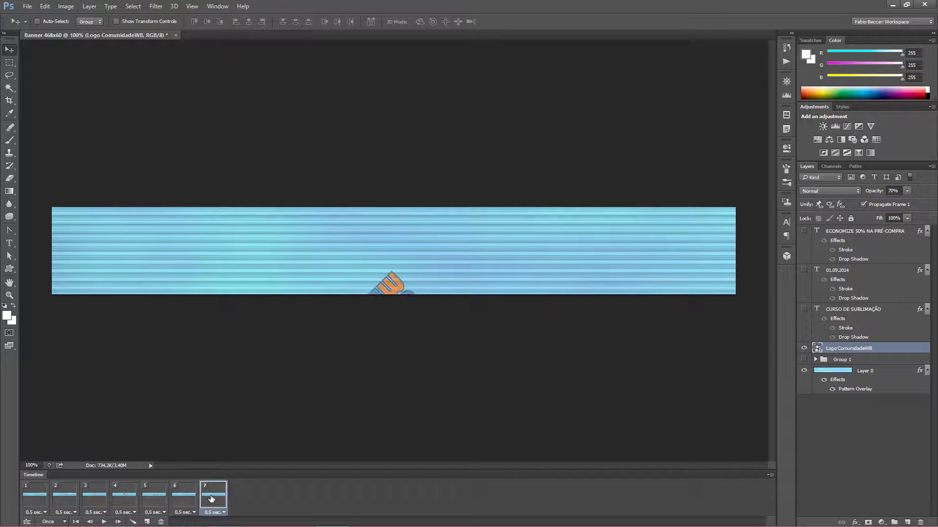
pyautogui.moveTo(392, 293); pyautogui.dragTo(391, 321)
pyautogui.moveTo(869, 197); pyautogui.dragTo(807, 202)
# Step: Review the logo's fade-in and downward exit by stepping through frames 1 to 7
pyautogui.click(38, 510)
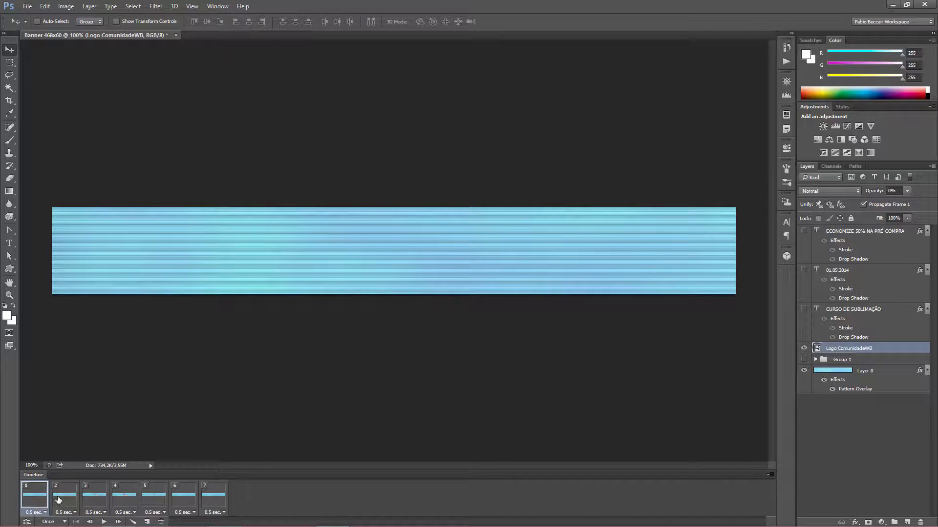
pyautogui.click(61, 501)
pyautogui.click(102, 499)
pyautogui.click(126, 499)
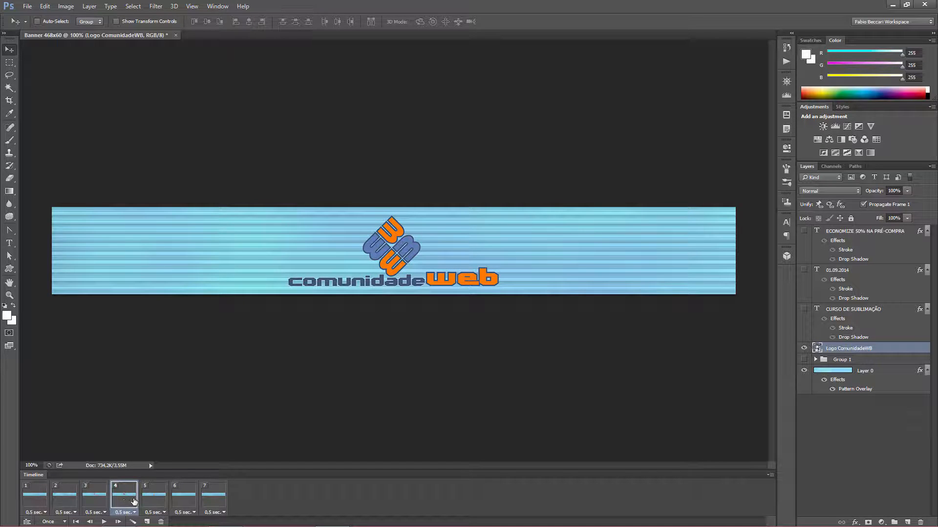
pyautogui.click(150, 503)
pyautogui.click(180, 504)
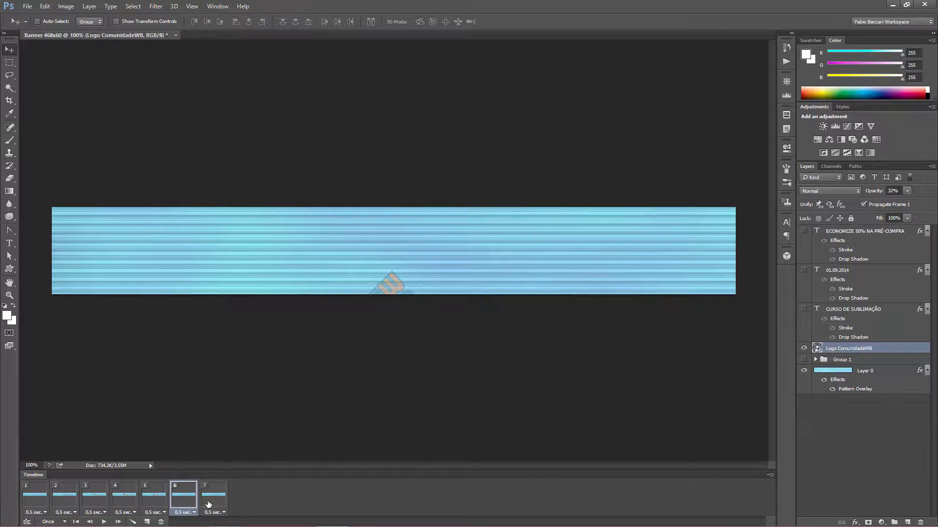
pyautogui.click(211, 505)
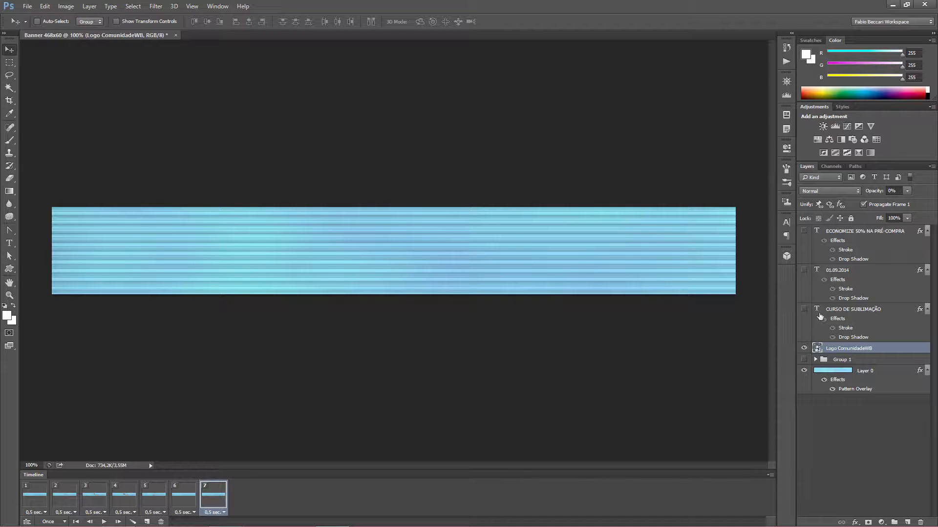
pyautogui.click(804, 359)
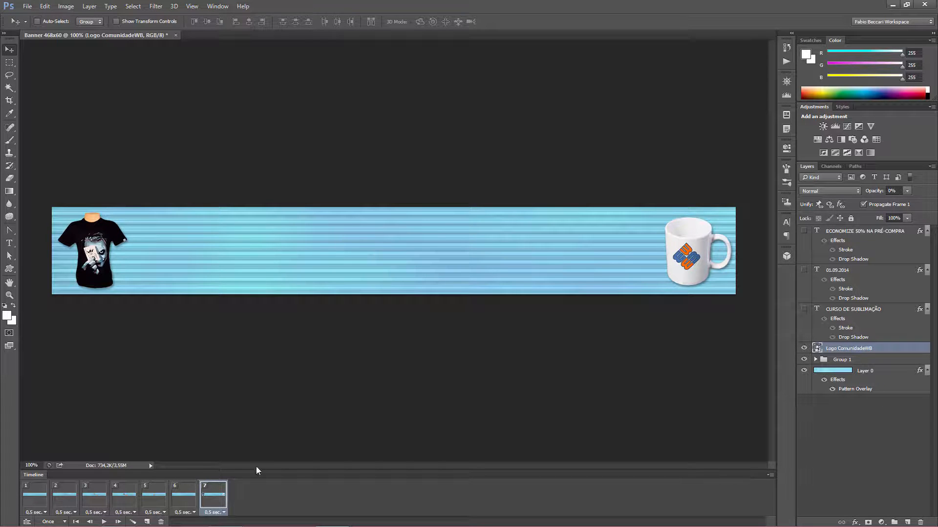
pyautogui.click(805, 349)
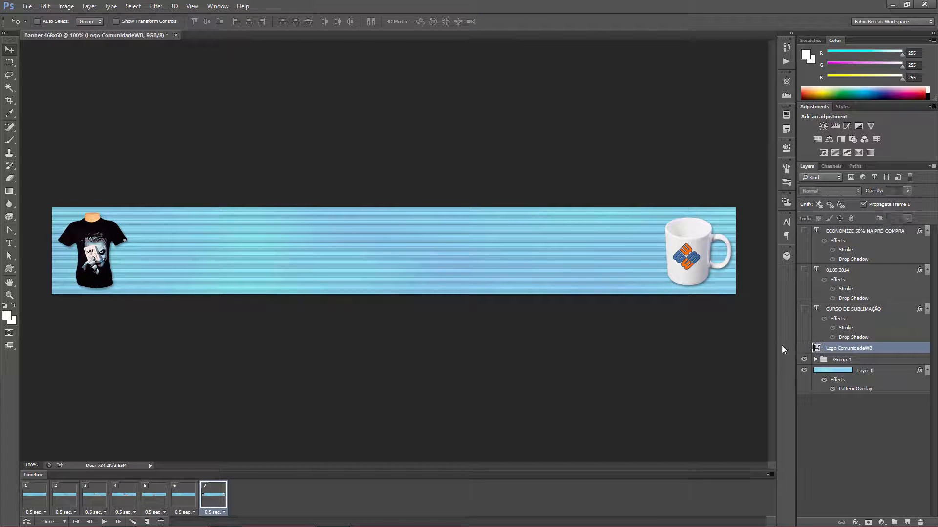
pyautogui.click(804, 348)
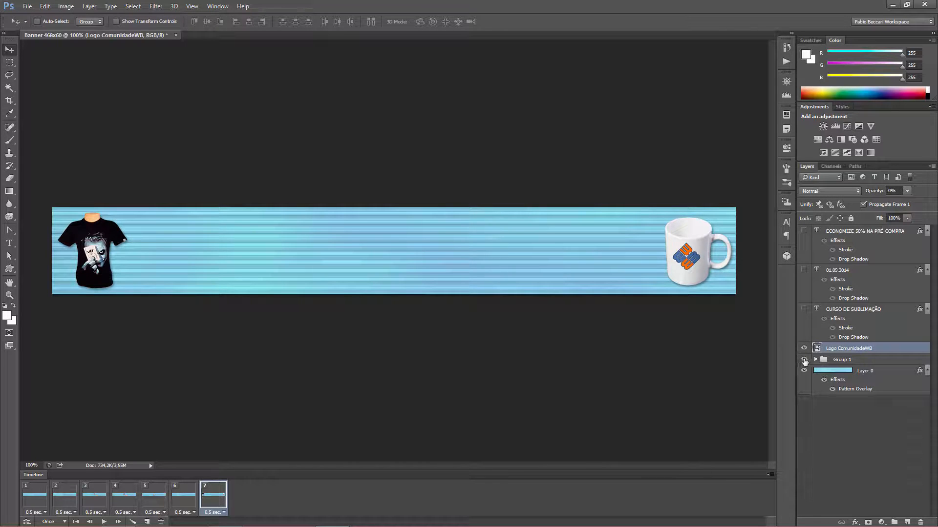
pyautogui.click(804, 359)
# Step: Compare the logo's position and opacity between frames 4 and 5
pyautogui.click(156, 497)
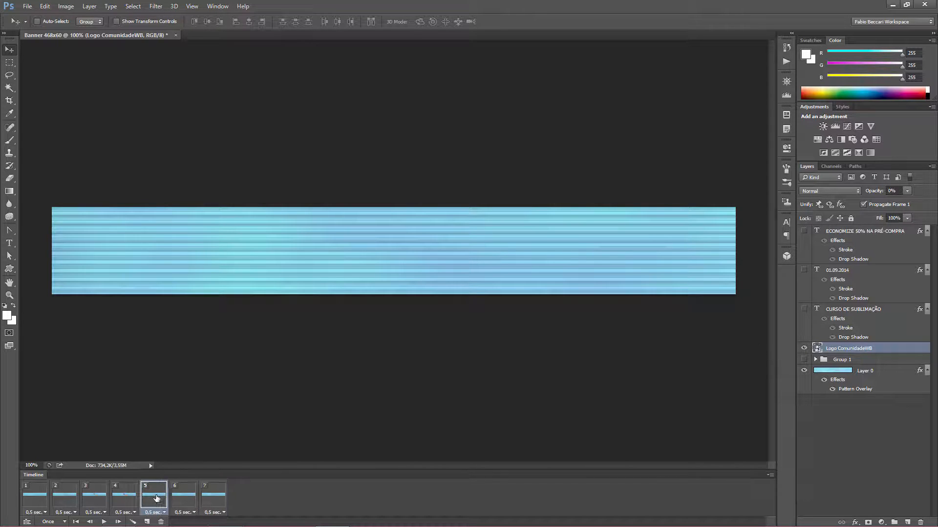
pyautogui.click(125, 498)
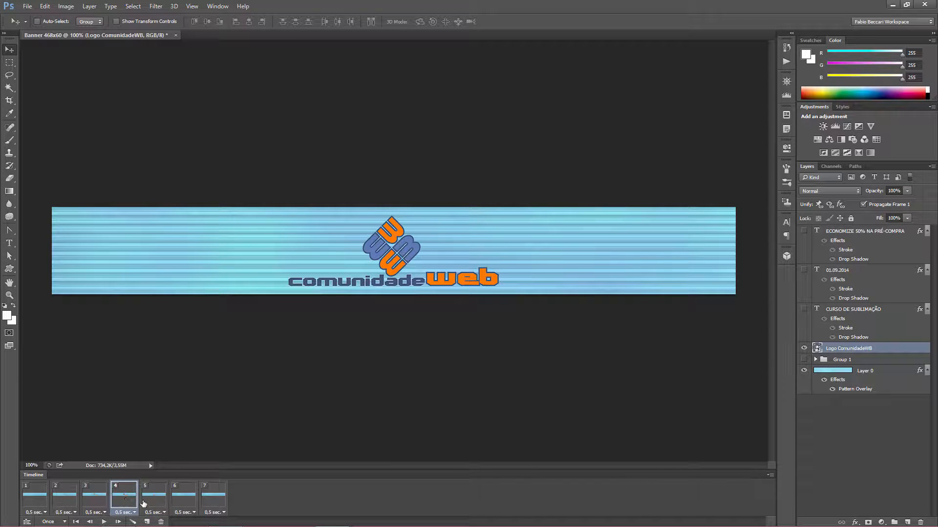
pyautogui.click(147, 502)
pyautogui.click(130, 502)
pyautogui.click(150, 500)
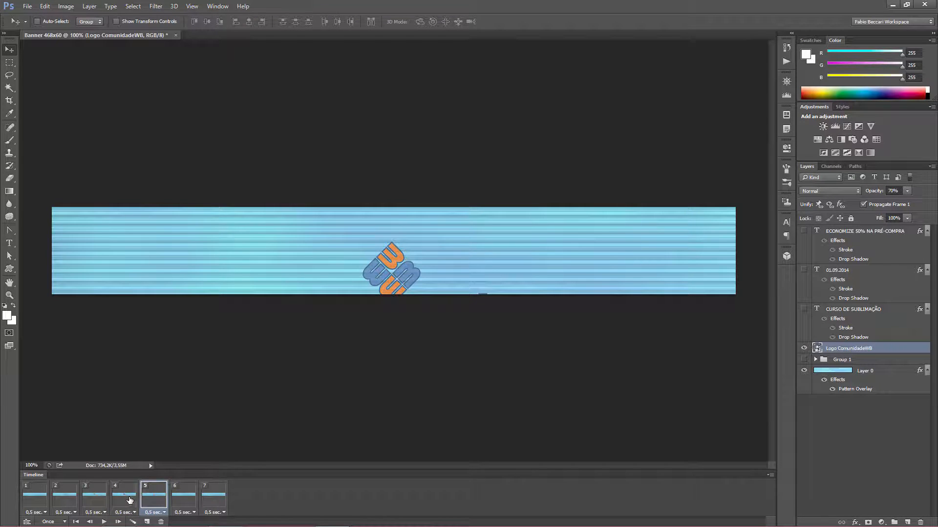
pyautogui.click(130, 500)
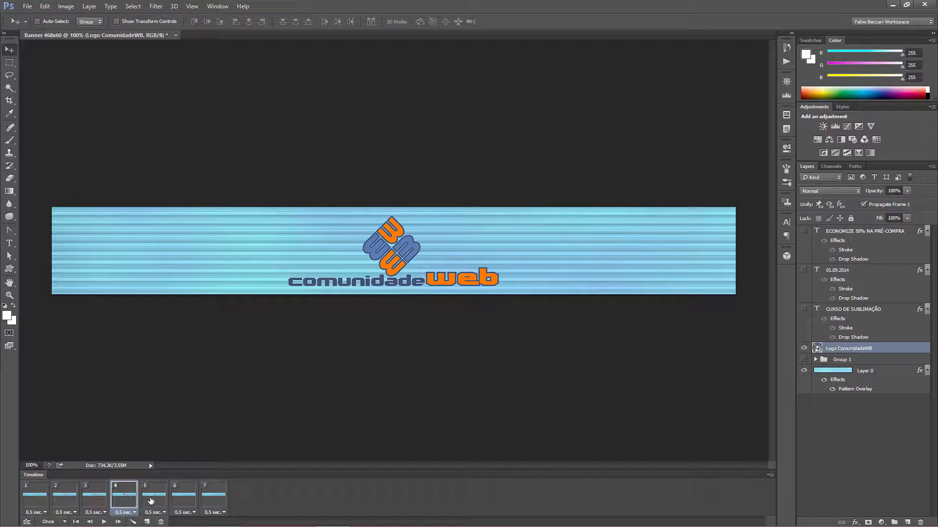
pyautogui.click(151, 501)
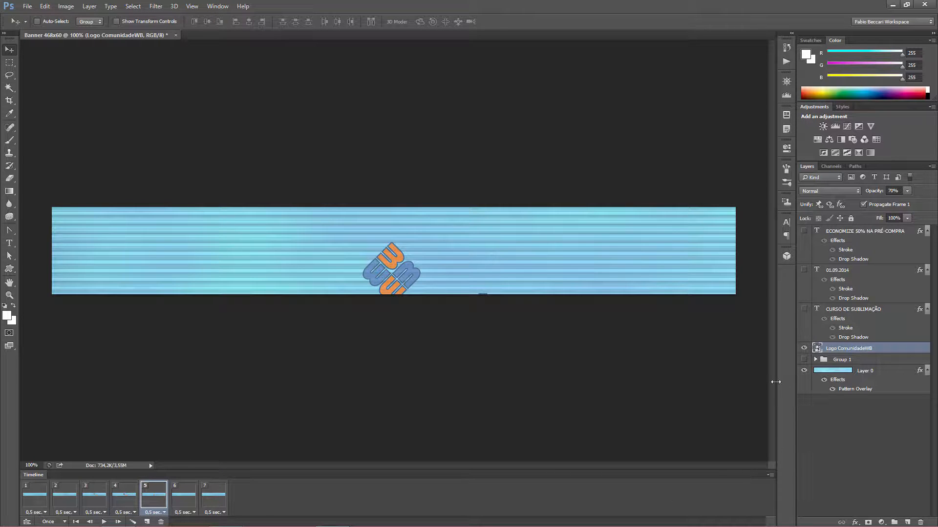
# Step: In frame 5, show Group 1 with the shirt and mug and move it down so only their tops remain in the banner
pyautogui.click(804, 360)
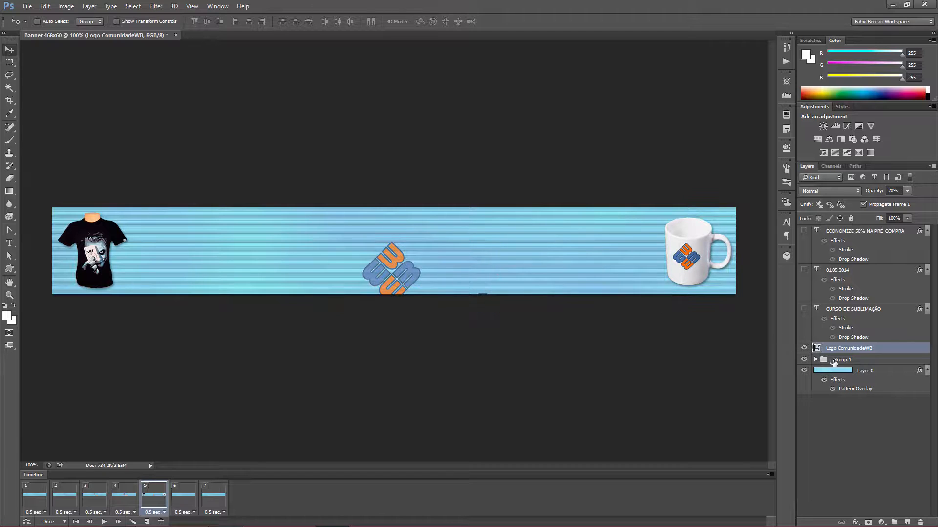
pyautogui.click(838, 362)
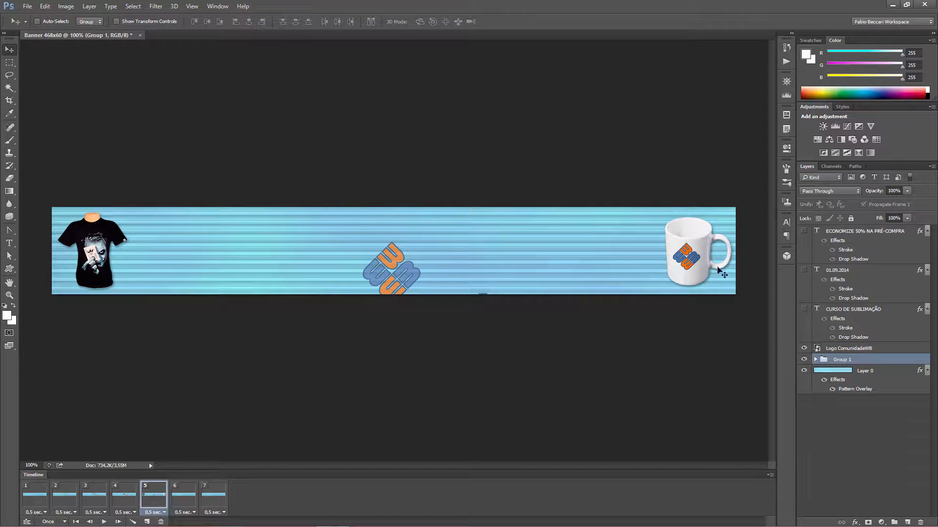
pyautogui.moveTo(686, 250); pyautogui.dragTo(691, 310)
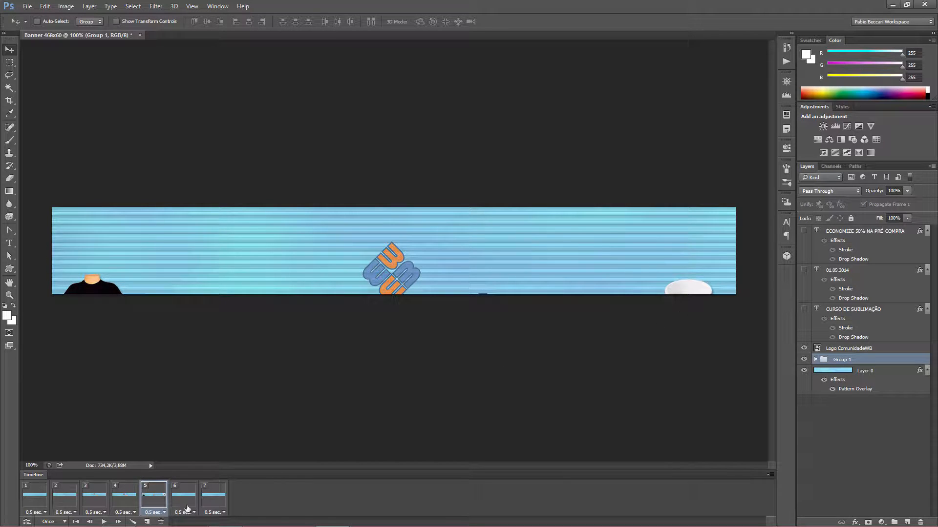
# Step: In frame 6, show Group 1 and raise the shirt and mug so they are mostly inside the banner
pyautogui.click(186, 503)
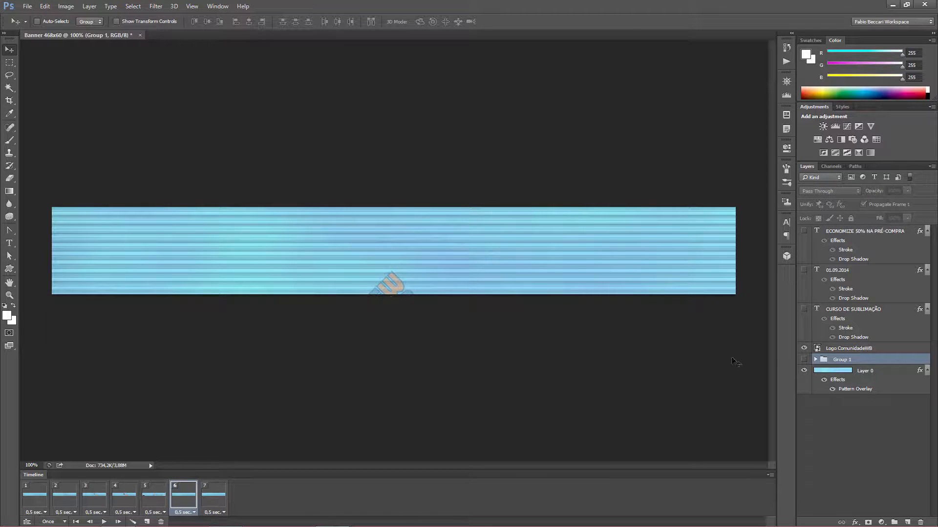
pyautogui.moveTo(679, 309)
pyautogui.mouseDown()
pyautogui.moveTo(673, 250)
pyautogui.moveTo(685, 293)
pyautogui.mouseUp()
pyautogui.click(804, 360)
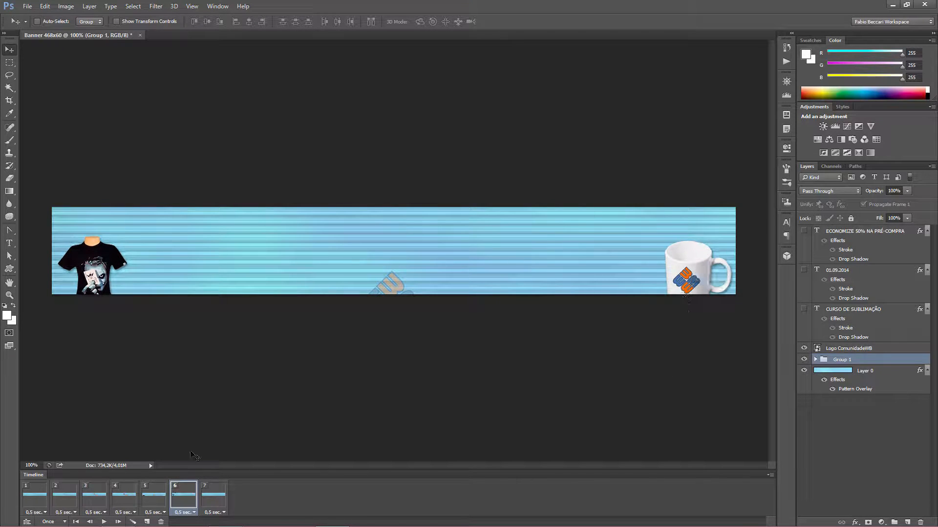
# Step: In frame 7, show Group 1 with the shirt and mug fully inside the banner and check frames 5 to 7
pyautogui.click(212, 504)
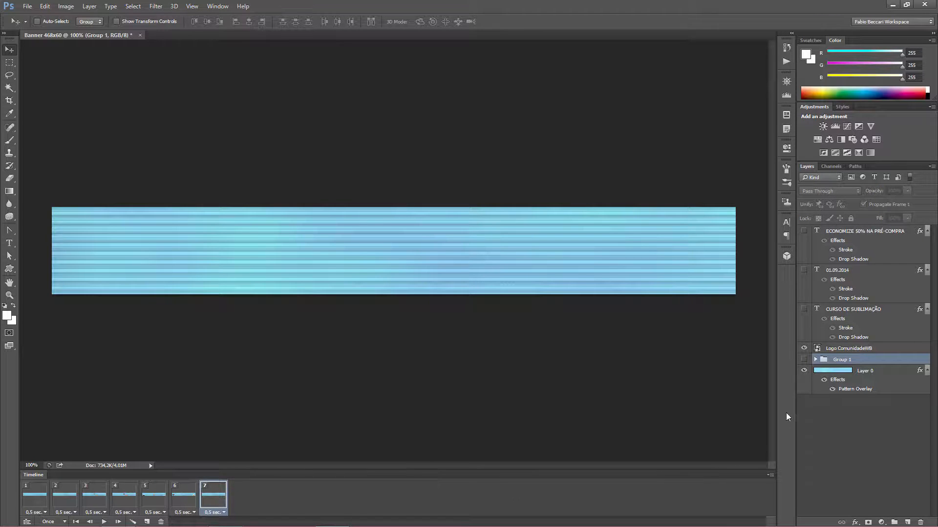
pyautogui.click(803, 361)
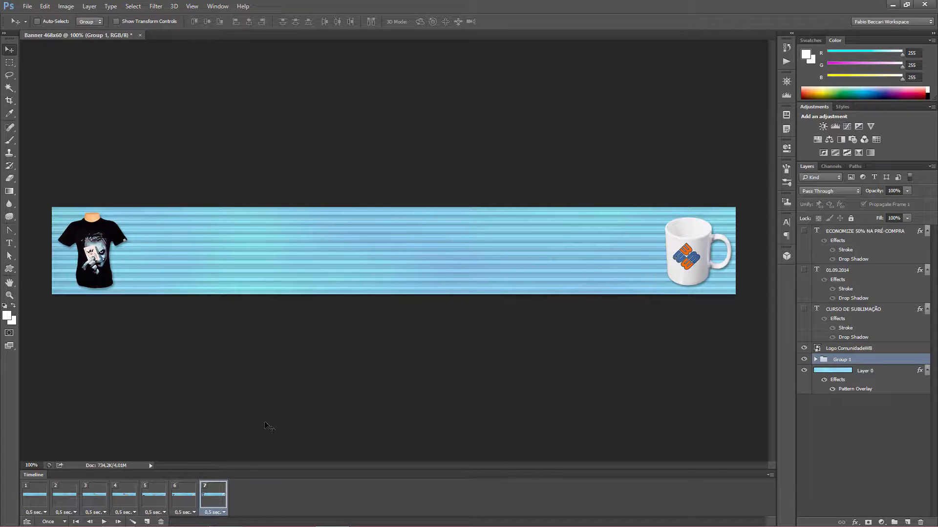
pyautogui.click(149, 494)
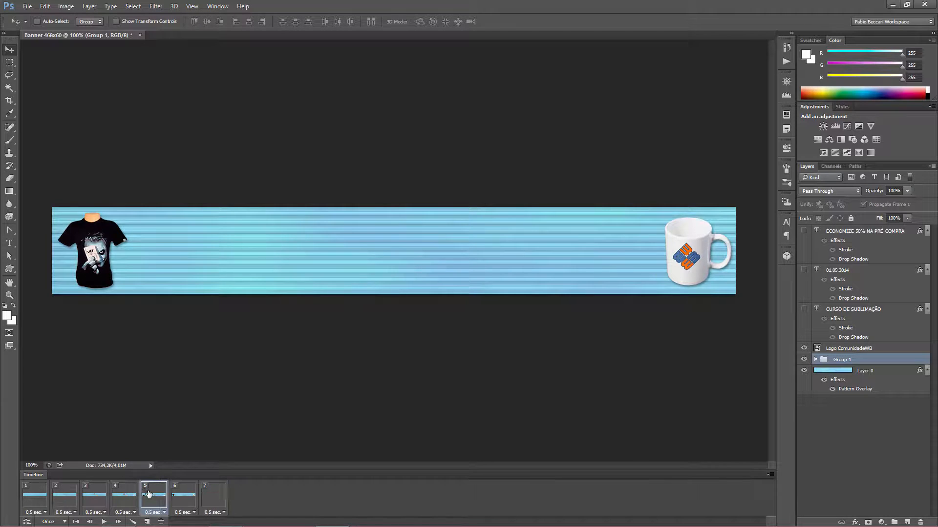
pyautogui.click(181, 494)
pyautogui.click(208, 499)
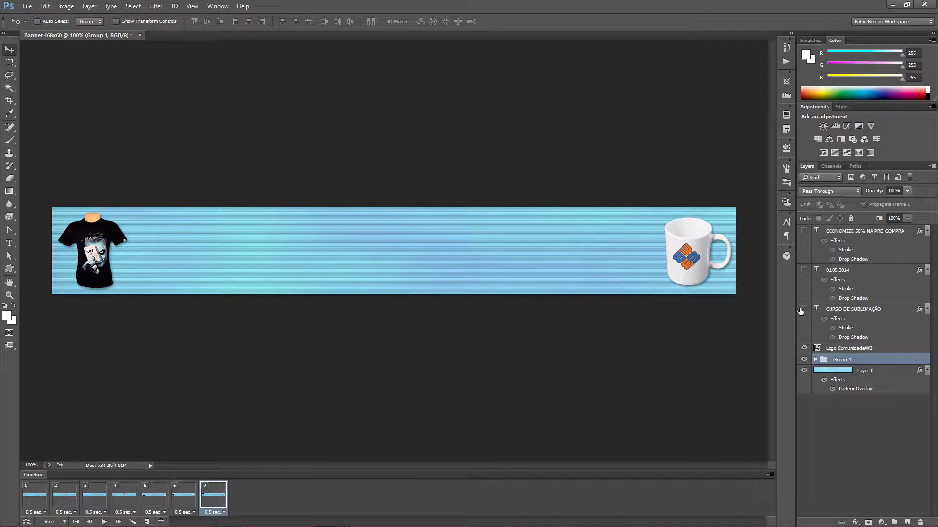
# Step: Add frame 8 after frame 7 and show the CURSO DE SUBLIMAÇÃO text in it
pyautogui.click(147, 522)
pyautogui.click(207, 503)
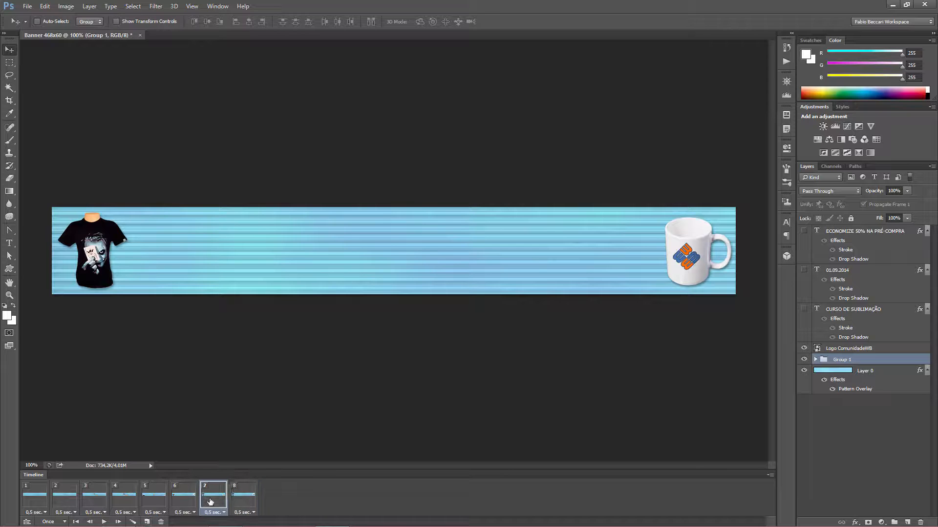
pyautogui.click(188, 503)
pyautogui.click(249, 502)
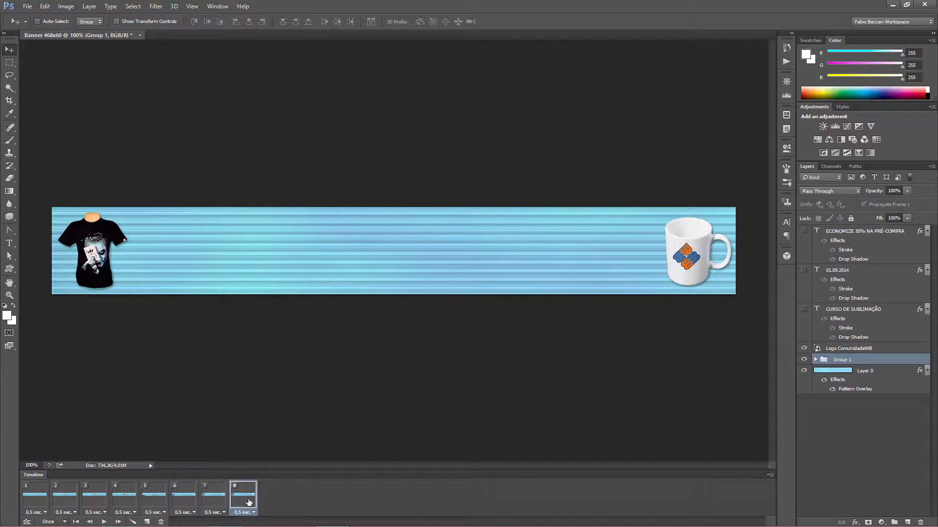
pyautogui.click(804, 310)
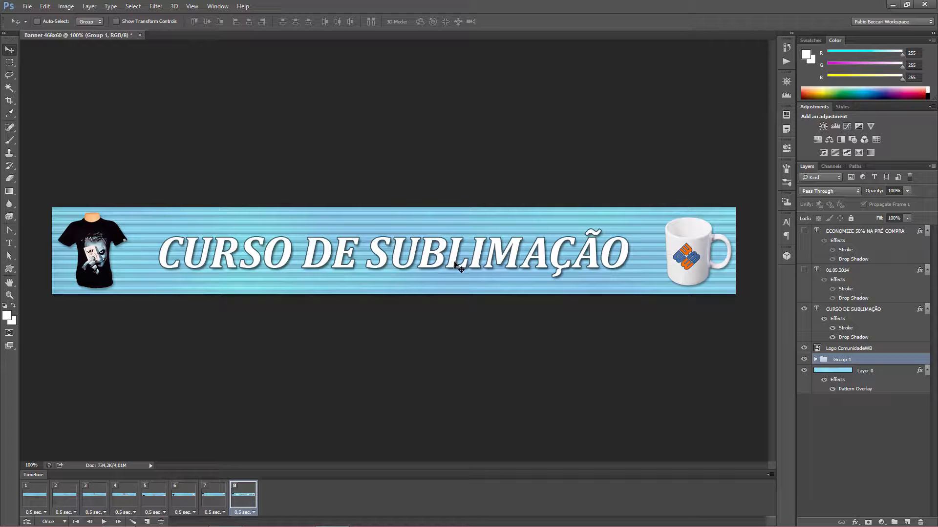
# Step: In frame 8, move the CURSO DE SUBLIMAÇÃO text up until only its lower part shows and set its opacity to 71%
pyautogui.click(845, 310)
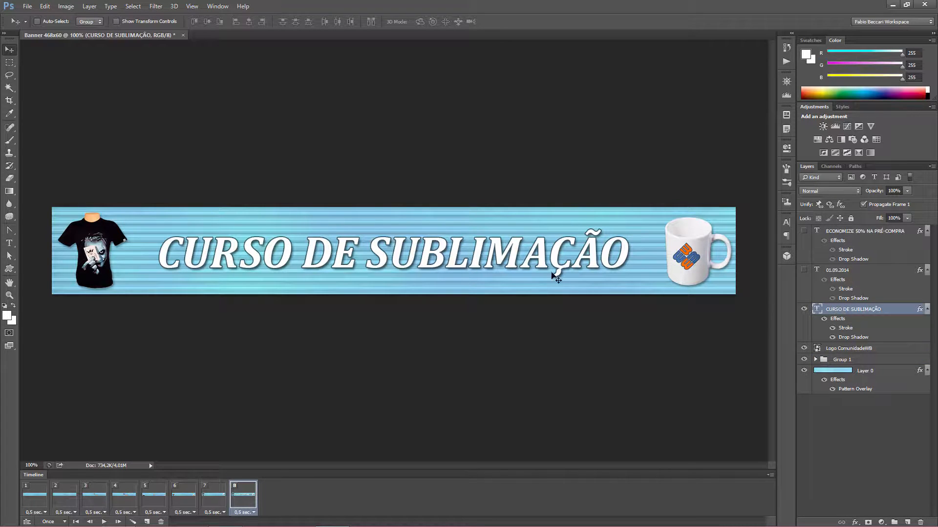
pyautogui.moveTo(512, 262); pyautogui.dragTo(512, 207)
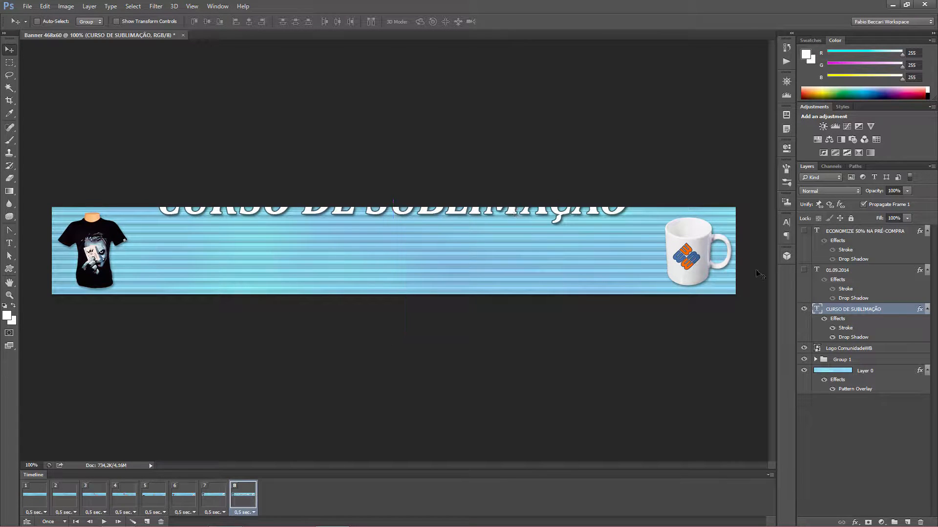
pyautogui.moveTo(872, 194); pyautogui.dragTo(857, 194)
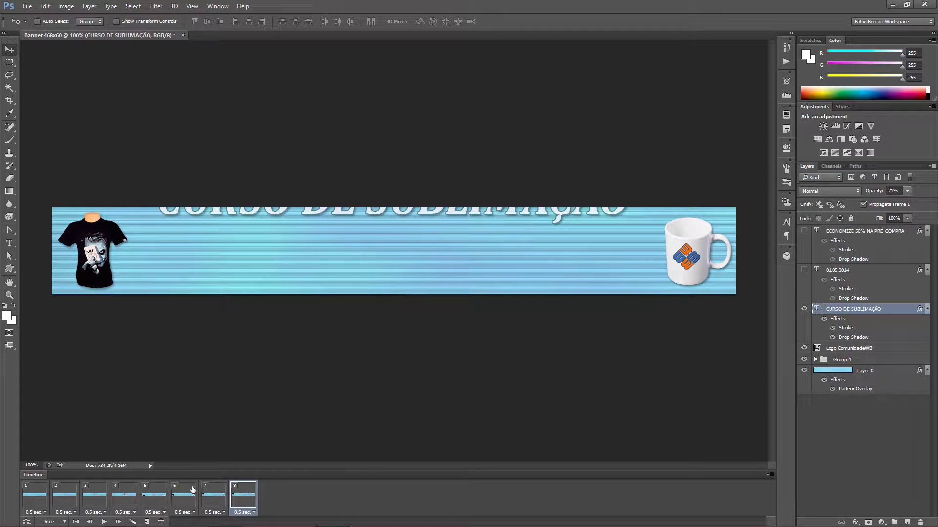
# Step: Add frame 9 and lower the CURSO DE SUBLIMAÇÃO text so it sits just under the banner's upper edge
pyautogui.click(147, 521)
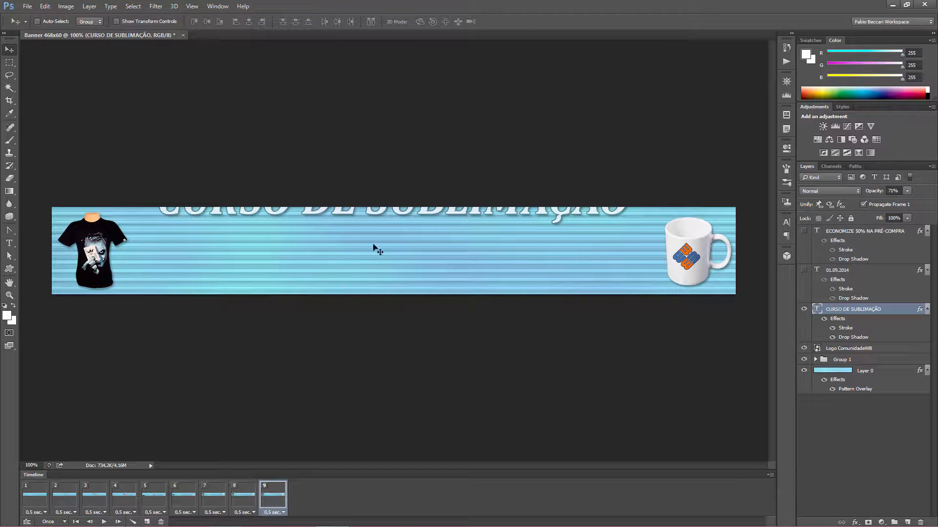
pyautogui.moveTo(425, 216); pyautogui.dragTo(420, 239)
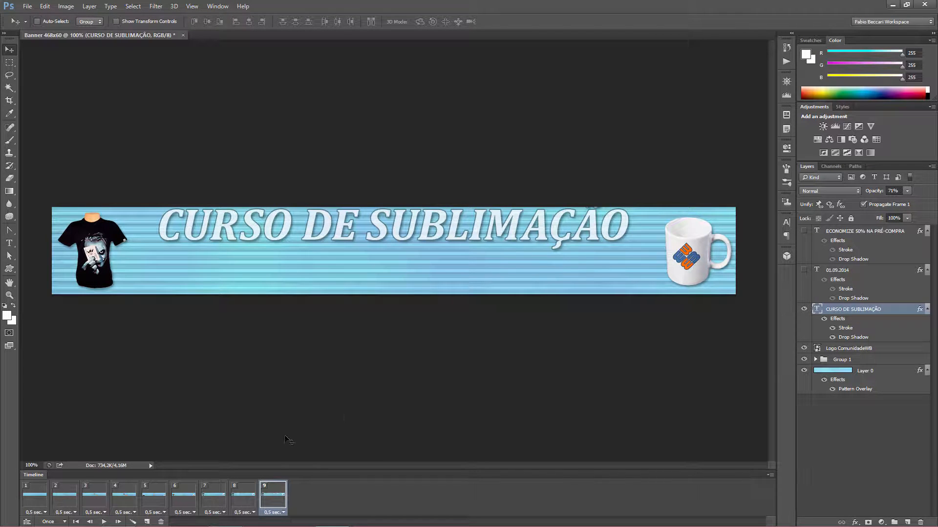
# Step: Reduce the CURSO DE SUBLIMAÇÃO text's opacity further in frame 8 and set it to 31% in frame 9
pyautogui.click(243, 496)
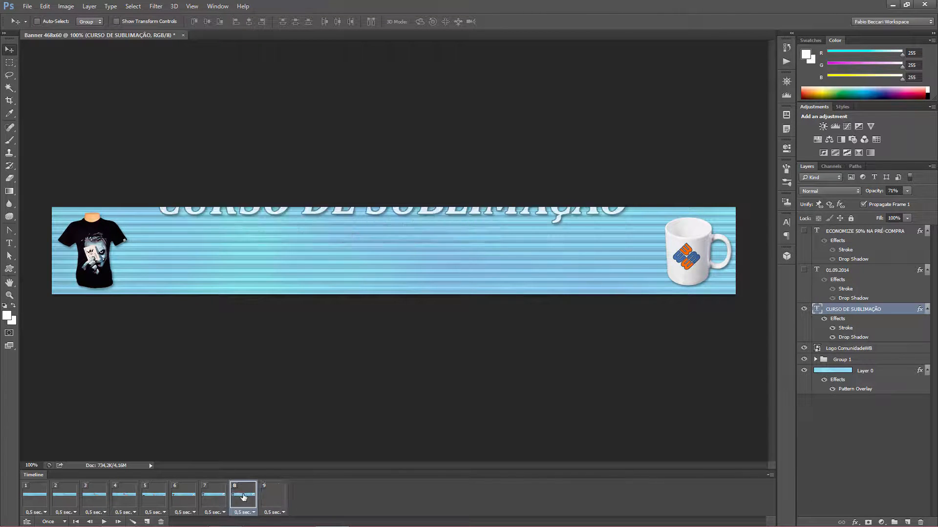
pyautogui.moveTo(871, 195); pyautogui.dragTo(790, 195)
pyautogui.click(275, 494)
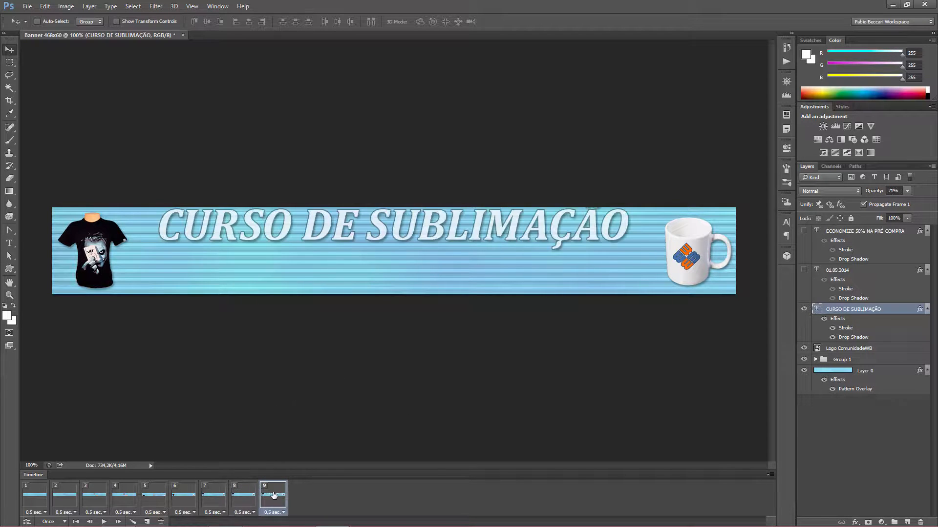
pyautogui.moveTo(870, 194); pyautogui.dragTo(850, 190)
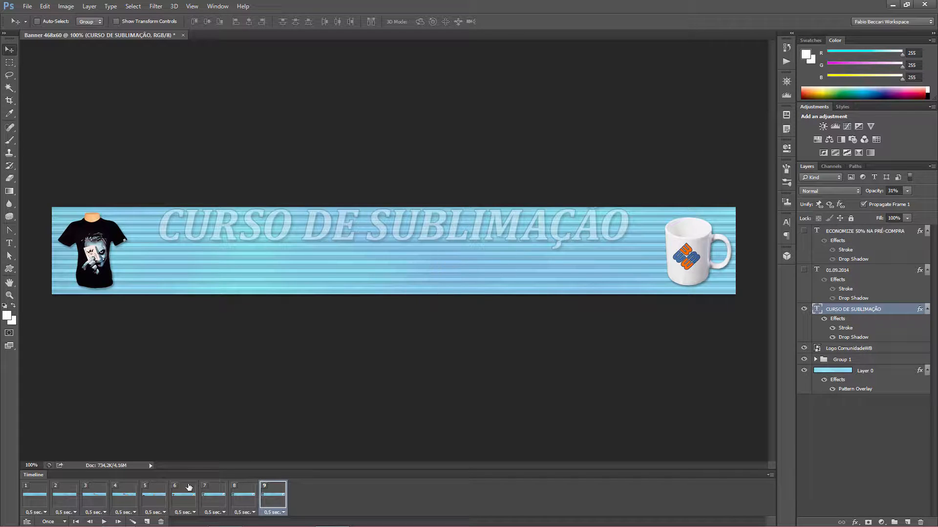
# Step: Add frame 10 with the CURSO DE SUBLIMAÇÃO text centred vertically at 100% opacity, and review frames 8 to 10
pyautogui.click(147, 522)
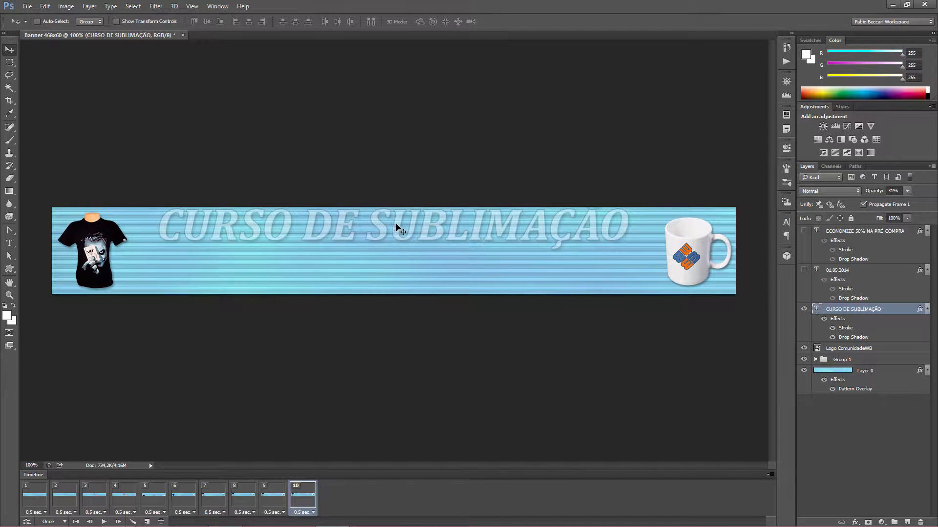
pyautogui.moveTo(394, 224); pyautogui.dragTo(394, 251)
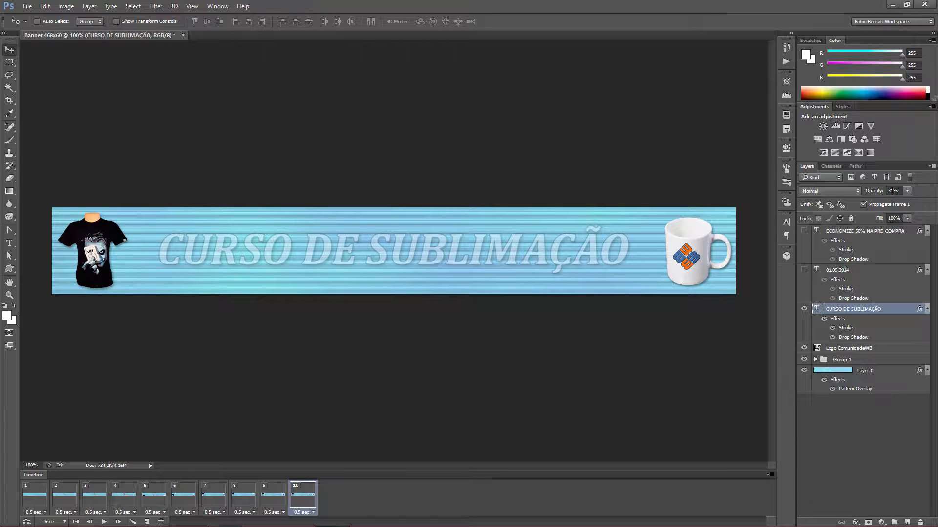
pyautogui.moveTo(882, 193); pyautogui.dragTo(916, 195)
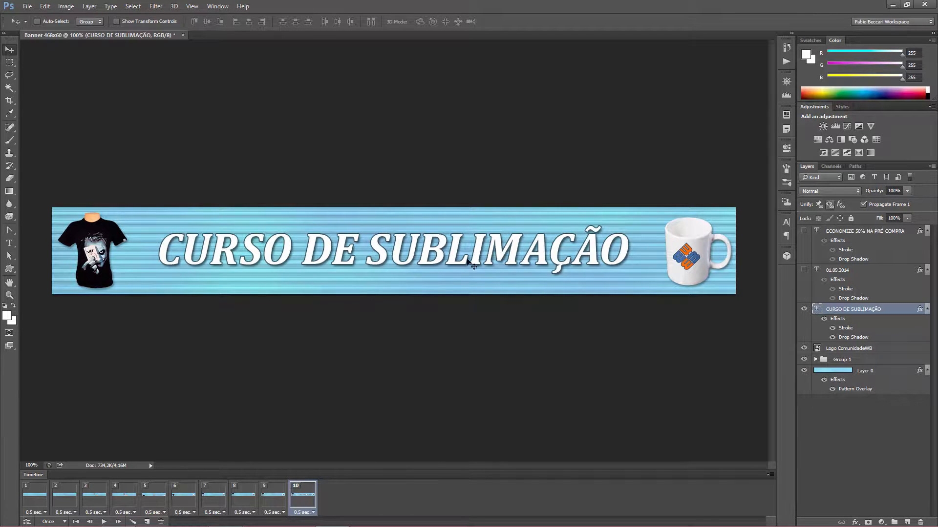
pyautogui.click(266, 498)
pyautogui.click(249, 496)
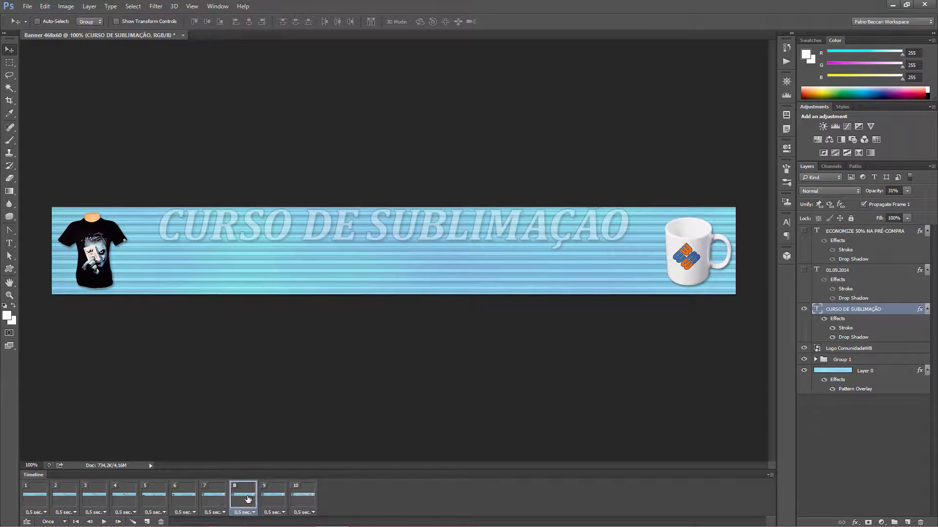
pyautogui.click(276, 501)
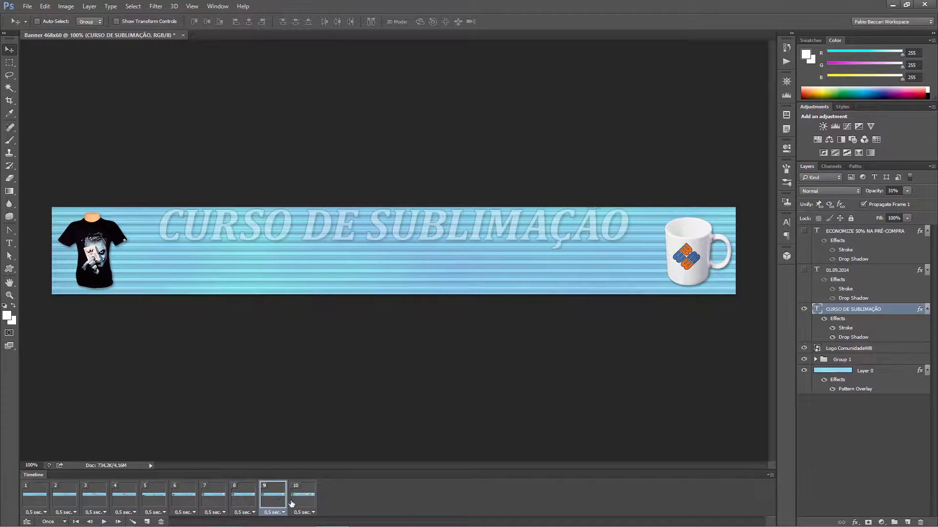
pyautogui.click(299, 502)
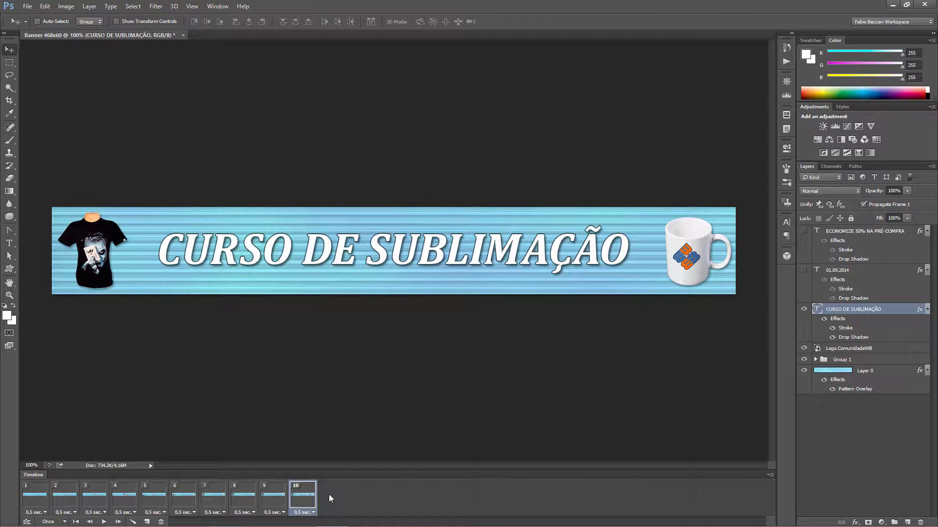
# Step: Add frame 11, move the CURSO DE SUBLIMAÇÃO text down to the banner's lower edge, and set its opacity to 72%
pyautogui.click(147, 522)
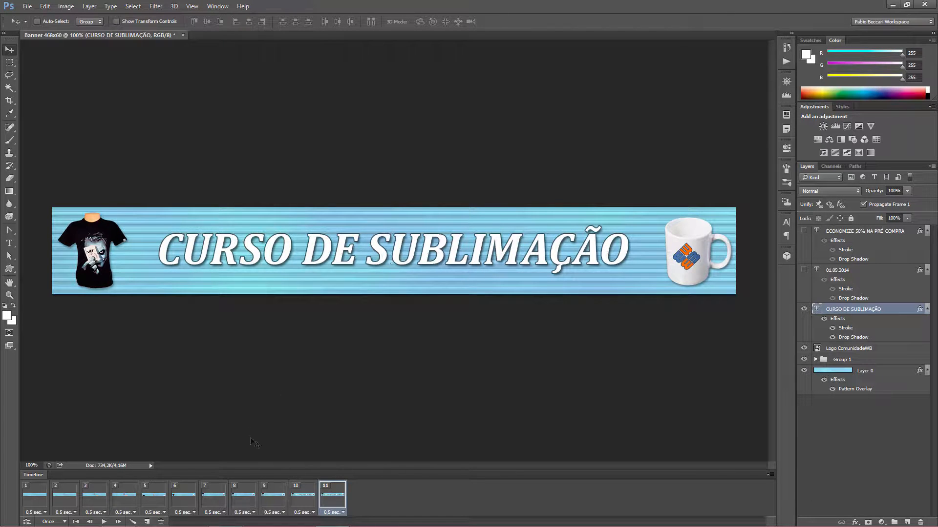
pyautogui.click(296, 493)
pyautogui.click(333, 496)
pyautogui.moveTo(455, 262); pyautogui.dragTo(452, 287)
pyautogui.moveTo(875, 191); pyautogui.dragTo(866, 195)
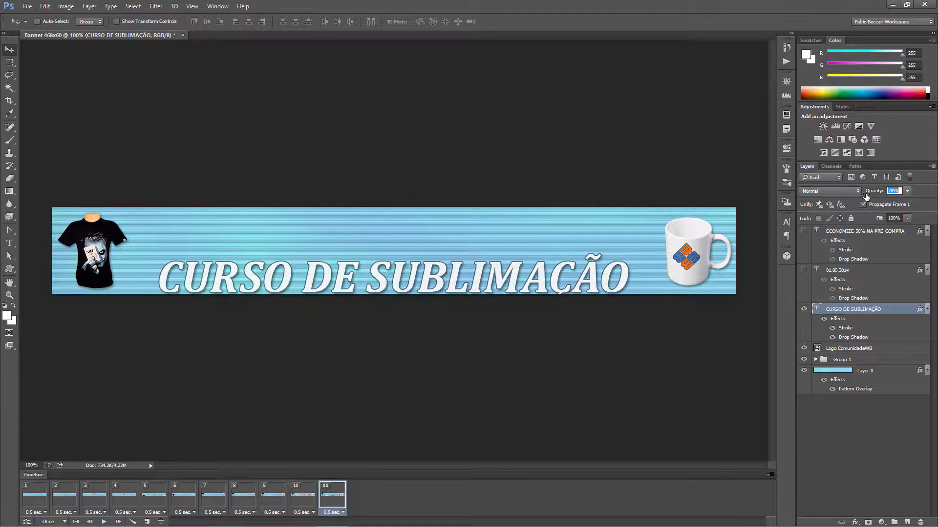
pyautogui.click(446, 352)
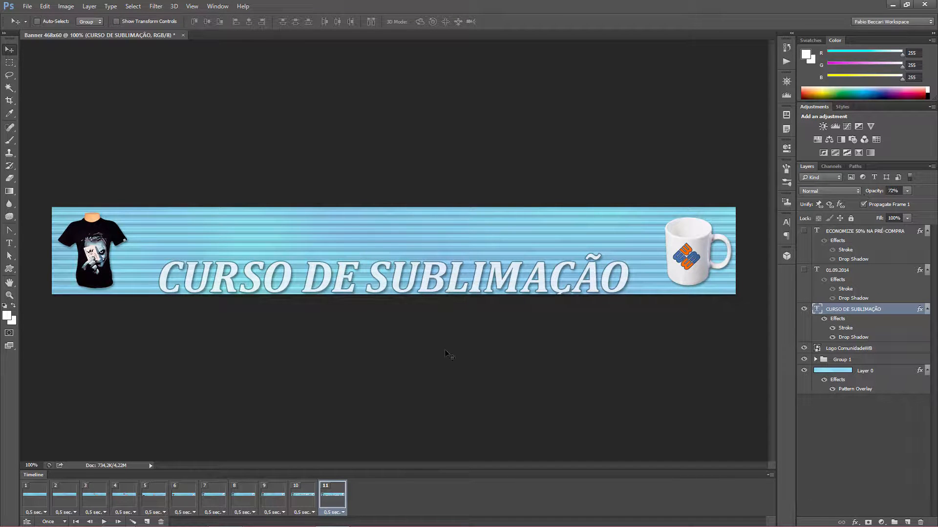
# Step: Add frame 12, move the CURSO DE SUBLIMAÇÃO text partly below the banner, and set its opacity to 30%
pyautogui.click(147, 522)
pyautogui.moveTo(385, 284); pyautogui.dragTo(383, 300)
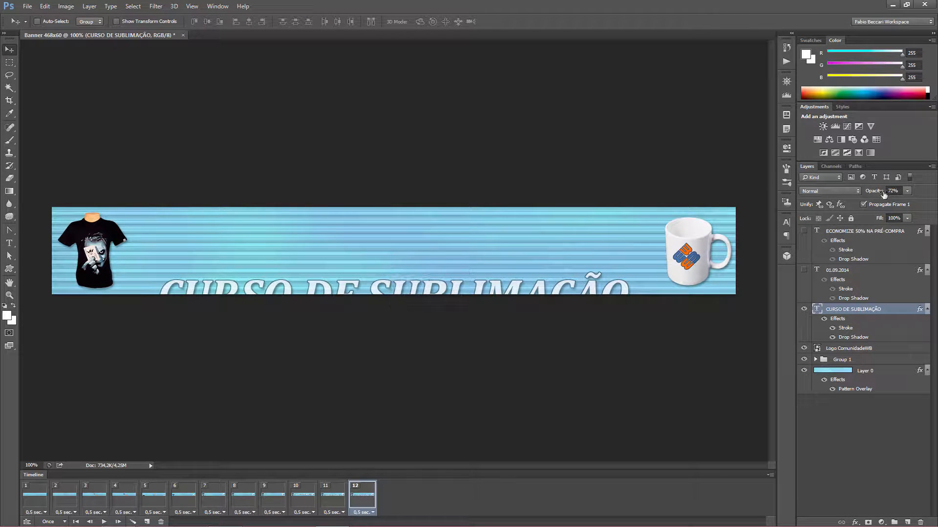
pyautogui.moveTo(884, 194); pyautogui.dragTo(860, 193)
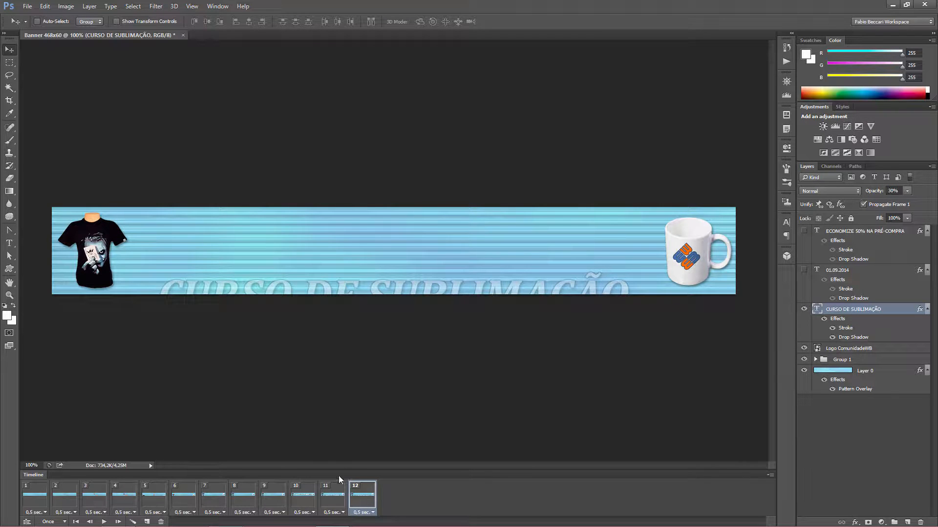
# Step: Add frame 13 with the CURSO DE SUBLIMAÇÃO text moved below the banner at 0% opacity, and compare it with frame 12
pyautogui.click(146, 522)
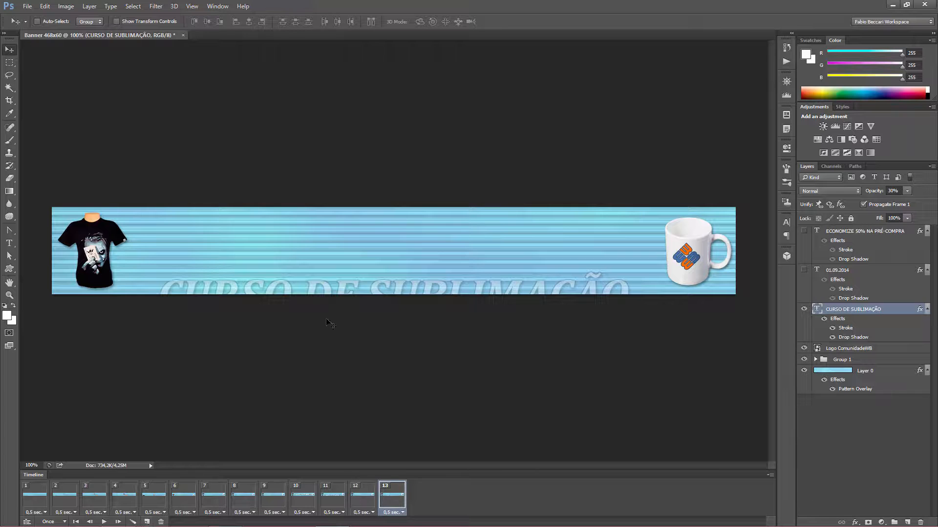
pyautogui.moveTo(372, 288); pyautogui.dragTo(370, 305)
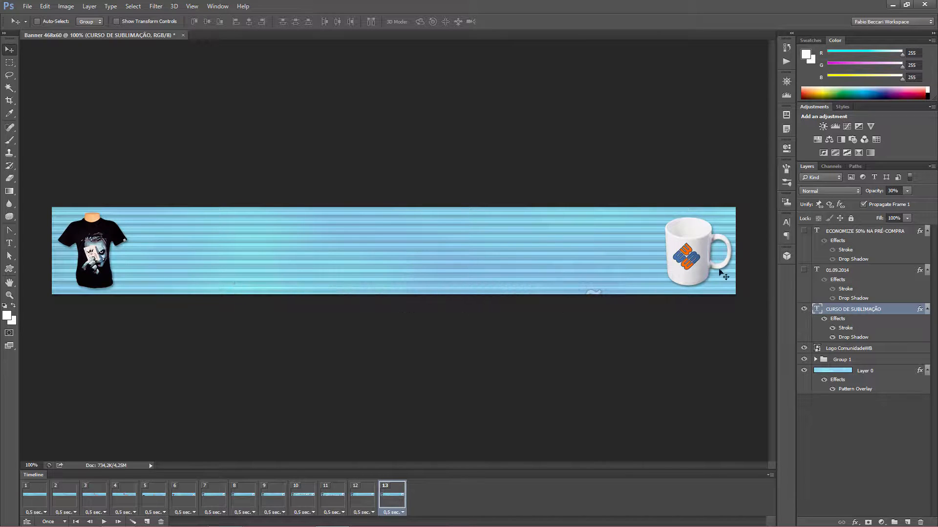
pyautogui.moveTo(880, 191); pyautogui.dragTo(420, 303)
pyautogui.click(355, 486)
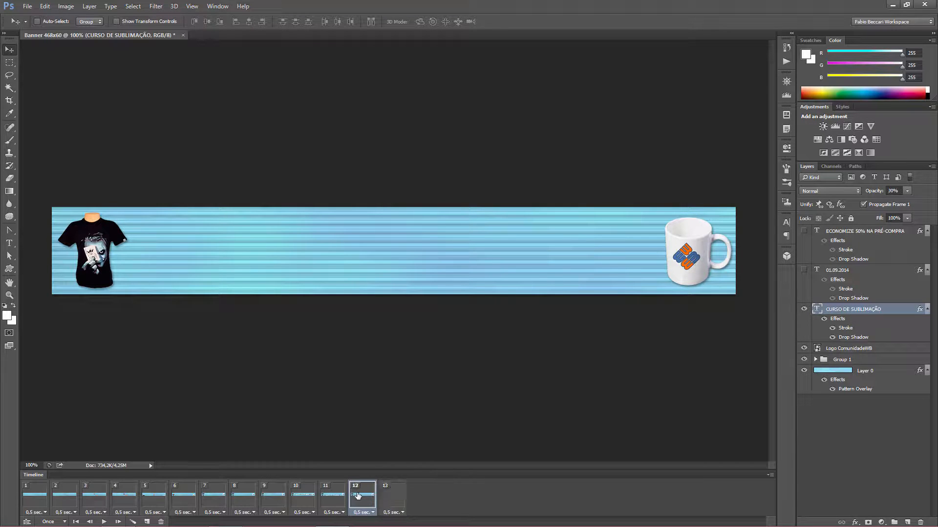
pyautogui.click(388, 496)
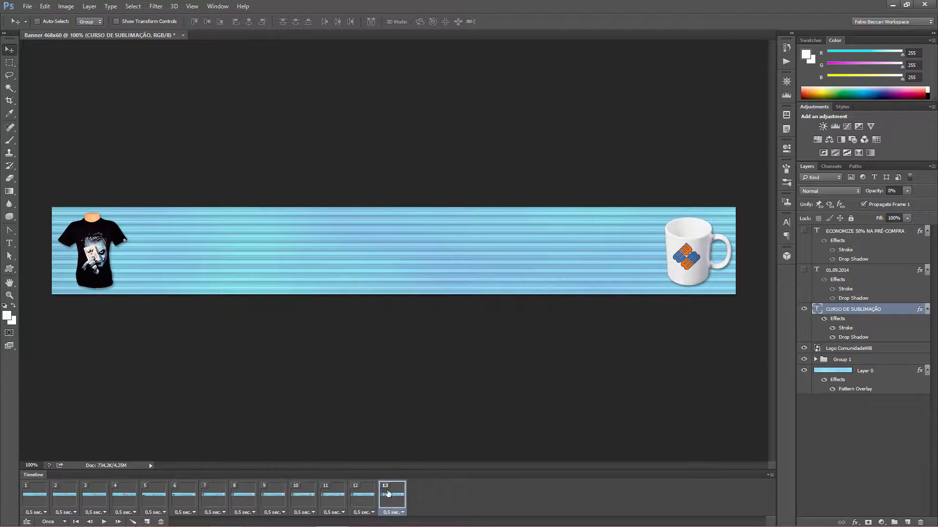
# Step: Add frame 14 and show the 01.09.2014 text in it, undoing any accidental move of the hidden title
pyautogui.click(147, 522)
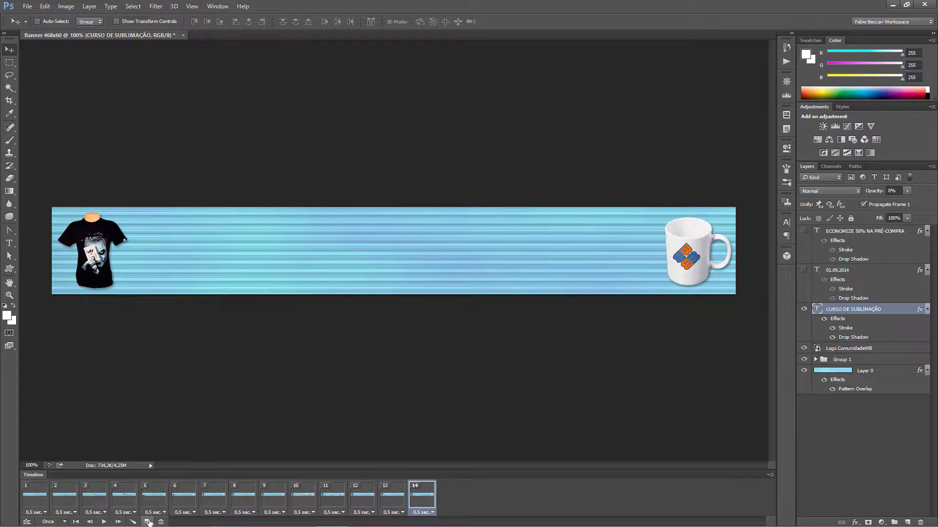
pyautogui.click(804, 270)
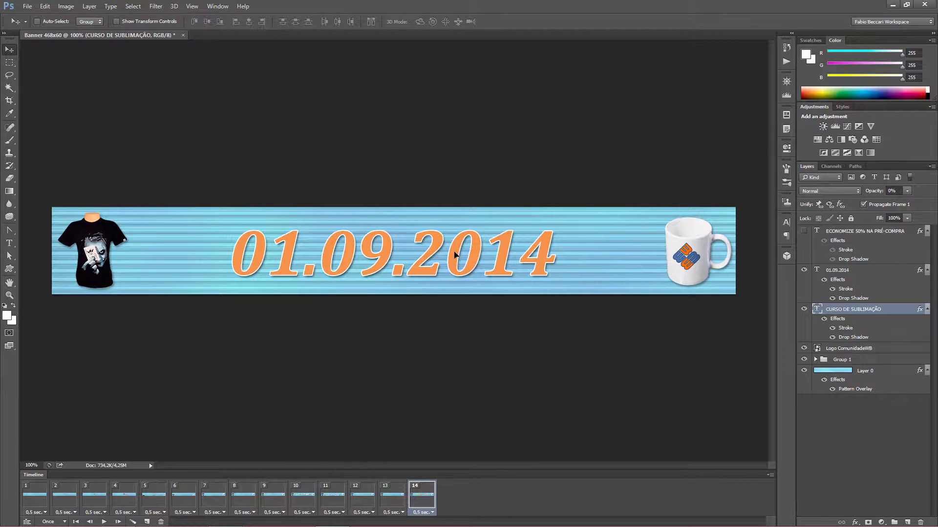
pyautogui.moveTo(453, 251); pyautogui.dragTo(453, 256)
pyautogui.hotkey('ctrl', 'z')
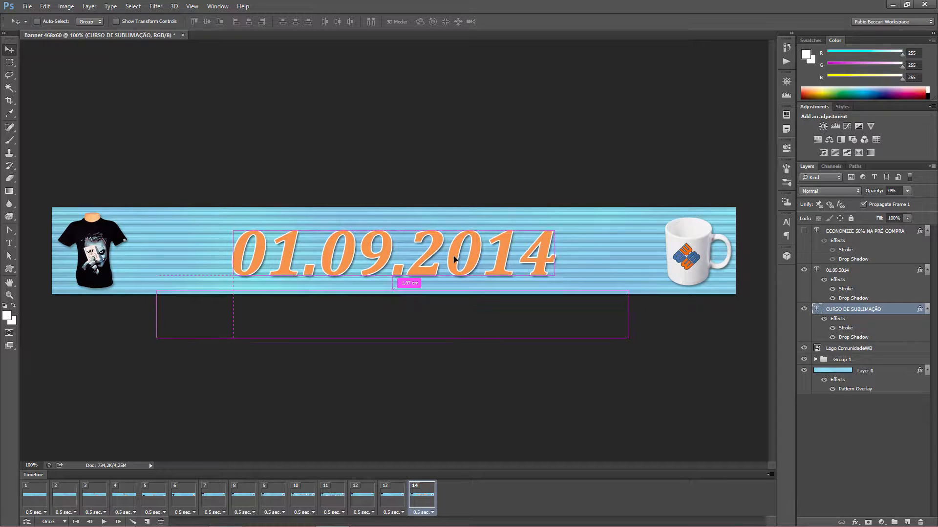
# Step: In frame 14, move the 01.09.2014 text down so only its top remains inside the banner
pyautogui.click(832, 272)
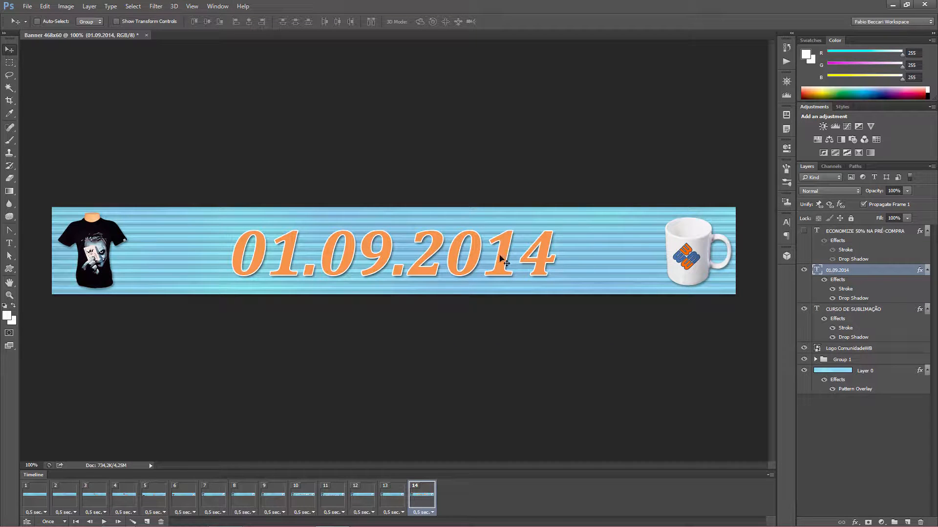
pyautogui.moveTo(501, 258); pyautogui.dragTo(492, 321)
pyautogui.moveTo(491, 317); pyautogui.dragTo(495, 315)
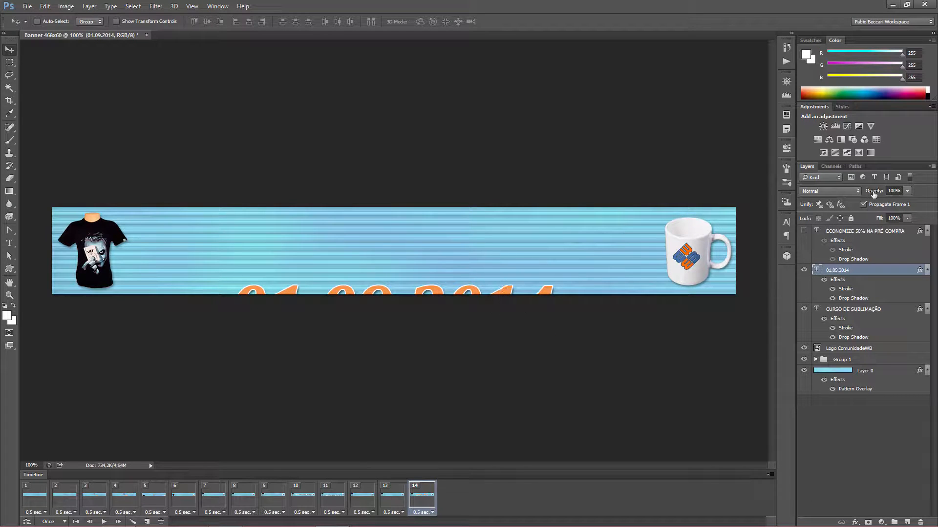
# Step: Set the 01.09.2014 text to 34% opacity in frame 14, and add frame 15 with the text moved up at 70% opacity
pyautogui.moveTo(873, 191); pyautogui.dragTo(841, 194)
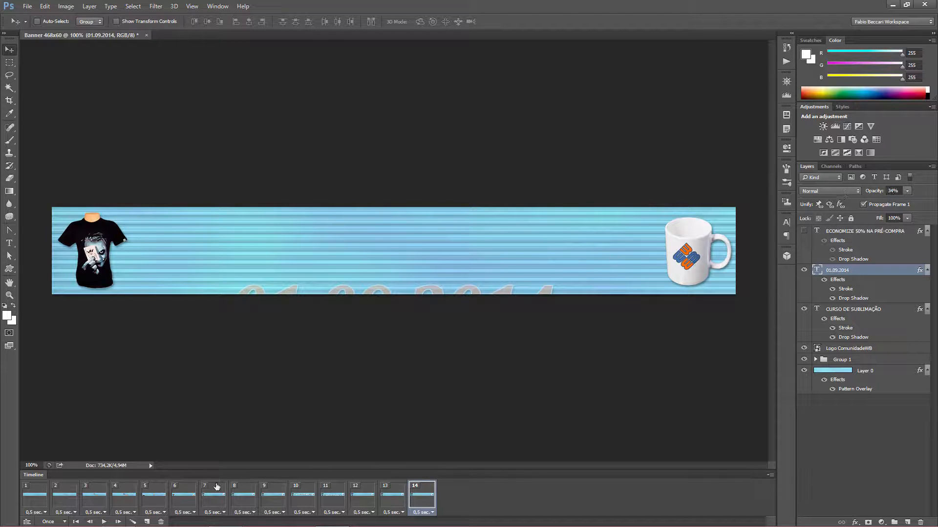
pyautogui.click(147, 522)
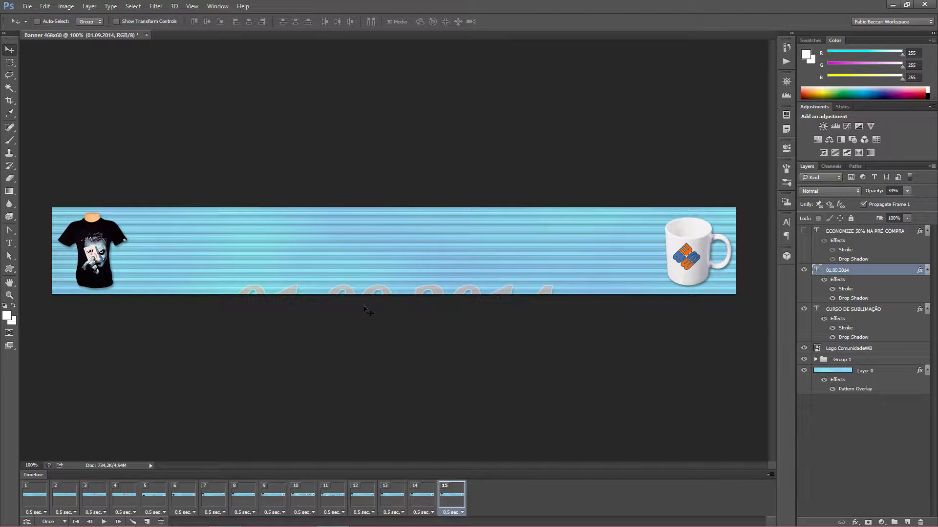
pyautogui.moveTo(376, 295); pyautogui.dragTo(373, 260)
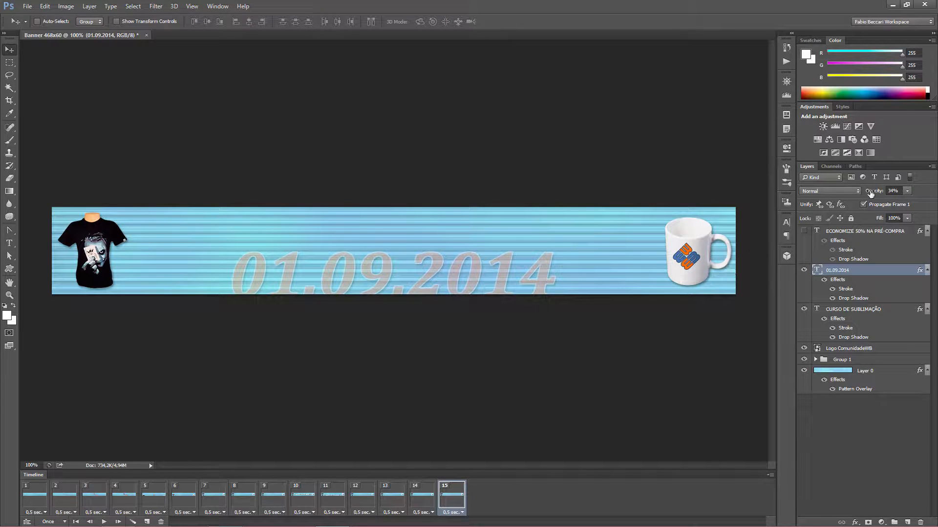
pyautogui.moveTo(872, 192); pyautogui.dragTo(886, 195)
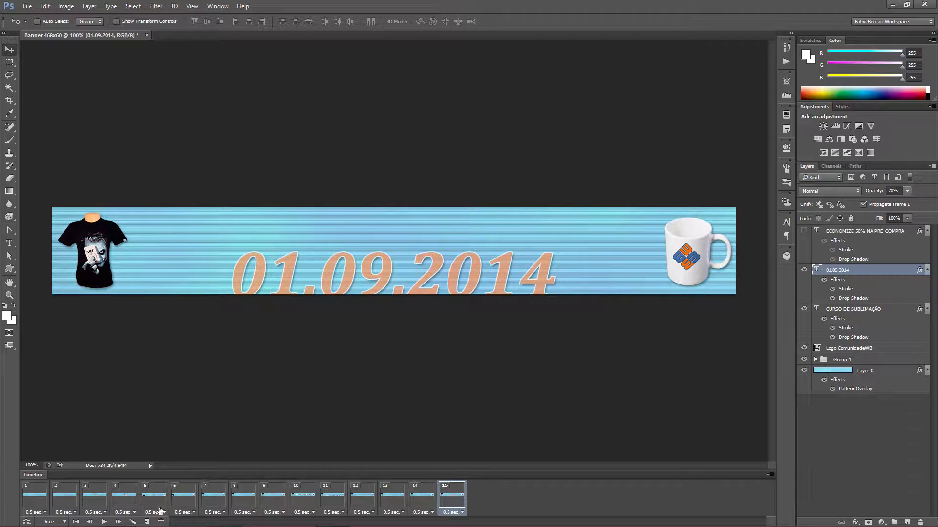
# Step: Add frame 16 with the 01.09.2014 text moved up to the middle of the banner at 100% opacity
pyautogui.click(146, 521)
pyautogui.moveTo(383, 281); pyautogui.dragTo(379, 266)
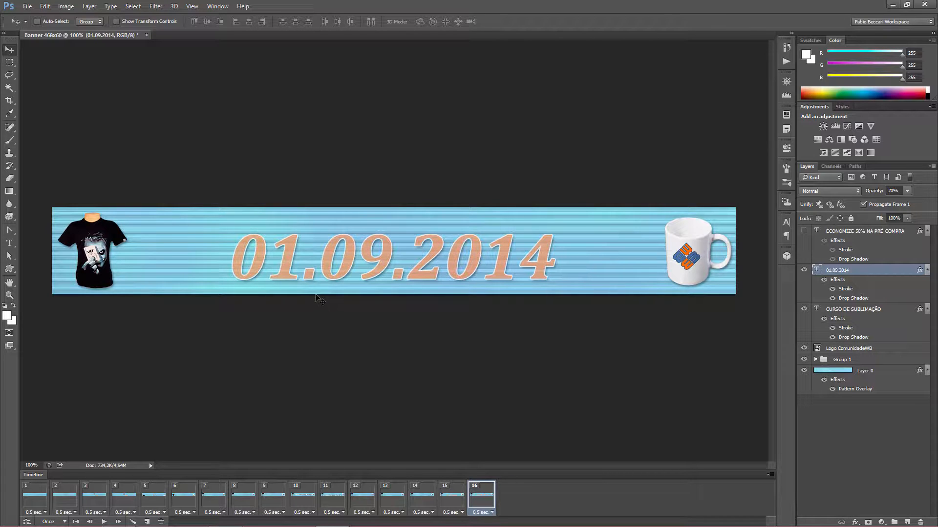
pyautogui.moveTo(868, 192); pyautogui.dragTo(897, 191)
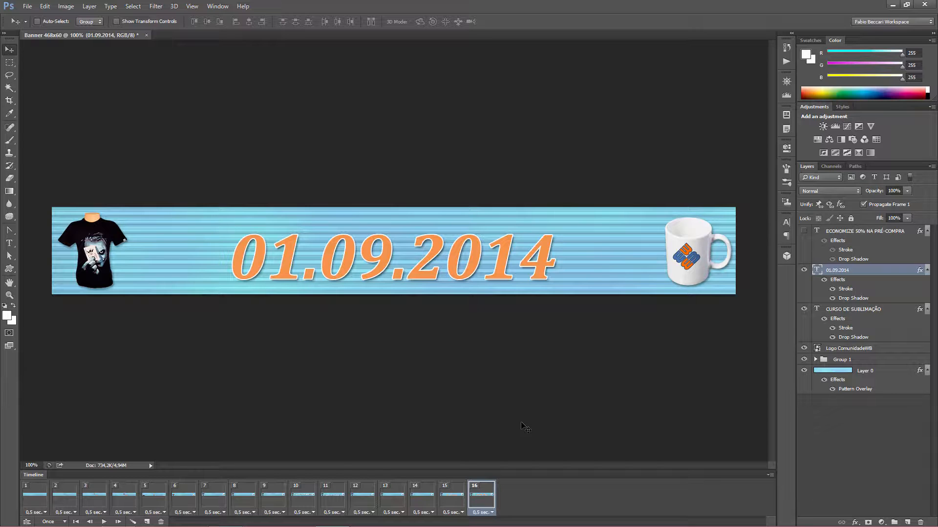
# Step: Add frame 17 with the 01.09.2014 text moved up to the banner's upper edge at 69% opacity
pyautogui.click(148, 522)
pyautogui.moveTo(457, 260); pyautogui.dragTo(457, 236)
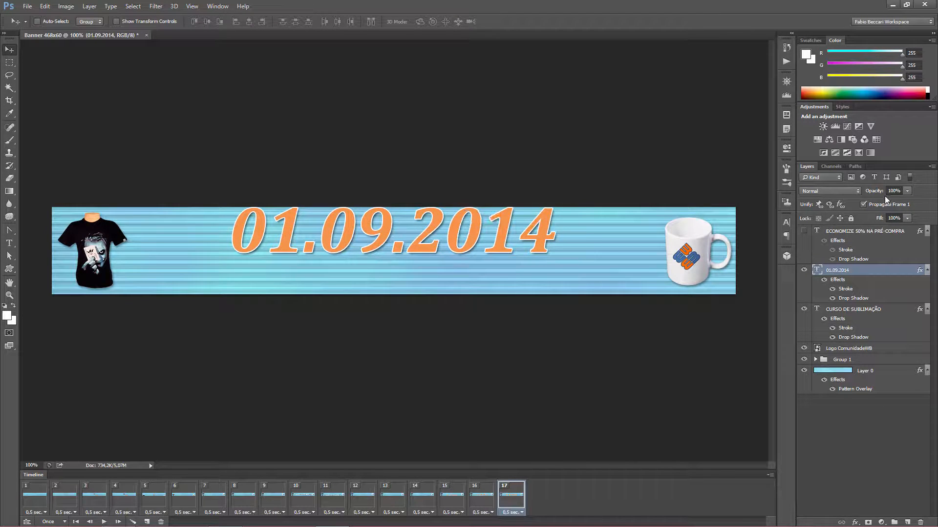
pyautogui.moveTo(879, 191); pyautogui.dragTo(859, 191)
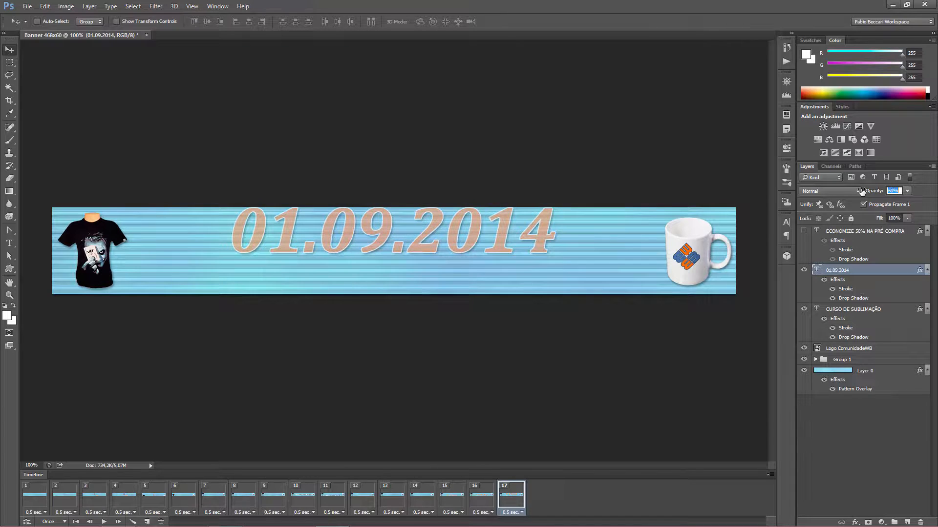
pyautogui.moveTo(864, 194); pyautogui.dragTo(864, 194)
# Step: Add frame 18 with the 01.09.2014 text moved partly above the banner at 38% opacity
pyautogui.click(147, 522)
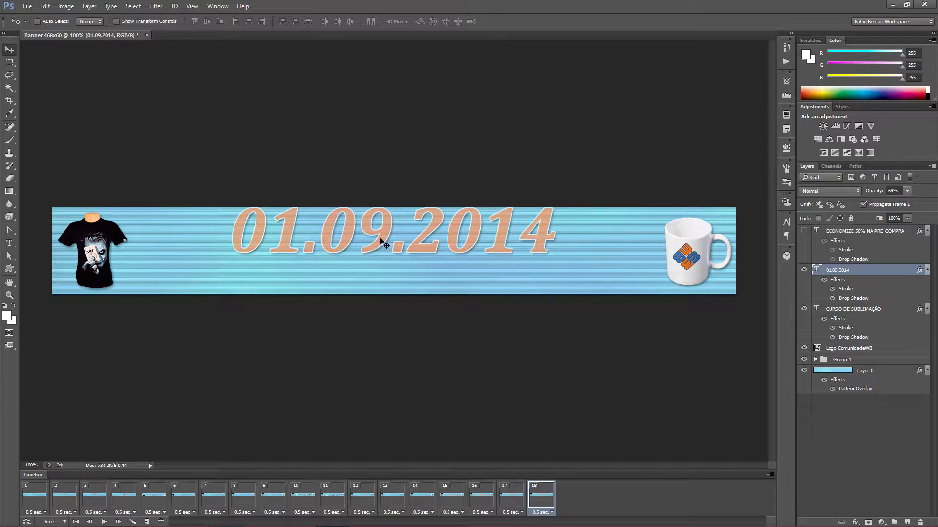
pyautogui.moveTo(383, 240); pyautogui.dragTo(384, 209)
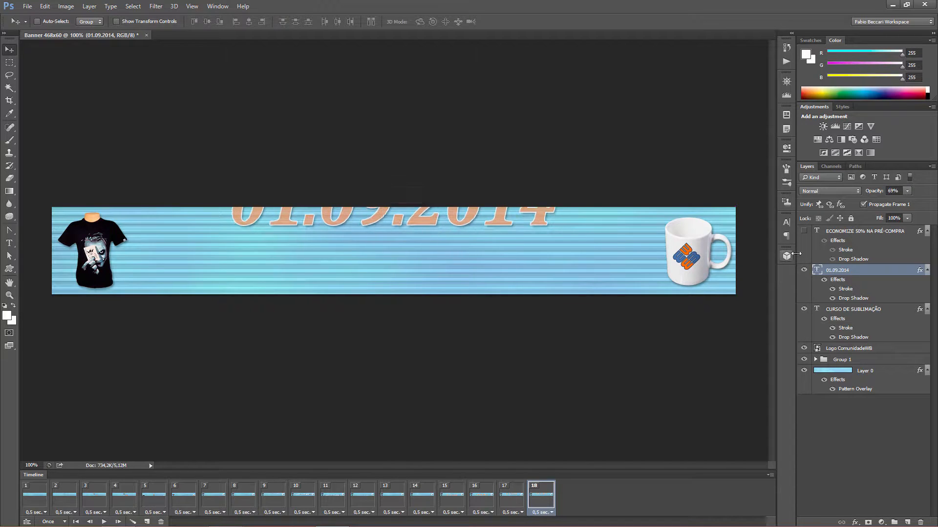
pyautogui.moveTo(875, 193); pyautogui.dragTo(858, 190)
# Step: Add frame 19 with the 01.09.2014 text moved completely above the banner at 0% opacity
pyautogui.click(146, 521)
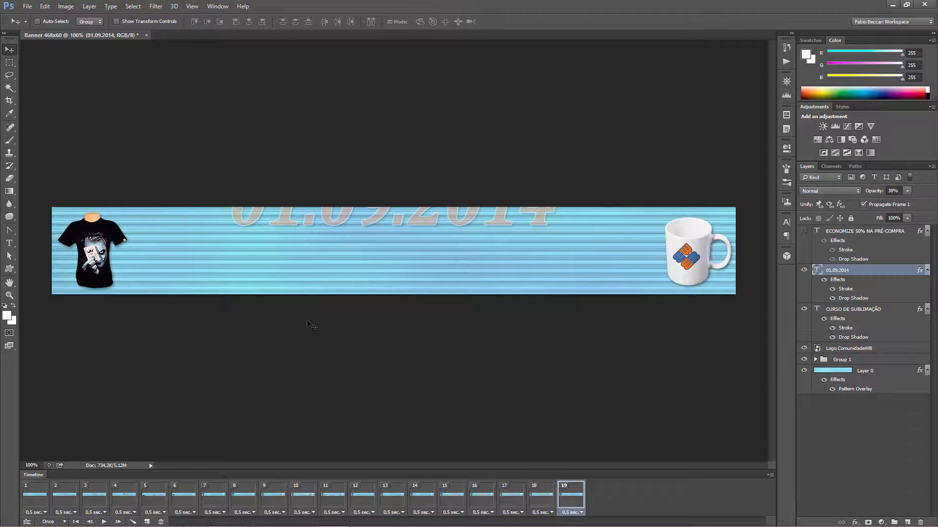
pyautogui.moveTo(372, 217); pyautogui.dragTo(372, 190)
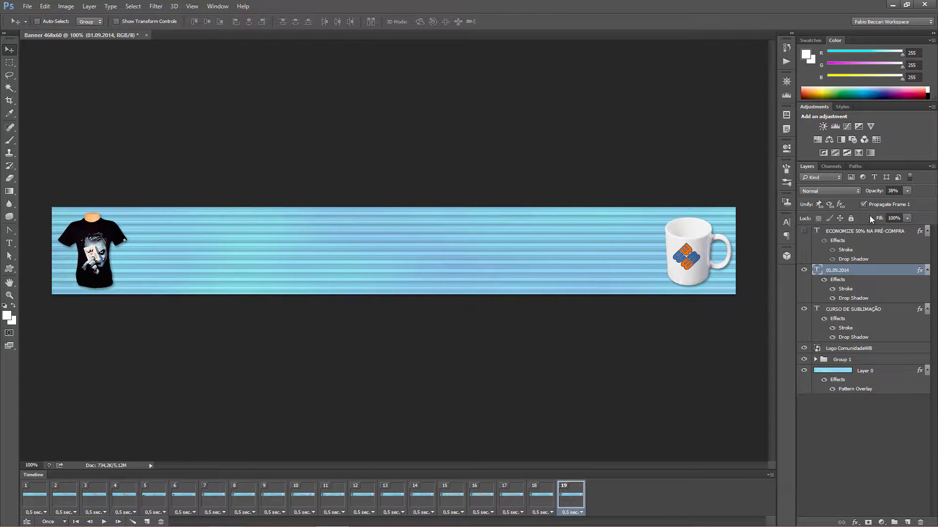
pyautogui.moveTo(878, 194); pyautogui.dragTo(583, 271)
# Step: Add frame 20, show the ECONOMIZE 50% NA PRÉ-COMPRA text in it, and set that text's opacity to 0%
pyautogui.click(148, 523)
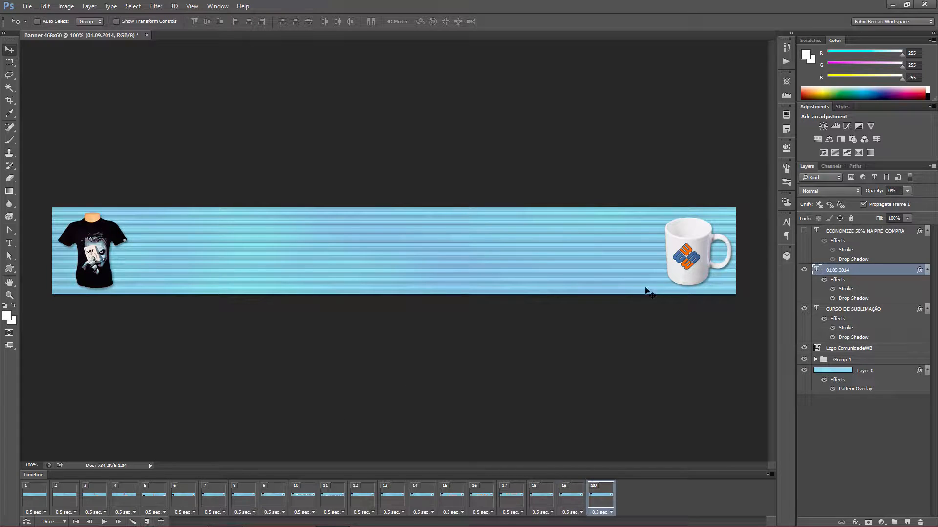
pyautogui.click(804, 231)
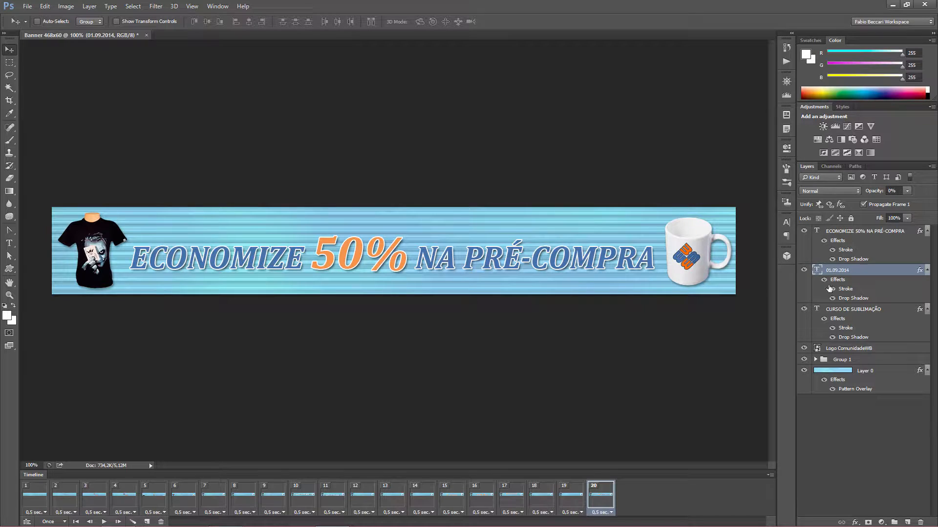
pyautogui.click(830, 233)
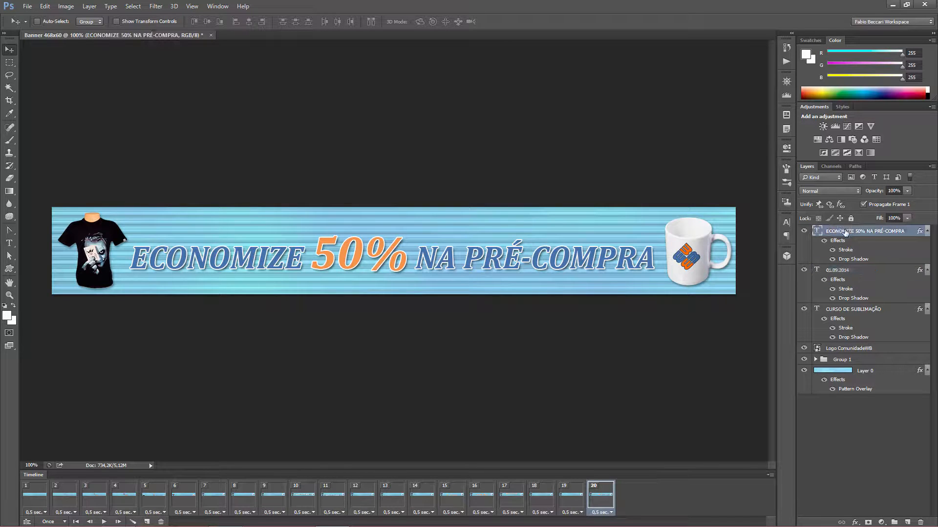
pyautogui.moveTo(872, 192); pyautogui.dragTo(796, 195)
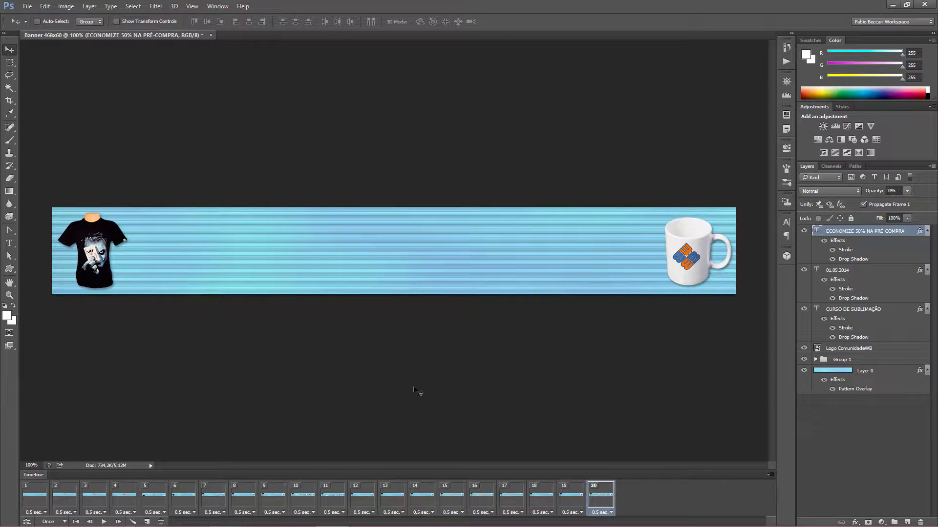
# Step: Add frame 21, and set the ECONOMIZE 50% NA PRÉ-COMPRA text's opacity to 21% in frame 20 and 59% in frame 21
pyautogui.click(147, 521)
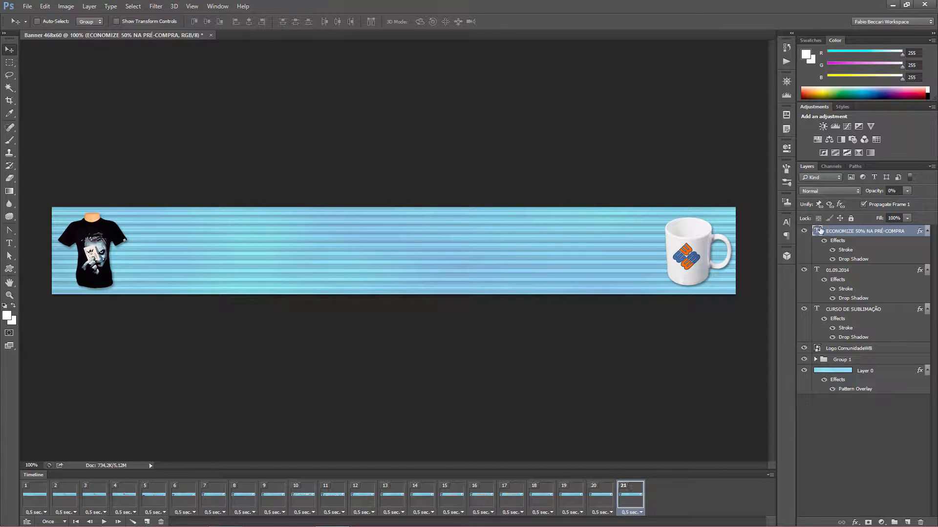
pyautogui.click(597, 496)
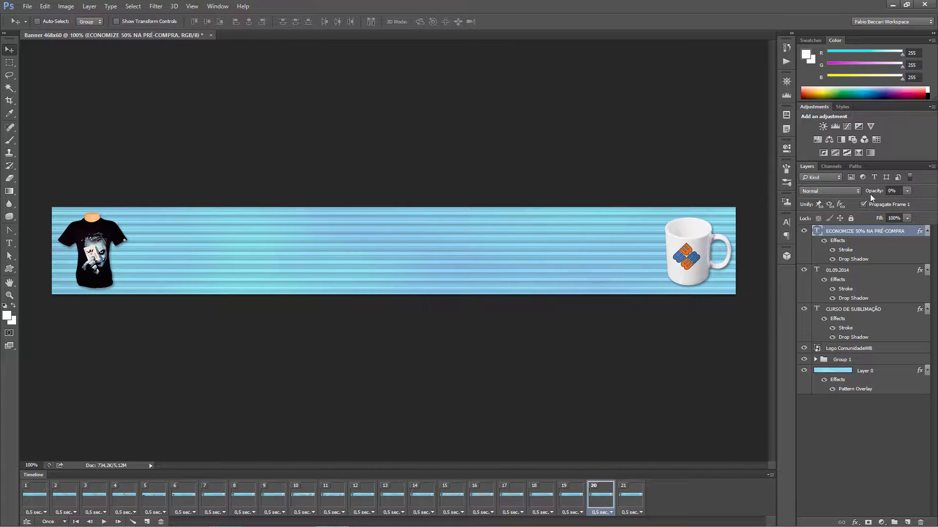
pyautogui.moveTo(873, 194); pyautogui.dragTo(883, 195)
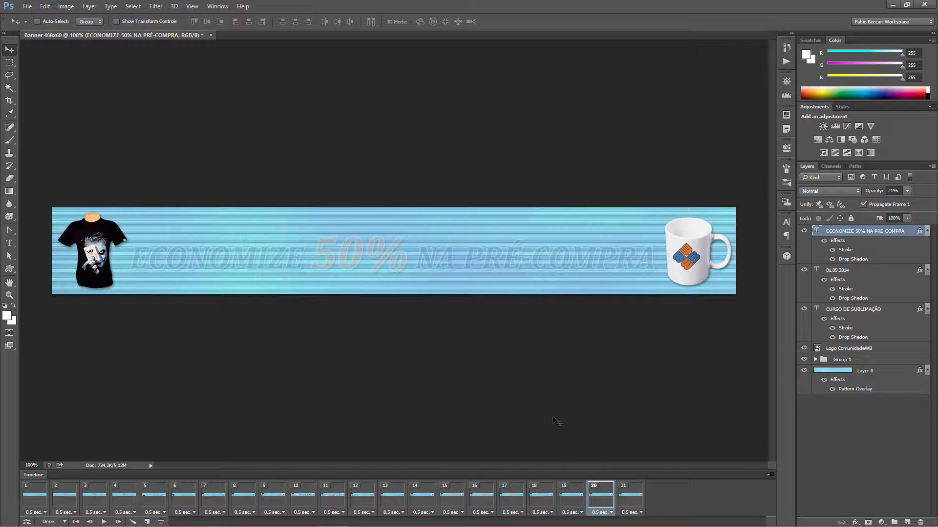
pyautogui.click(628, 499)
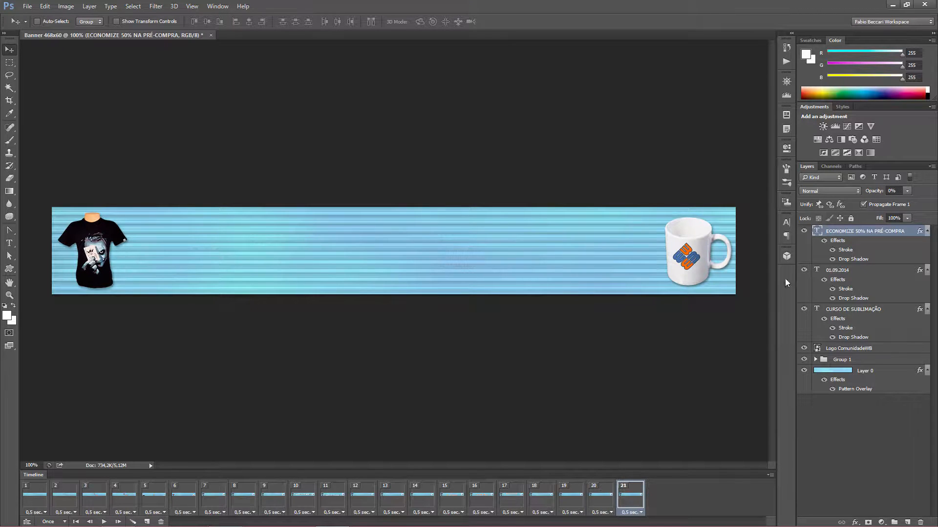
pyautogui.moveTo(873, 193); pyautogui.dragTo(902, 201)
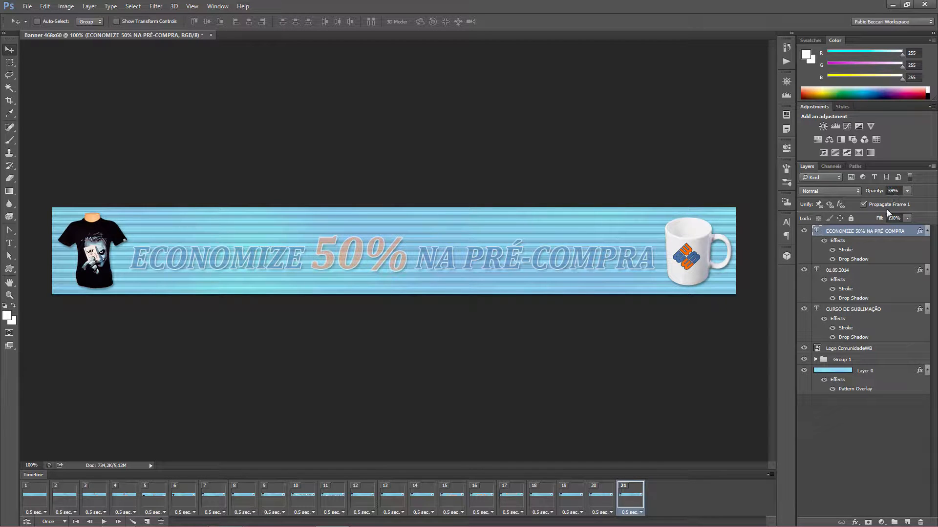
# Step: Add frames 22 and 23 with the ECONOMIZE 50% NA PRÉ-COMPRA text at 79% and 100% opacity, and compare the two frames
pyautogui.click(147, 522)
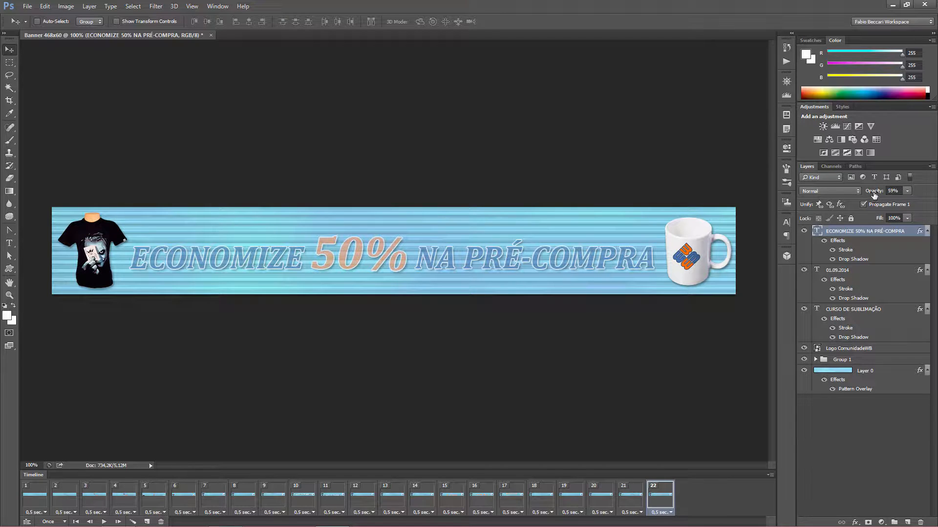
pyautogui.moveTo(874, 194); pyautogui.dragTo(884, 194)
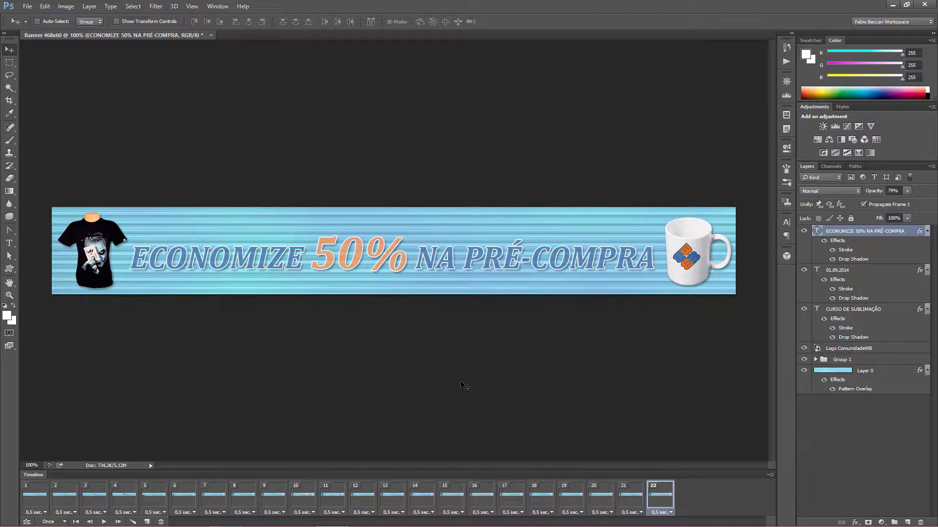
pyautogui.click(147, 521)
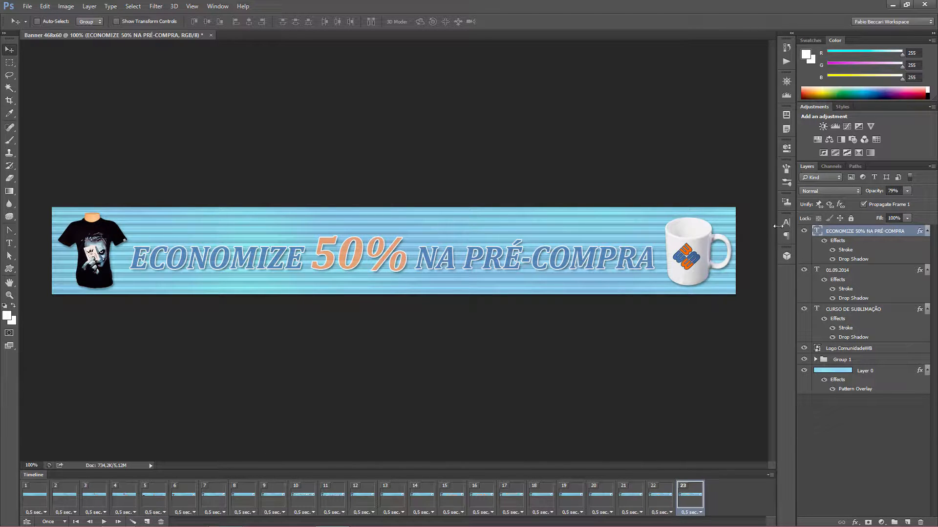
pyautogui.moveTo(874, 192); pyautogui.dragTo(911, 201)
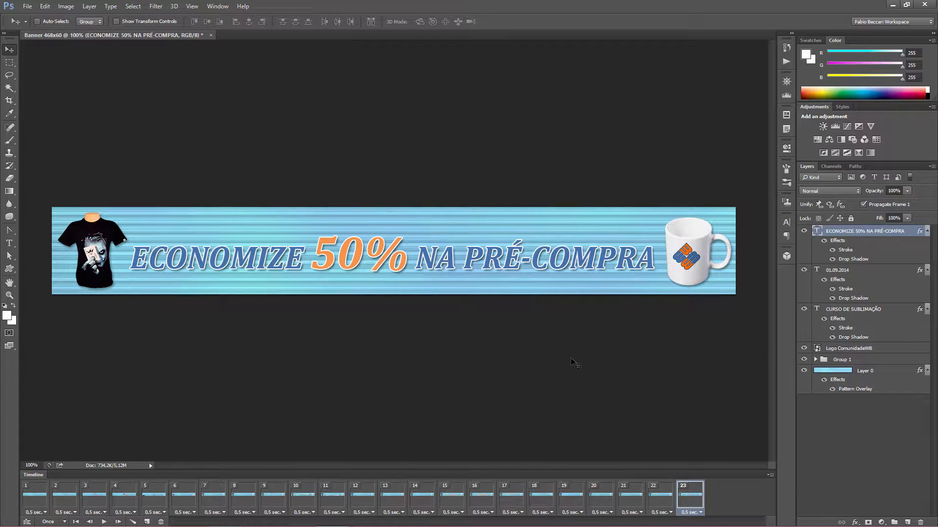
pyautogui.click(653, 497)
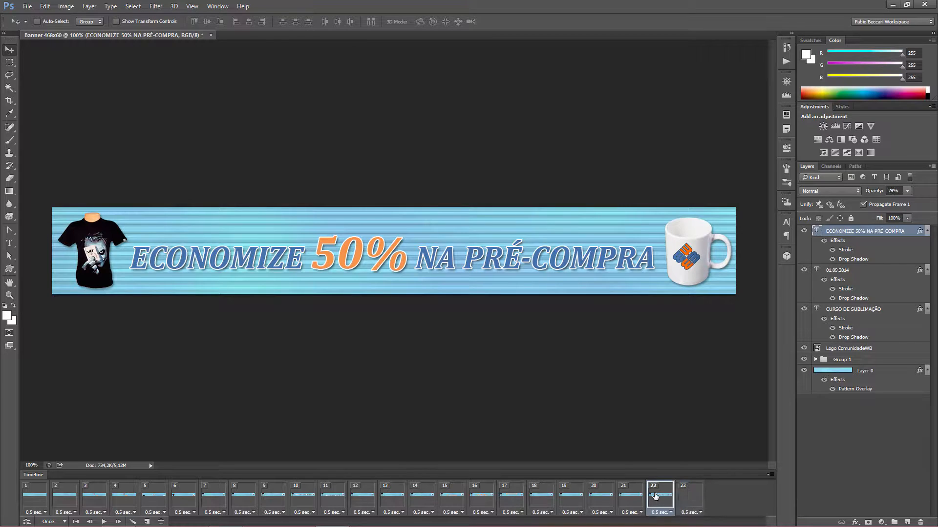
pyautogui.click(689, 498)
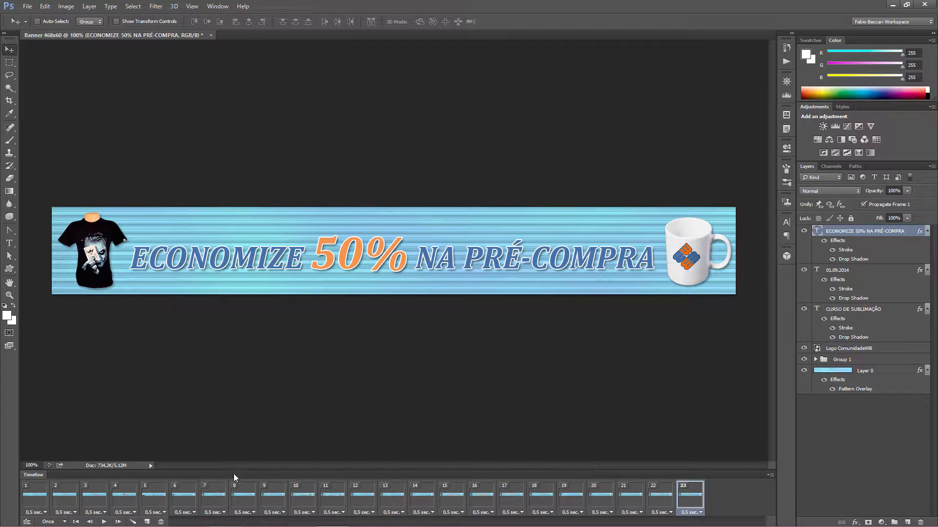
# Step: Add frame 24 with the ECONOMIZE 50% NA PRÉ-COMPRA text at 67% opacity and the shirt and mug group at 68%
pyautogui.click(146, 522)
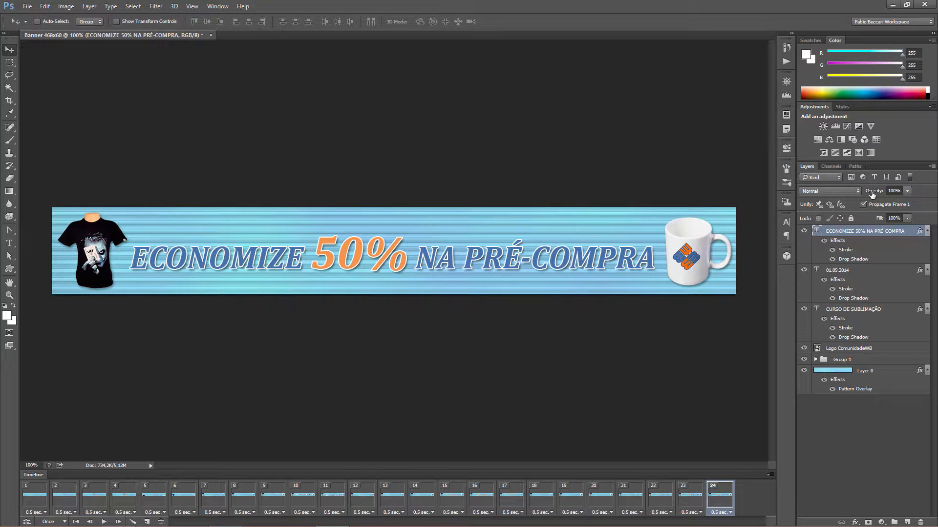
pyautogui.moveTo(873, 194); pyautogui.dragTo(850, 192)
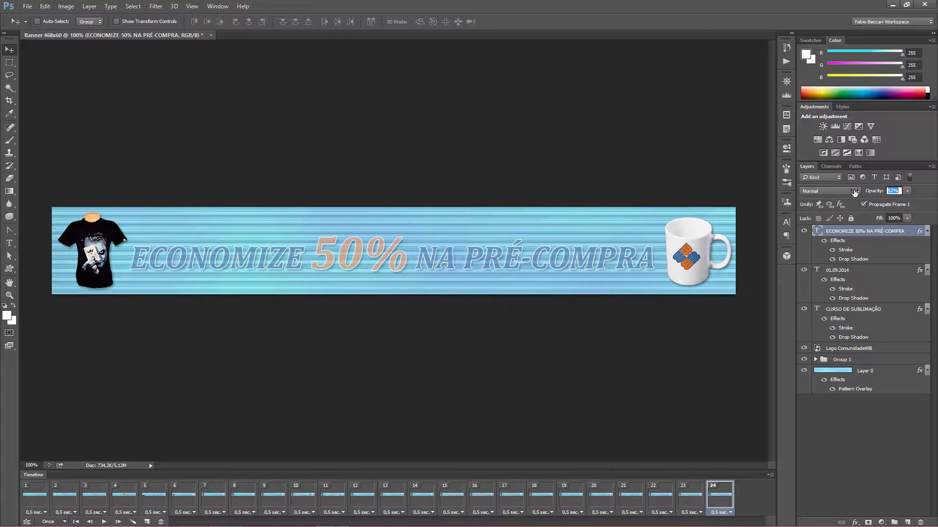
pyautogui.moveTo(856, 192); pyautogui.dragTo(855, 193)
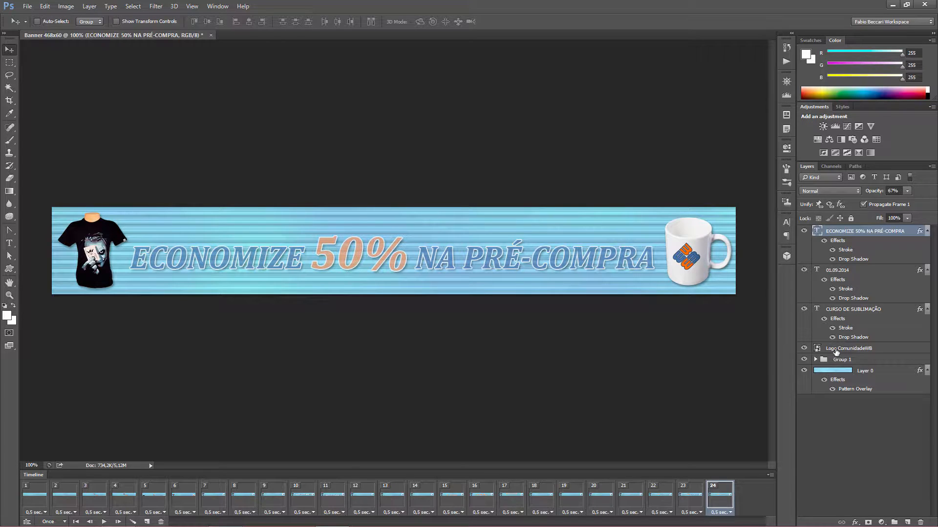
pyautogui.click(845, 361)
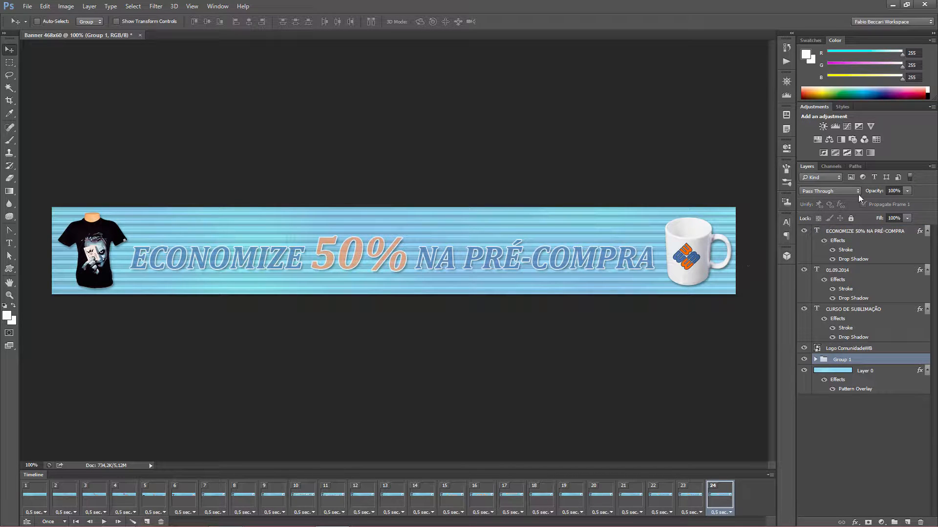
pyautogui.moveTo(876, 195); pyautogui.dragTo(860, 195)
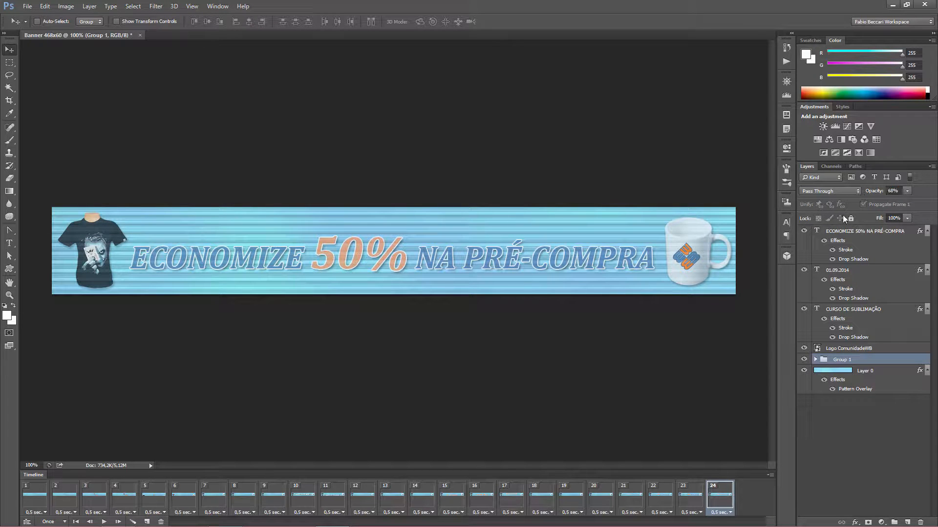
# Step: Add frame 25 with the shirt and mug group at 36% opacity and the ECONOMIZE 50% NA PRÉ-COMPRA text at 33%
pyautogui.click(146, 522)
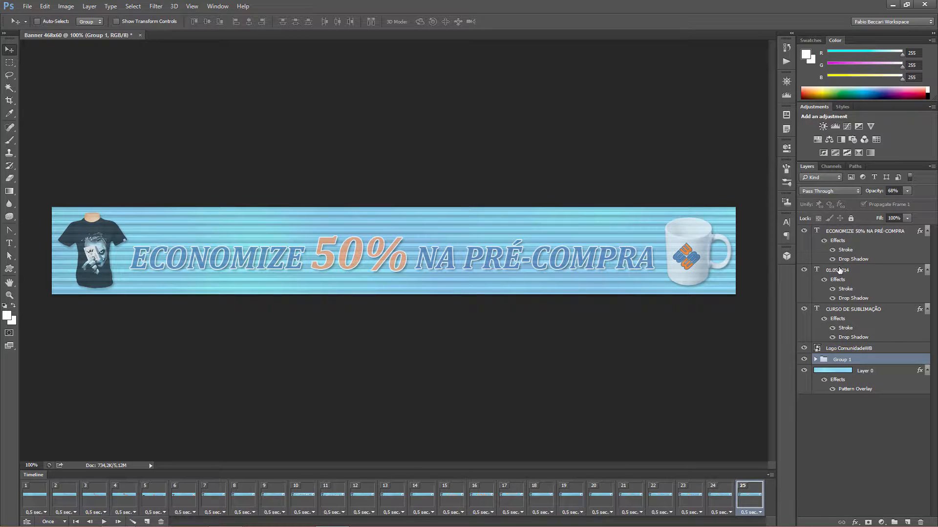
pyautogui.moveTo(875, 193); pyautogui.dragTo(858, 194)
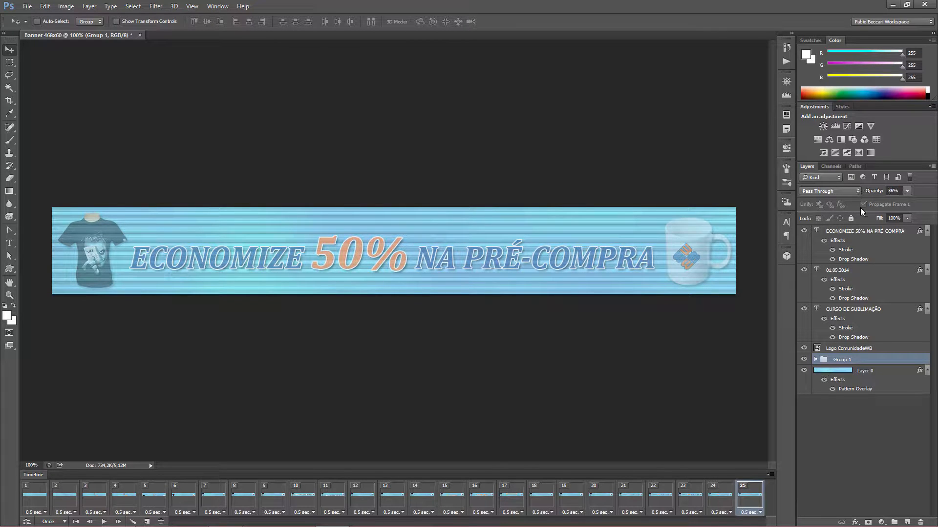
pyautogui.click(879, 232)
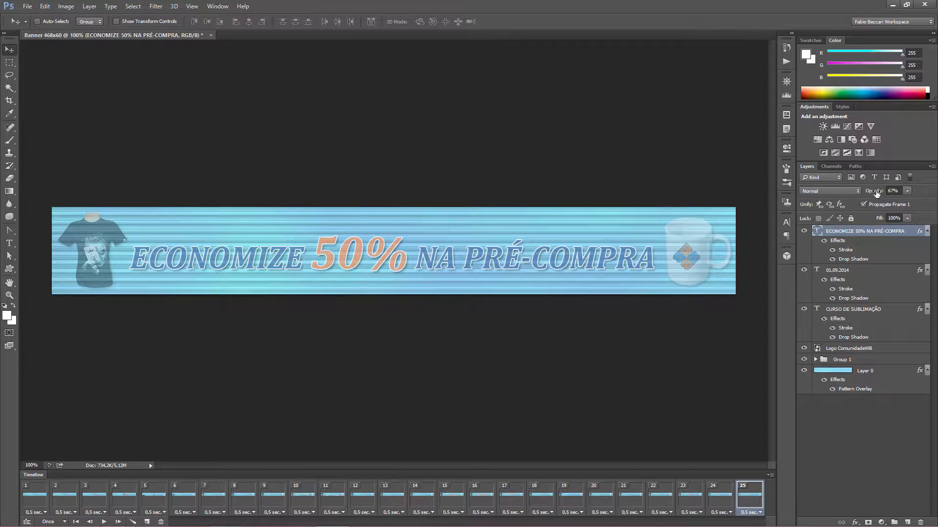
pyautogui.moveTo(877, 194); pyautogui.dragTo(860, 193)
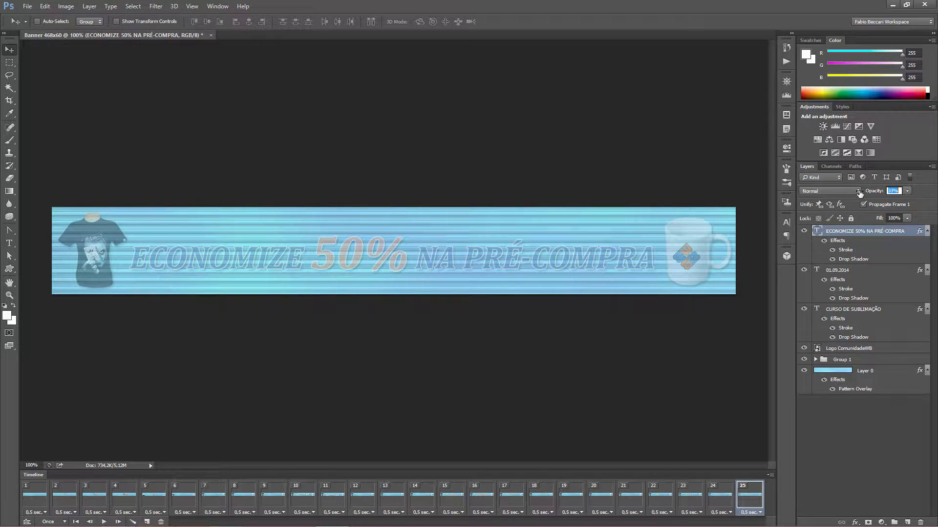
# Step: Add frame 26 with both the ECONOMIZE 50% NA PRÉ-COMPRA text and the shirt and mug group at 0% opacity
pyautogui.click(146, 521)
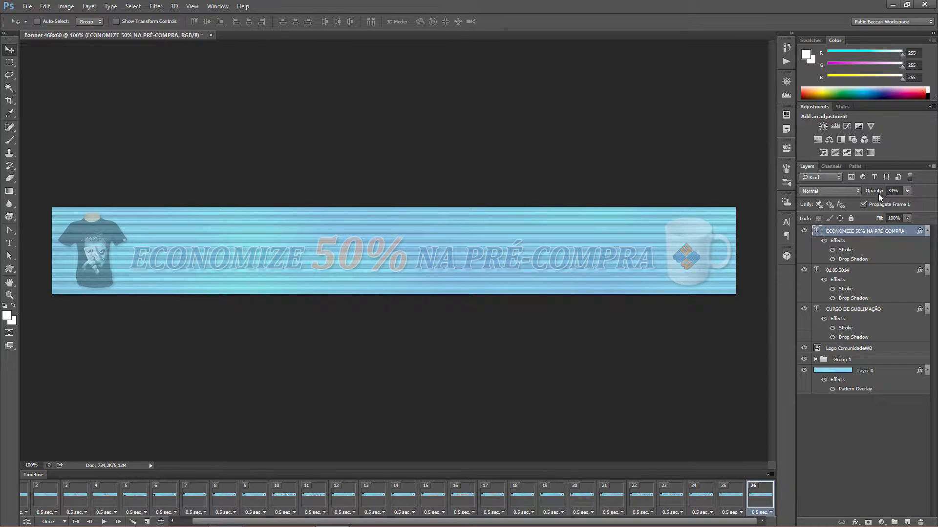
pyautogui.moveTo(878, 193); pyautogui.dragTo(816, 193)
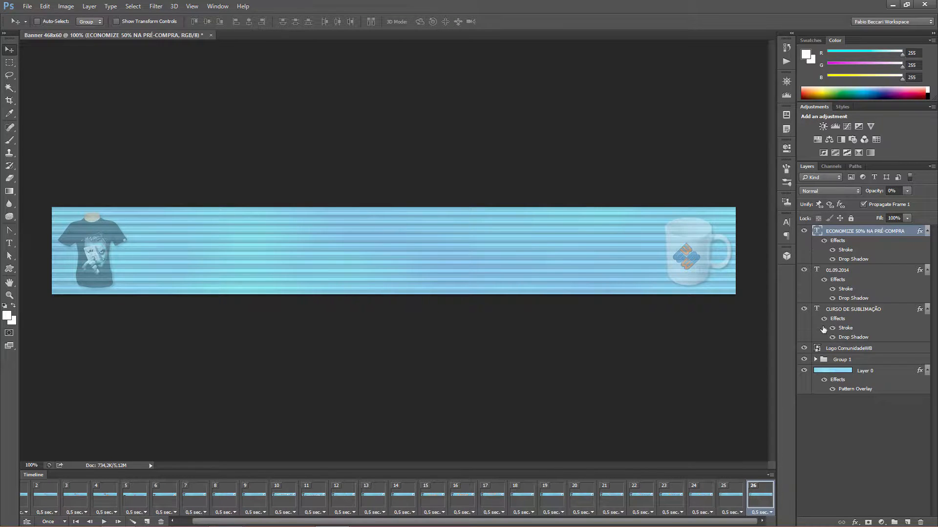
pyautogui.click(844, 359)
pyautogui.moveTo(872, 191); pyautogui.dragTo(713, 181)
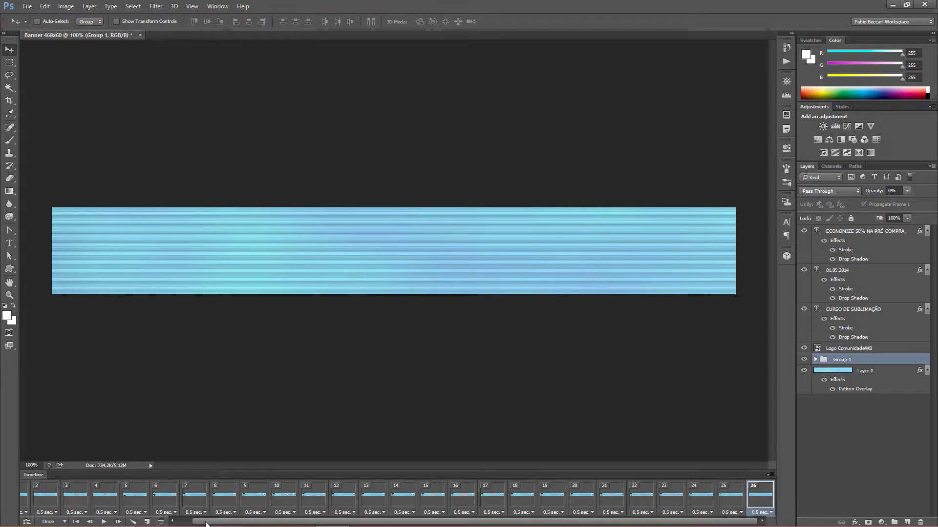
# Step: Go through the opening frames and set a 3-second delay on frame 4, where the logo is fully shown
pyautogui.moveTo(205, 523); pyautogui.dragTo(189, 524)
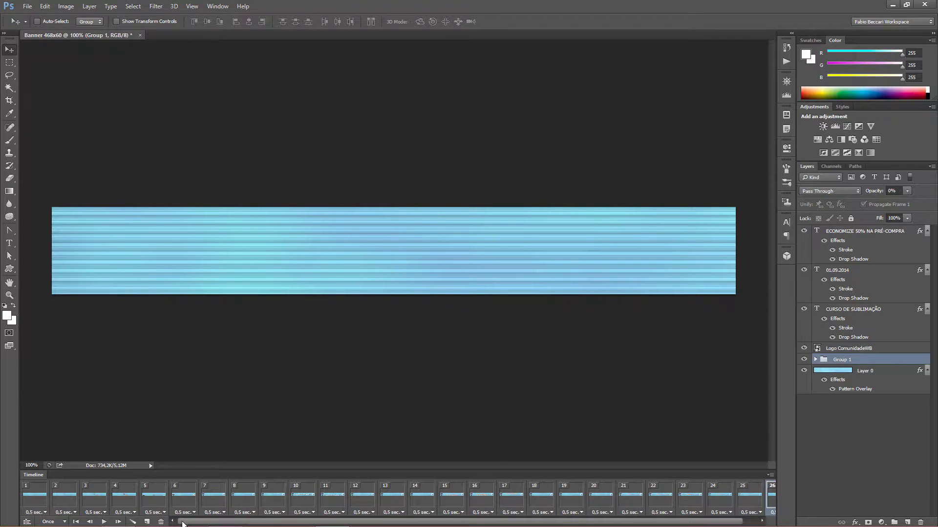
pyautogui.click(42, 496)
pyautogui.click(68, 499)
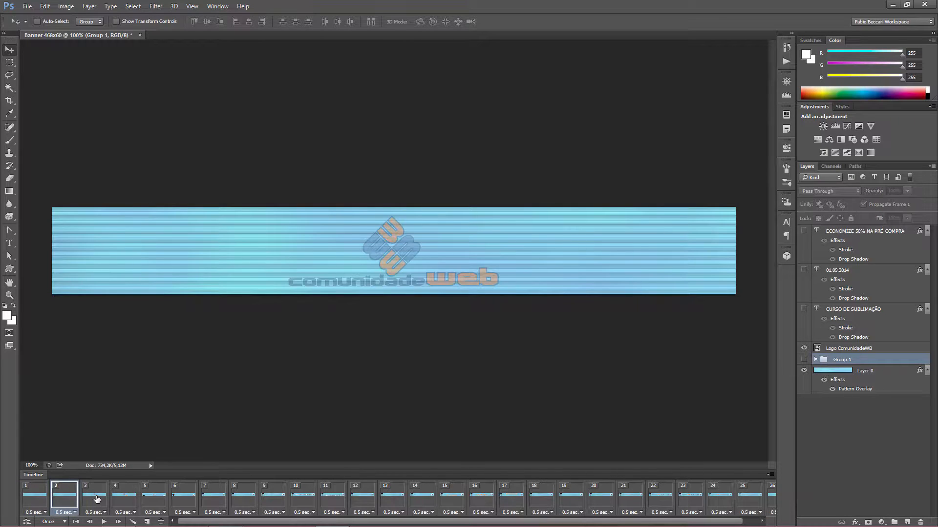
pyautogui.click(97, 498)
pyautogui.click(118, 499)
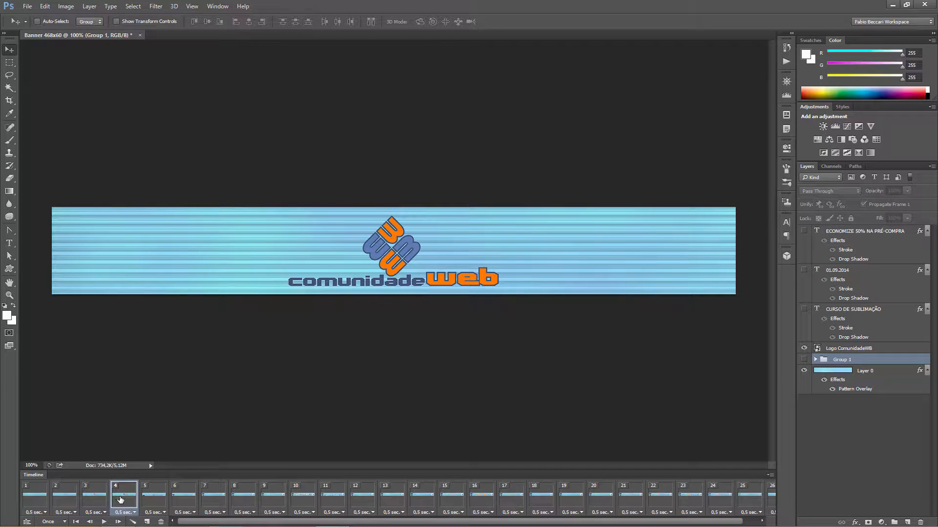
pyautogui.click(134, 513)
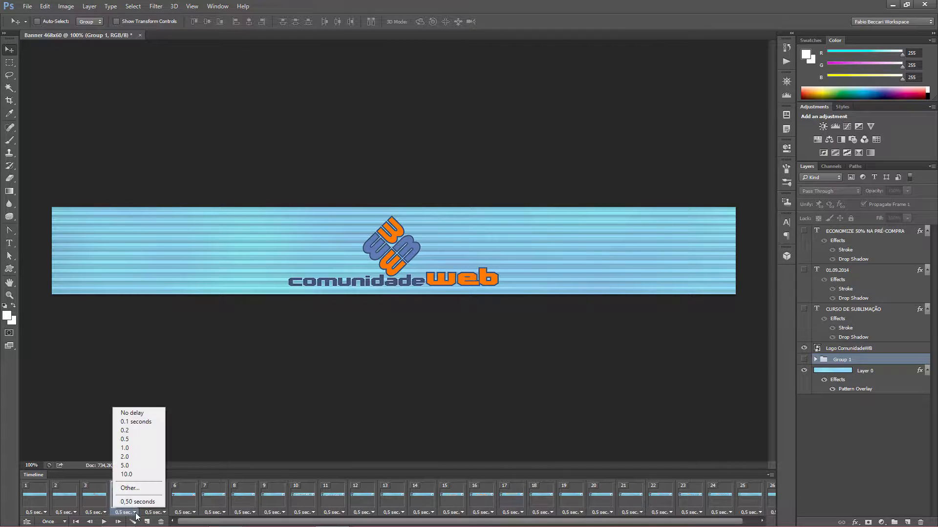
pyautogui.click(134, 488)
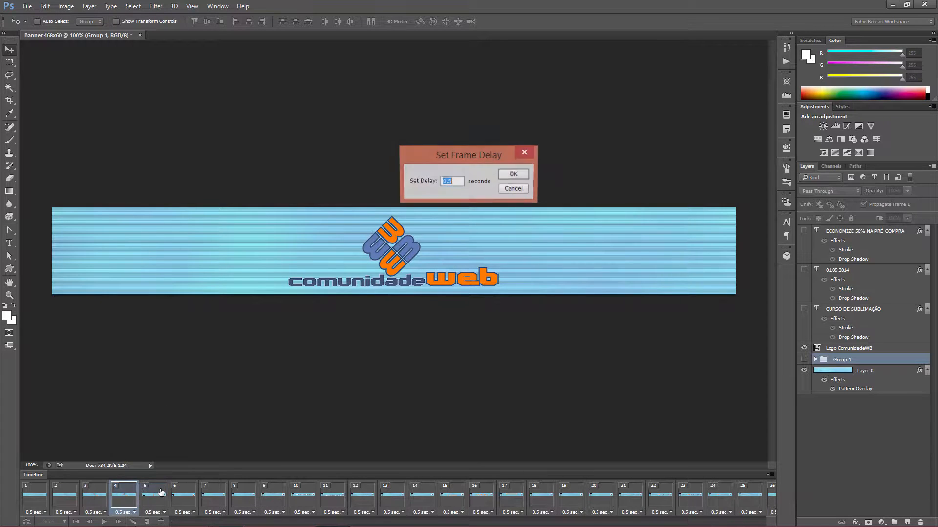
pyautogui.click(455, 185)
pyautogui.moveTo(455, 184); pyautogui.dragTo(428, 185)
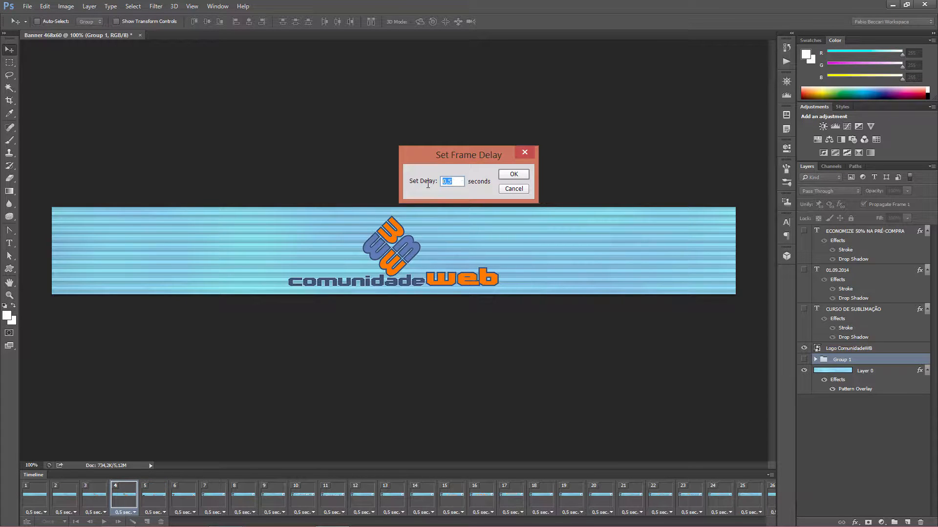
pyautogui.write('3')
pyautogui.click(513, 174)
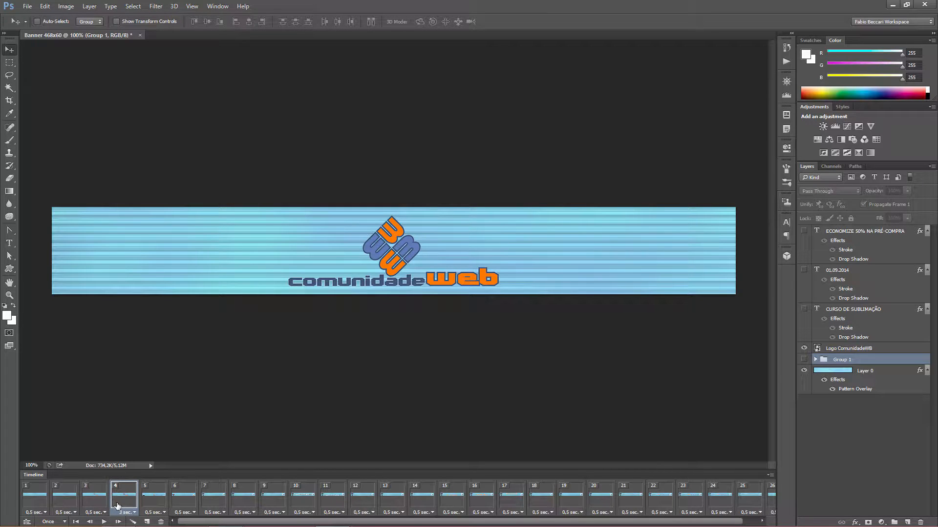
# Step: Review the frames after the logo and set a 3-second delay on frame 10, where the CURSO DE SUBLIMAÇÃO title is centred
pyautogui.click(164, 499)
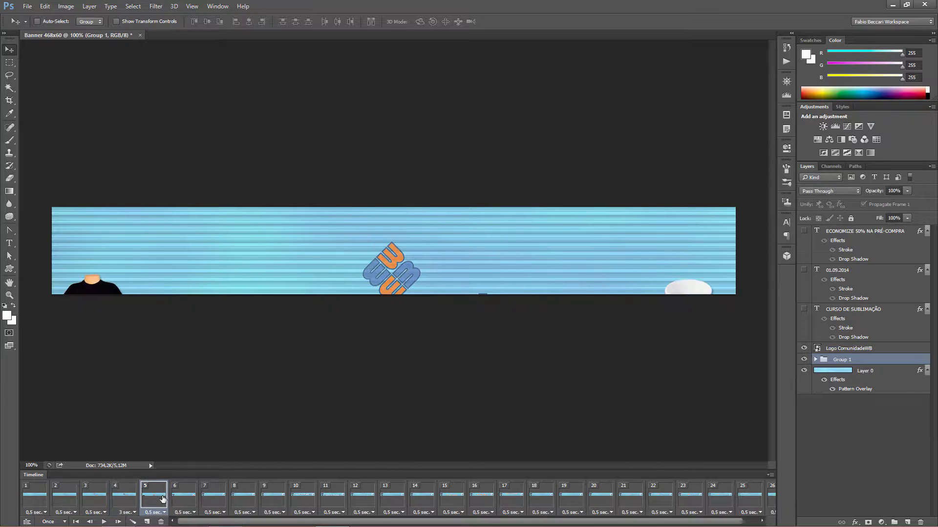
pyautogui.click(211, 502)
pyautogui.click(254, 502)
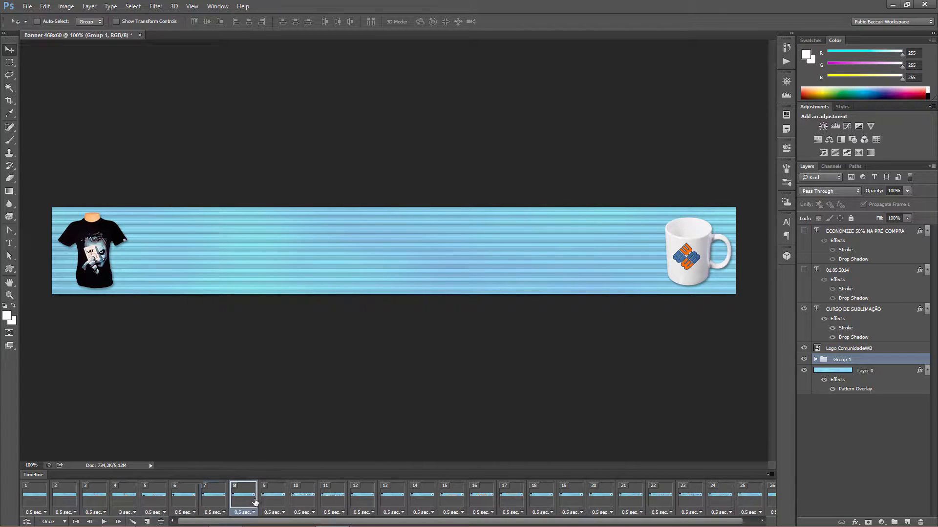
pyautogui.click(272, 503)
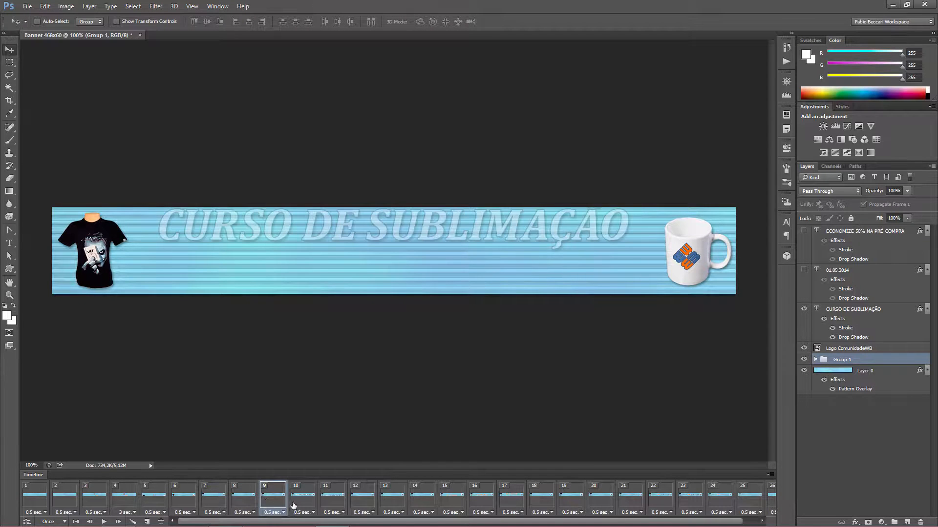
pyautogui.click(320, 505)
pyautogui.click(325, 505)
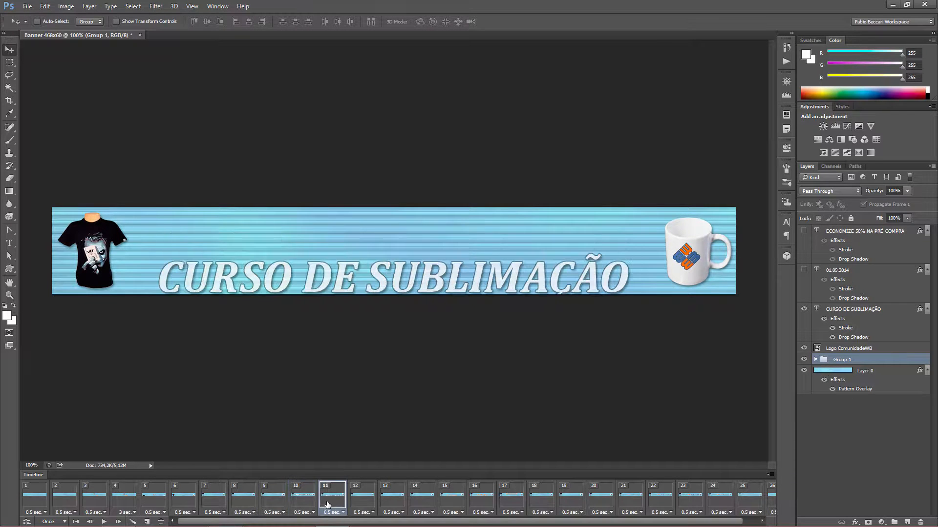
pyautogui.click(309, 506)
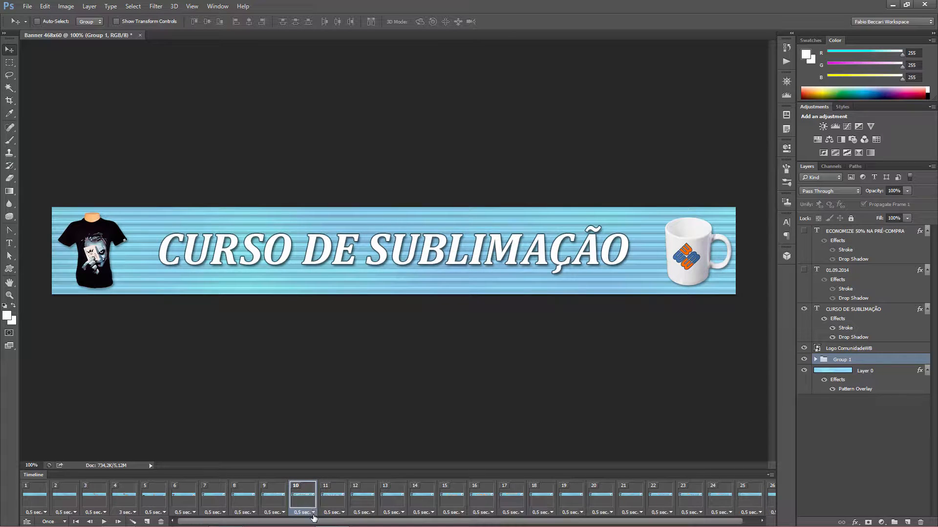
pyautogui.click(312, 512)
pyautogui.click(308, 488)
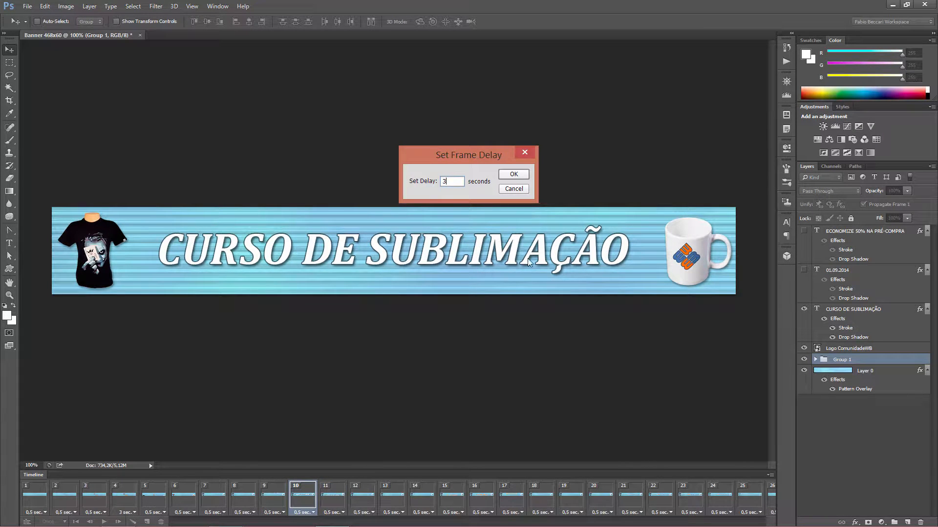
pyautogui.click(513, 175)
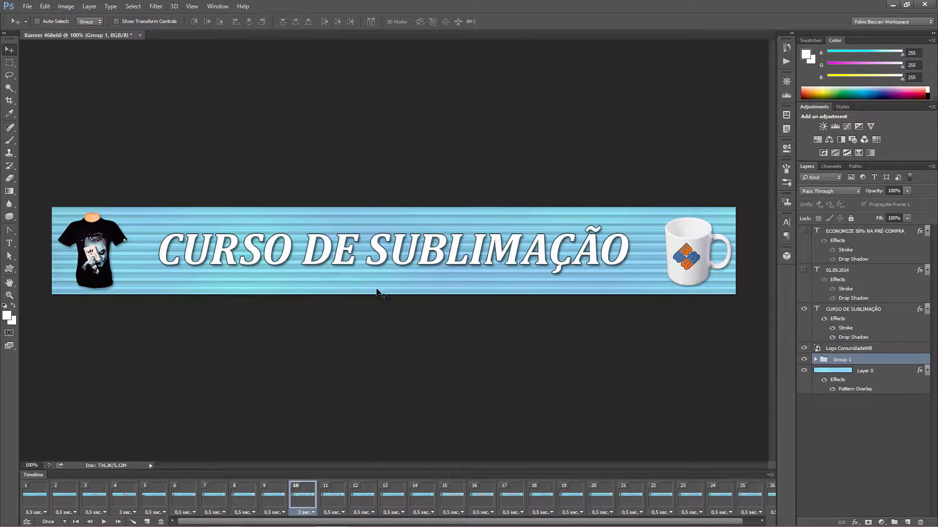
# Step: Check frames 11 to 16 and set a 3-second delay on frame 16, where the 01.09.2014 date is fully shown
pyautogui.click(335, 497)
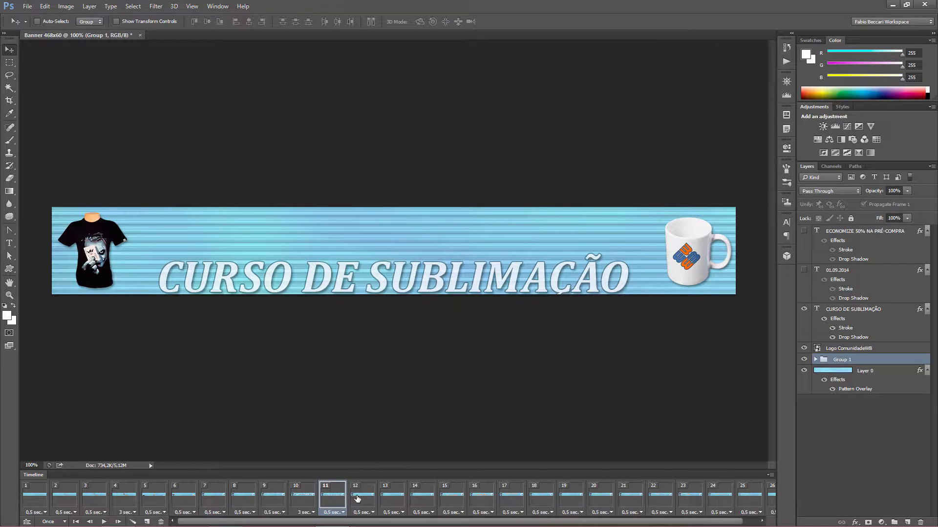
pyautogui.click(360, 499)
pyautogui.click(398, 500)
pyautogui.click(423, 502)
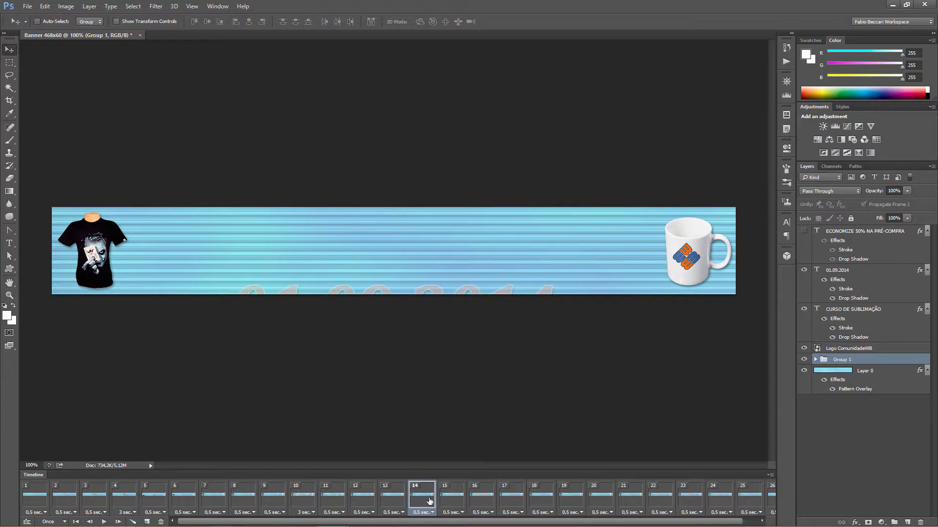
pyautogui.click(444, 501)
pyautogui.click(475, 501)
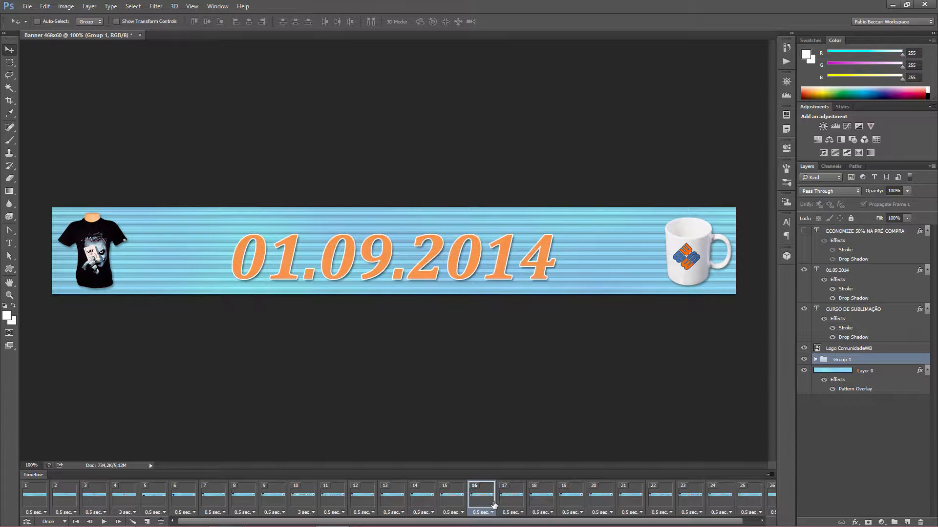
pyautogui.click(492, 512)
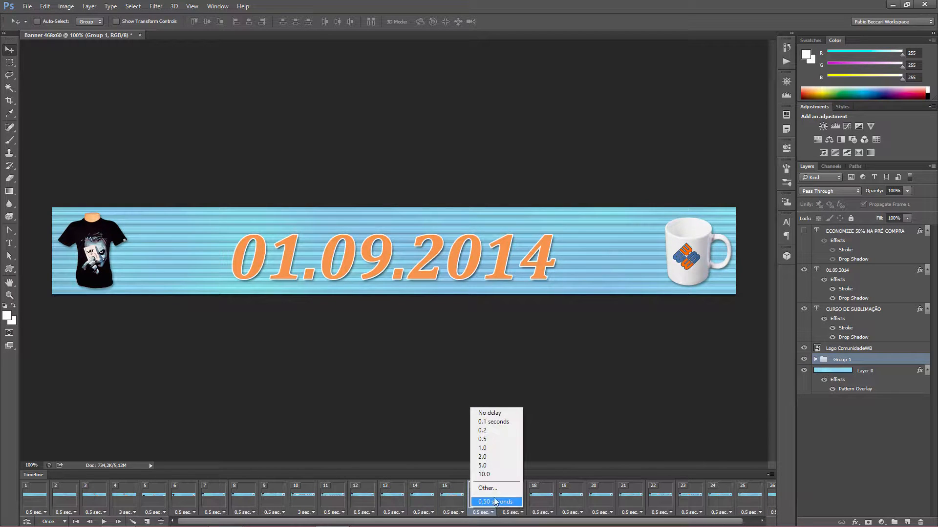
pyautogui.click(487, 488)
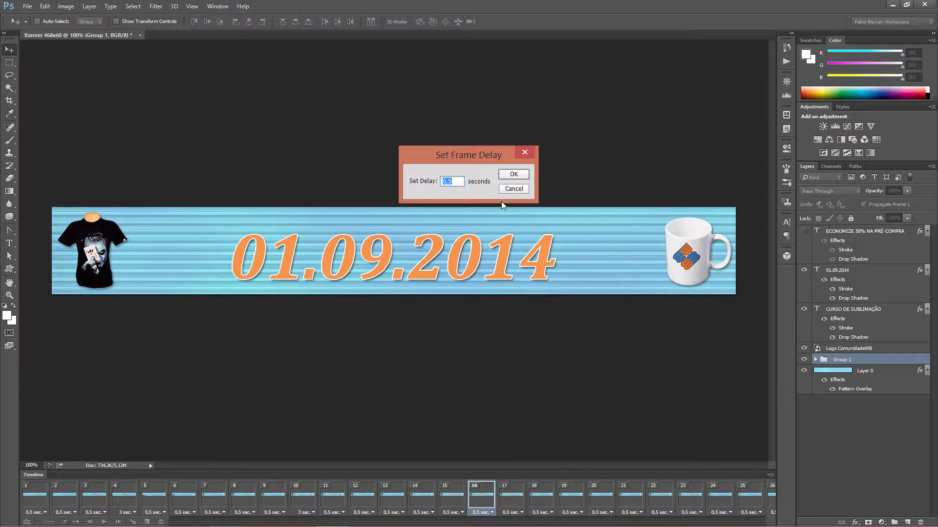
pyautogui.write('3')
pyautogui.click(518, 177)
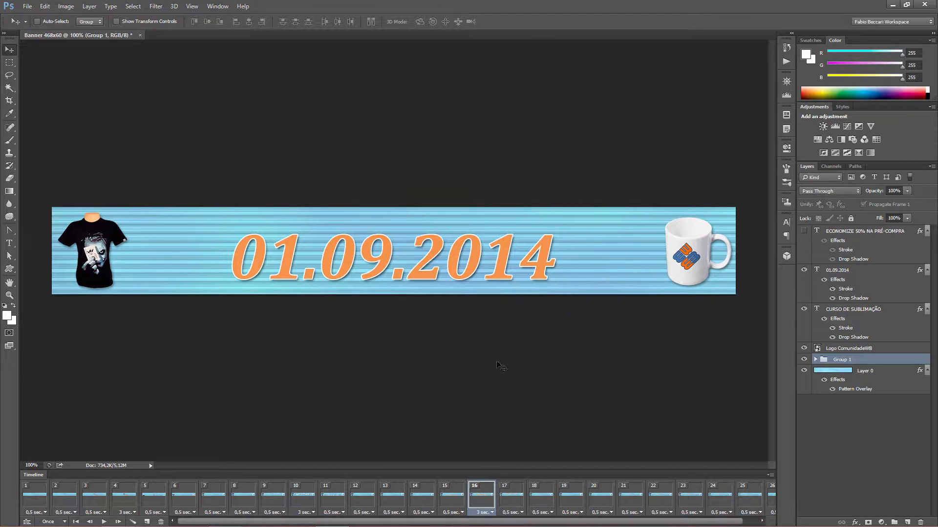
# Step: Check frames 17 to 23 and set a 3-second delay on frame 23, where the ECONOMIZE 50% NA PRÉ-COMPRA text is fully opaque
pyautogui.click(510, 500)
pyautogui.click(537, 497)
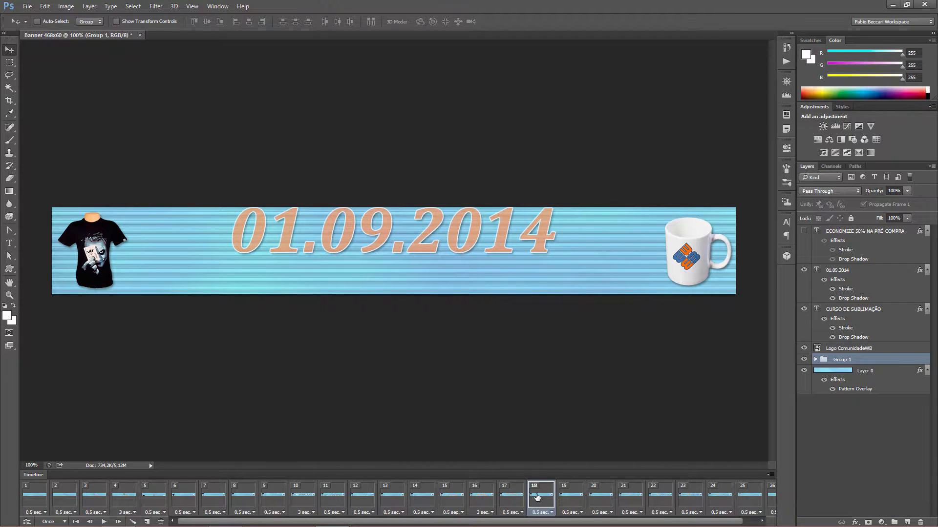
pyautogui.click(571, 498)
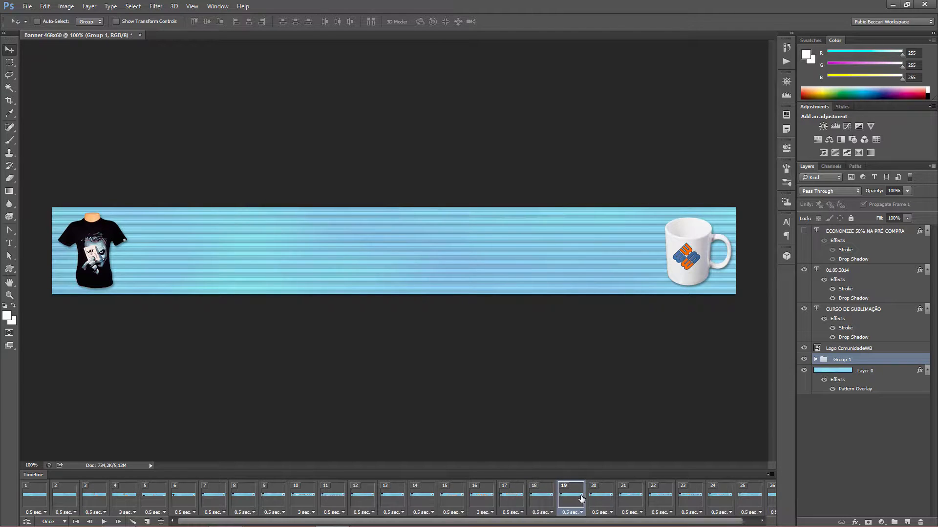
pyautogui.click(593, 502)
pyautogui.click(625, 504)
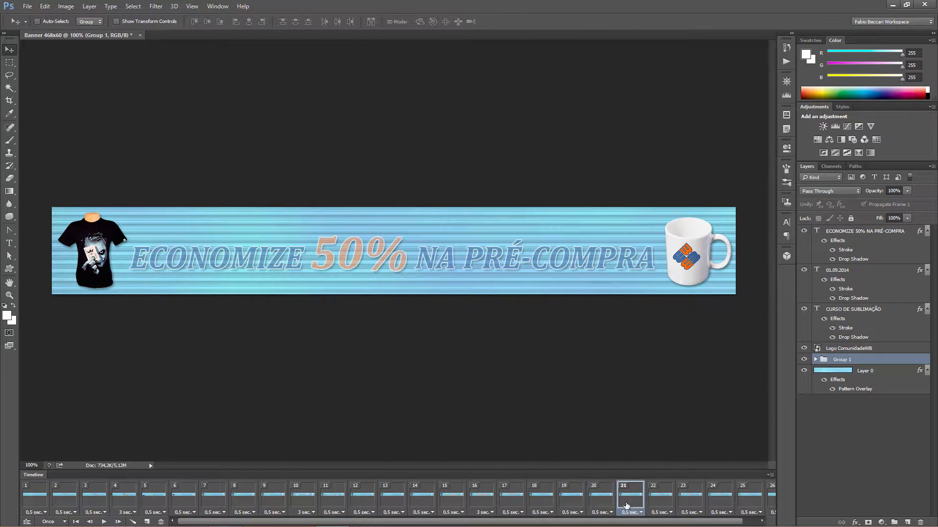
pyautogui.click(658, 506)
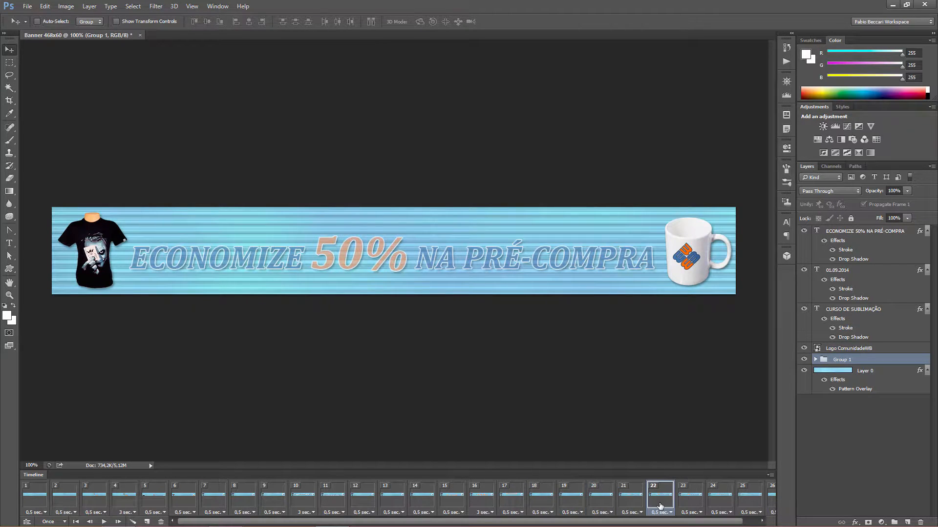
pyautogui.click(689, 503)
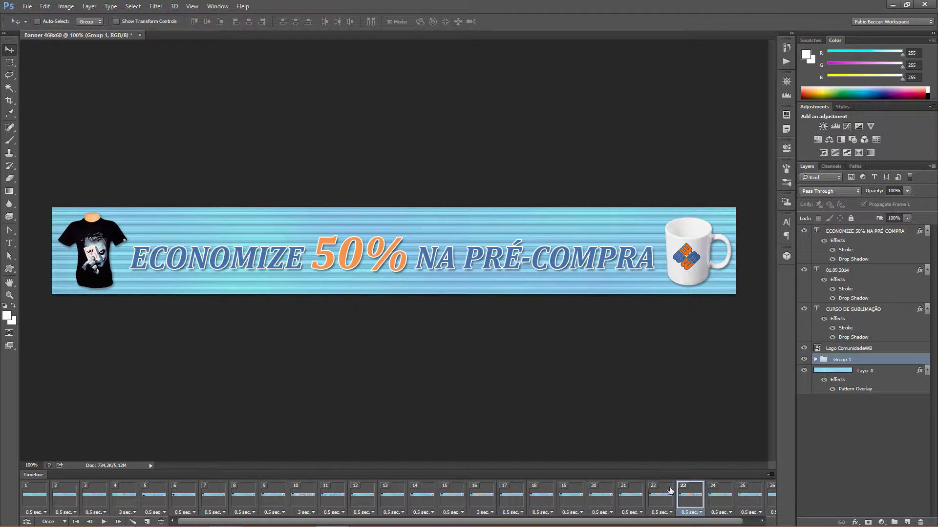
pyautogui.click(700, 512)
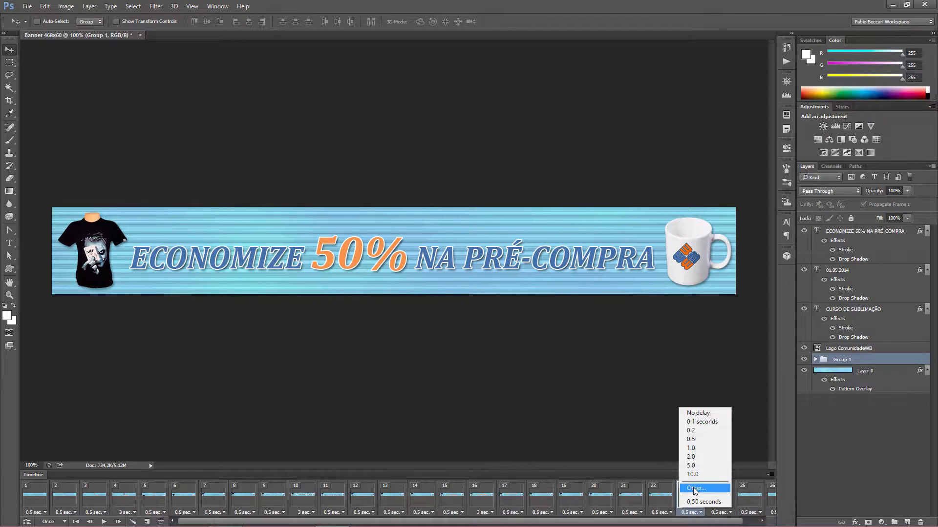
pyautogui.click(696, 488)
pyautogui.write('3')
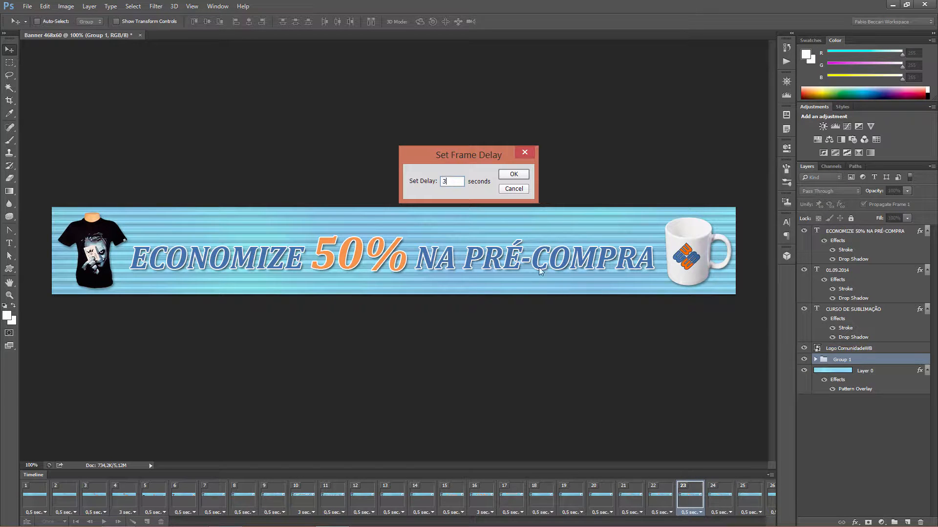
pyautogui.click(513, 175)
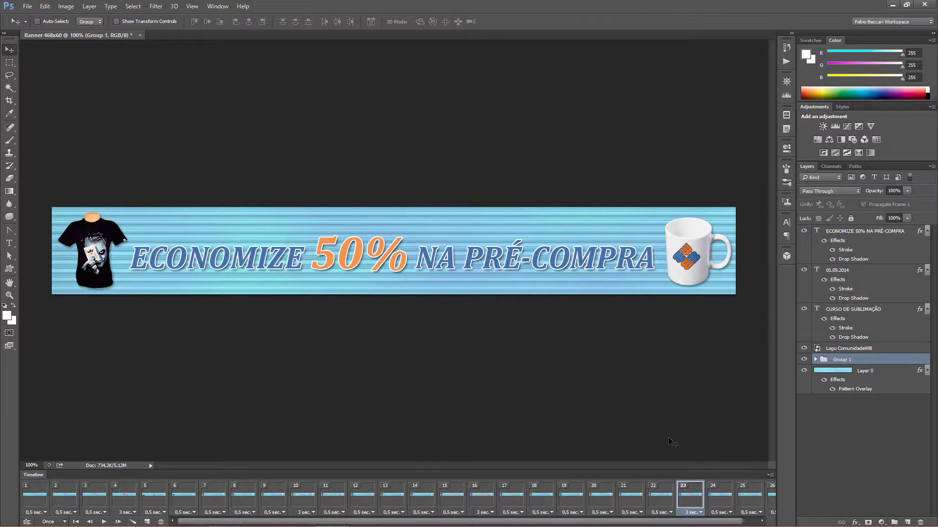
# Step: Check frames 24 to 26, where the discount text and products fade out, and play the animation from frame 1
pyautogui.click(716, 492)
pyautogui.click(745, 495)
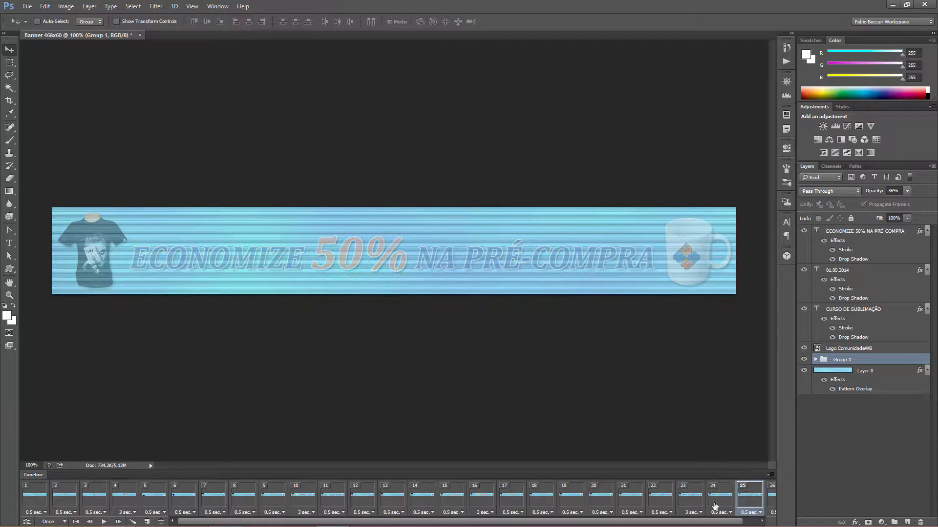
pyautogui.moveTo(708, 522); pyautogui.dragTo(593, 525)
pyautogui.click(752, 498)
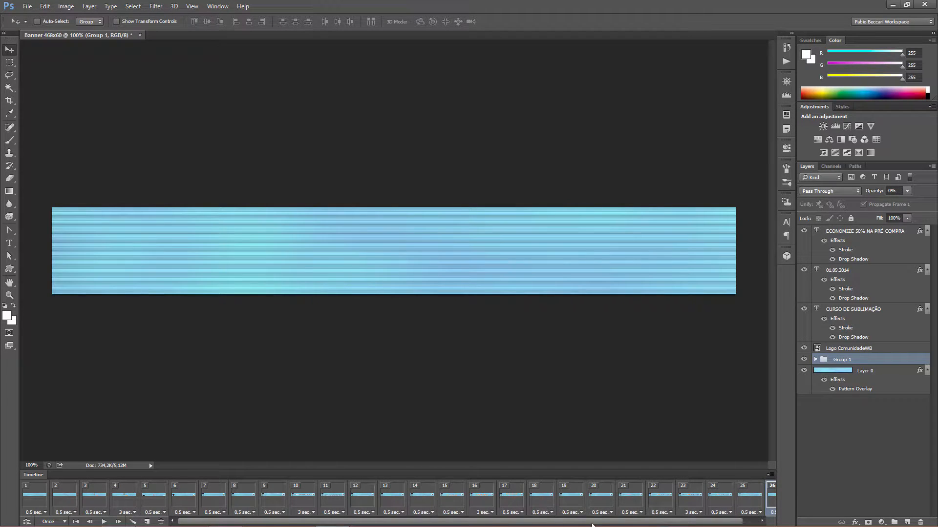
pyautogui.click(37, 491)
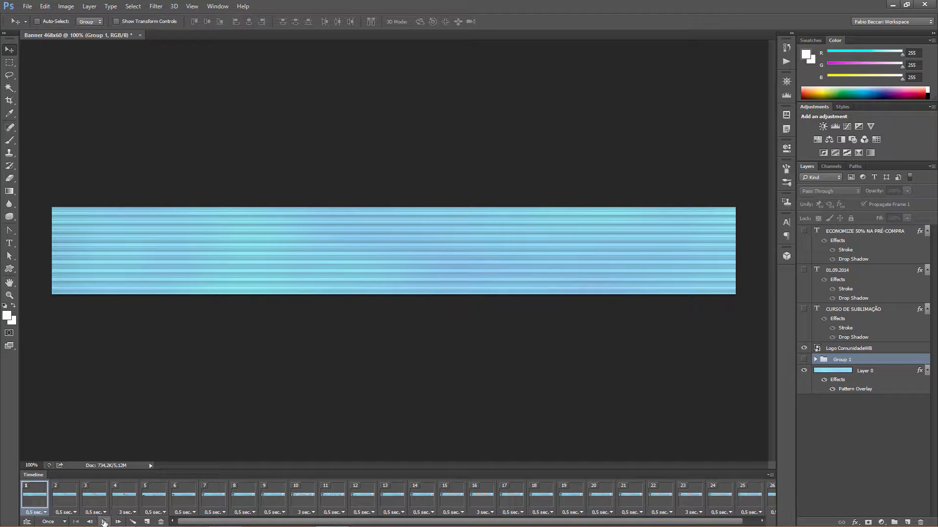
pyautogui.click(104, 522)
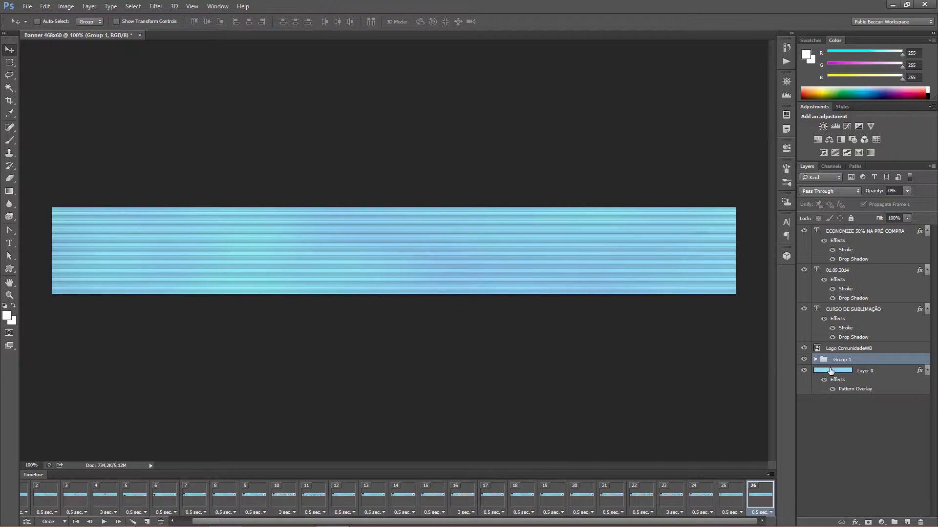
# Step: Resize the image to 468 × 60 pixels with proportions constrained
pyautogui.click(66, 9)
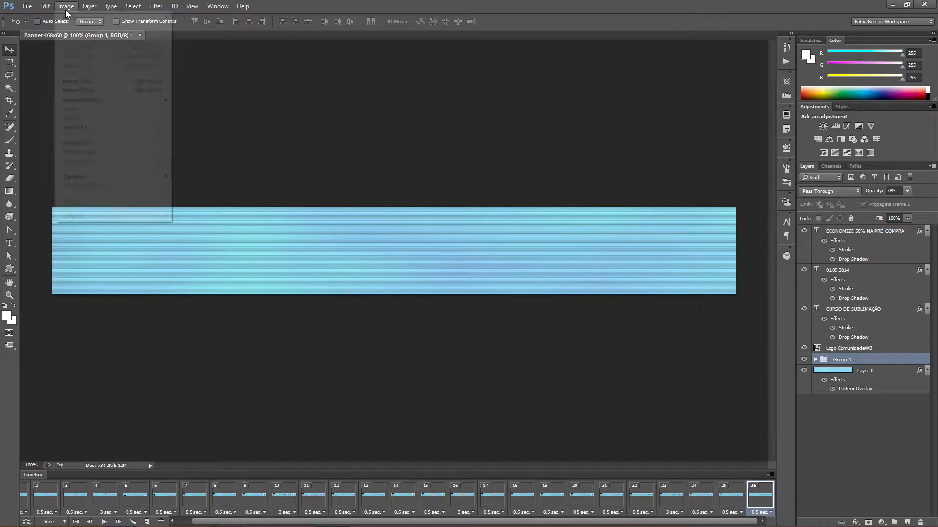
pyautogui.click(73, 82)
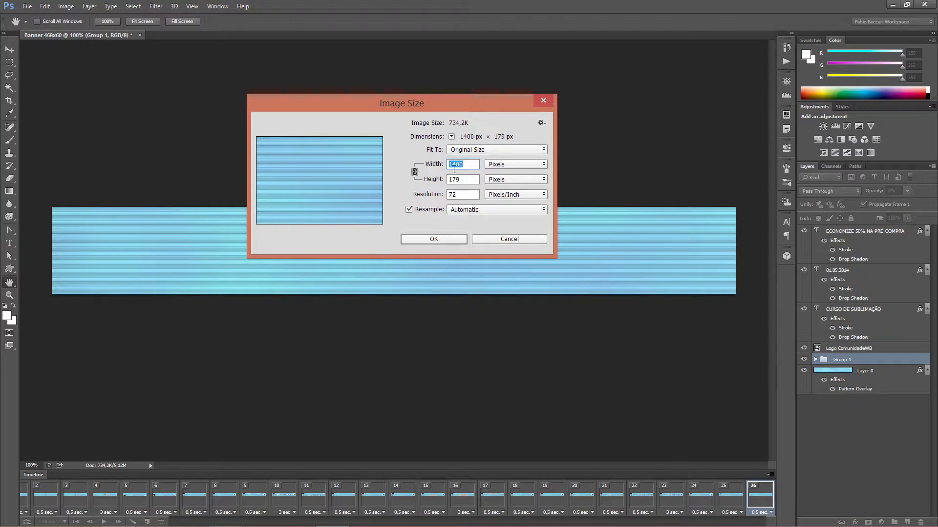
pyautogui.write('468')
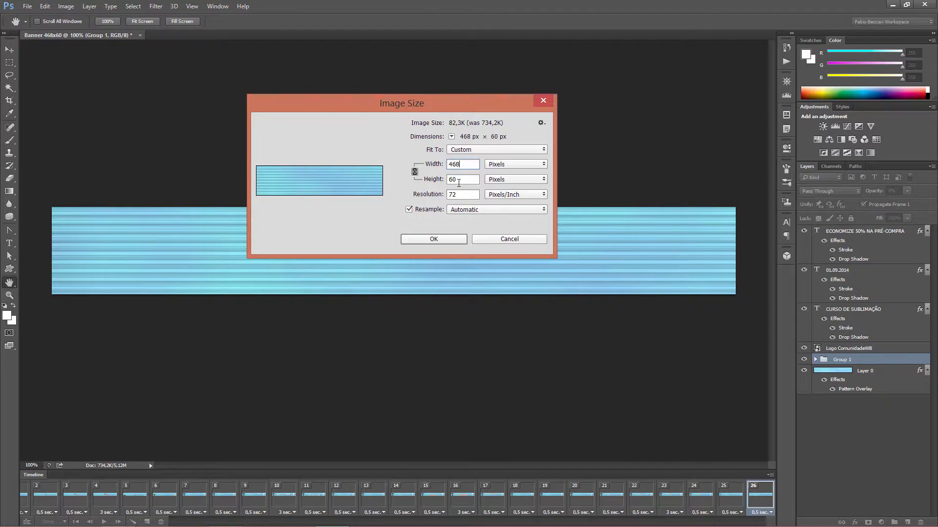
pyautogui.click(431, 237)
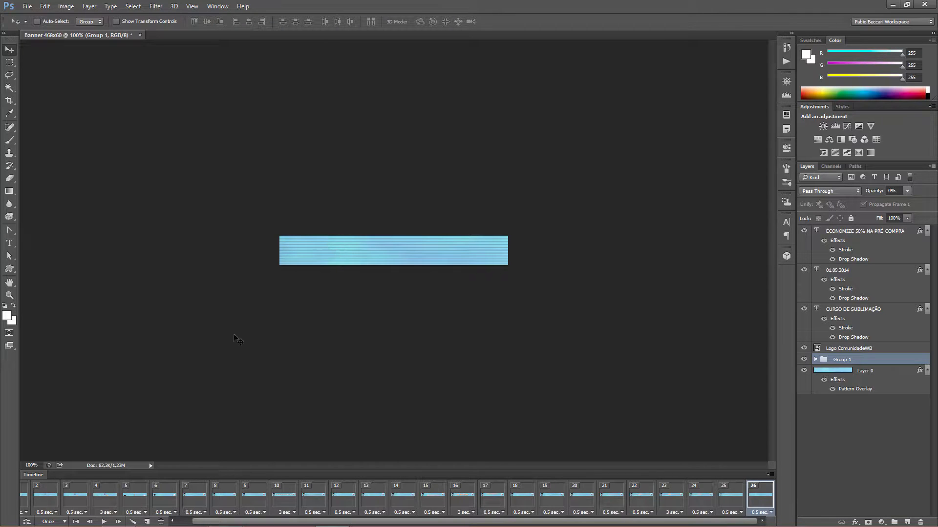
# Step: Review frames 5 to 16 of the reduced banner to examine how the logo, products, title and date look
pyautogui.click(129, 497)
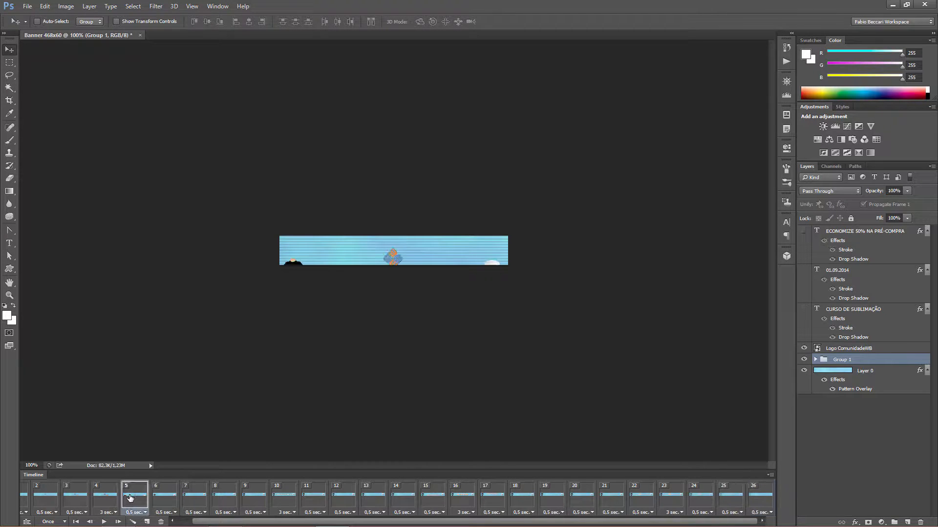
pyautogui.click(184, 493)
pyautogui.click(260, 496)
pyautogui.click(315, 502)
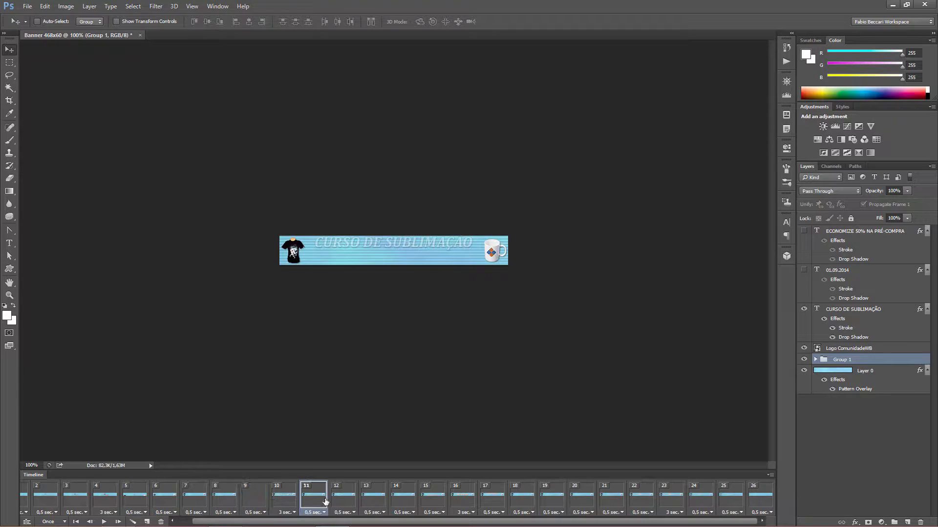
pyautogui.click(372, 505)
pyautogui.click(404, 504)
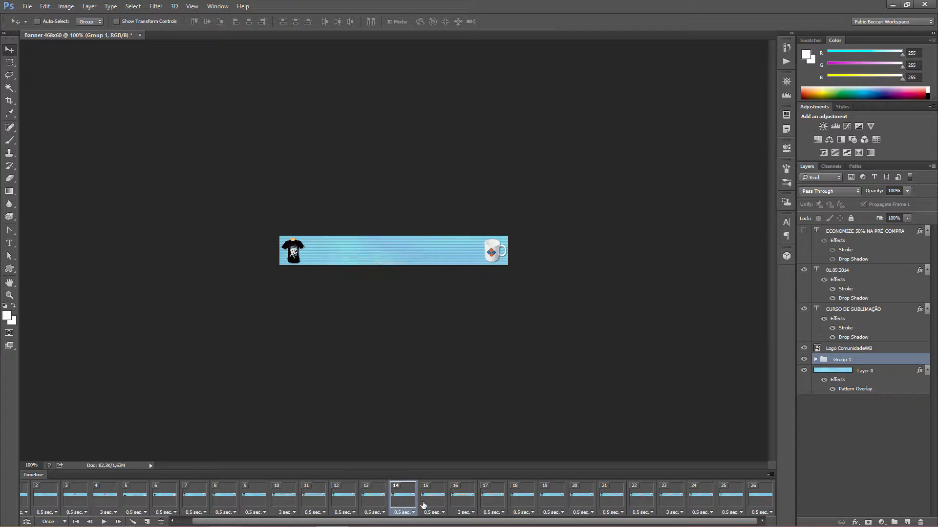
pyautogui.click(430, 505)
pyautogui.click(461, 503)
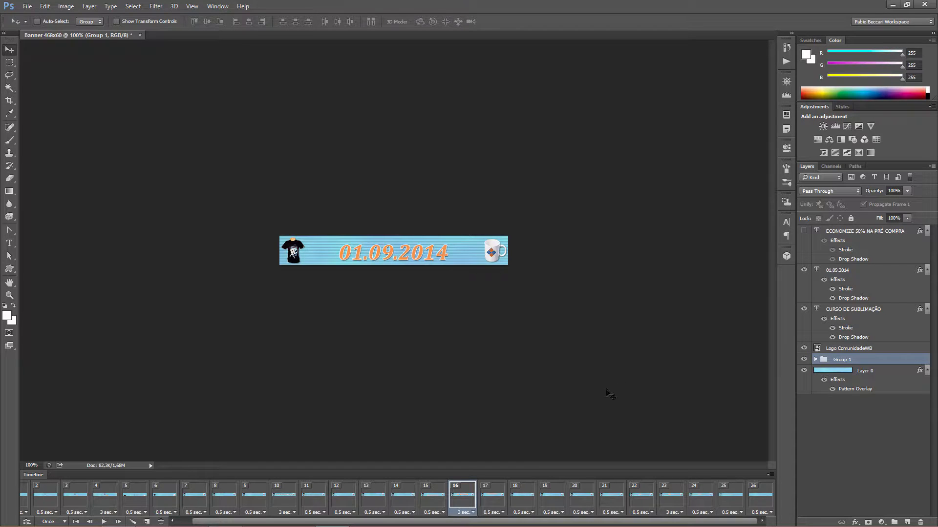
# Step: Reduce the scale of Layer 0's Pattern Overlay on frame 16 and check the banner on frame 11
pyautogui.doubleClick(853, 388)
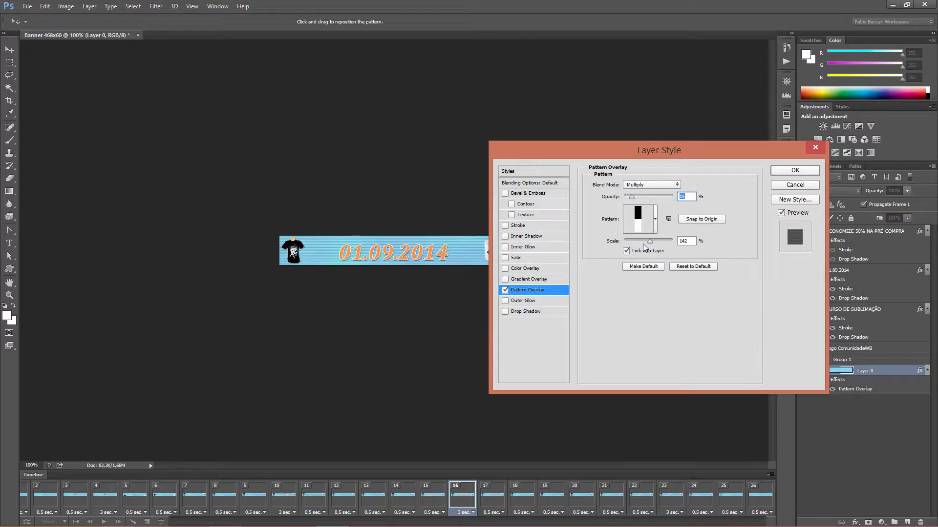
pyautogui.moveTo(649, 241)
pyautogui.mouseDown()
pyautogui.moveTo(658, 241)
pyautogui.moveTo(649, 239)
pyautogui.mouseUp()
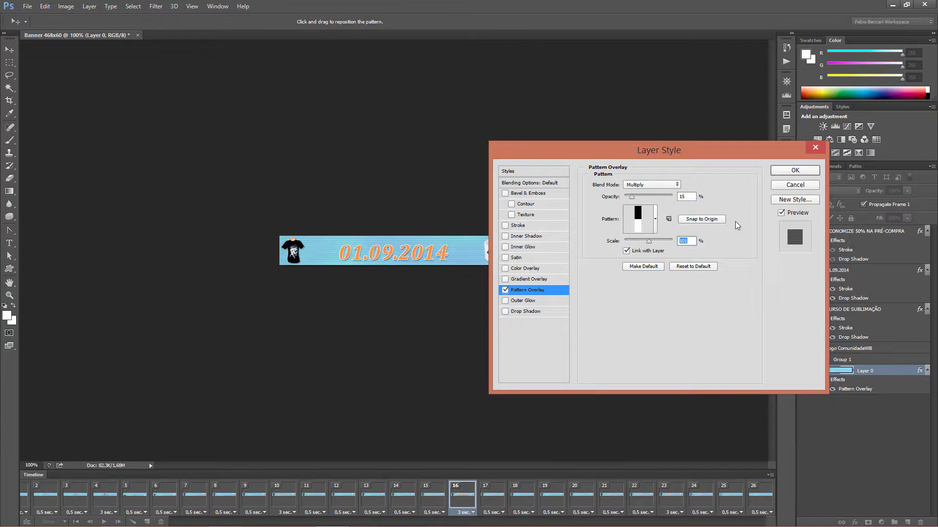
pyautogui.click(795, 171)
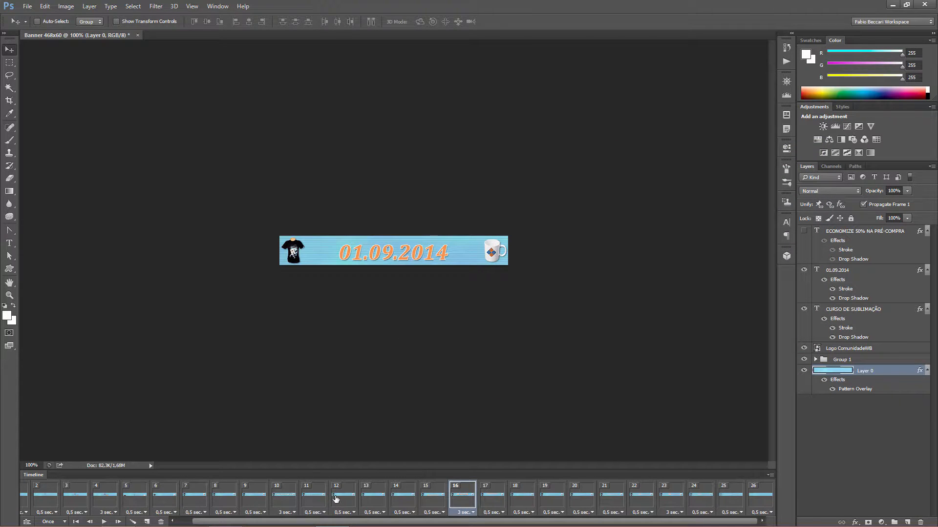
pyautogui.click(315, 498)
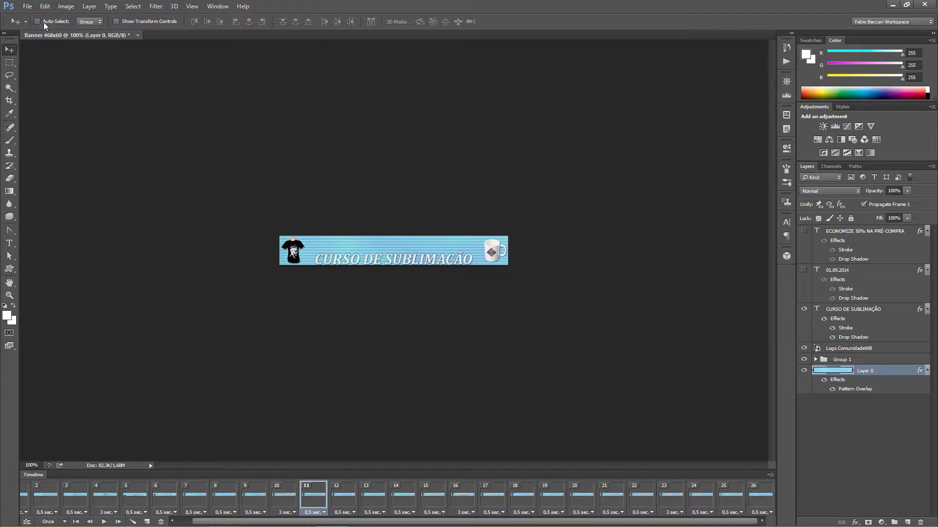
# Step: Open the Save for Web export and set the animation to loop Forever
pyautogui.click(27, 7)
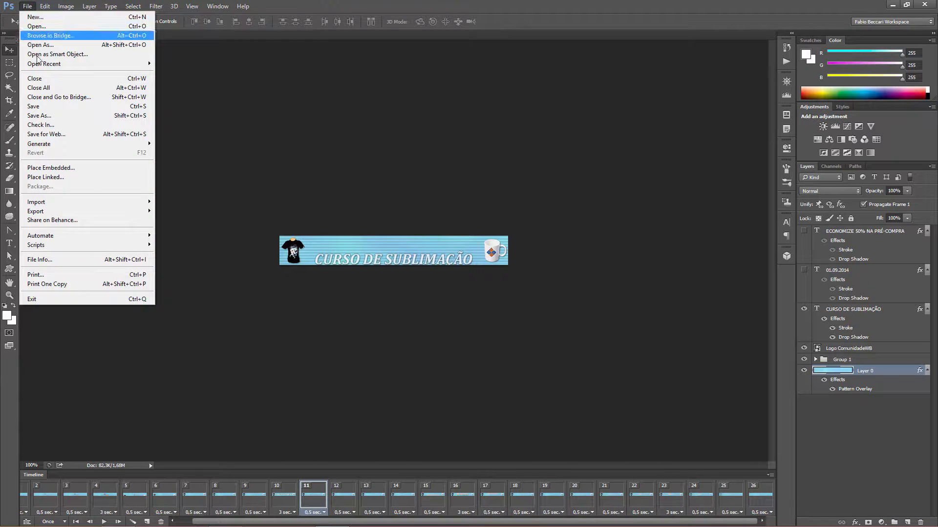
pyautogui.click(54, 135)
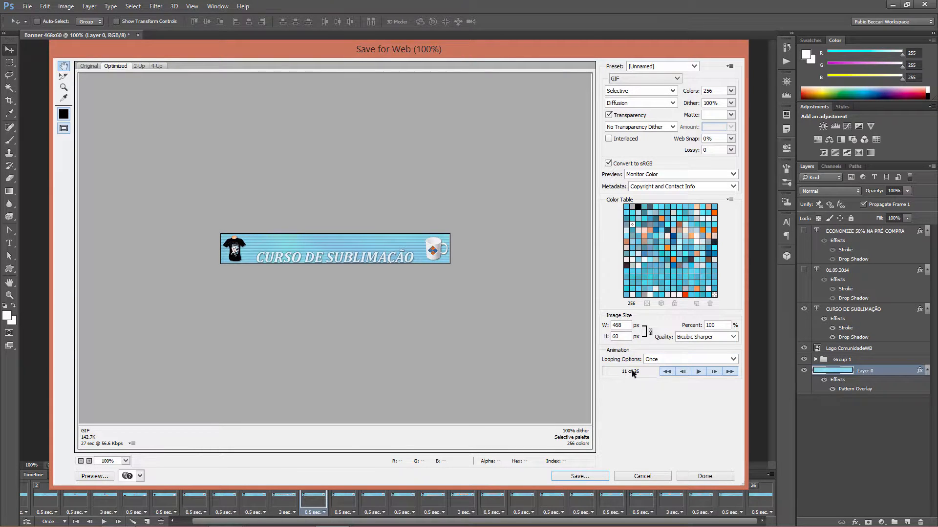
pyautogui.click(733, 360)
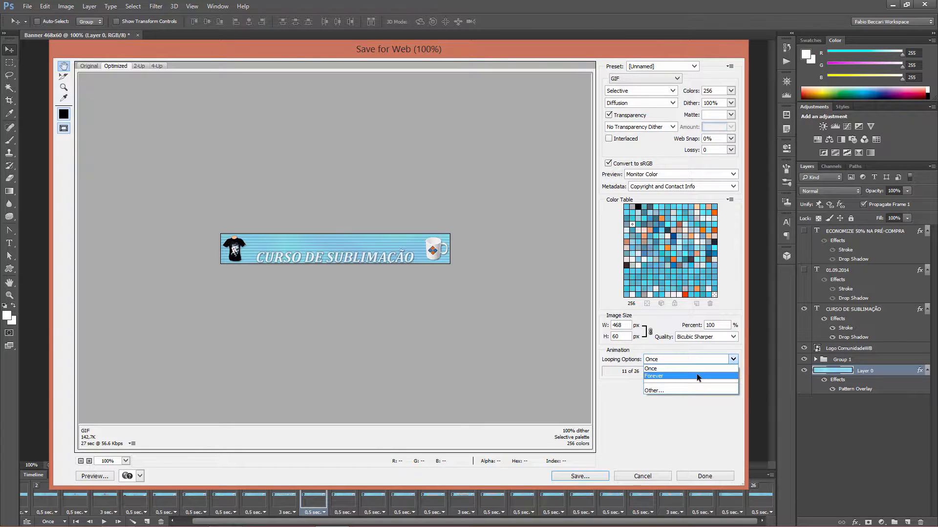
pyautogui.click(702, 373)
pyautogui.click(732, 359)
# Step: Choose GIF with Forever looping, preview the animation in Save for Web, and close the export without saving
pyautogui.click(642, 78)
pyautogui.click(643, 78)
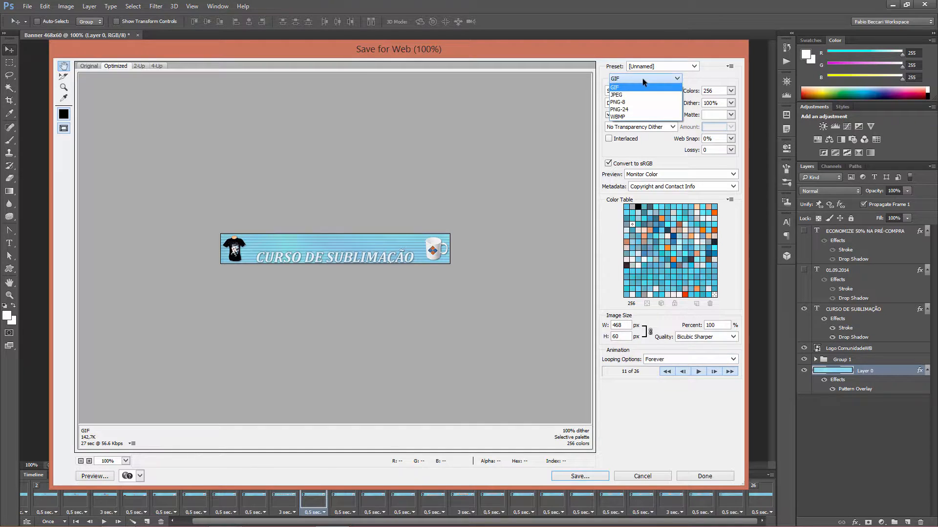
pyautogui.click(626, 88)
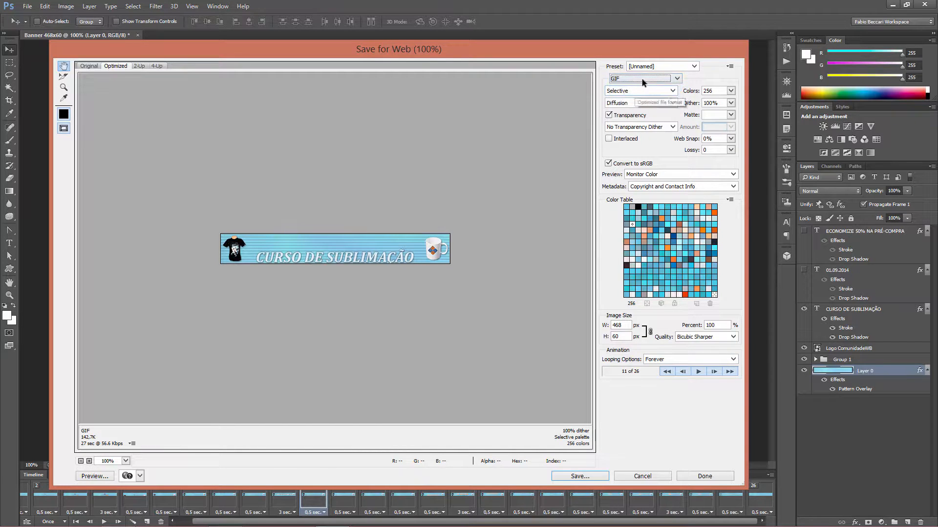
pyautogui.click(642, 78)
pyautogui.click(631, 88)
pyautogui.click(702, 360)
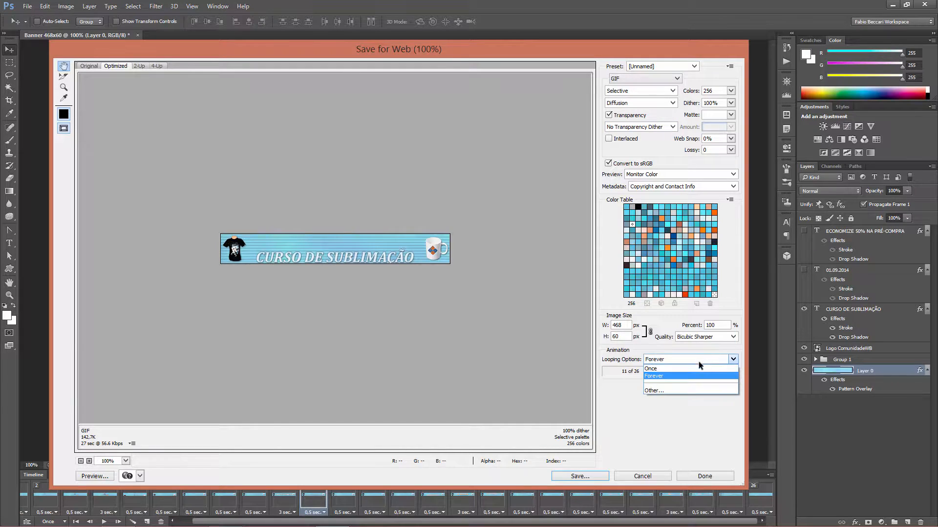
pyautogui.click(677, 376)
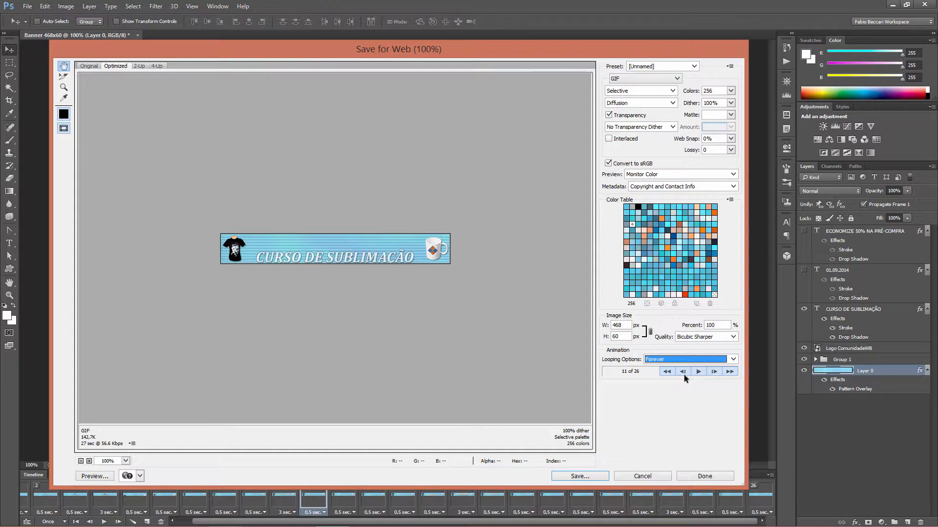
pyautogui.click(699, 371)
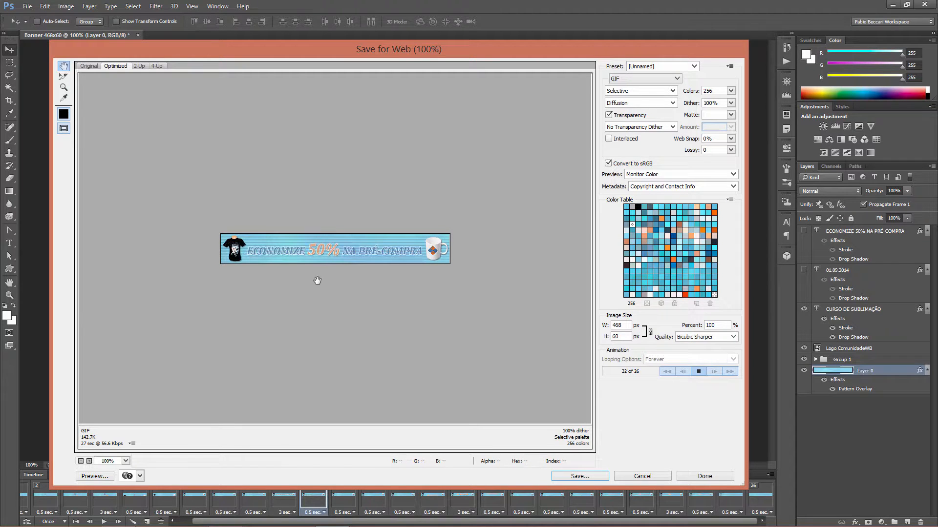
pyautogui.click(647, 475)
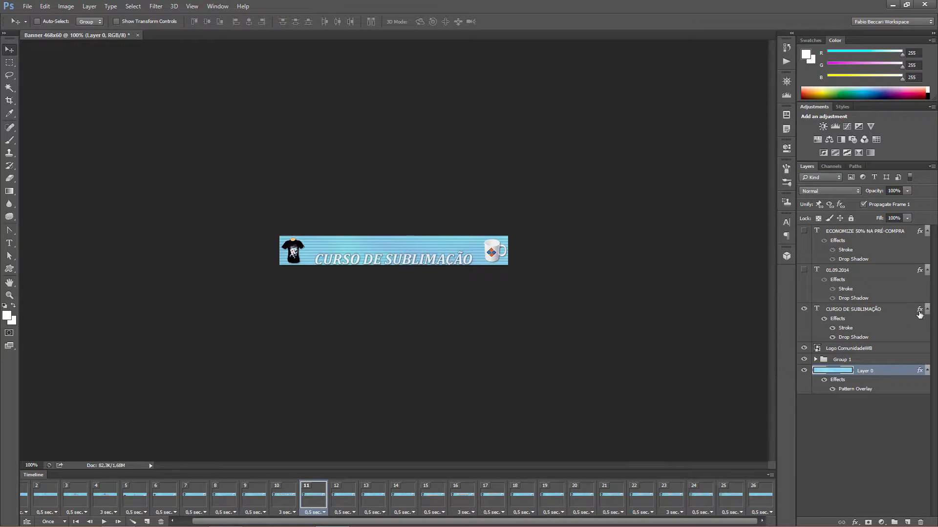
pyautogui.rightClick(920, 313)
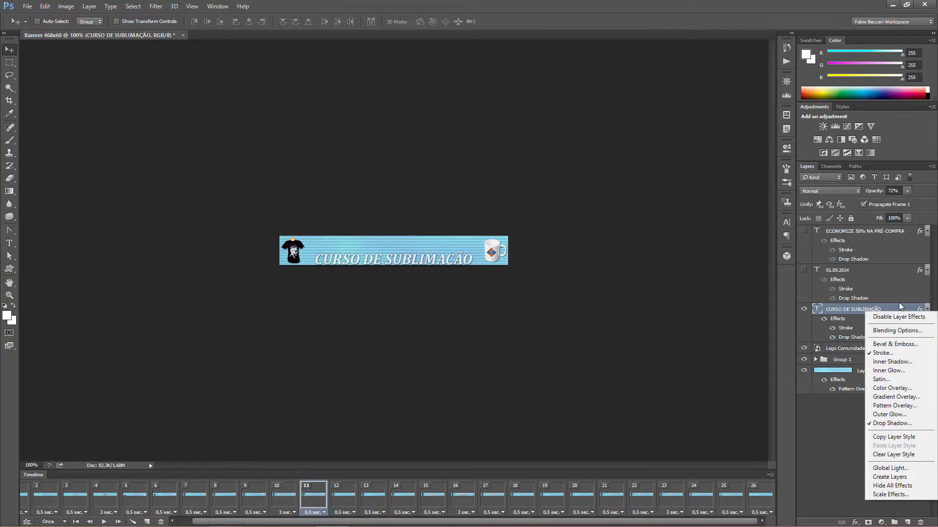
pyautogui.click(627, 240)
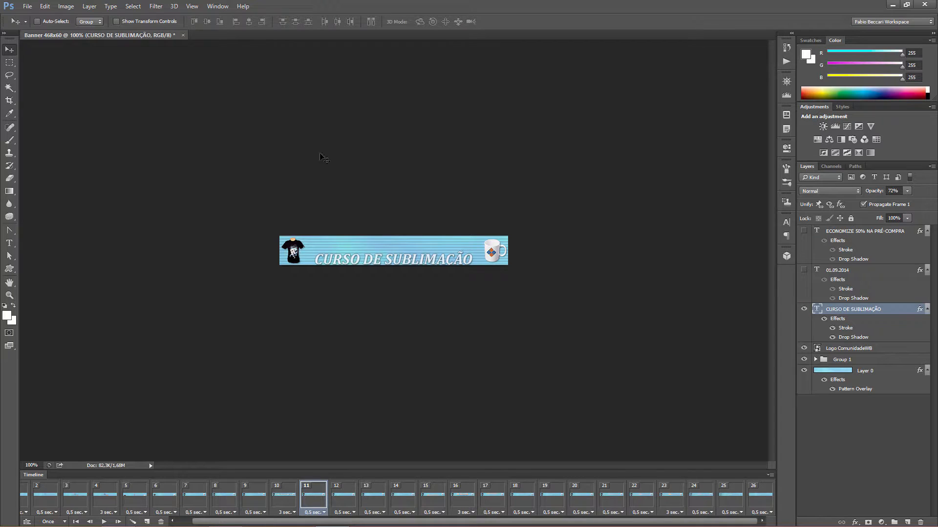
# Step: Step back through the history to undo the pattern scale change and the banner resize
pyautogui.click(44, 6)
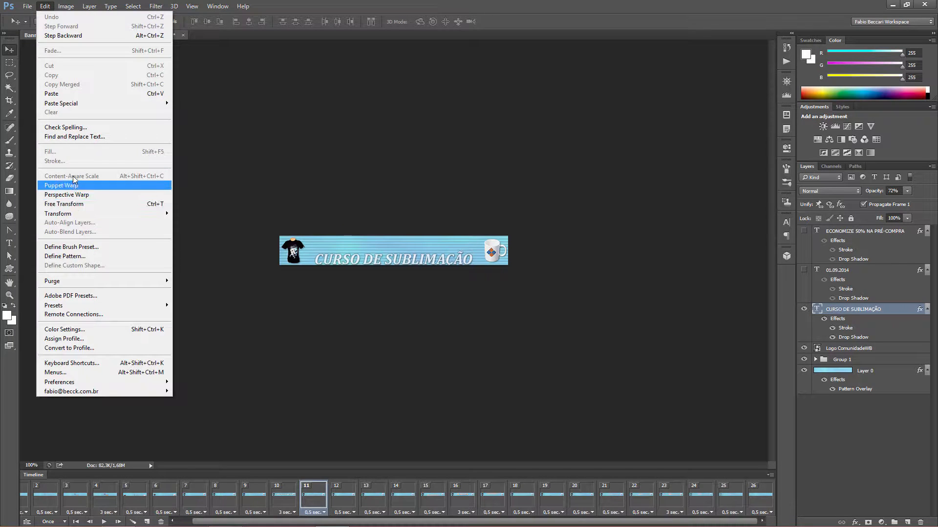
pyautogui.click(368, 195)
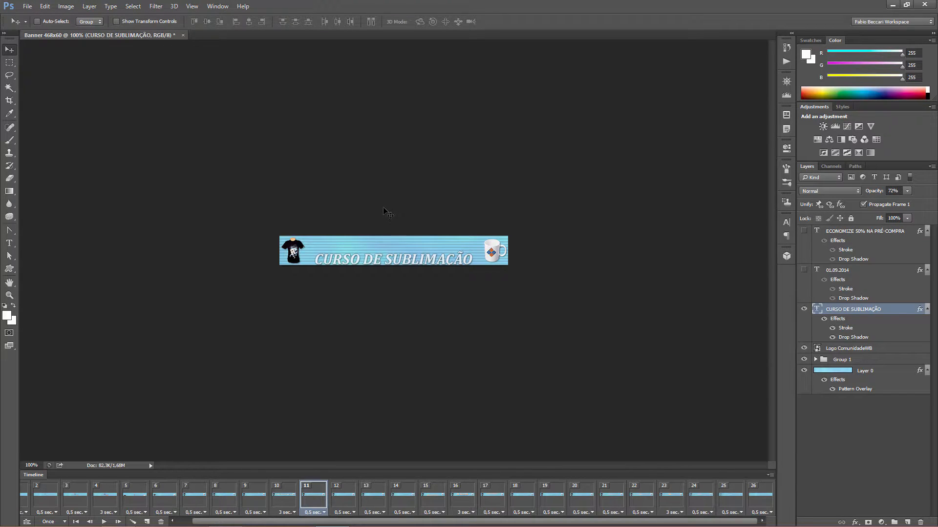
pyautogui.hotkey('ctrl', 'alt', 'z')
pyautogui.hotkey('ctrl', 'alt', 'z')
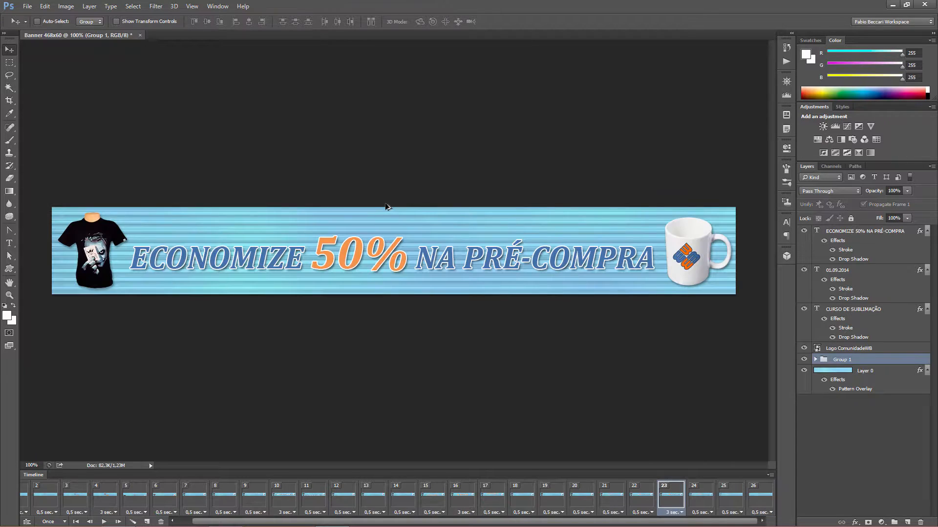
# Step: Enter a width of 468 px in Save for Web to read the matching scale percentage, and cancel the export
pyautogui.click(27, 6)
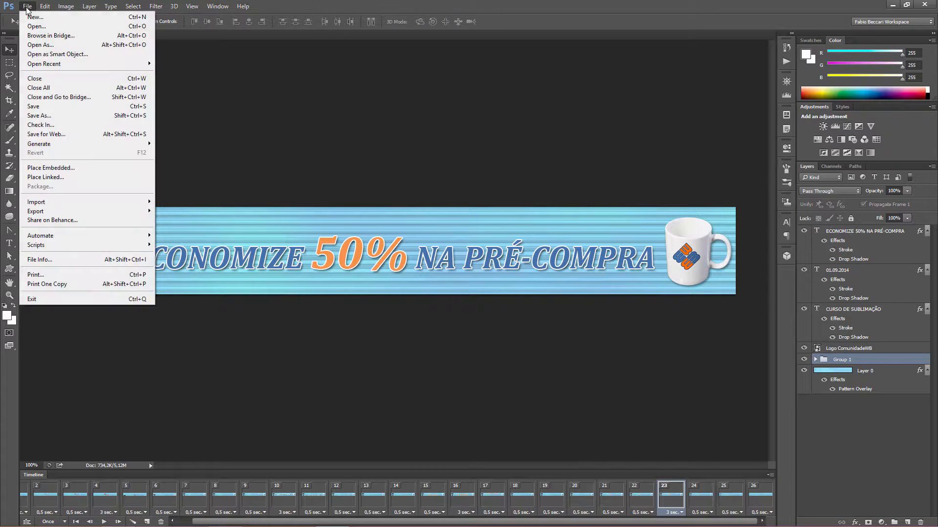
pyautogui.click(58, 136)
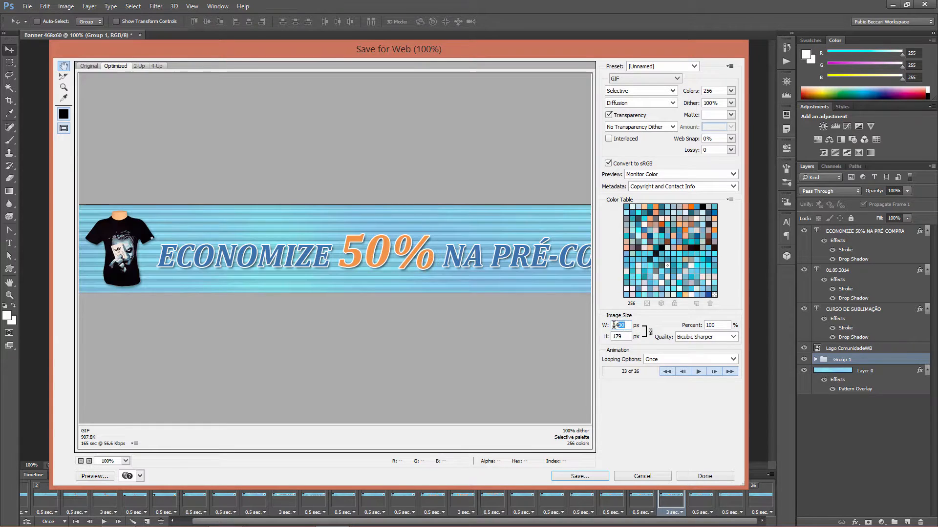
pyautogui.write('468')
pyautogui.click(723, 324)
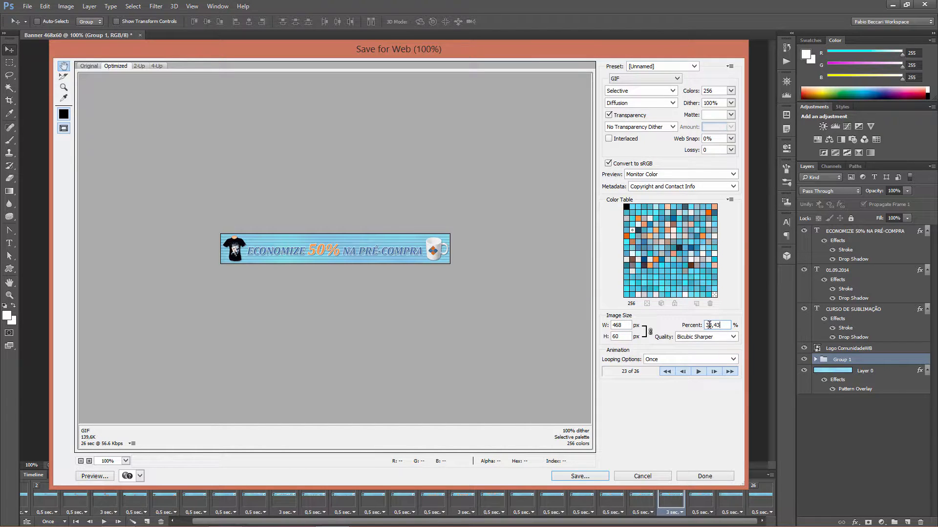
pyautogui.moveTo(722, 326); pyautogui.dragTo(702, 328)
pyautogui.click(640, 476)
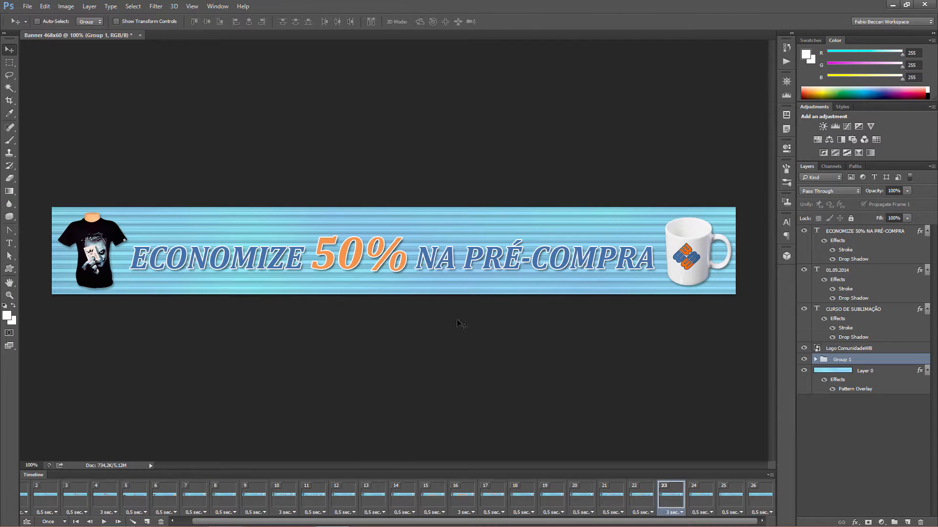
# Step: Scale the layer effects of the 01.09.2014 text layer to 41%, and undo the scaling
pyautogui.click(916, 274)
pyautogui.rightClick(918, 273)
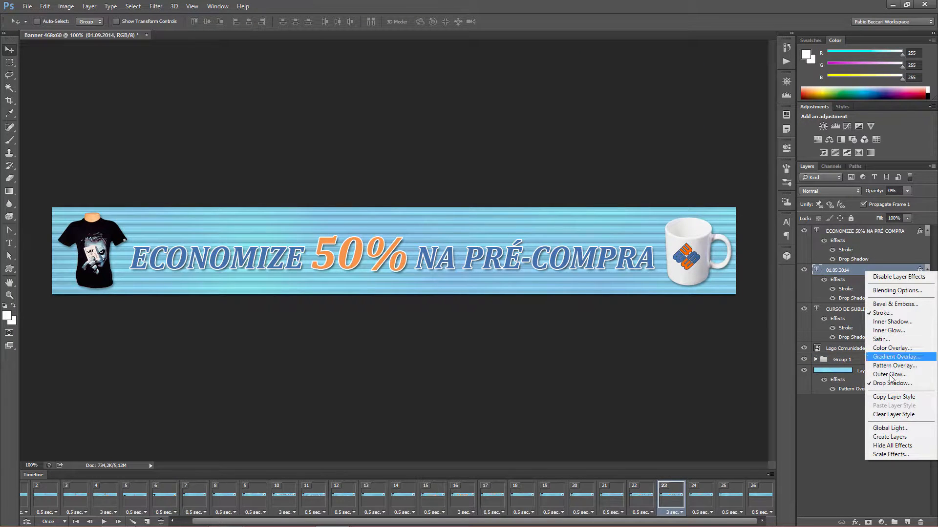
pyautogui.click(892, 455)
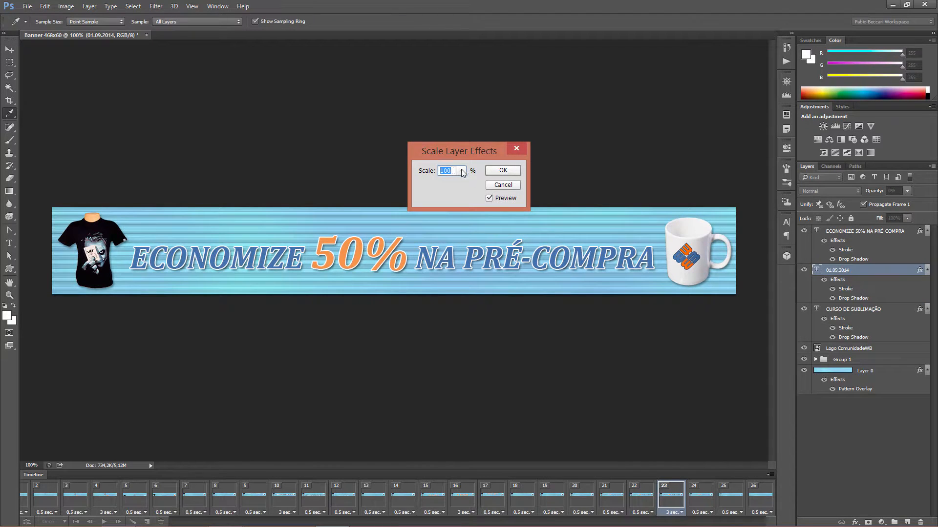
pyautogui.click(461, 171)
pyautogui.moveTo(458, 183); pyautogui.dragTo(431, 171)
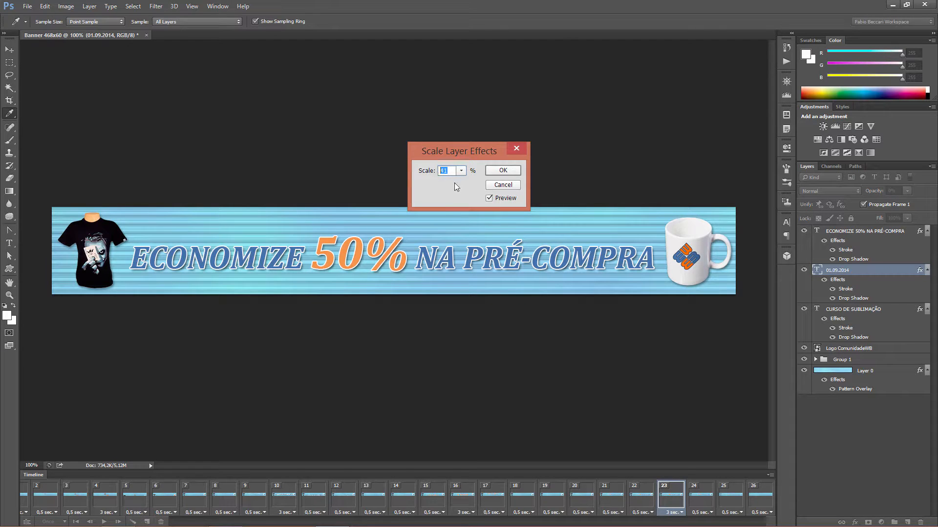
pyautogui.click(503, 171)
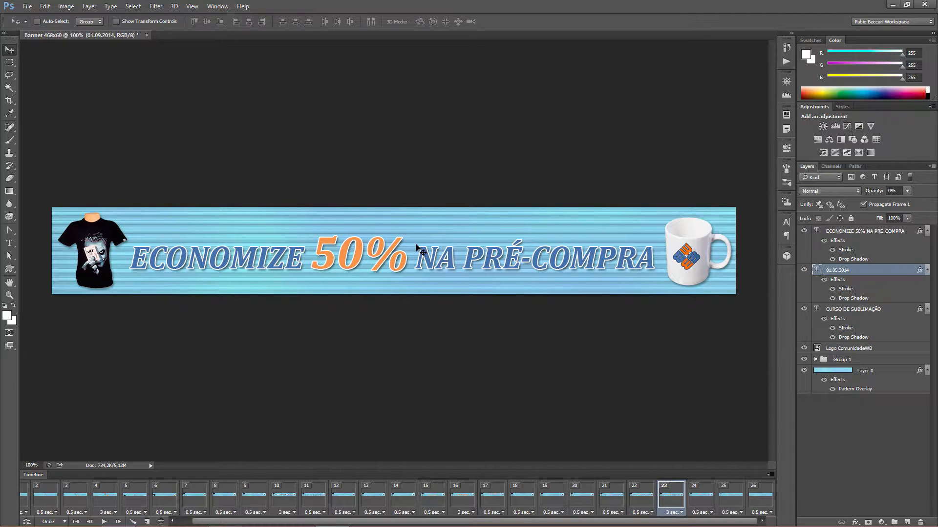
pyautogui.press('ctrl')
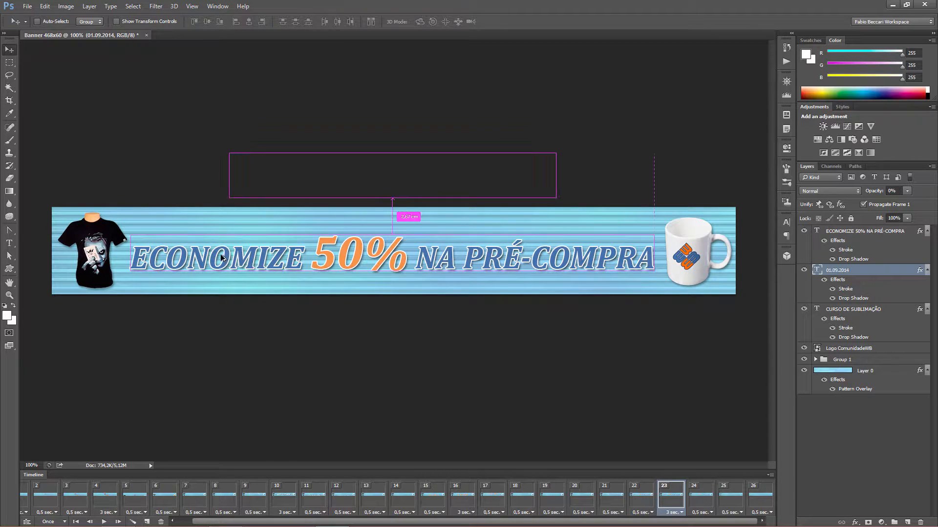
# Step: Step forward through the history to restore the banner at 468x60, and select animation frame 3
pyautogui.click(45, 7)
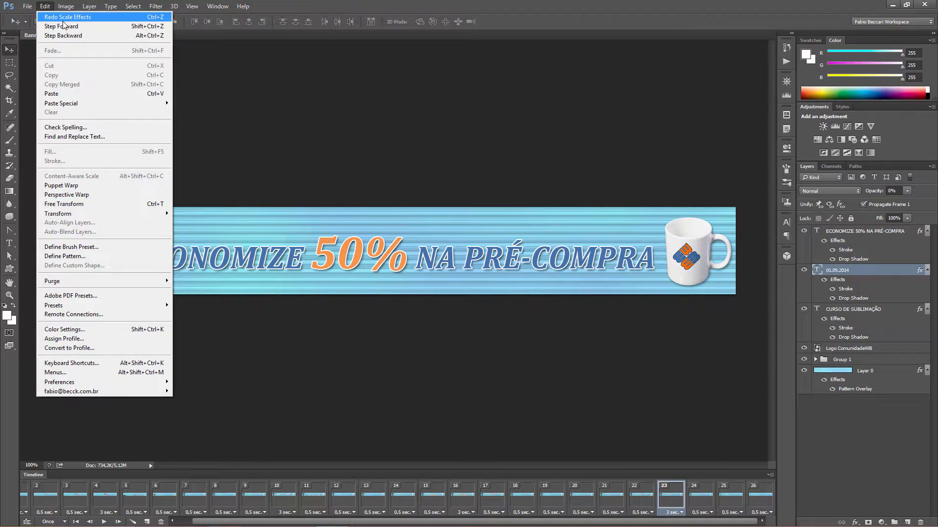
pyautogui.click(63, 26)
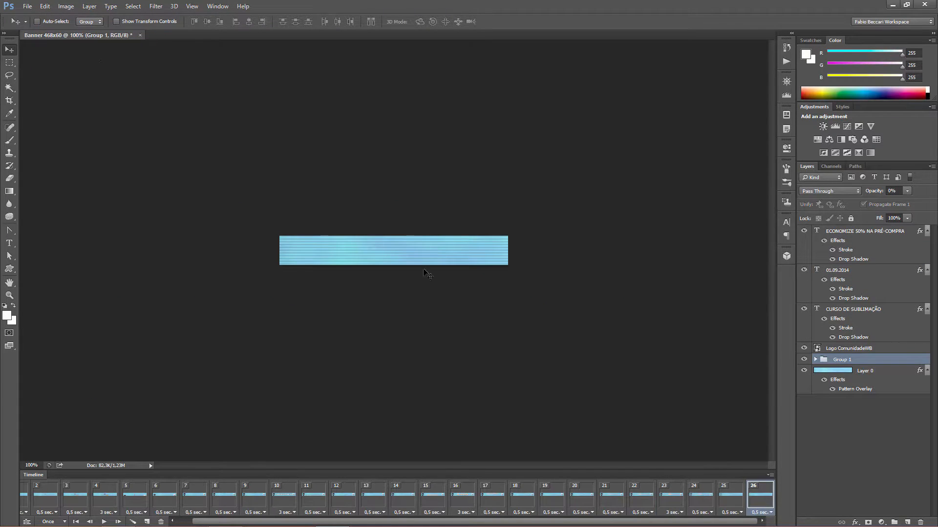
pyautogui.click(130, 492)
pyautogui.click(86, 498)
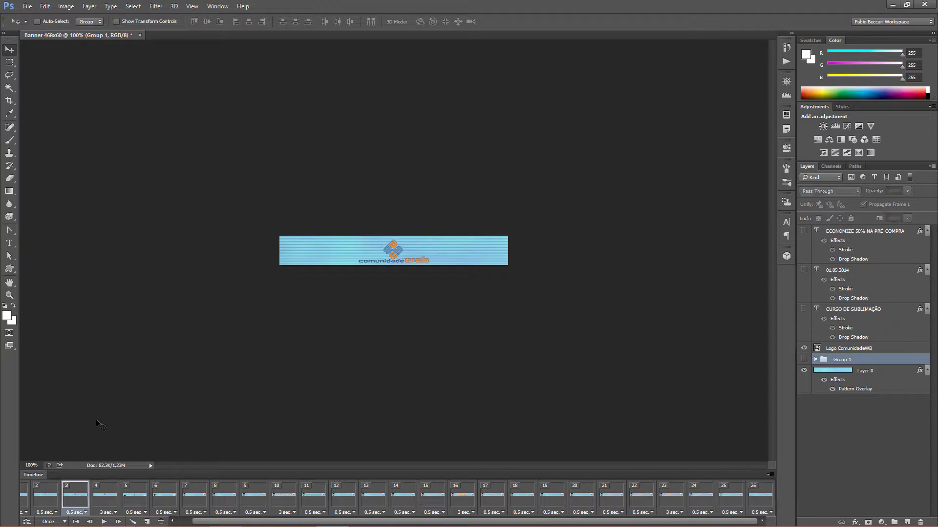
# Step: Export the banner through Save for Web as a GIF looping Forever, replacing Banner-ad.gif on the desktop
pyautogui.click(28, 7)
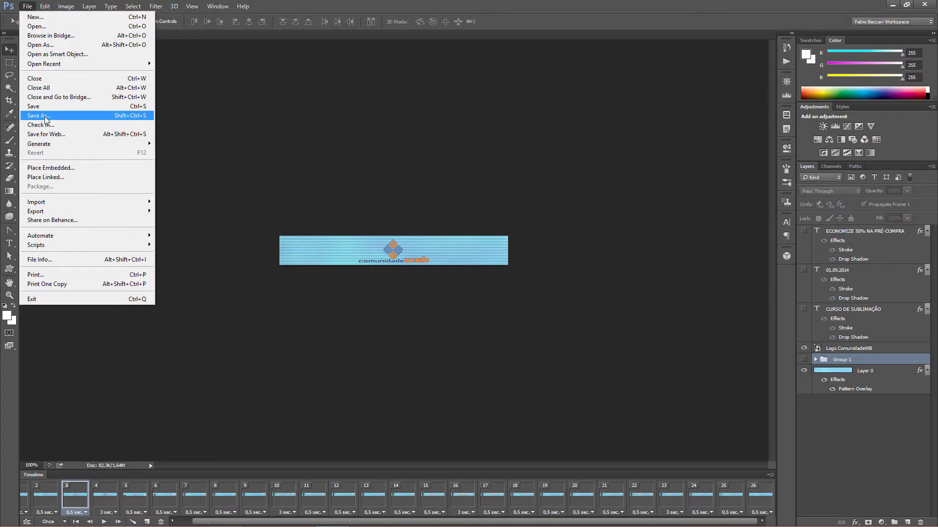
pyautogui.click(49, 134)
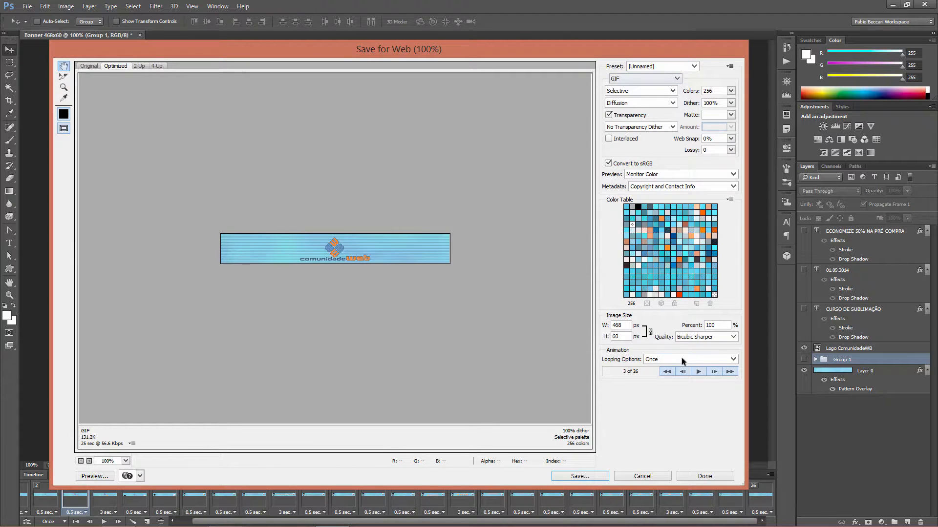
pyautogui.click(681, 359)
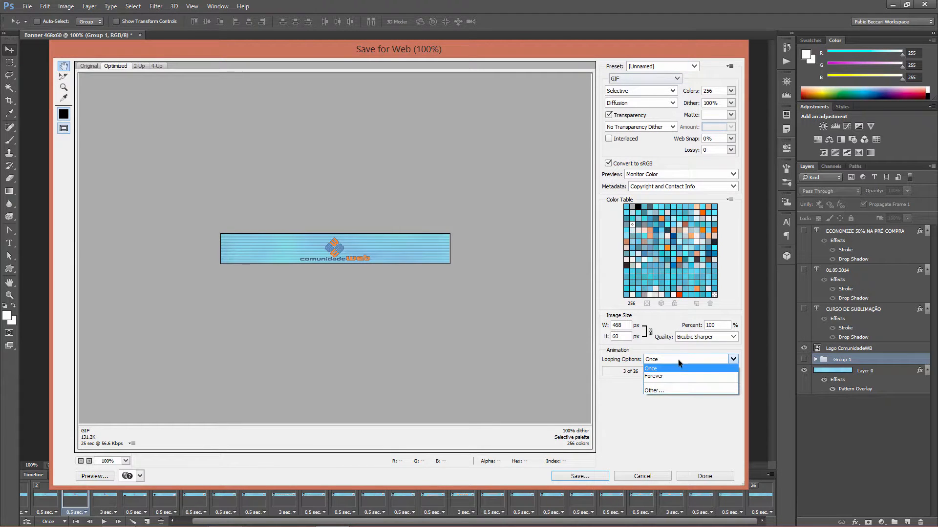
pyautogui.click(658, 376)
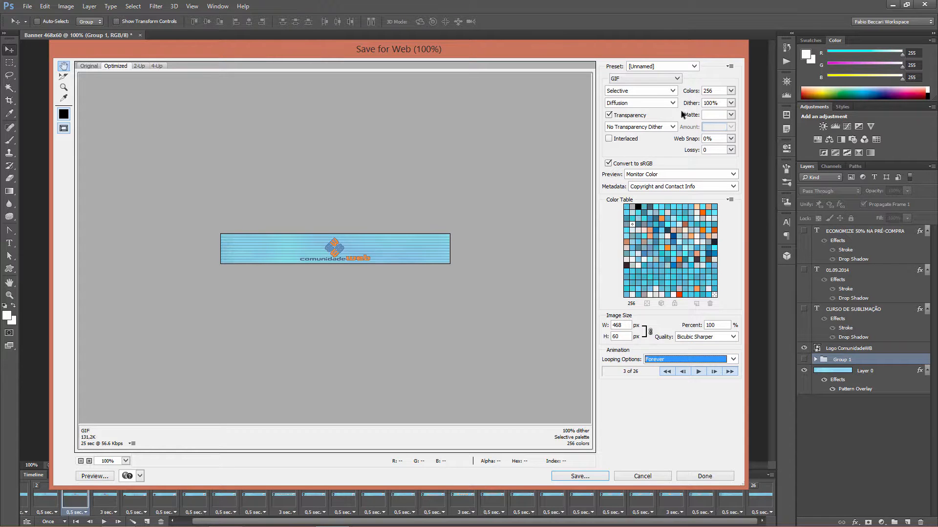
pyautogui.click(580, 477)
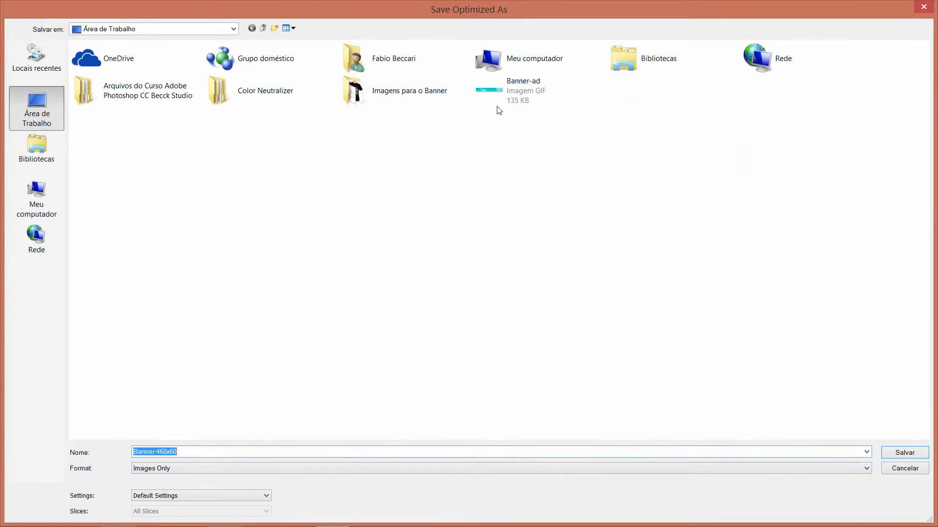
pyautogui.click(494, 83)
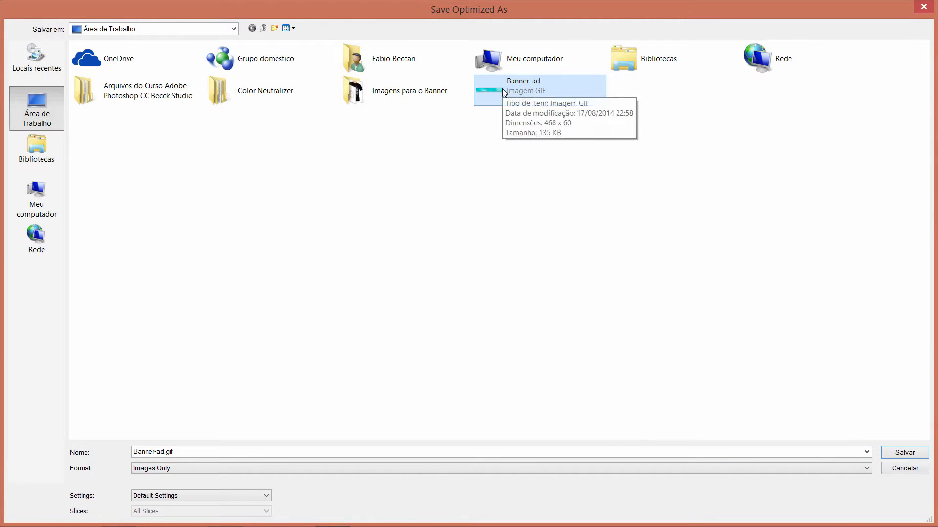
pyautogui.doubleClick(502, 89)
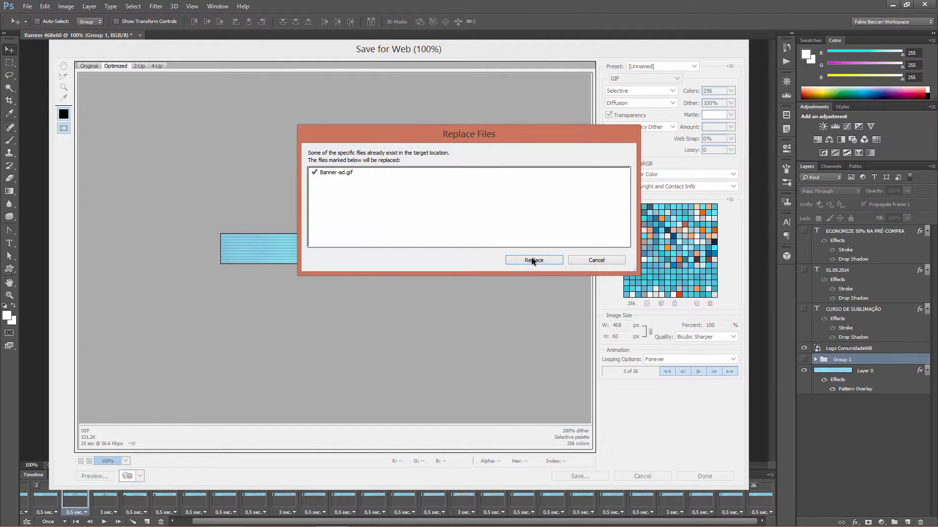
pyautogui.click(532, 260)
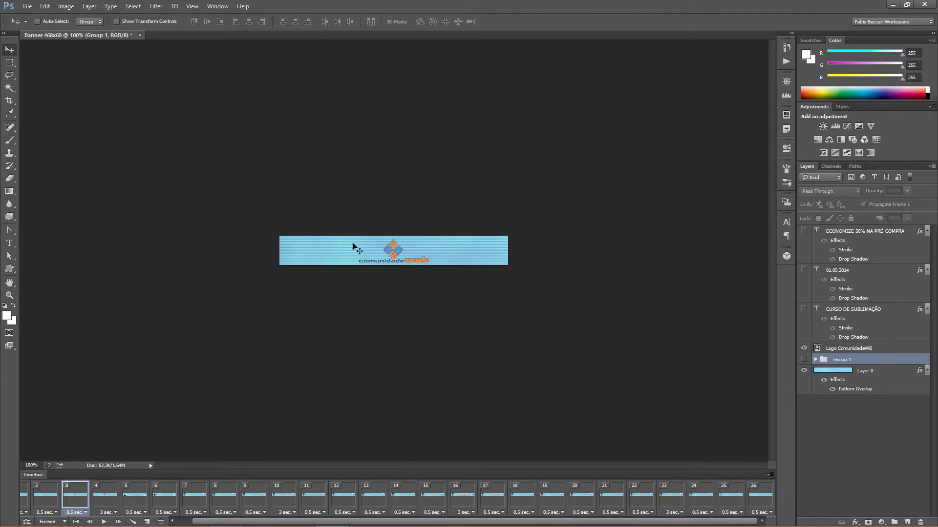
# Step: Minimize the open windows, view the exported Banner-ad GIF from the desktop in Internet Explorer, and close the browser
pyautogui.click(892, 4)
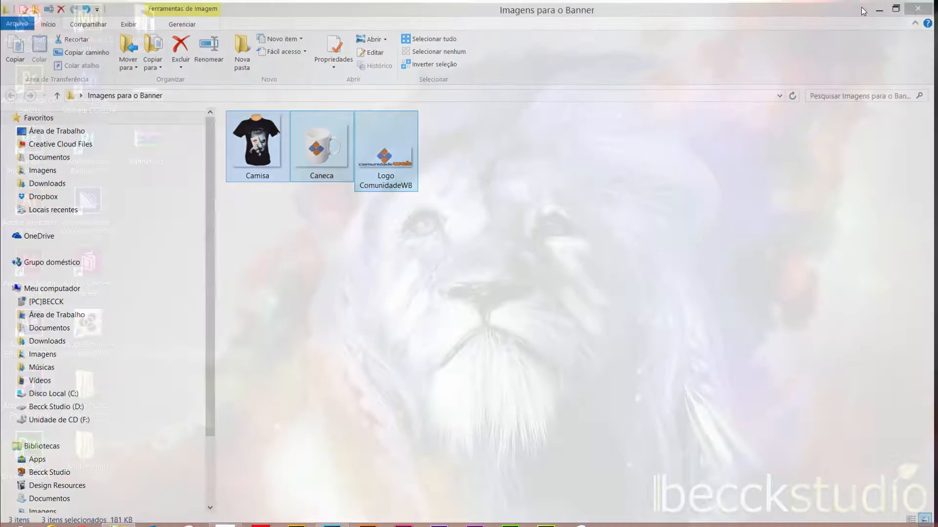
pyautogui.click(882, 8)
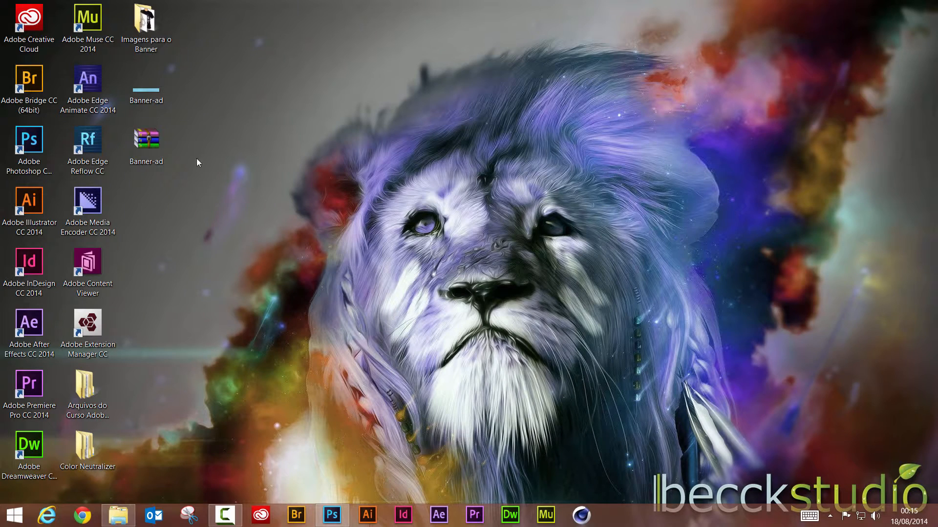
pyautogui.rightClick(150, 88)
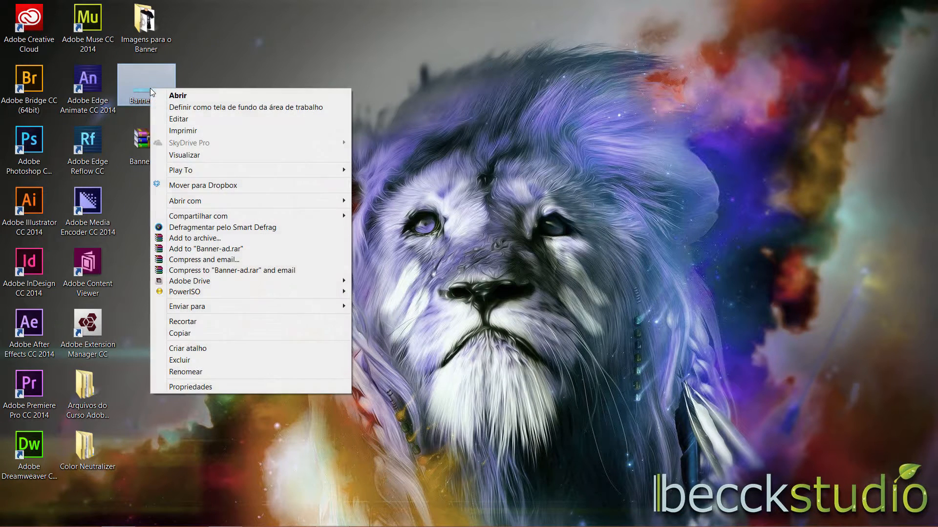
pyautogui.click(148, 92)
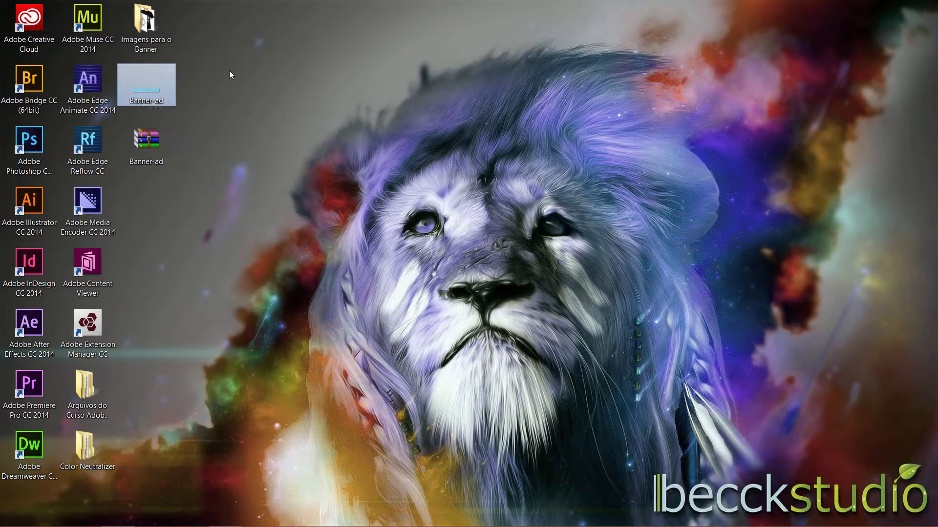
pyautogui.rightClick(149, 90)
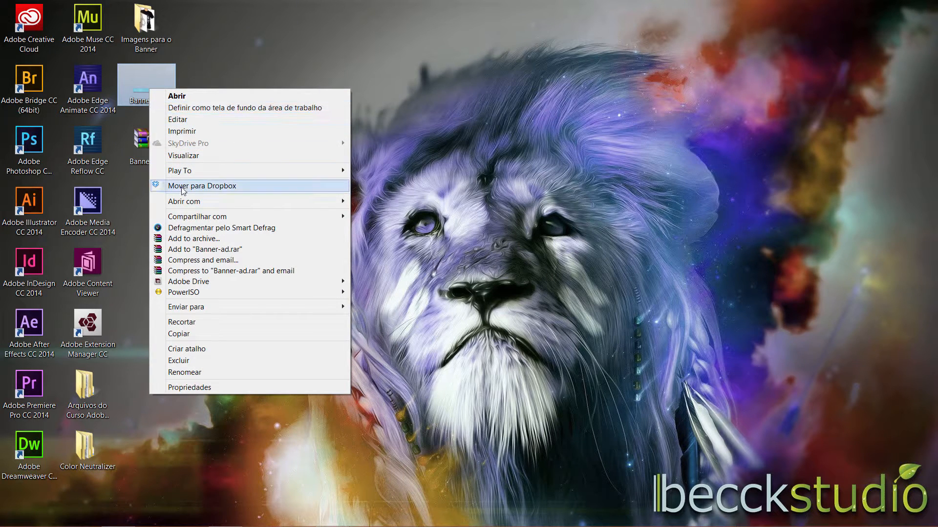
pyautogui.moveTo(272, 203)
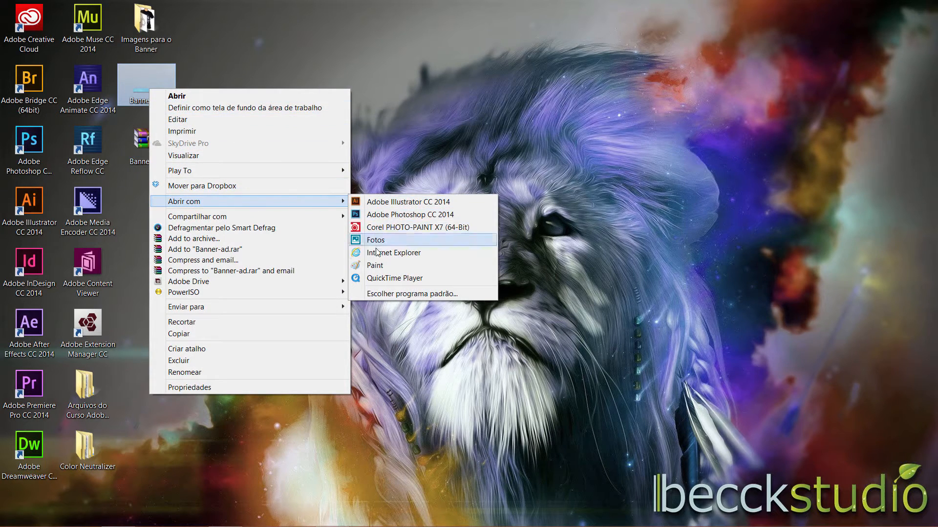
pyautogui.click(409, 258)
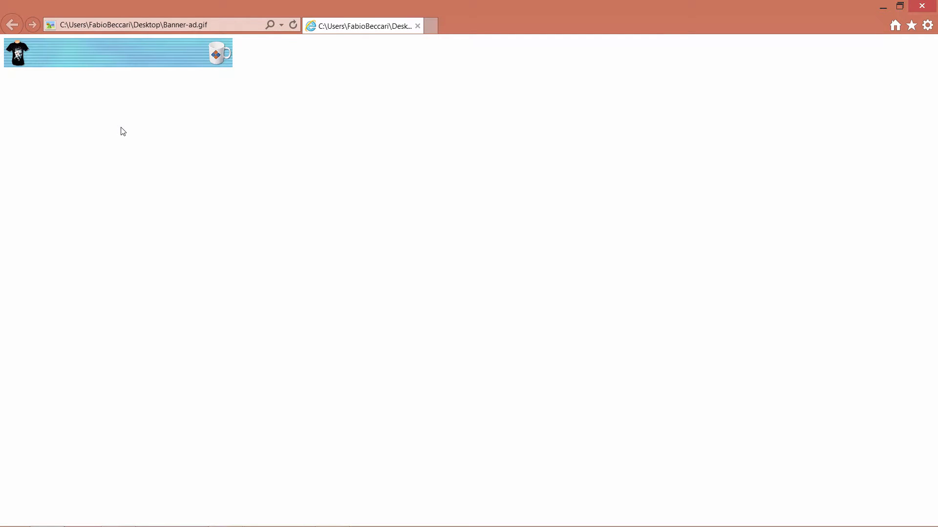
pyautogui.click(922, 6)
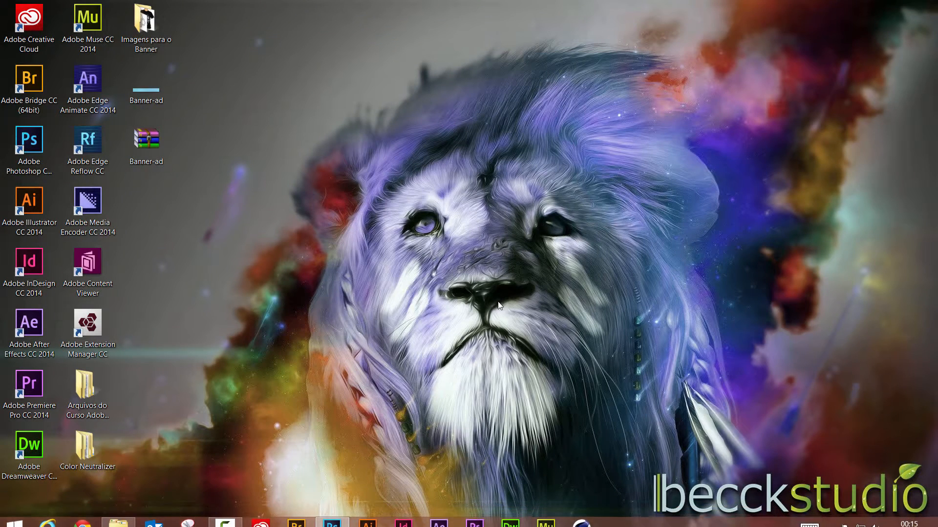
# Step: Switch back to Photoshop, open the Cowboy image, and unlock its Background layer
pyautogui.moveTo(363, 517)
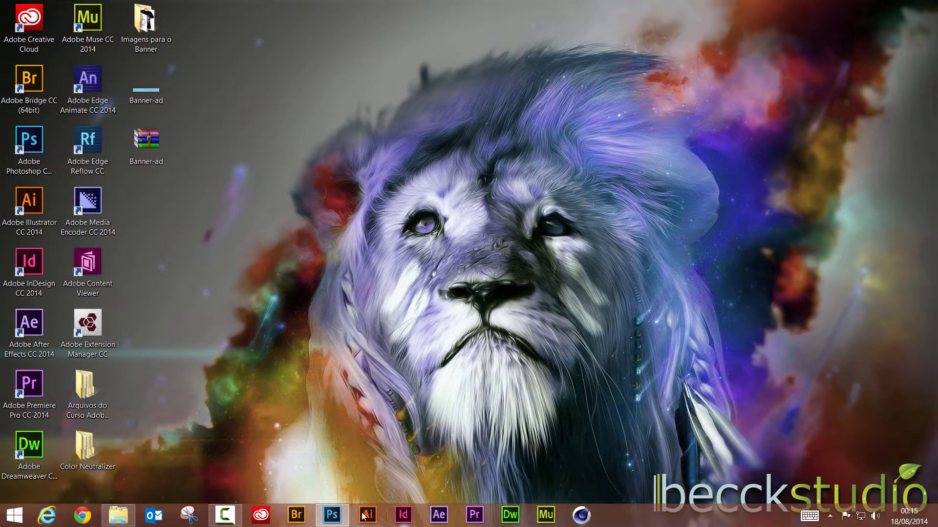
pyautogui.click(332, 515)
pyautogui.click(27, 6)
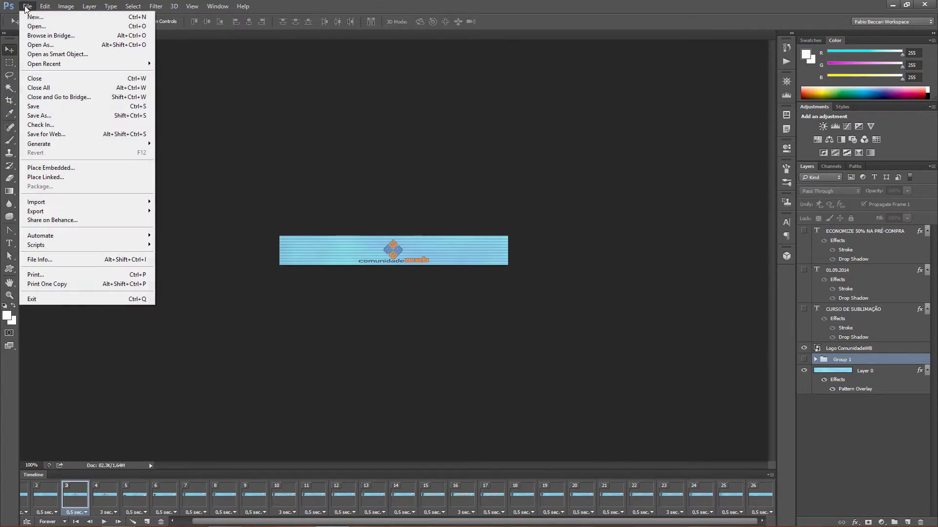
pyautogui.click(29, 27)
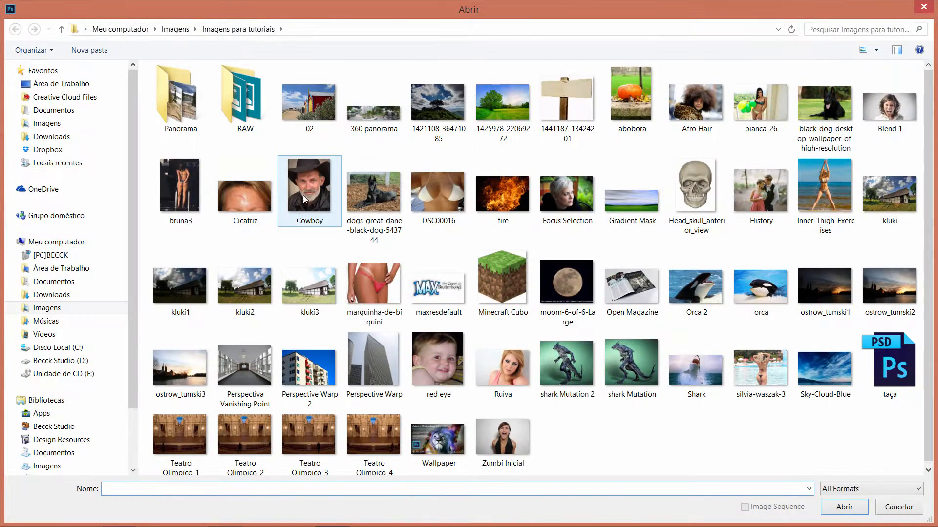
pyautogui.doubleClick(304, 189)
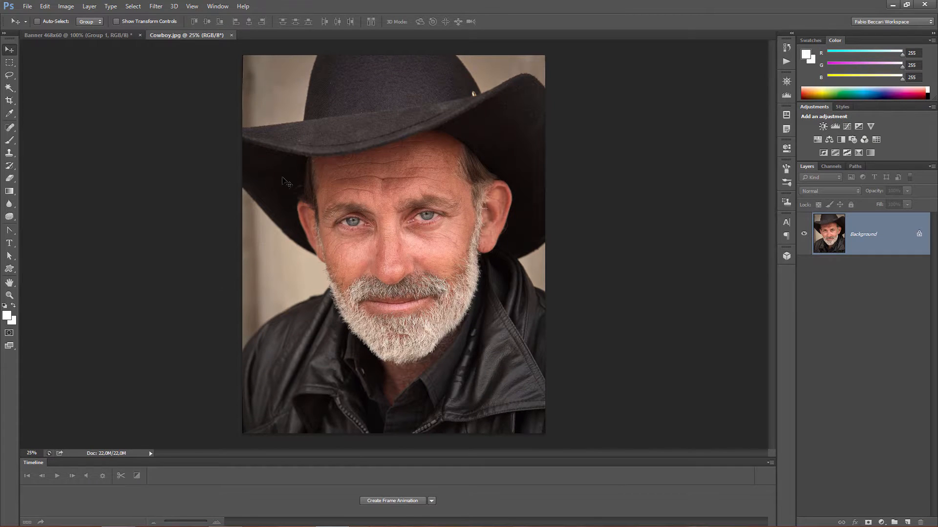
pyautogui.click(920, 236)
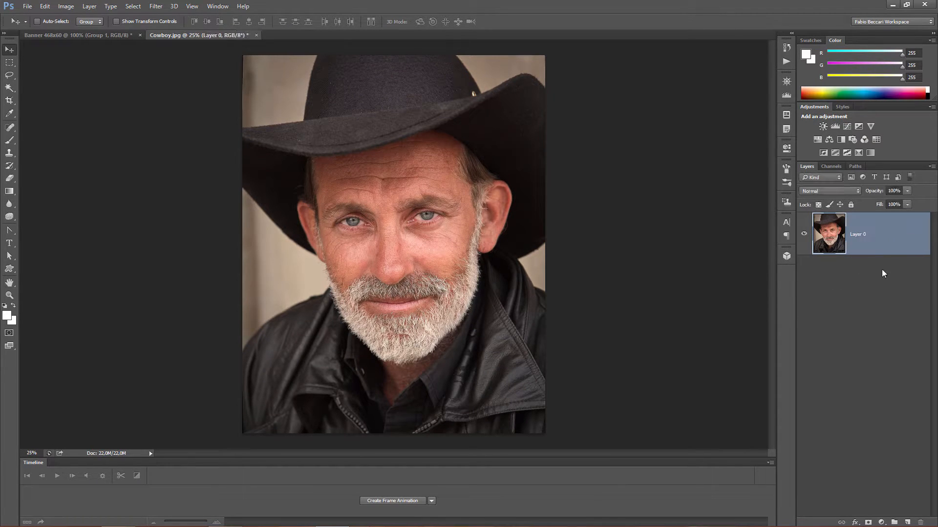
# Step: Add a Pattern Fill layer with the black-and-white stripe pattern at 802% scale above the cowboy photo
pyautogui.click(882, 521)
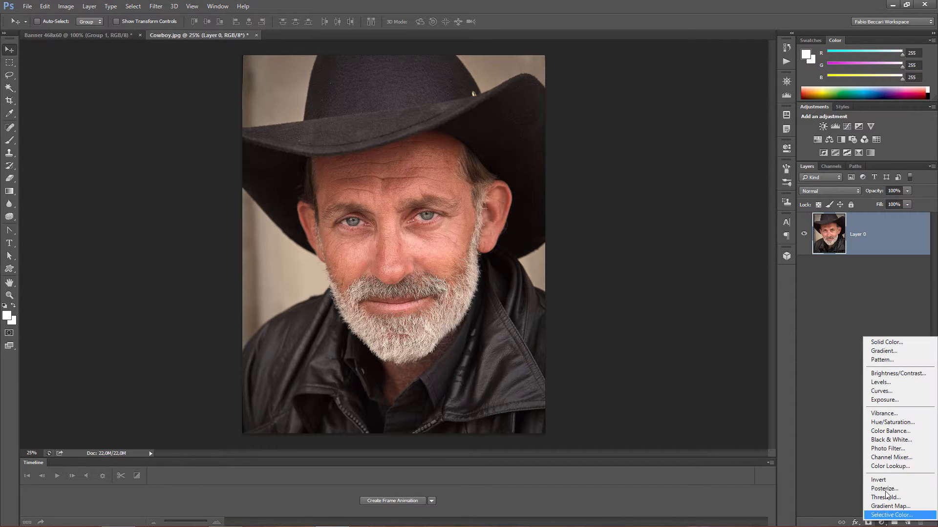
pyautogui.click(892, 361)
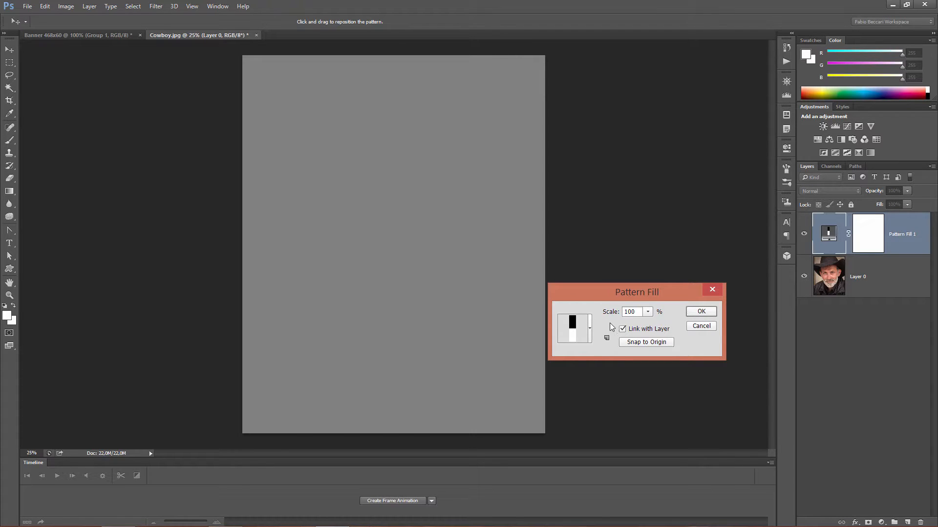
pyautogui.click(647, 312)
pyautogui.moveTo(650, 327); pyautogui.dragTo(661, 327)
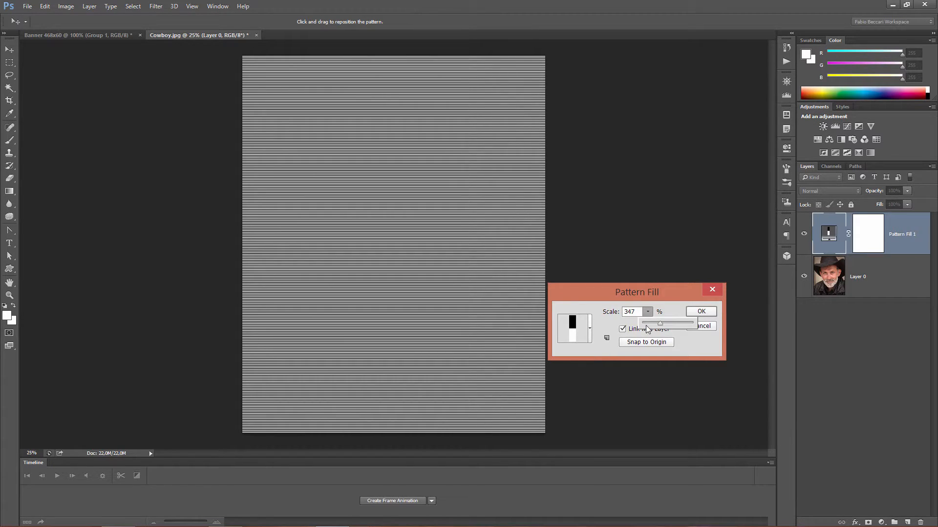
pyautogui.moveTo(660, 323); pyautogui.dragTo(683, 323)
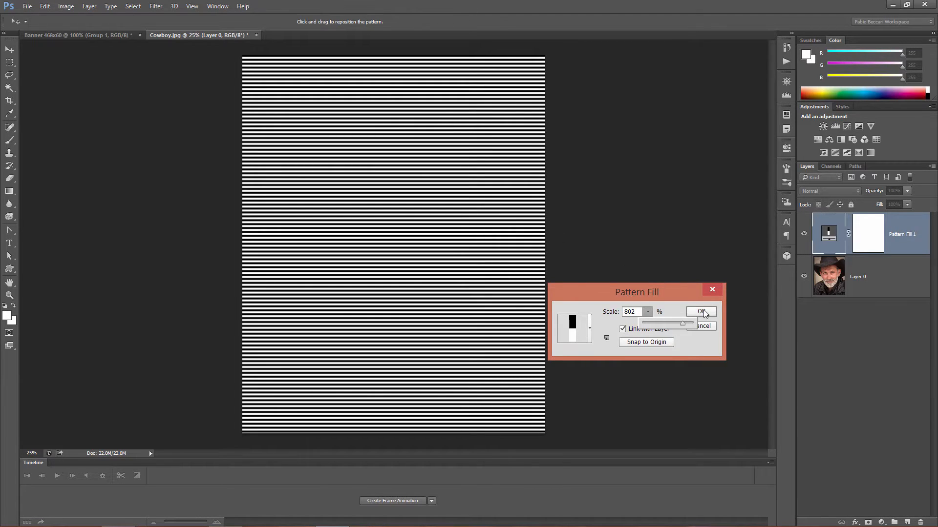
pyautogui.click(705, 313)
pyautogui.click(704, 312)
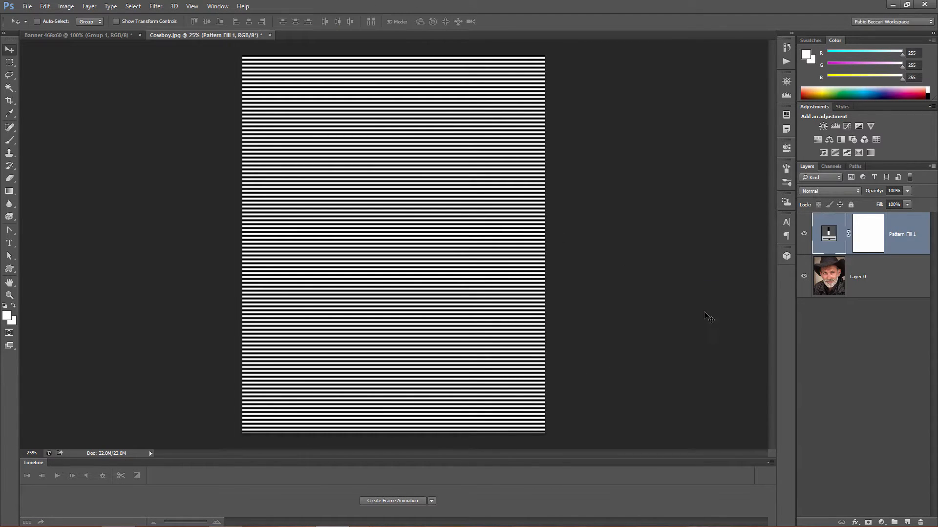
# Step: Set the blend mode of the Pattern Fill 1 layer to Multiply over the cowboy photo
pyautogui.click(838, 190)
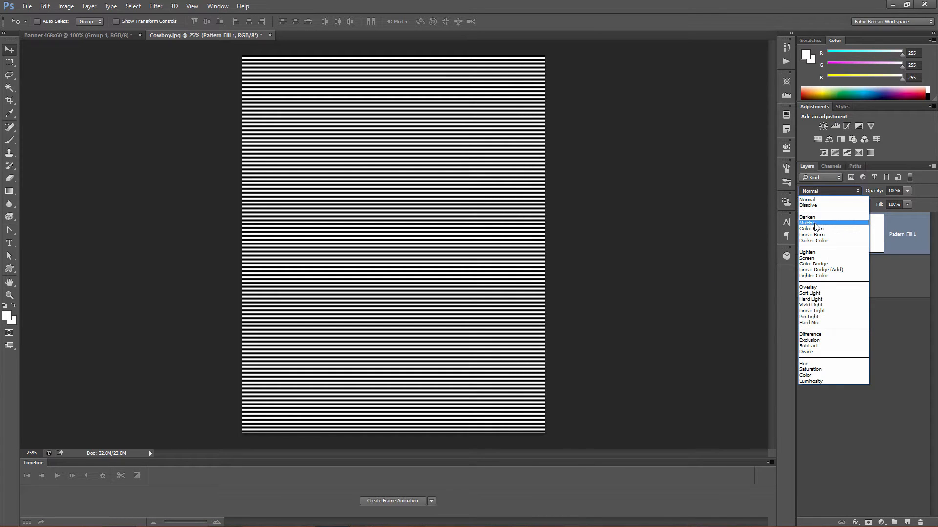
pyautogui.click(817, 226)
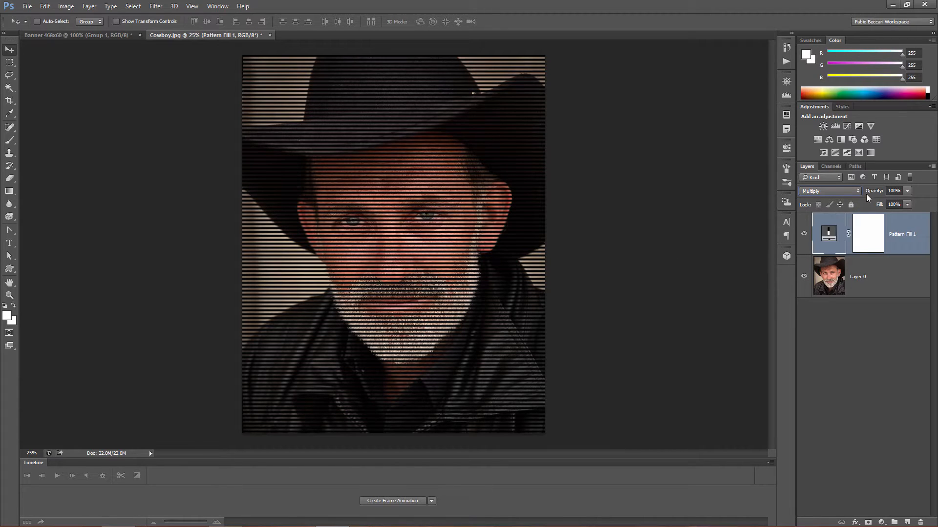
pyautogui.moveTo(871, 195)
pyautogui.mouseDown()
pyautogui.moveTo(861, 195)
pyautogui.moveTo(885, 195)
pyautogui.mouseUp()
# Step: Convert the Pattern Fill 1 layer to a Smart Object and activate the Magic Wand tool
pyautogui.rightClick(898, 243)
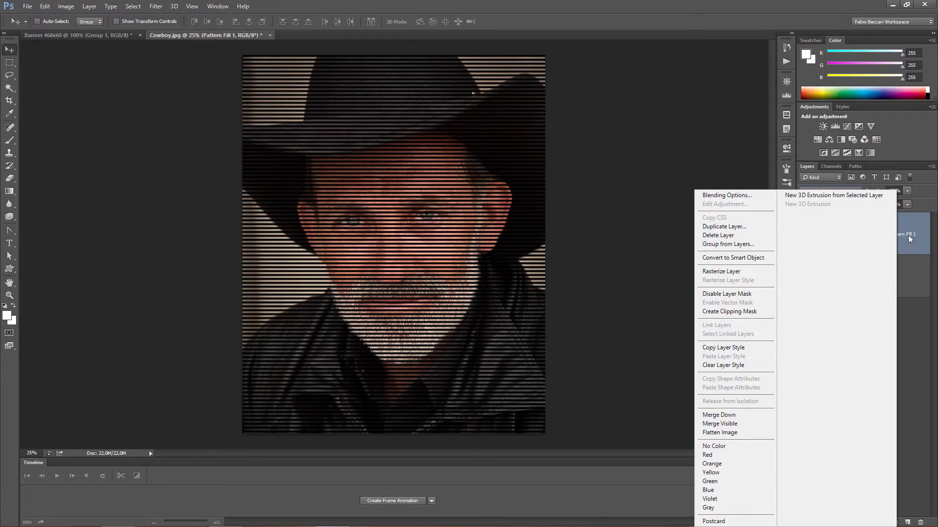
pyautogui.click(909, 238)
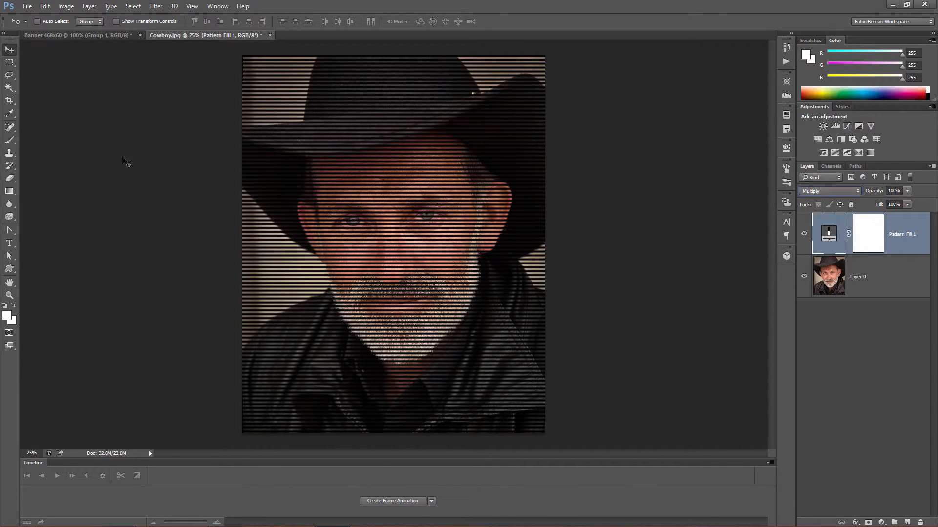
pyautogui.hotkey('ctrl', '1')
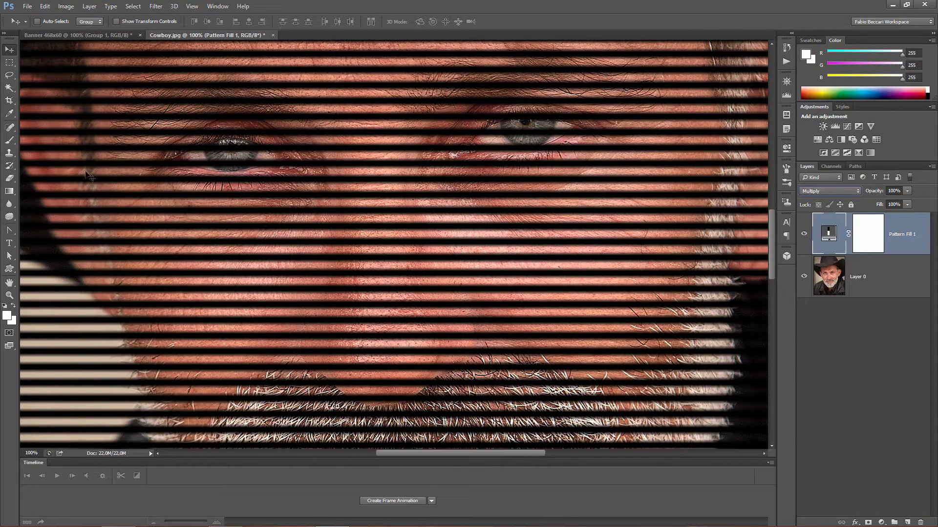
pyautogui.click(9, 88)
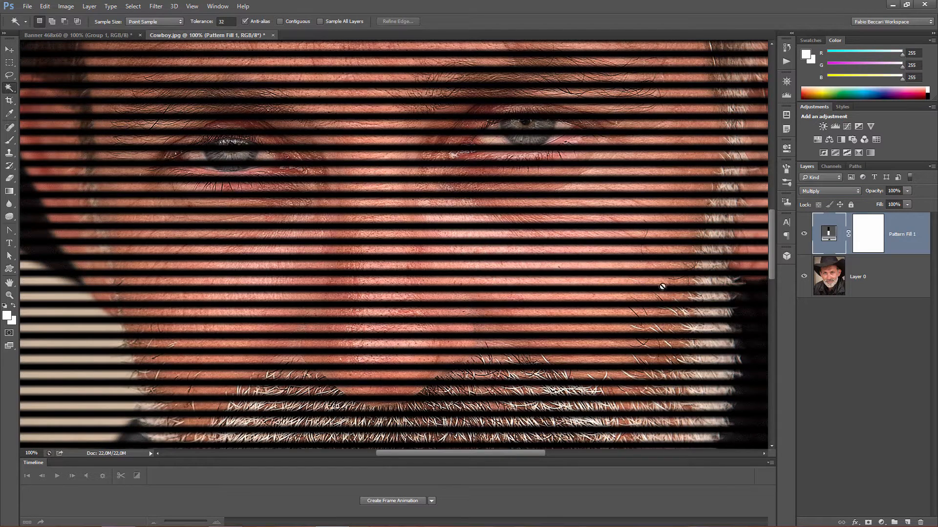
pyautogui.rightClick(898, 249)
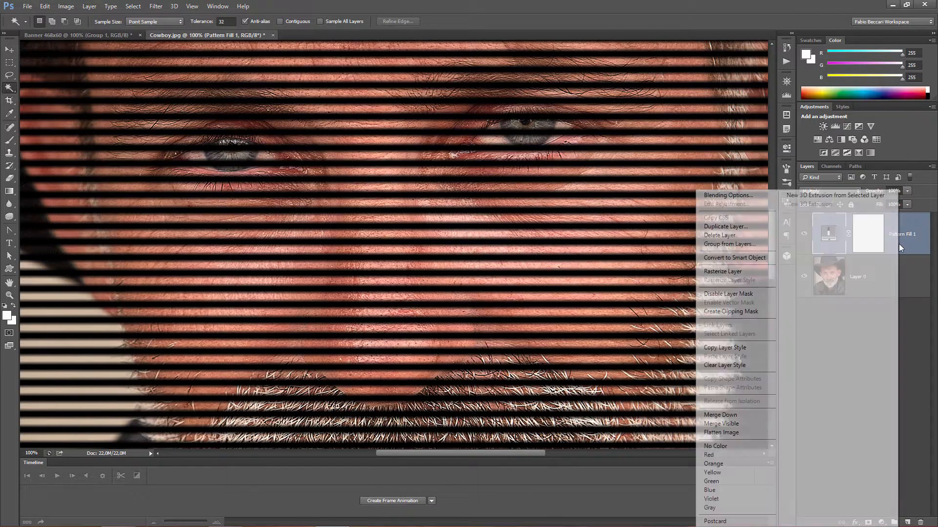
pyautogui.click(732, 258)
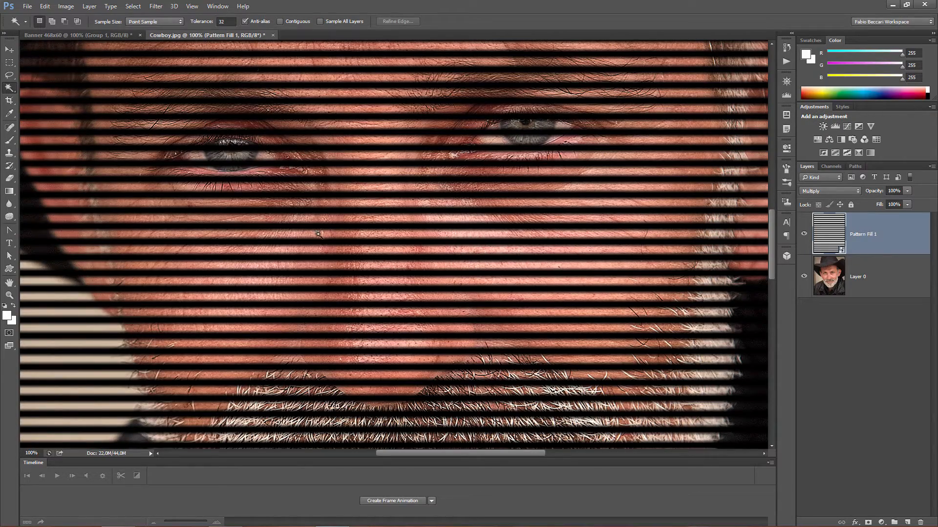
# Step: Try Magic Wand selections on the light stripes with Contiguous off and on, clearing each selection and leaving Contiguous off
pyautogui.click(333, 204)
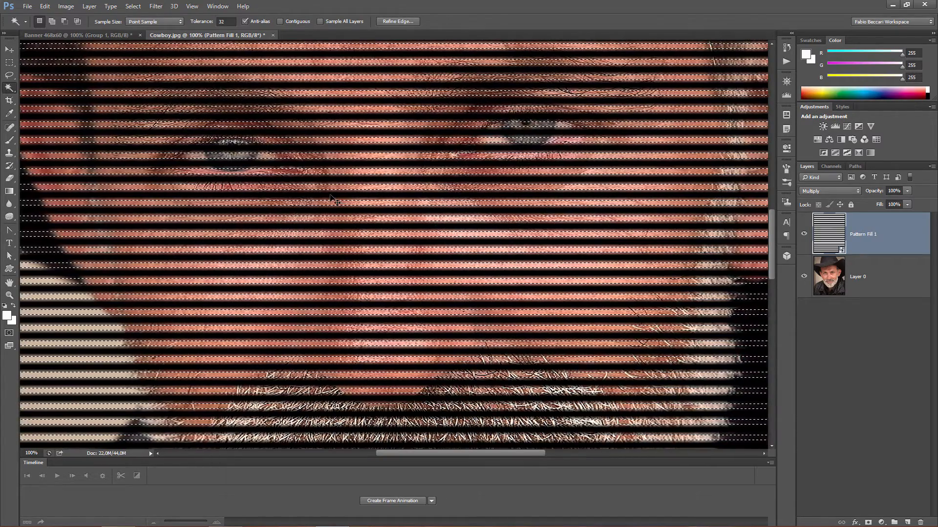
pyautogui.hotkey('ctrl', 'd')
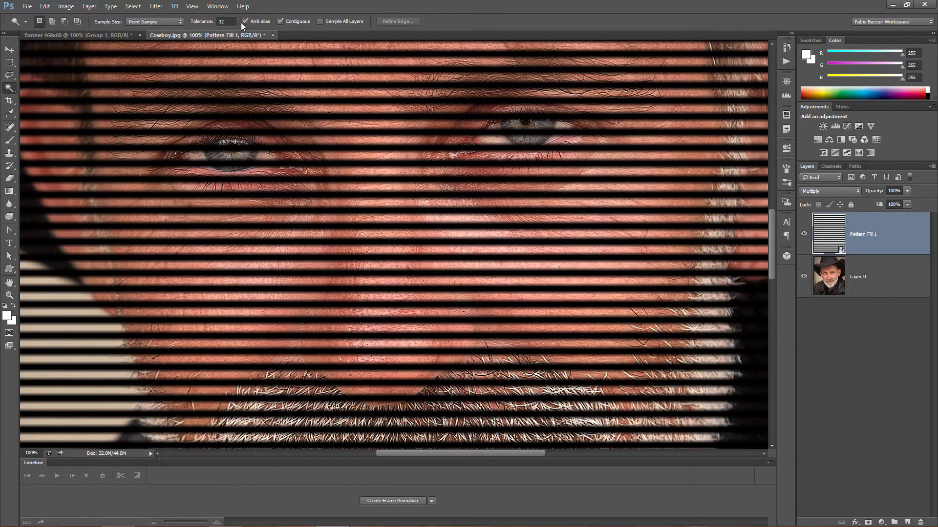
pyautogui.click(288, 187)
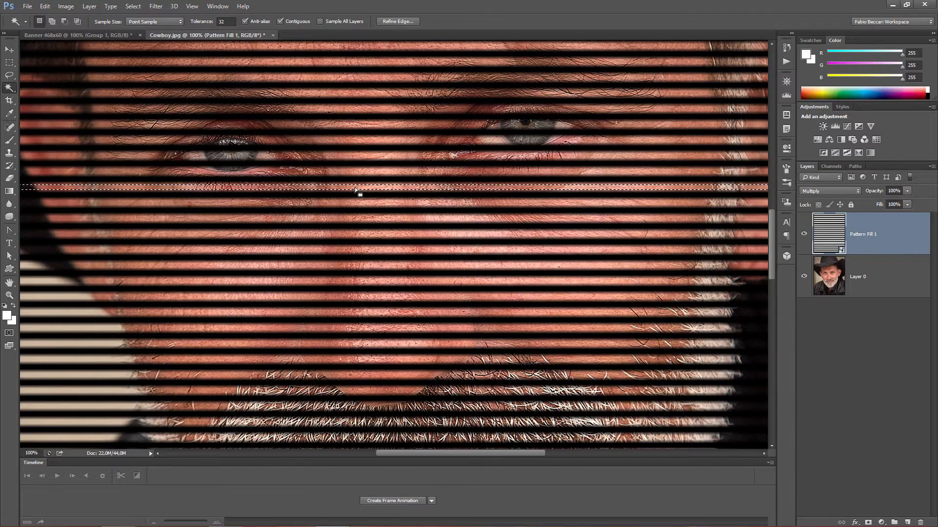
pyautogui.hotkey('ctrl', 'd')
pyautogui.click(294, 22)
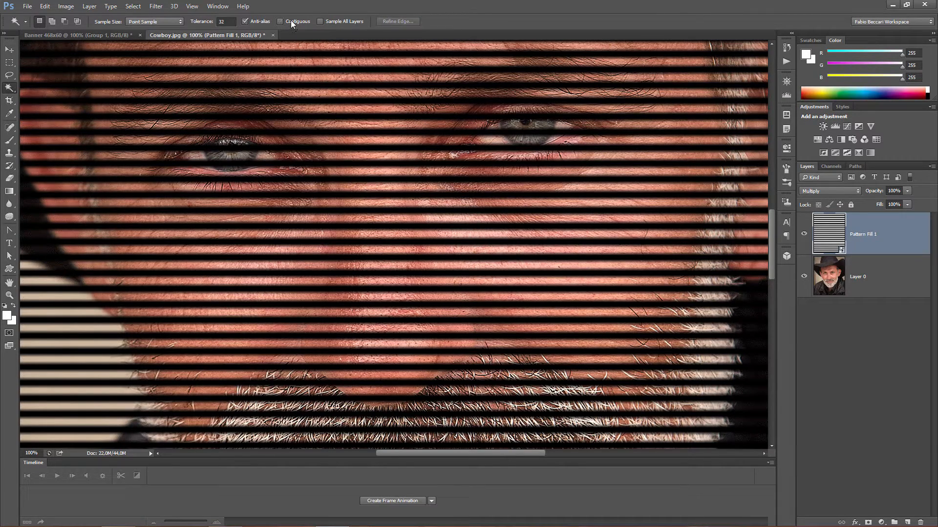
# Step: Select all the light stripes of Pattern Fill 1 with the non-contiguous Magic Wand and hide that layer
pyautogui.click(332, 204)
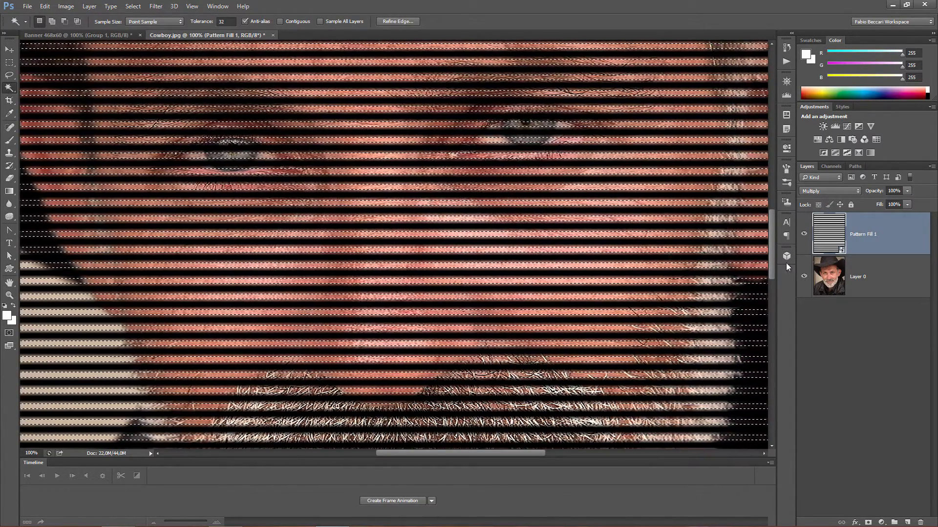
pyautogui.click(804, 237)
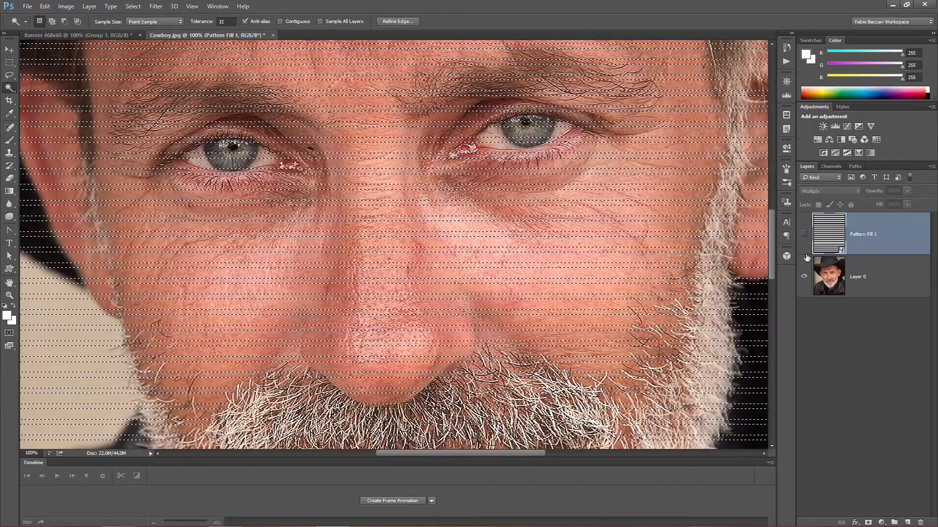
# Step: Add a Hue/Saturation adjustment above Layer 0, masked by the stripe selection, with Hue about +40 and Saturation -46
pyautogui.click(822, 290)
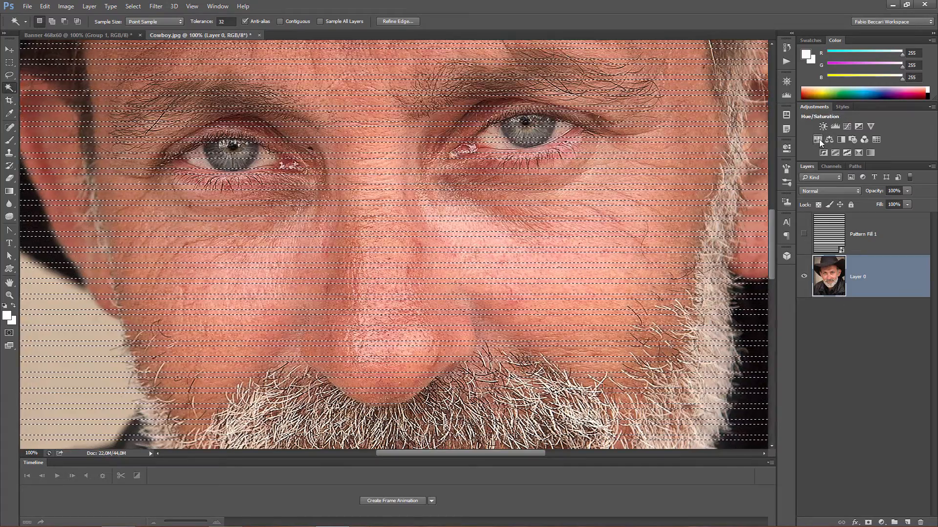
pyautogui.click(818, 140)
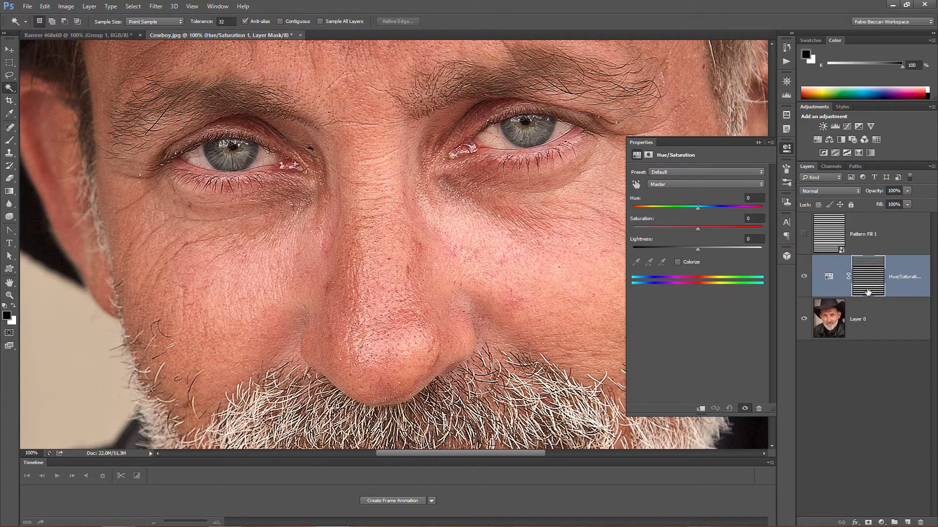
pyautogui.moveTo(698, 210); pyautogui.dragTo(669, 234)
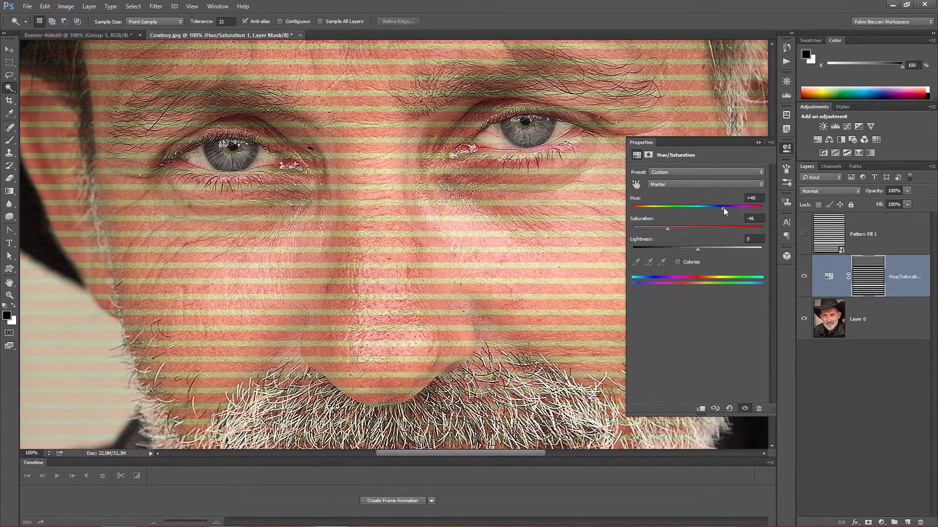
pyautogui.moveTo(725, 210); pyautogui.dragTo(723, 210)
# Step: Apply a Drop Shadow layer style with default settings to the Hue/Saturation adjustment layer
pyautogui.doubleClick(917, 266)
pyautogui.click(518, 312)
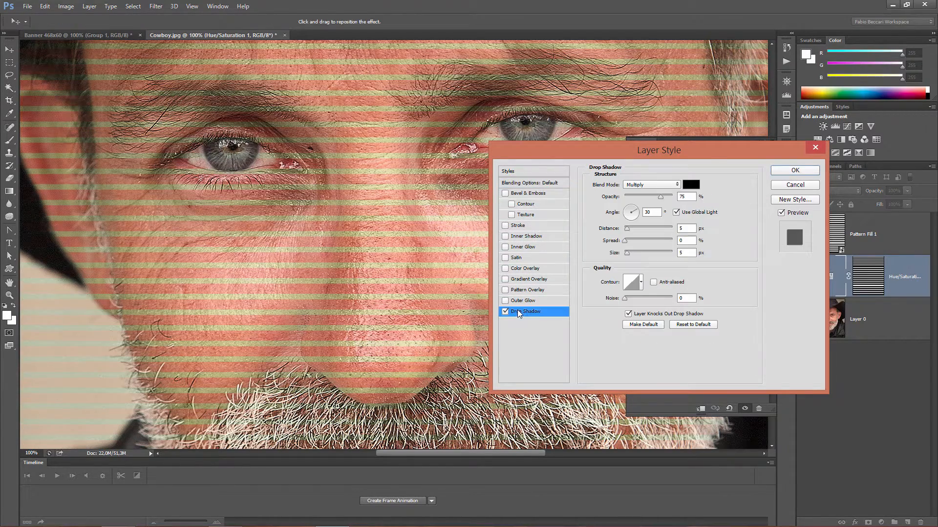
pyautogui.click(792, 171)
# Step: Try different stripe tints on the Hue/Saturation adjustment and set its Hue to +54
pyautogui.moveTo(724, 207); pyautogui.dragTo(638, 209)
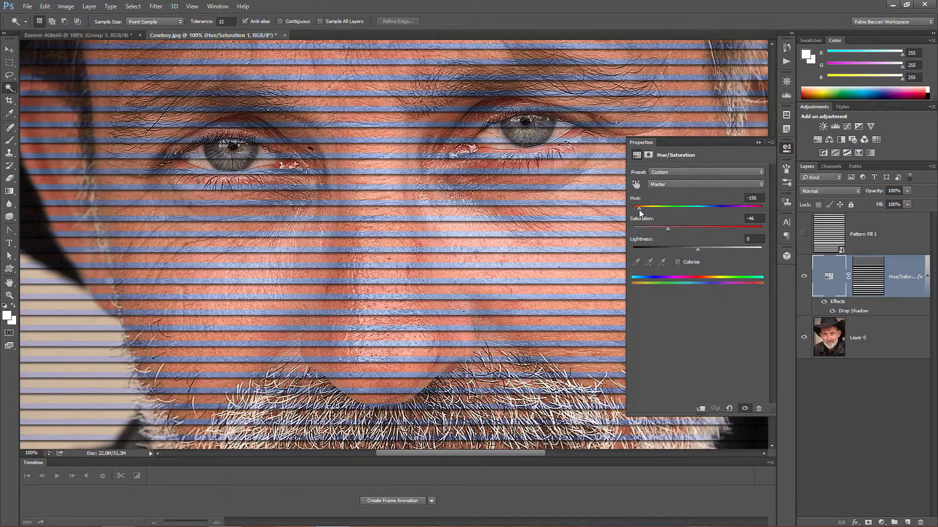
pyautogui.hotkey('ctrl', '0')
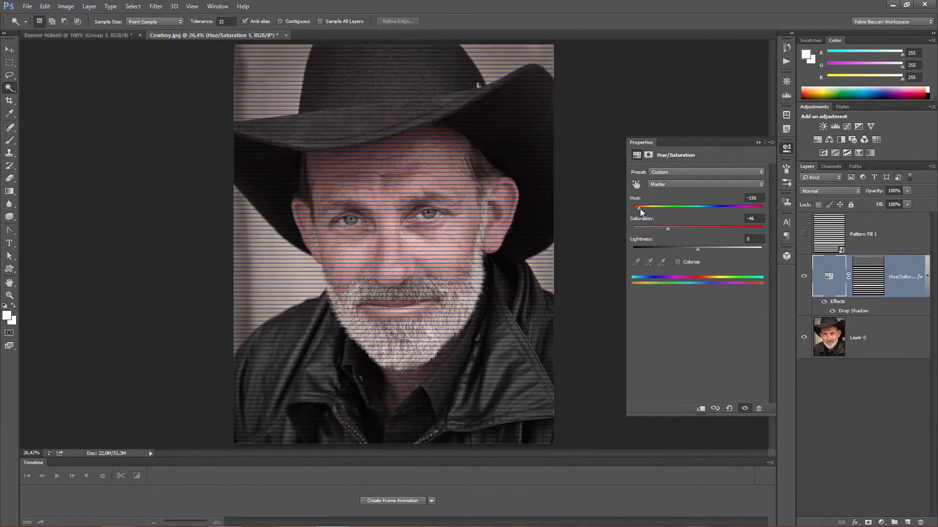
pyautogui.moveTo(639, 208); pyautogui.dragTo(718, 216)
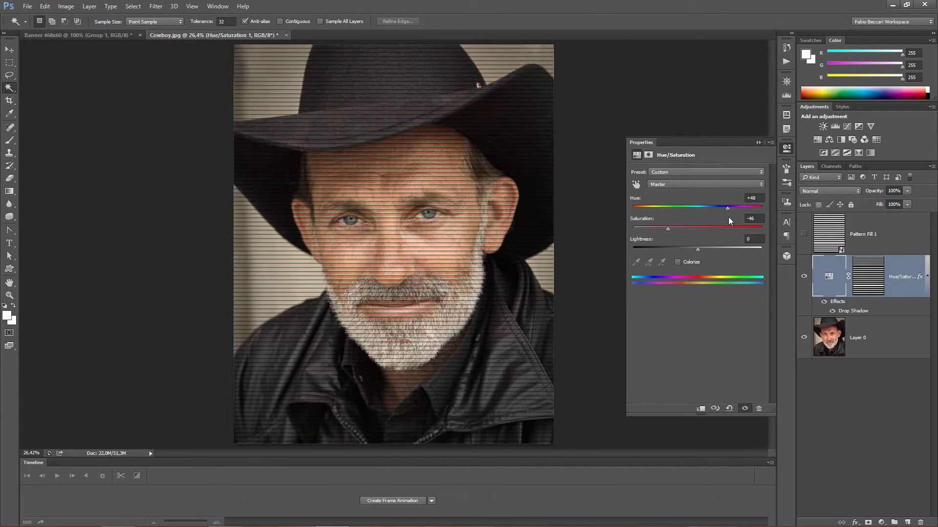
pyautogui.moveTo(728, 217); pyautogui.dragTo(726, 217)
# Step: Lower the Hue/Saturation layer's opacity to 81% while viewing the forehead stripes at 100%
pyautogui.doubleClick(9, 295)
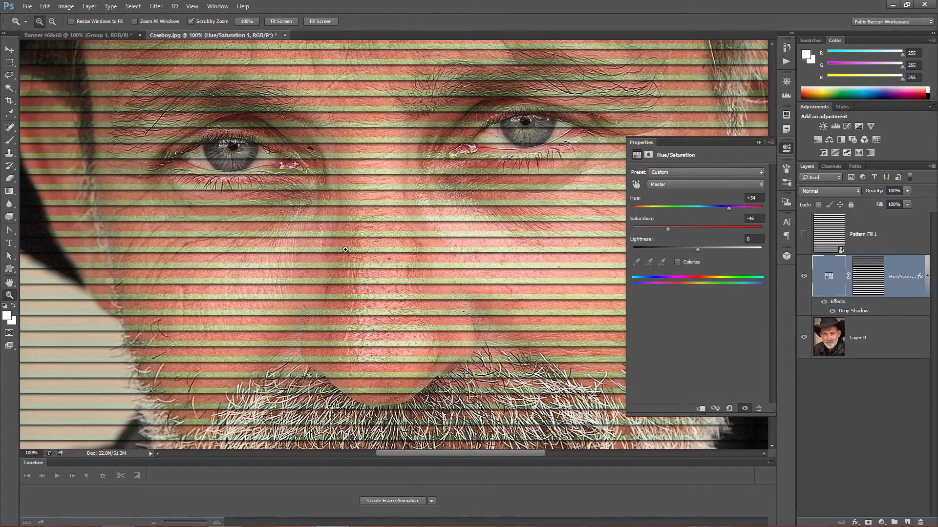
pyautogui.moveTo(364, 222); pyautogui.dragTo(365, 252)
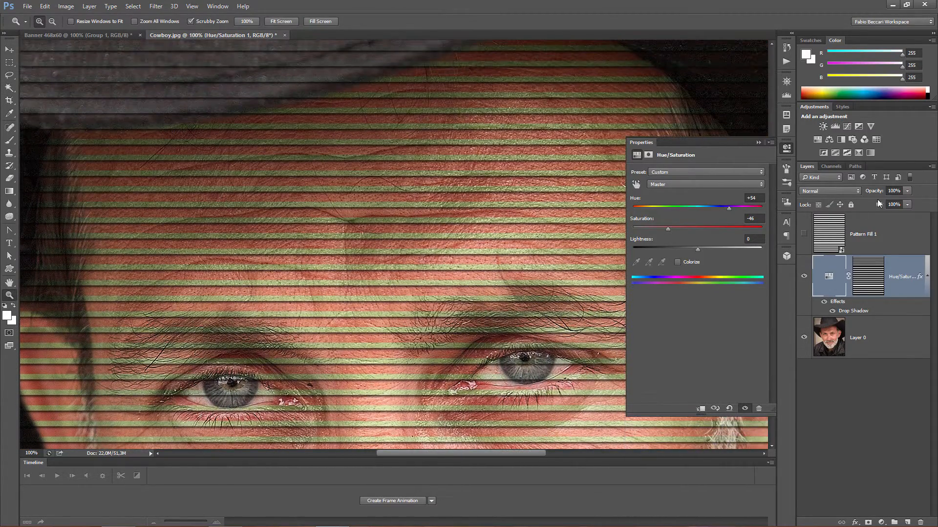
pyautogui.moveTo(874, 194); pyautogui.dragTo(863, 196)
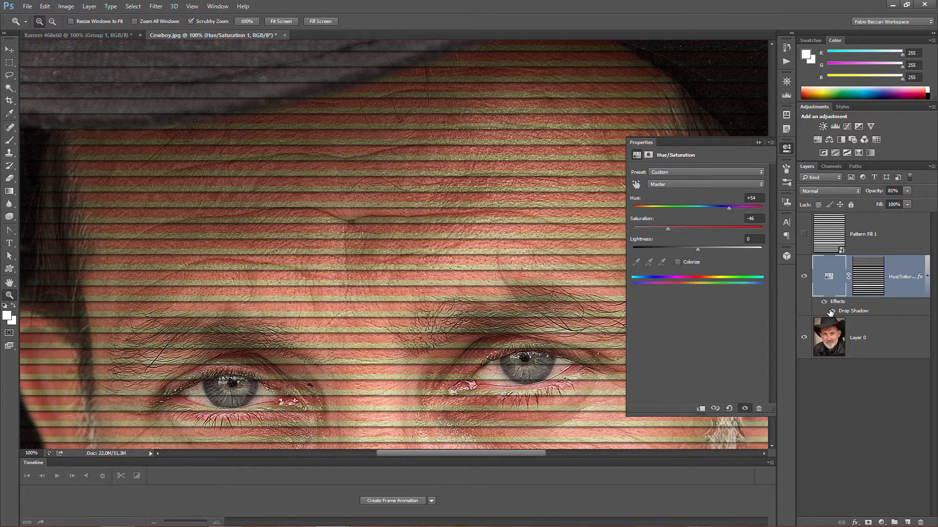
# Step: Reduce the opacity of the adjustment layer's Drop Shadow, then hide its properties and show the whole photo
pyautogui.doubleClick(849, 311)
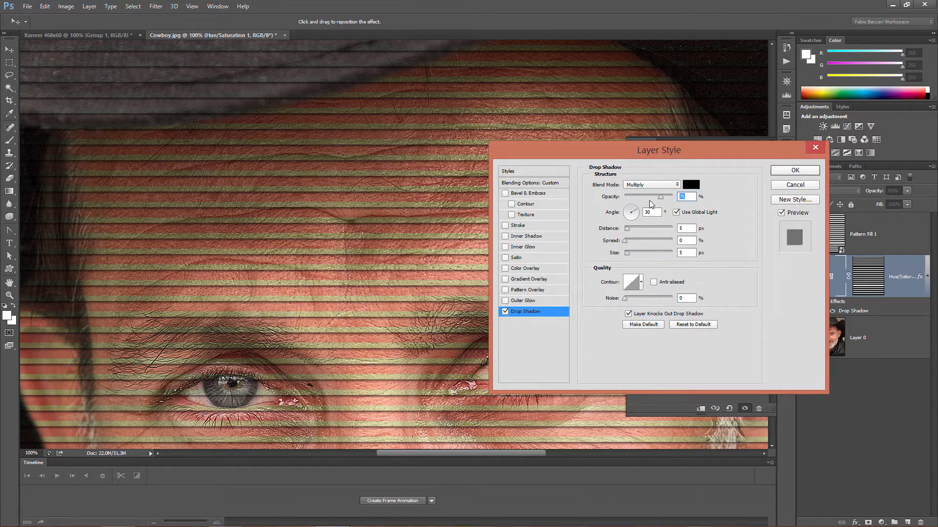
pyautogui.moveTo(660, 196); pyautogui.dragTo(648, 201)
pyautogui.click(787, 172)
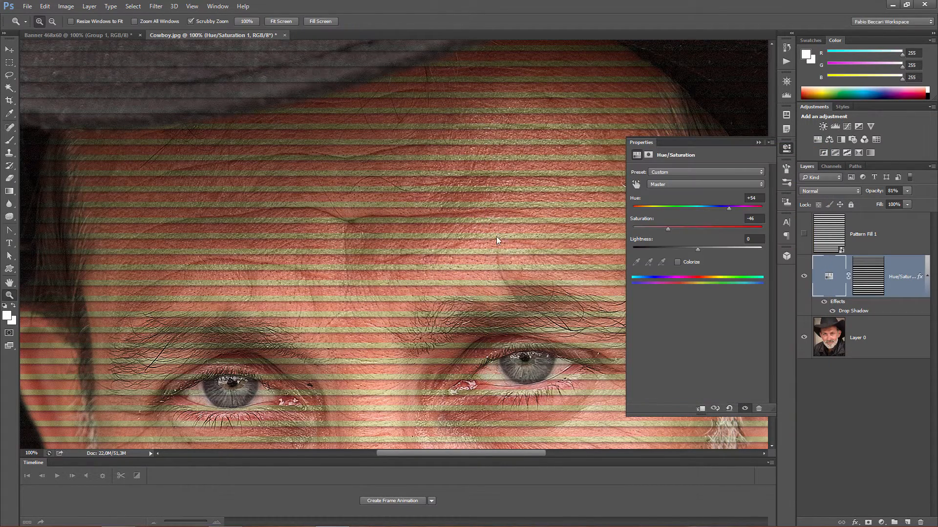
pyautogui.doubleClick(9, 283)
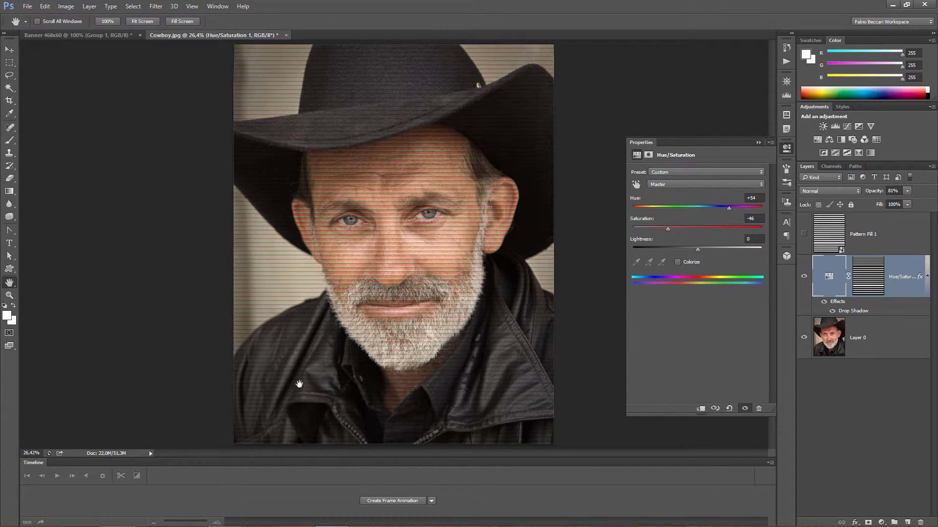
pyautogui.click(786, 148)
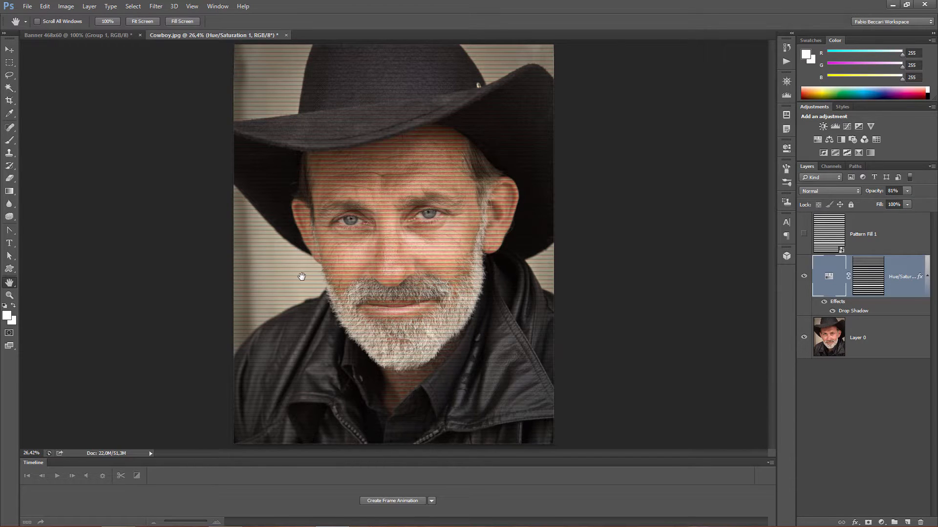